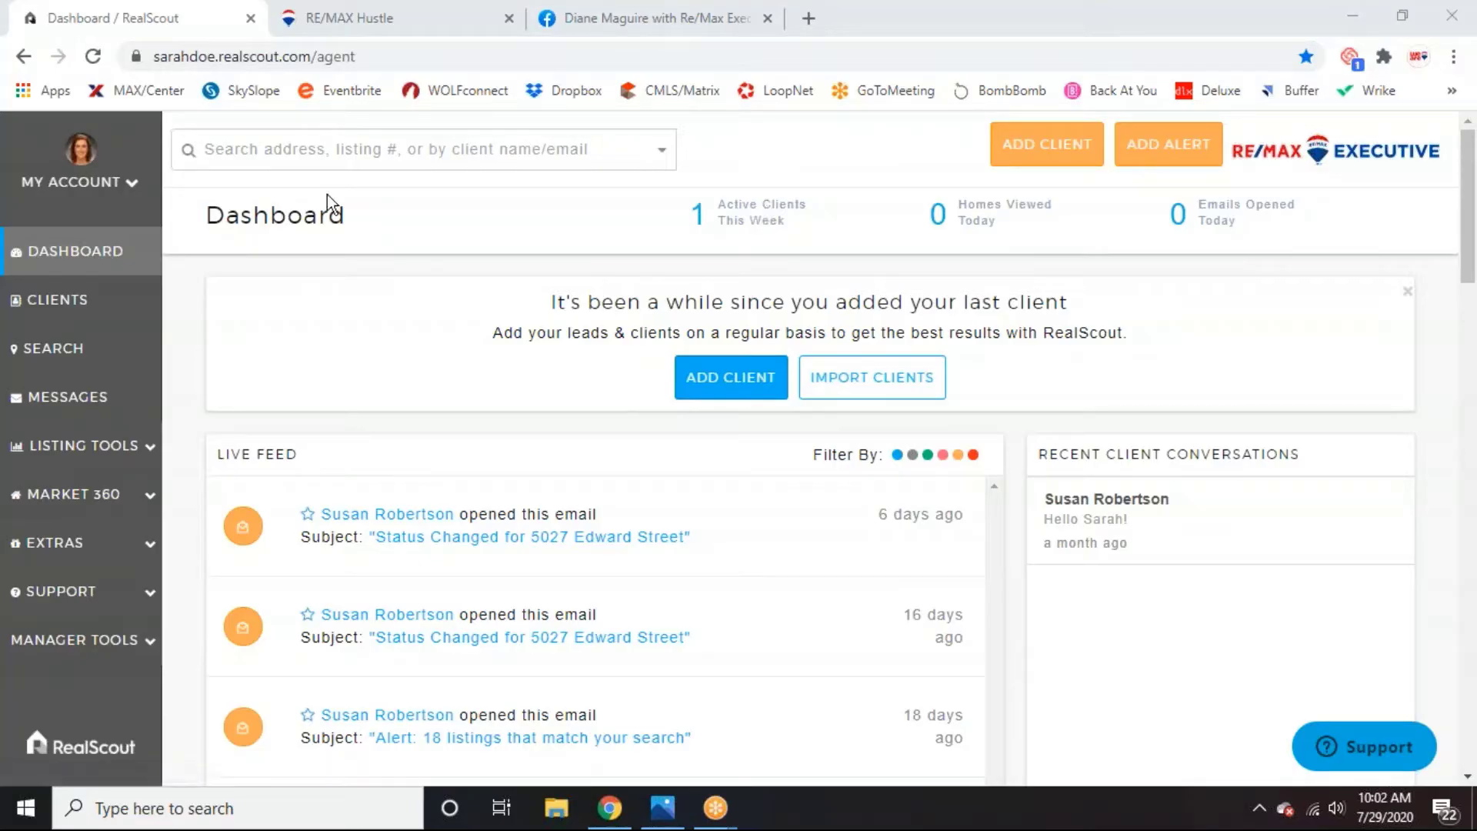
Open the agent's My Profile page and scroll through its details and social links.
{"action": "left_click", "coordinate": [131, 184]}
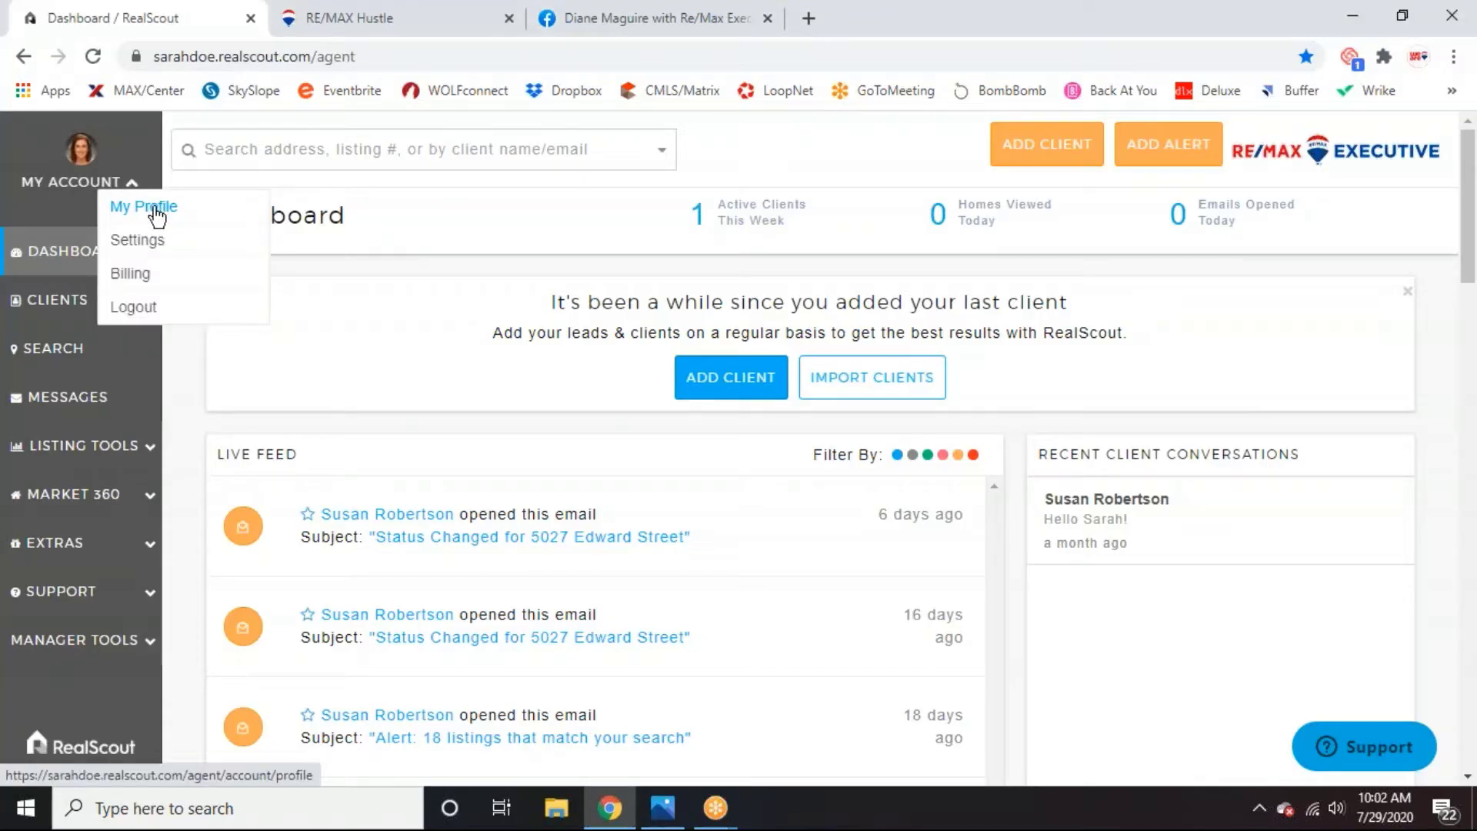
{"action": "left_click", "coordinate": [154, 207]}
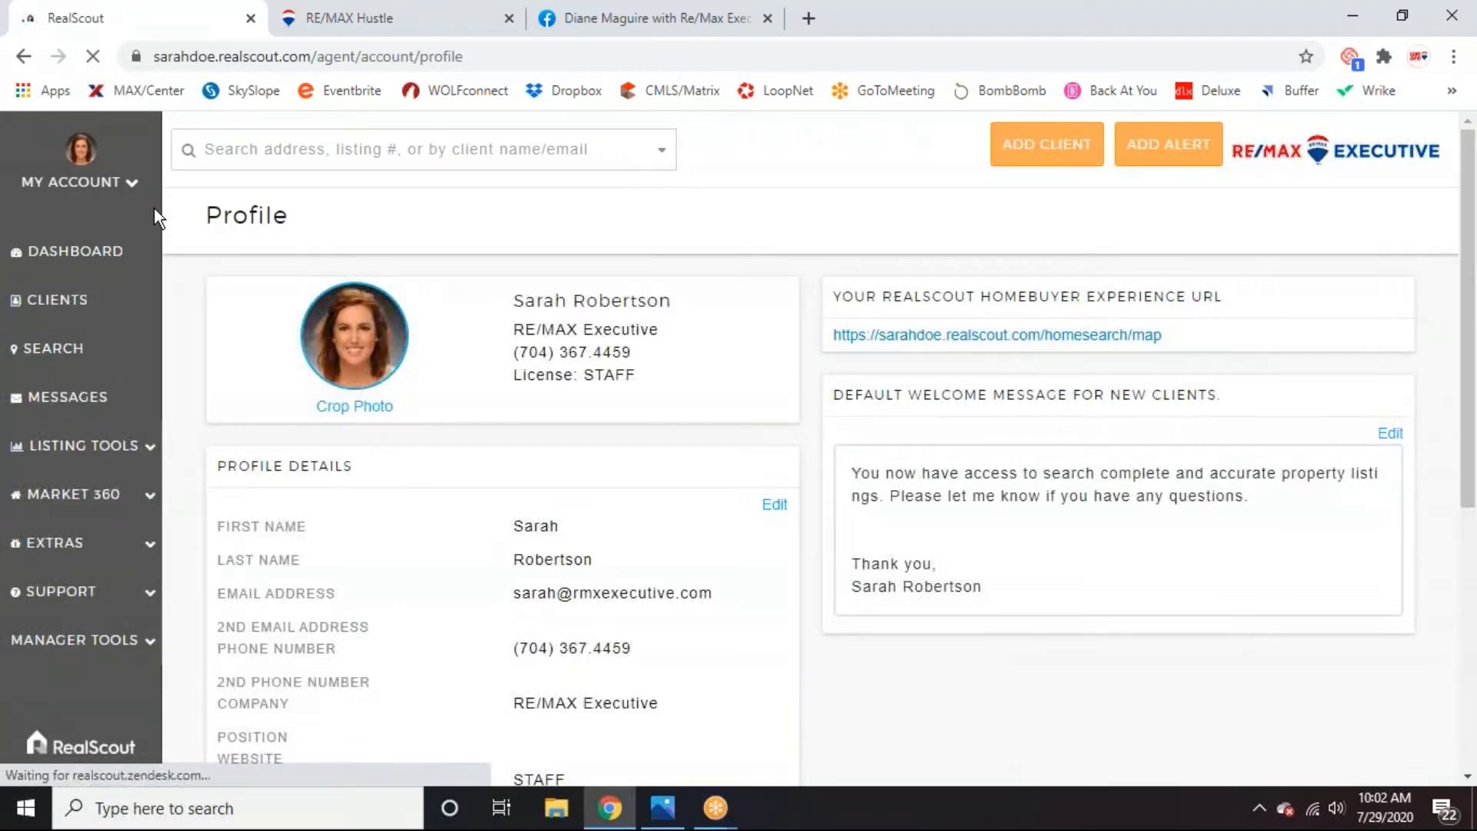
{"action": "mouse_move", "coordinate": [329, 349]}
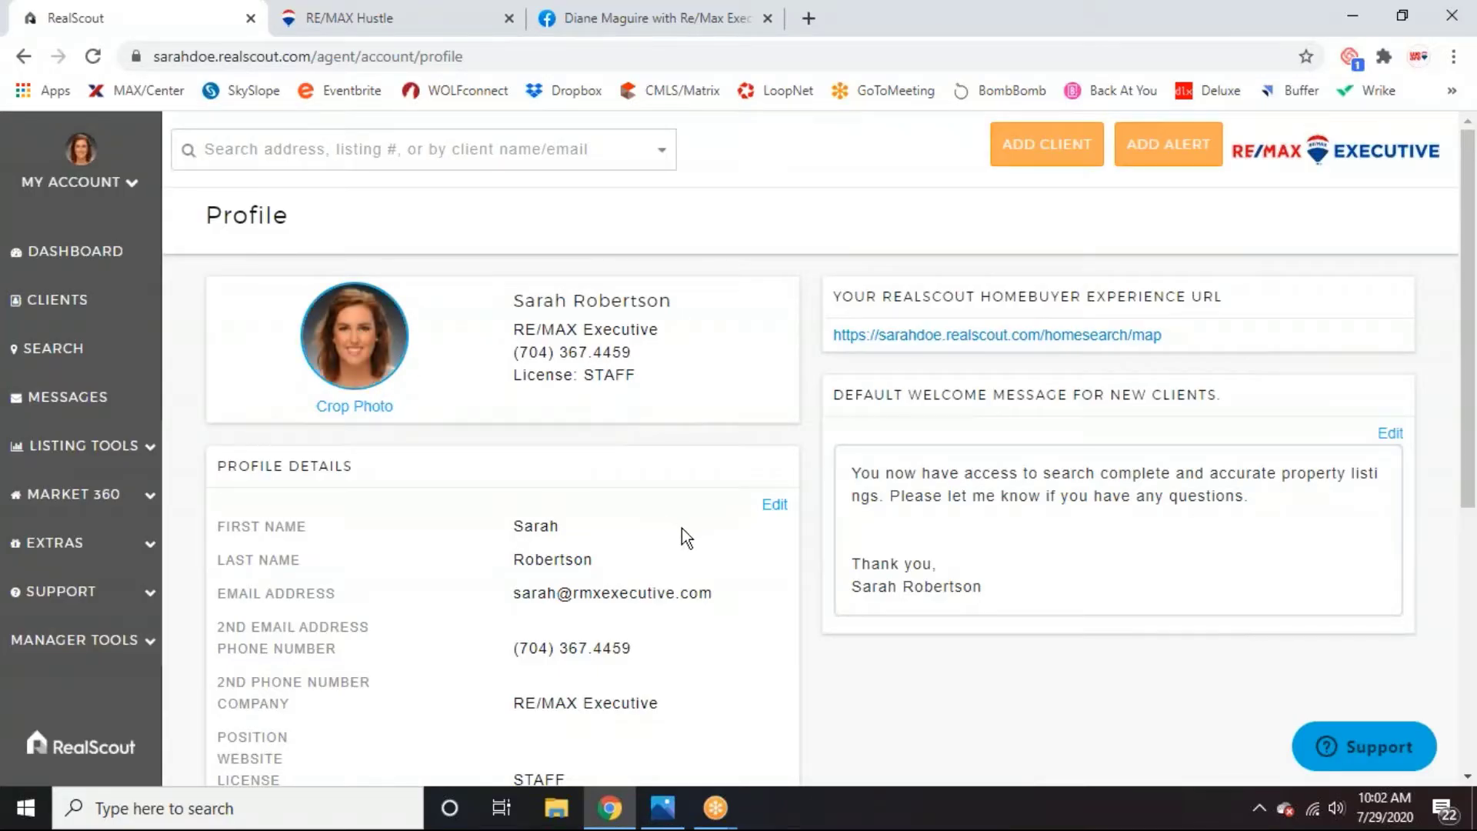
{"action": "scroll", "coordinate": [626, 432], "scroll_direction": "down", "scroll_amount": 1}
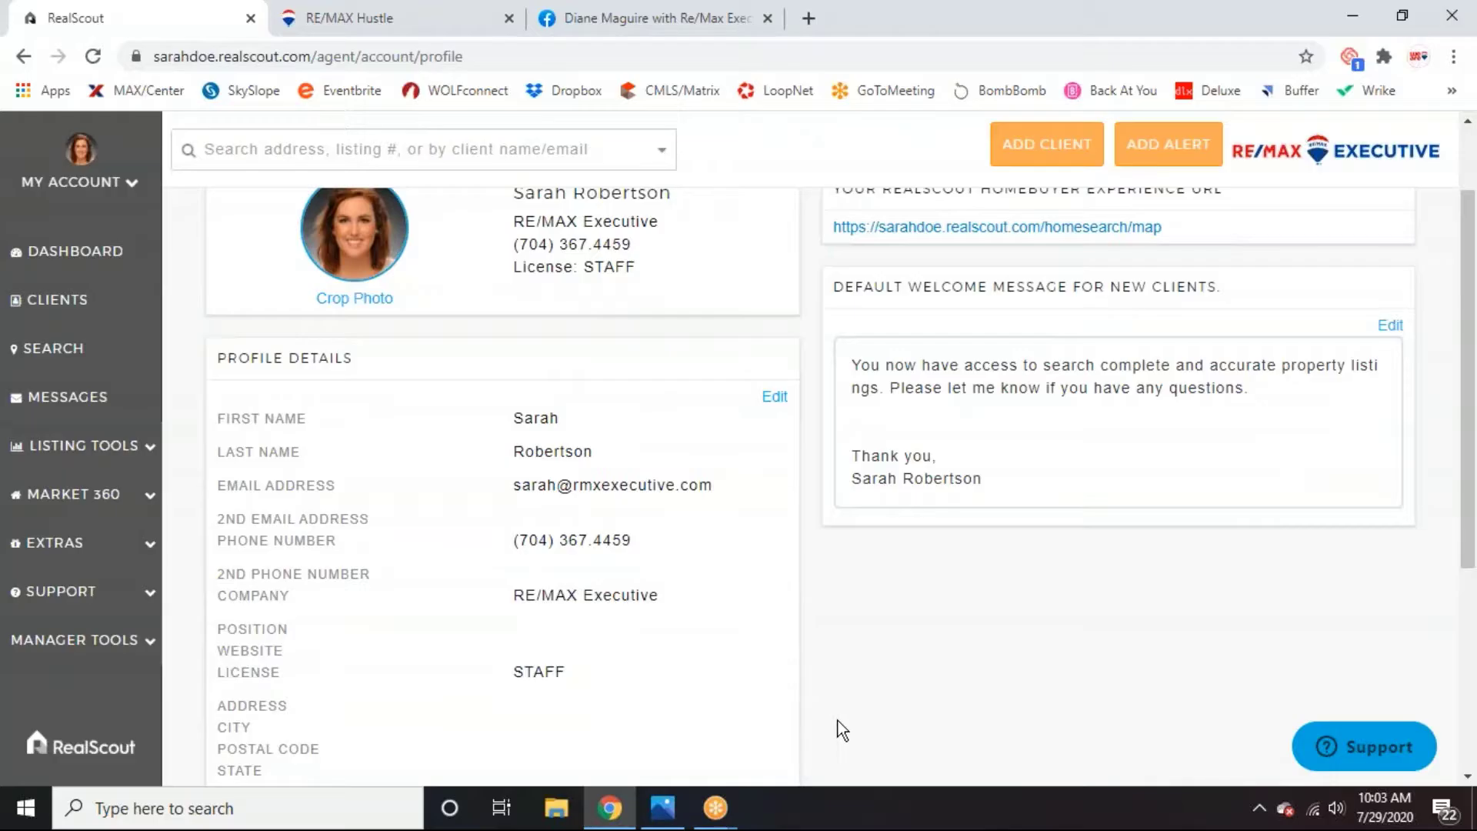
{"action": "scroll", "coordinate": [842, 729], "scroll_direction": "down", "scroll_amount": 4}
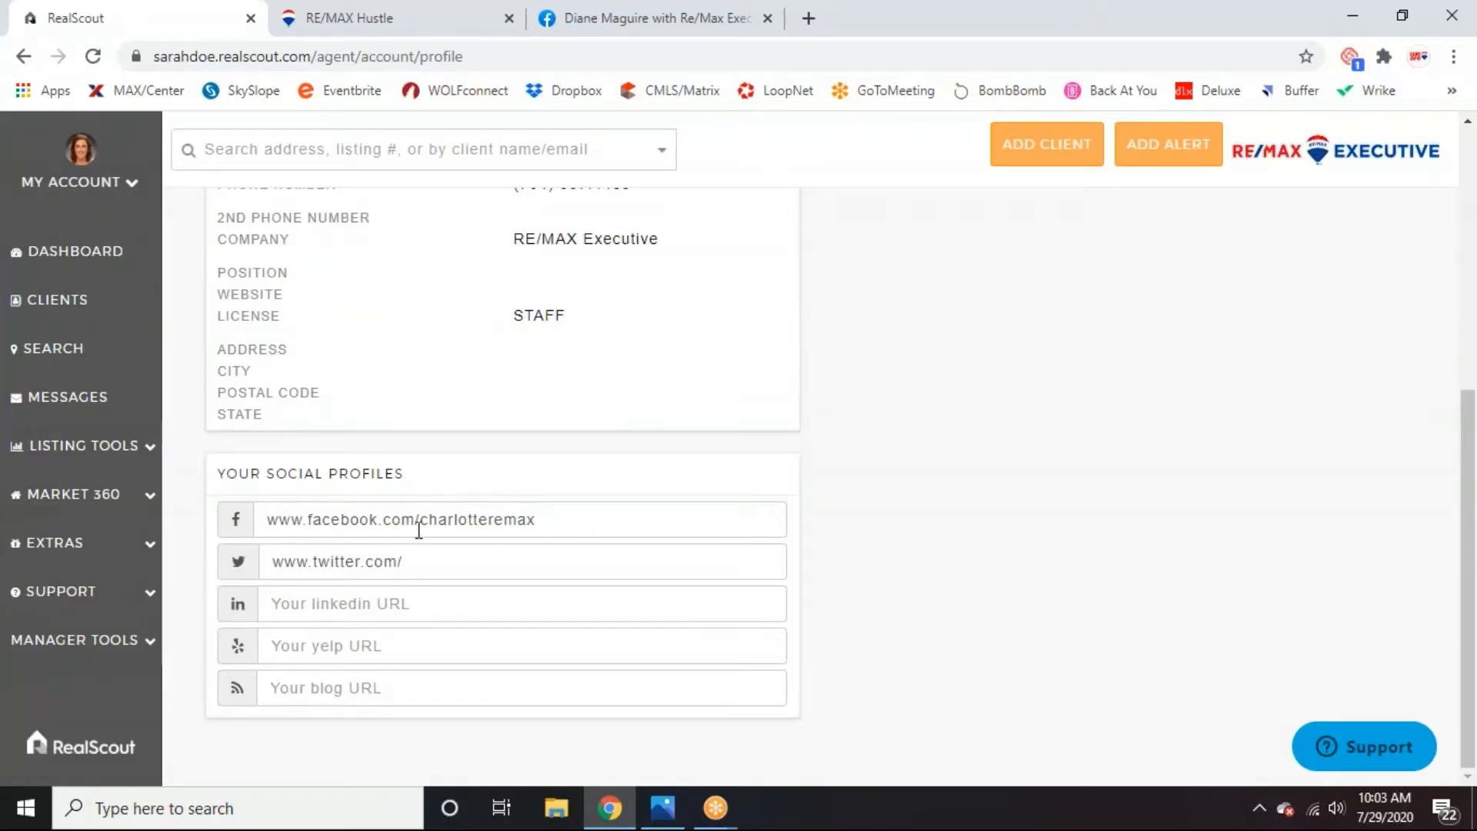
{"action": "scroll", "coordinate": [910, 669], "scroll_direction": "up", "scroll_amount": 1}
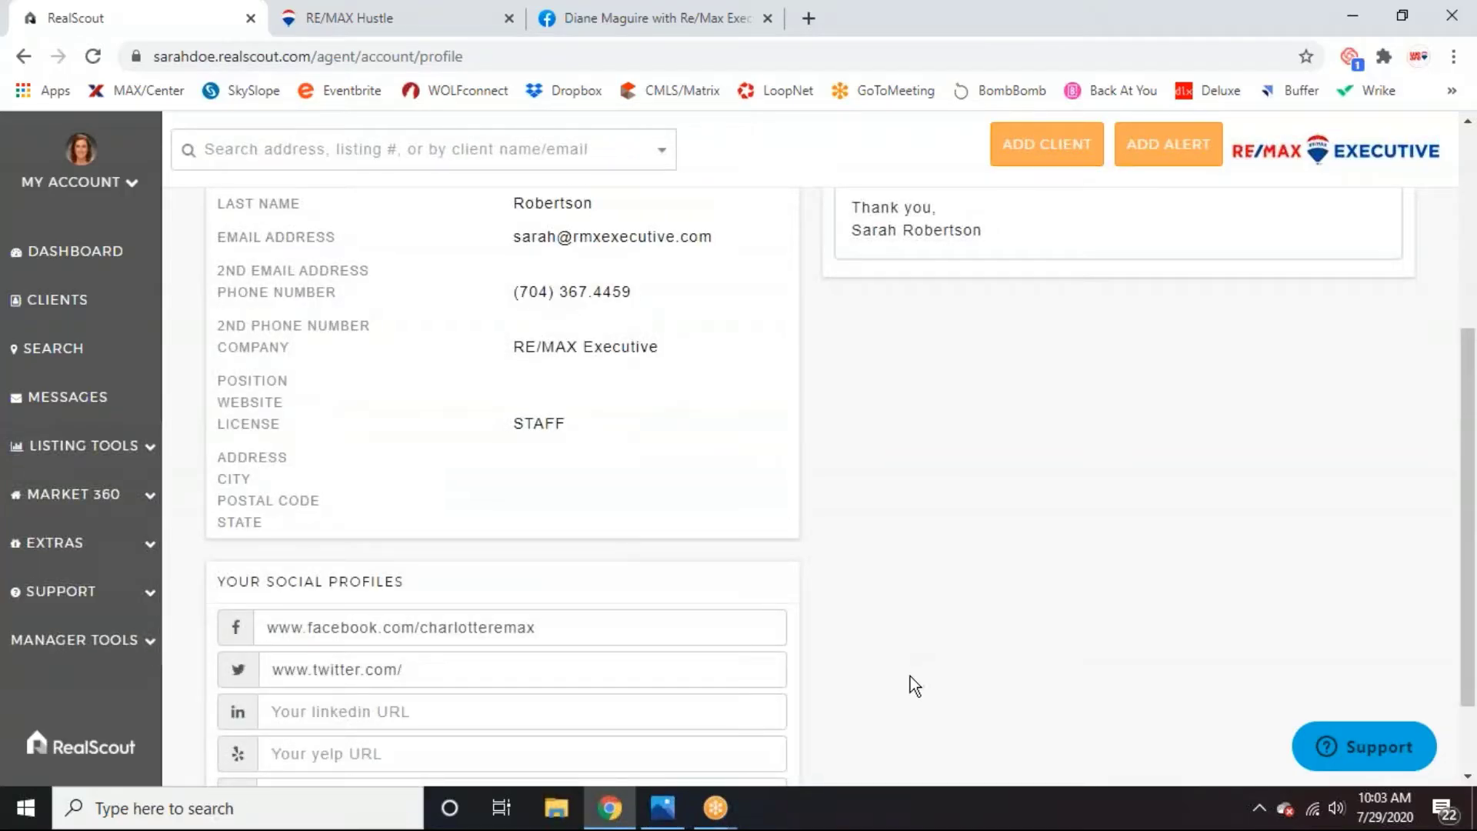
{"action": "scroll", "coordinate": [889, 680], "scroll_direction": "up", "scroll_amount": 2}
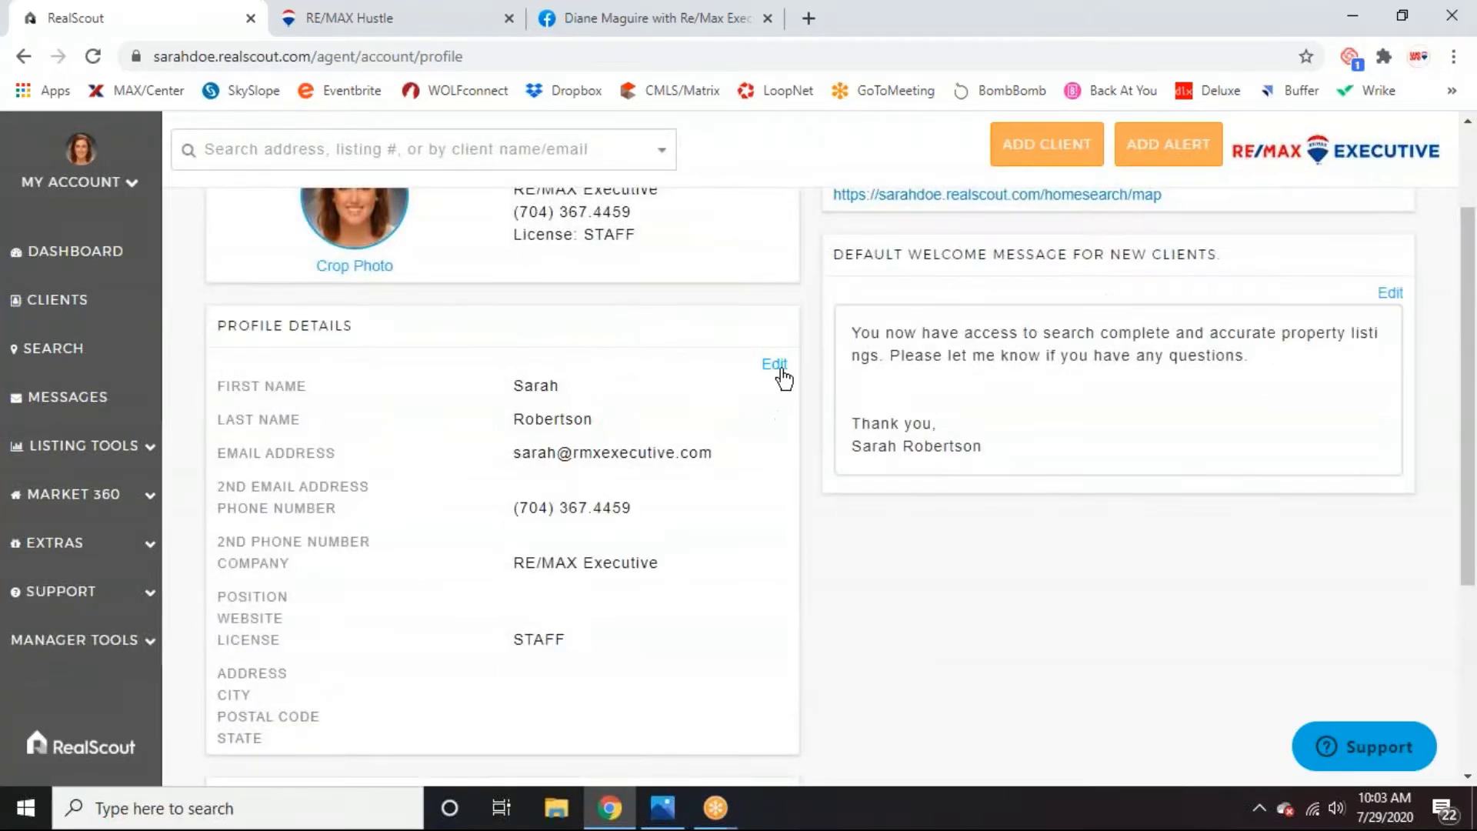
Edit the Profile Details section and save the changes.
{"action": "left_click", "coordinate": [775, 366]}
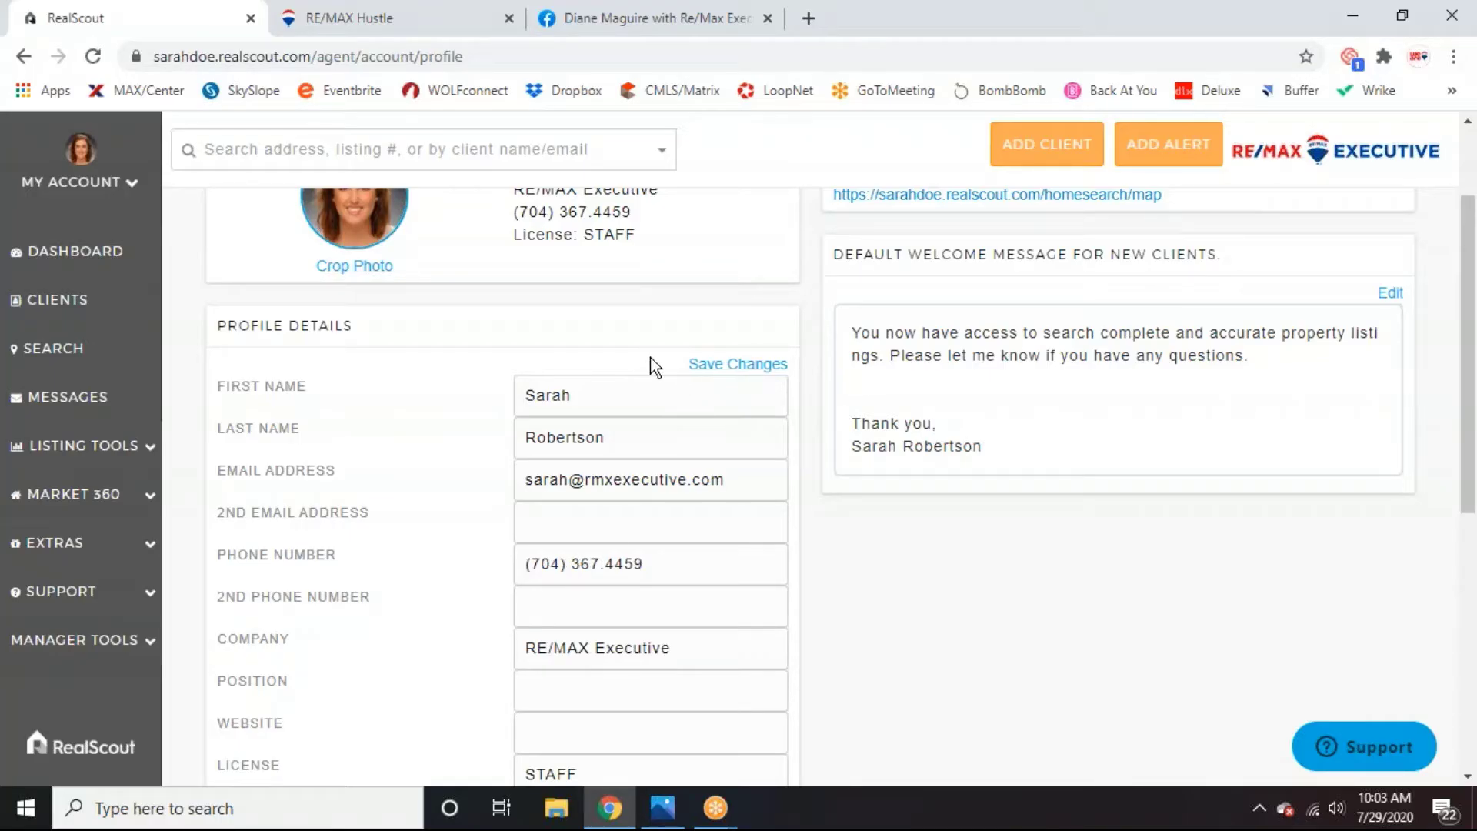
{"action": "left_click", "coordinate": [729, 363]}
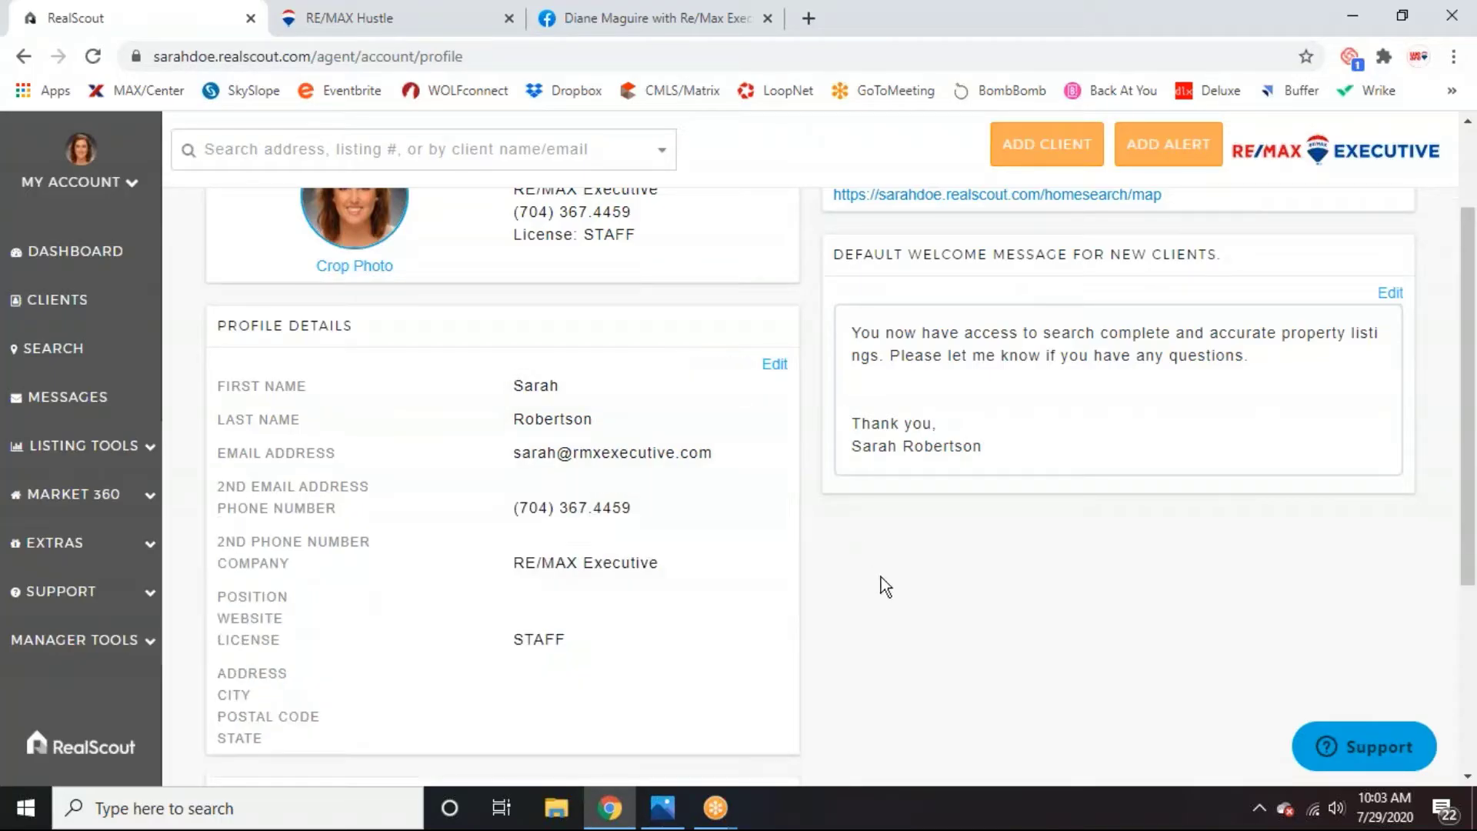
{"action": "scroll", "coordinate": [880, 577], "scroll_direction": "up", "scroll_amount": 2}
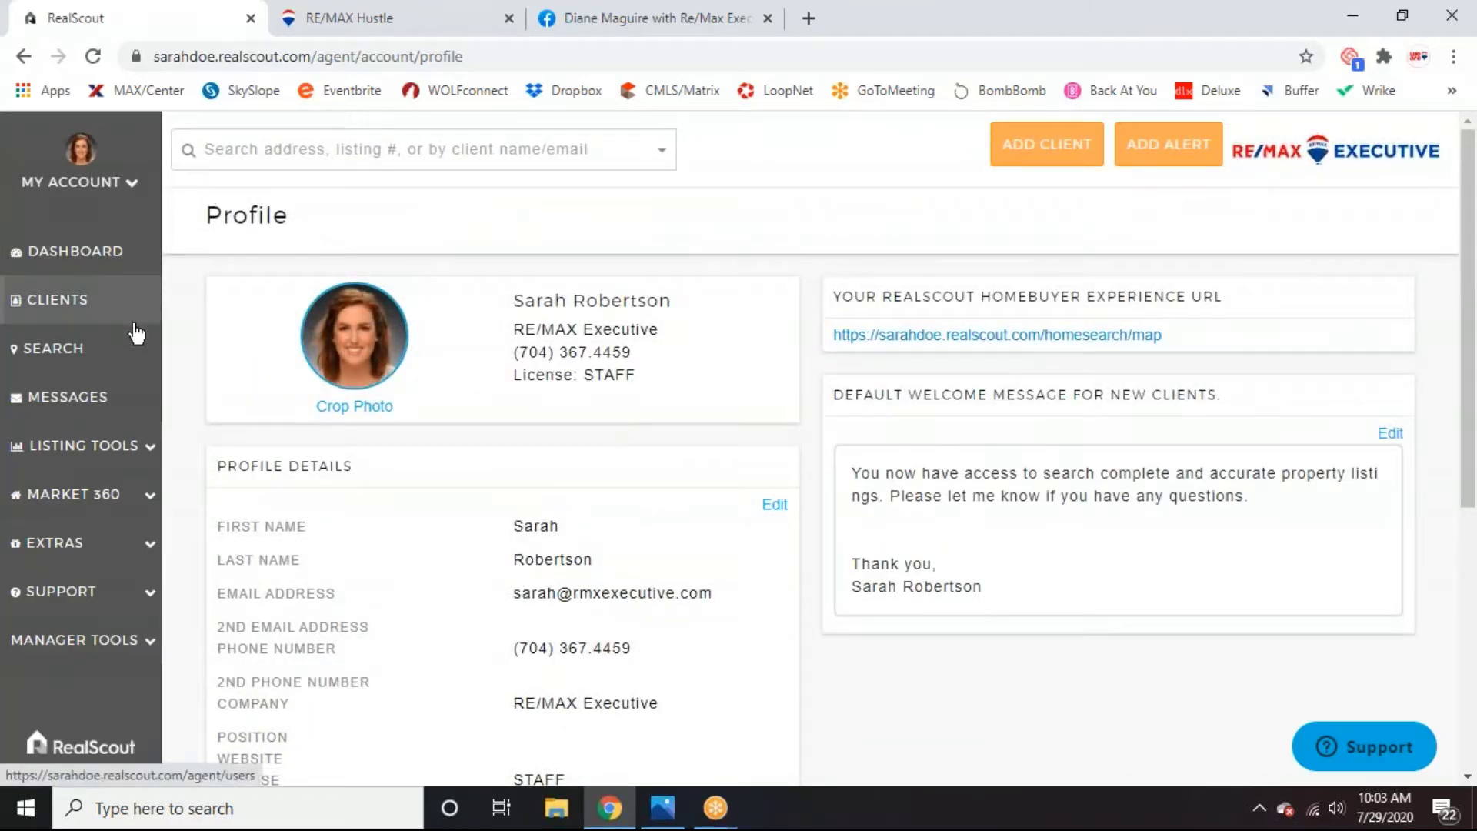
{"action": "left_click", "coordinate": [135, 548]}
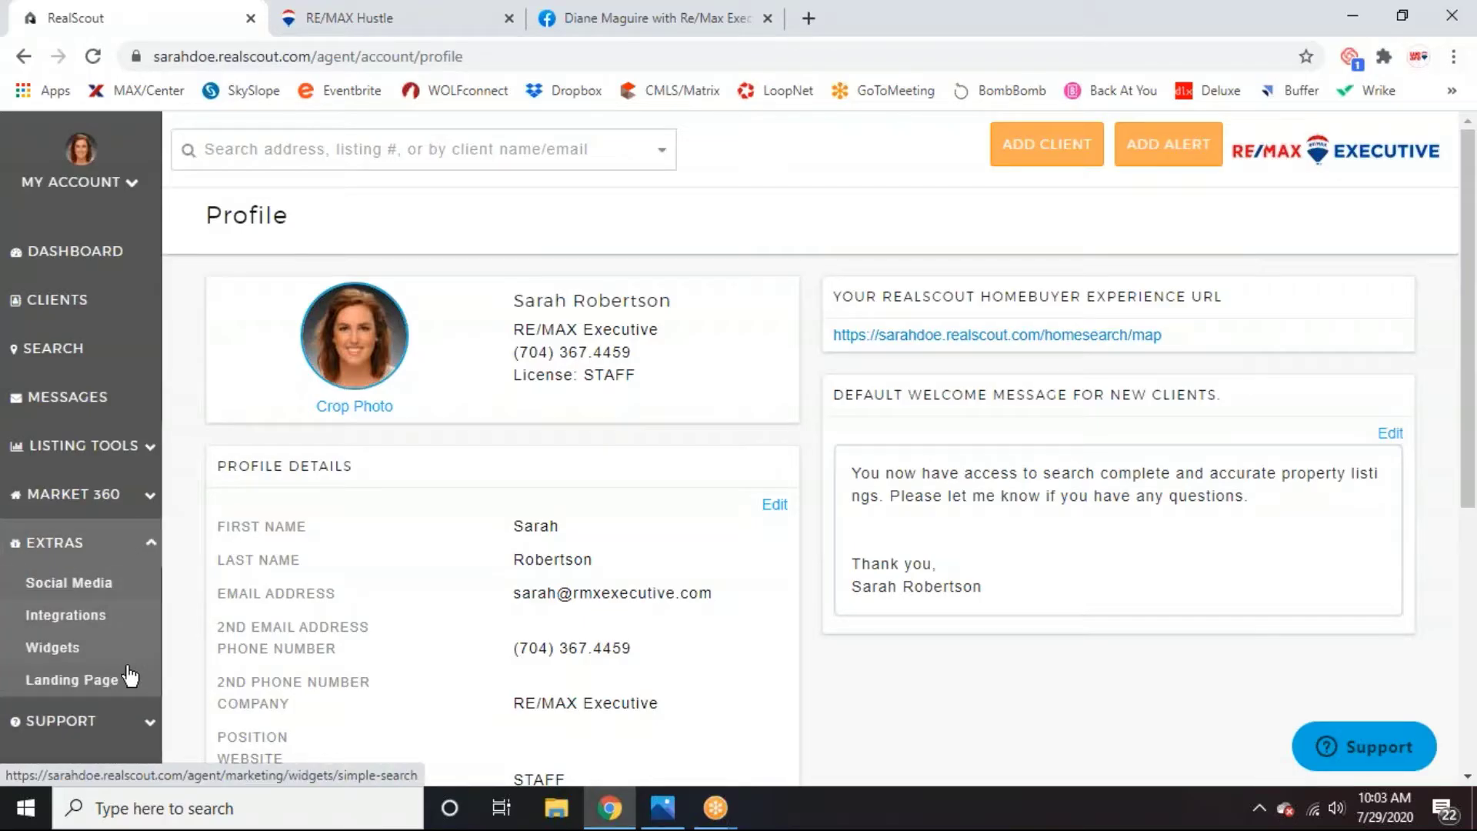
Open the Landing Page settings and review the personal landing page URL and its preview.
{"action": "left_click", "coordinate": [77, 688]}
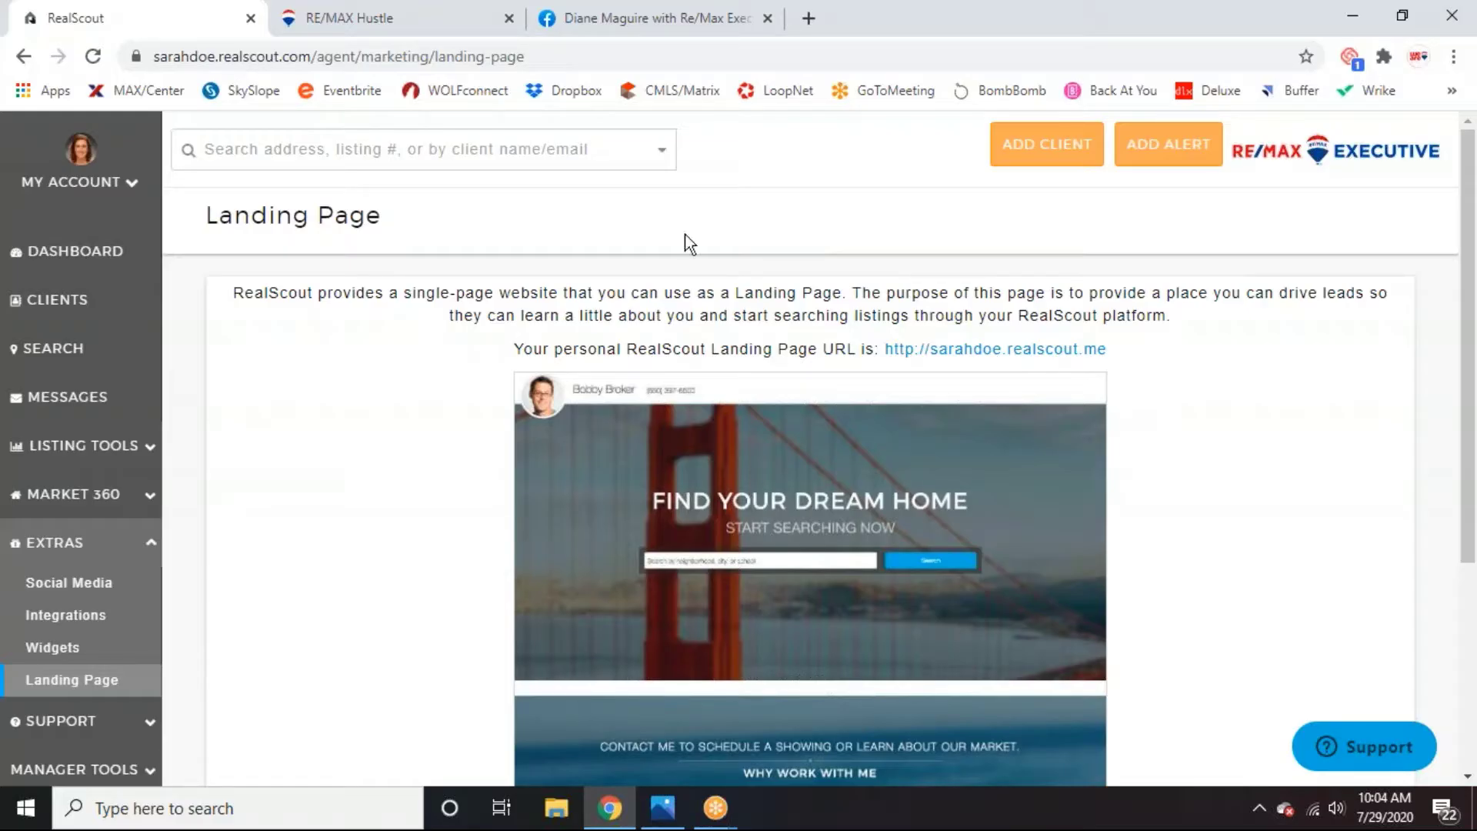
{"action": "left_click_drag", "start_coordinate": [881, 348], "coordinate": [1128, 360]}
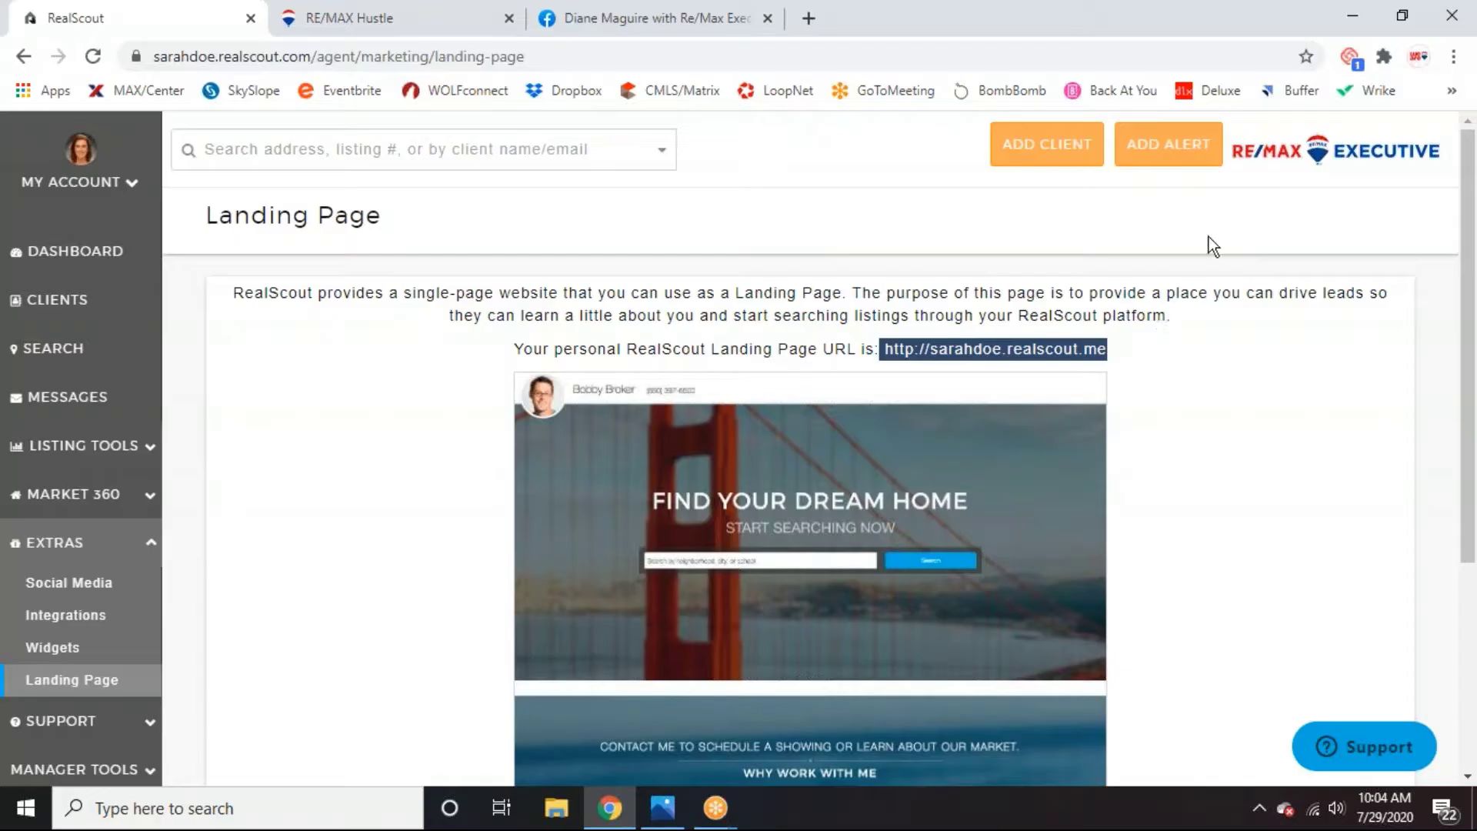
{"action": "left_click", "coordinate": [1183, 320]}
{"action": "scroll", "coordinate": [1193, 331], "scroll_direction": "down", "scroll_amount": 3}
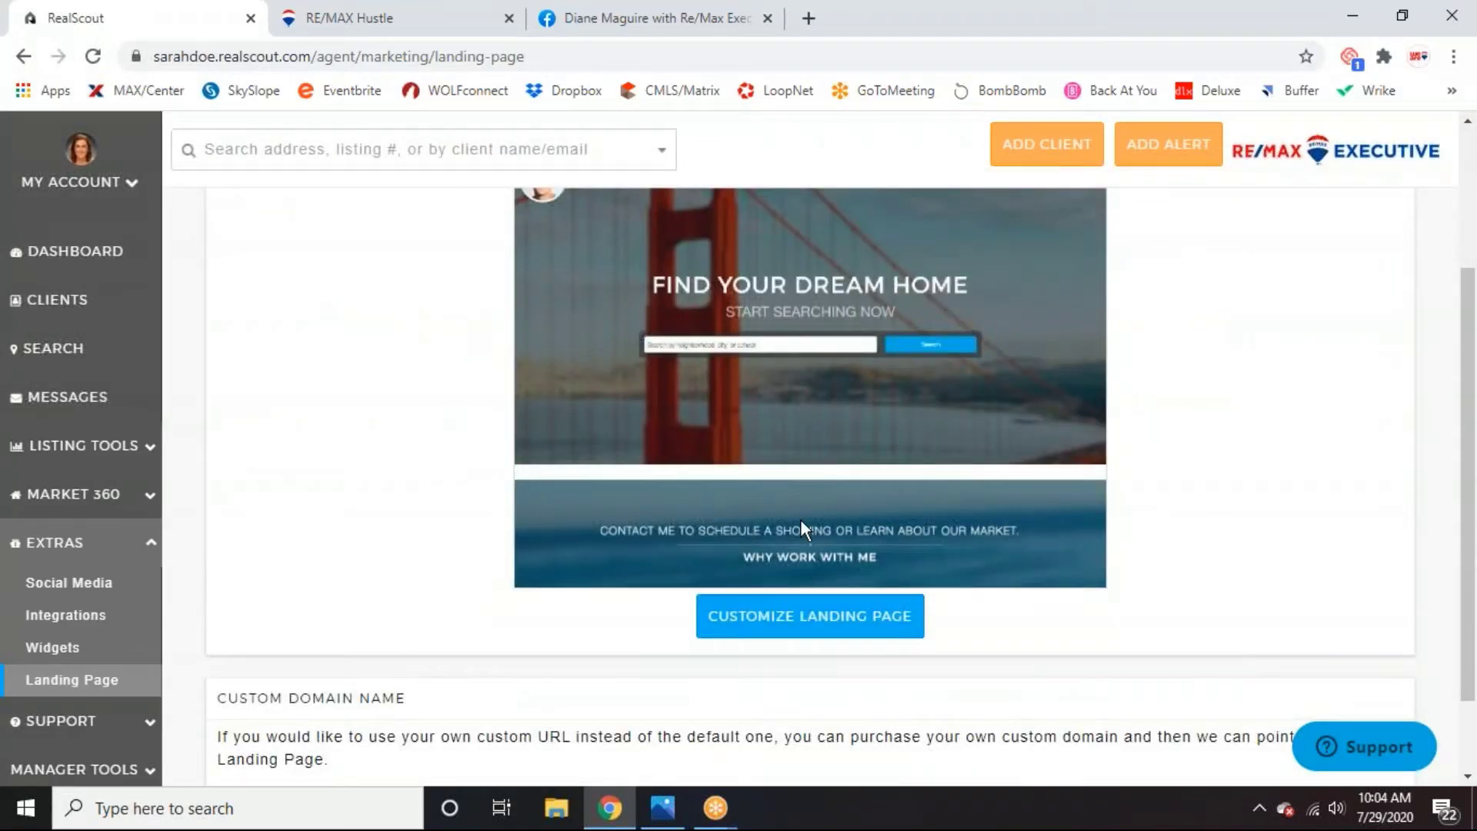
{"action": "scroll", "coordinate": [882, 560], "scroll_direction": "up", "scroll_amount": 2}
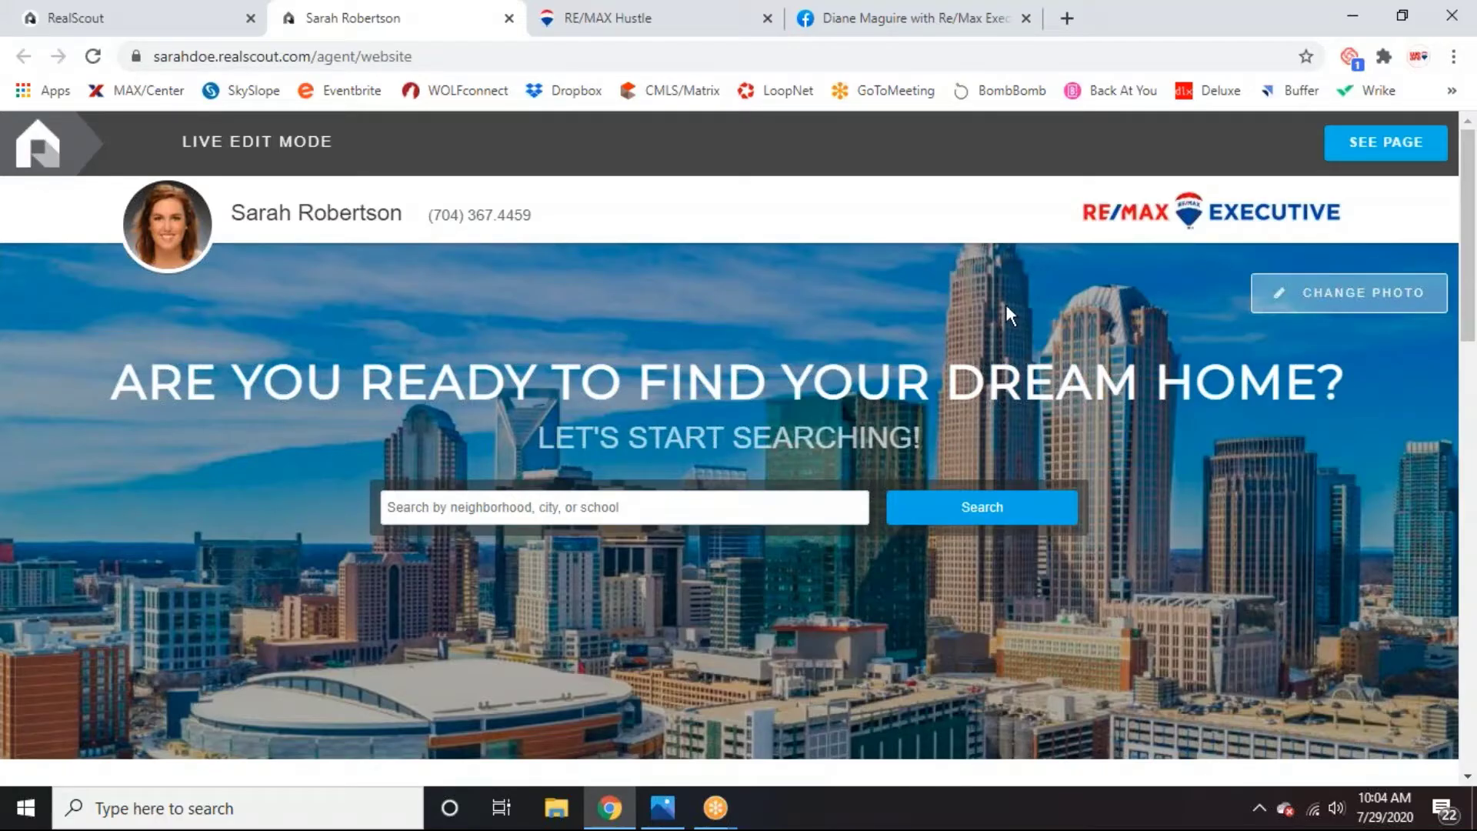
Remove the city skyline banner so the page falls back to the default Golden Gate Bridge photo.
{"action": "left_click", "coordinate": [1336, 303]}
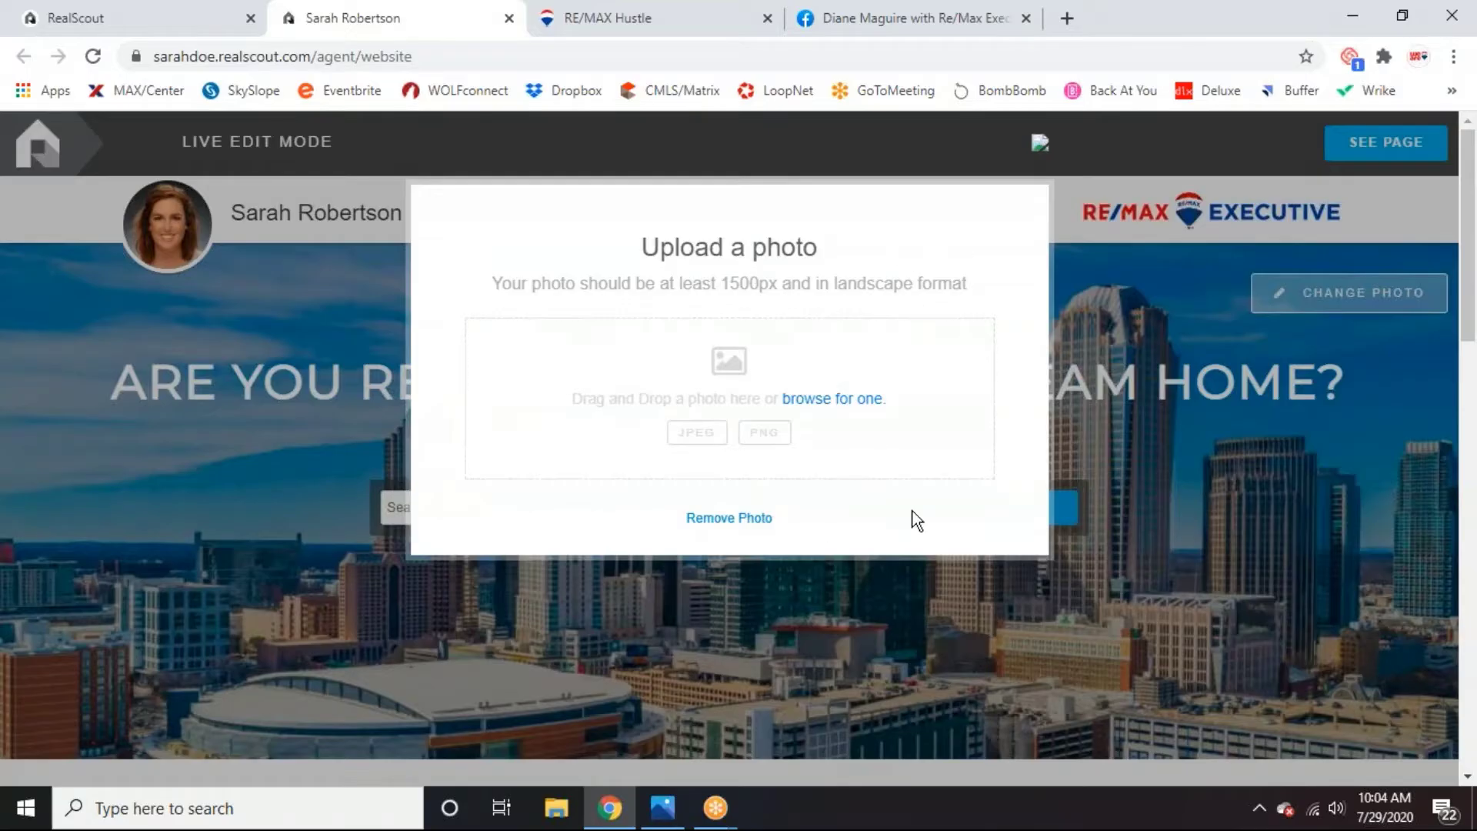
{"action": "left_click", "coordinate": [740, 522]}
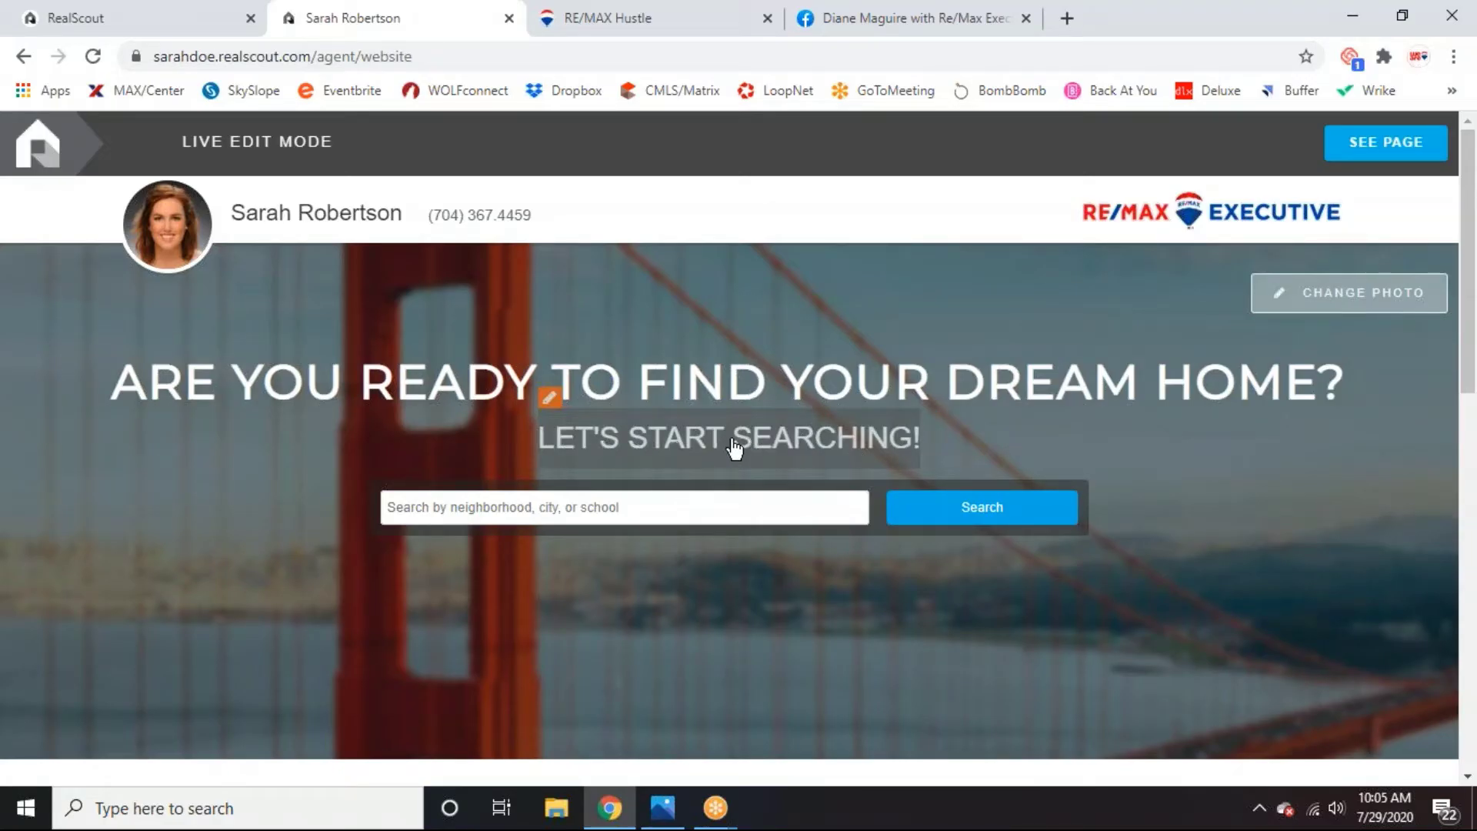
{"action": "left_click", "coordinate": [1339, 312]}
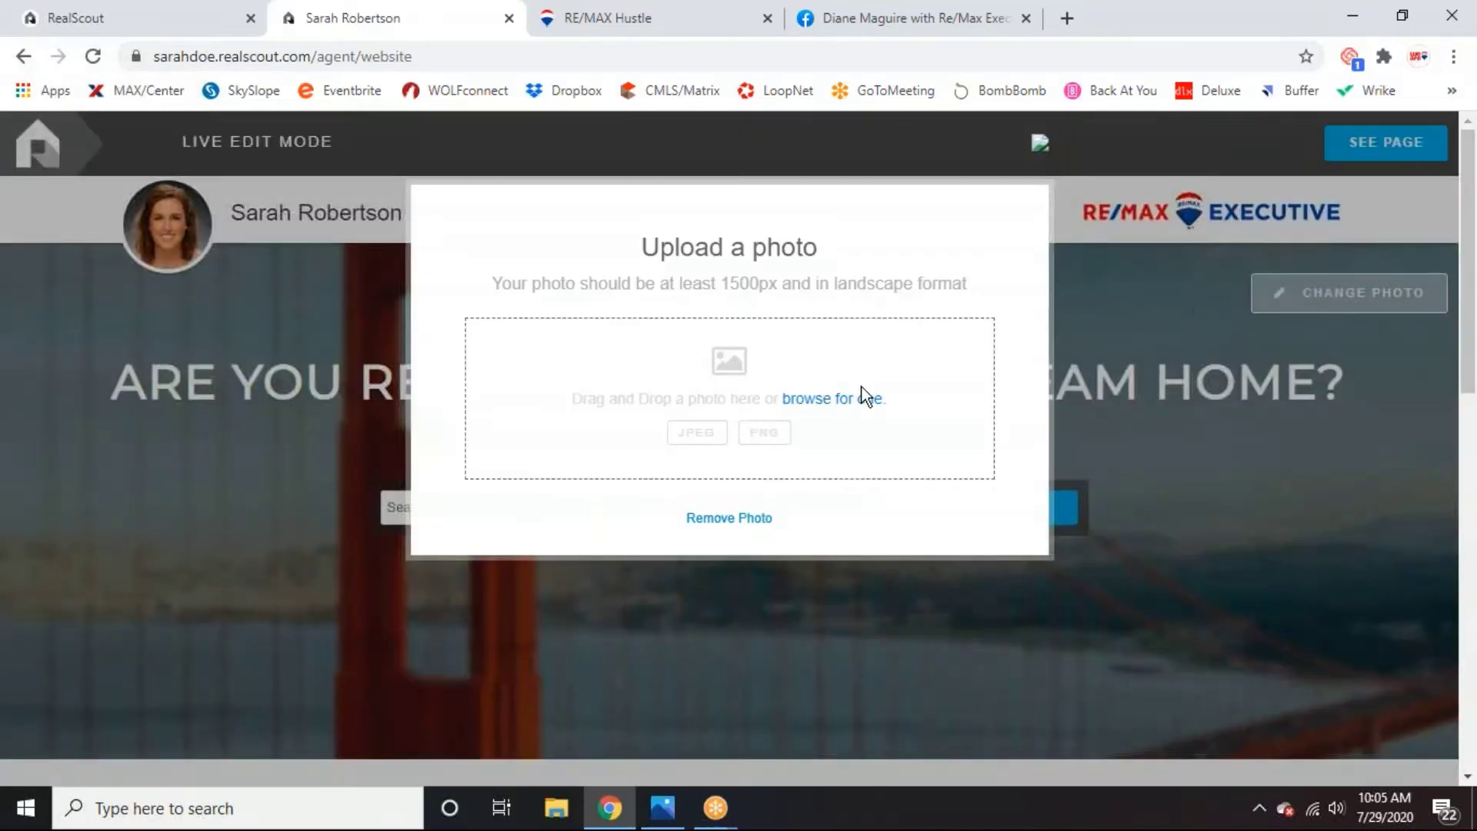
{"action": "left_click", "coordinate": [806, 402]}
{"action": "left_click", "coordinate": [708, 518]}
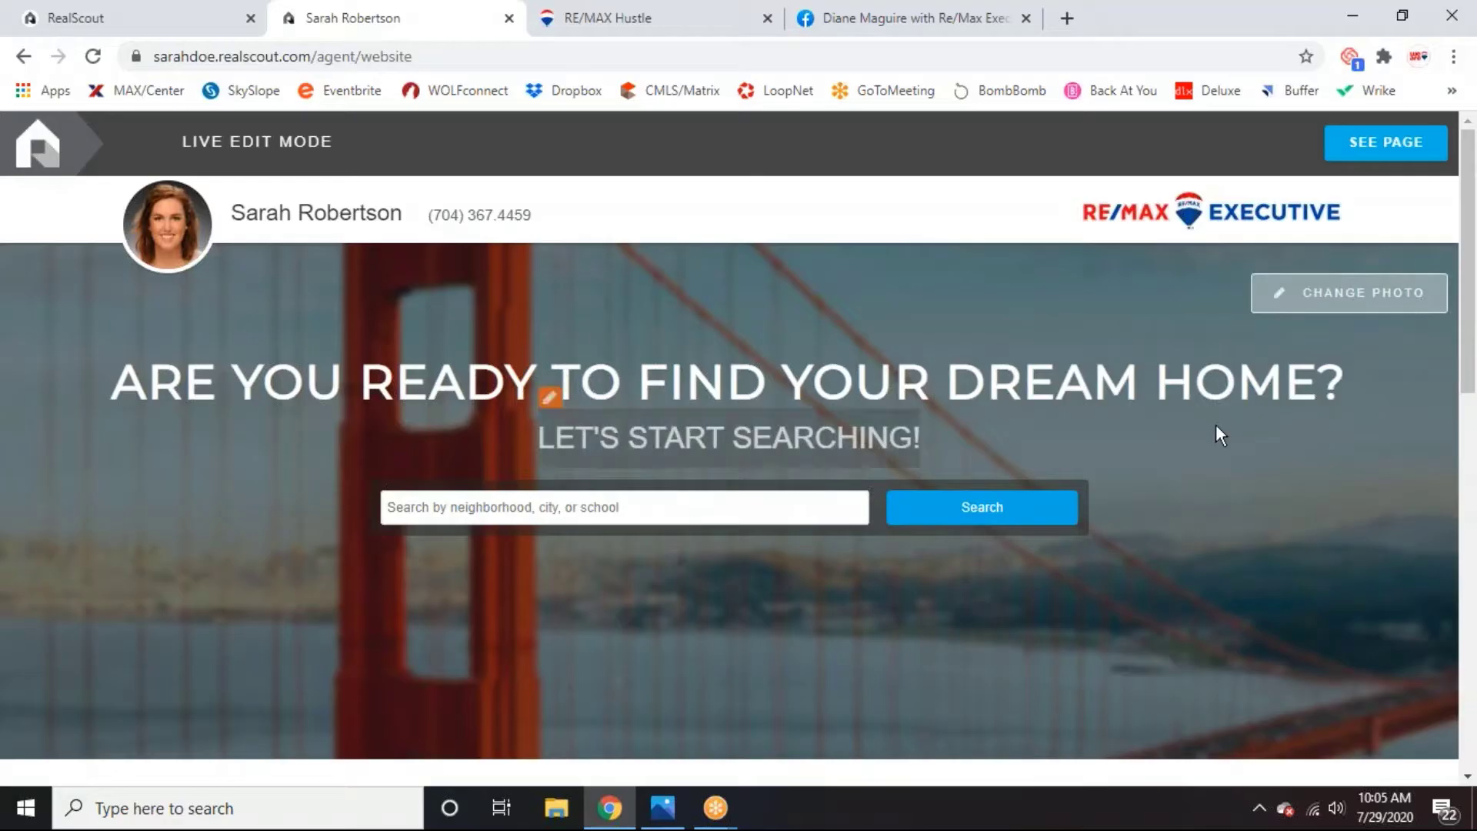
{"action": "scroll", "coordinate": [1280, 479], "scroll_direction": "down", "scroll_amount": 1}
{"action": "scroll", "coordinate": [1281, 482], "scroll_direction": "down", "scroll_amount": 2}
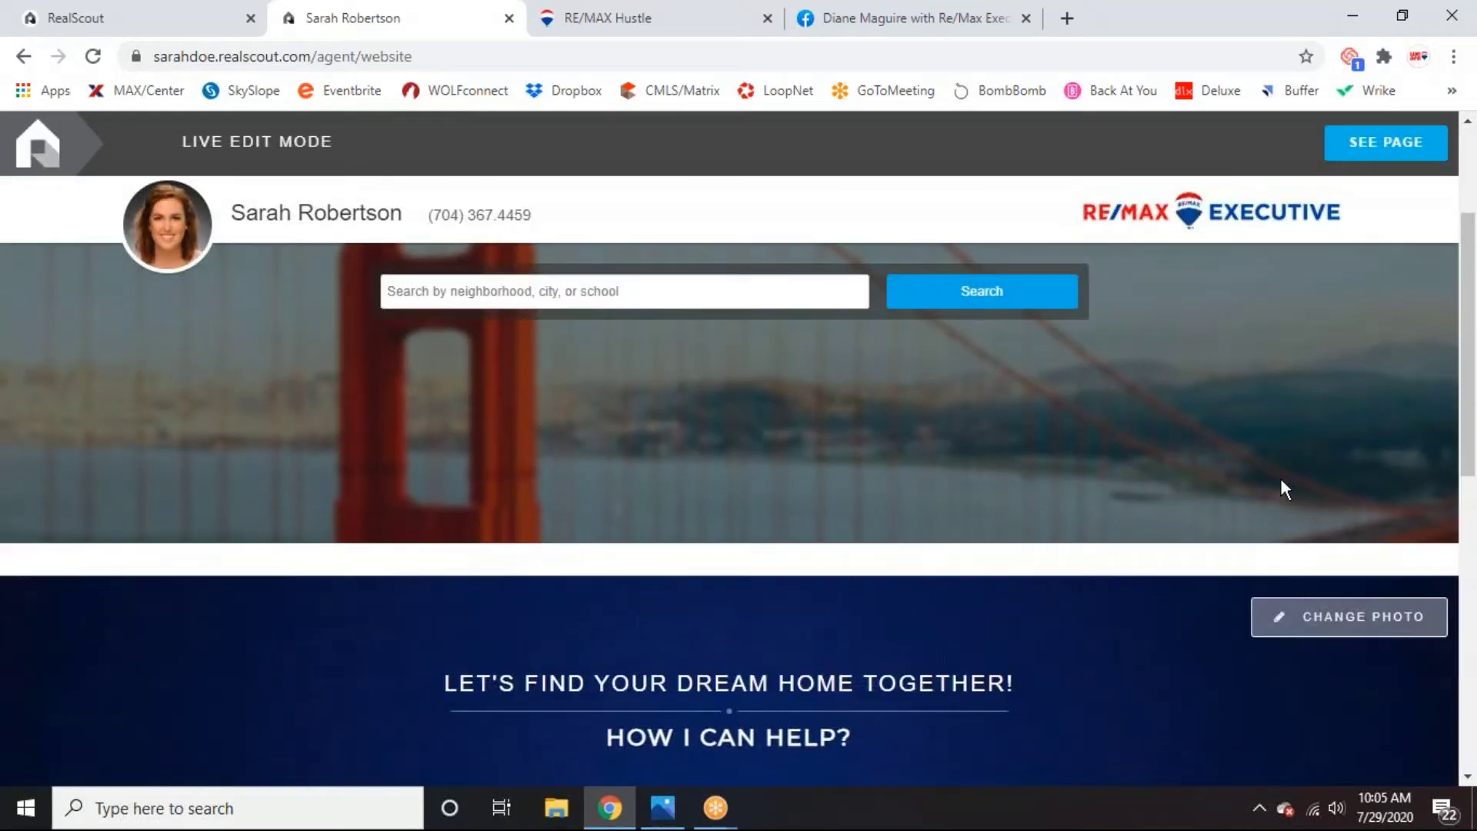
{"action": "scroll", "coordinate": [1292, 489], "scroll_direction": "down", "scroll_amount": 2}
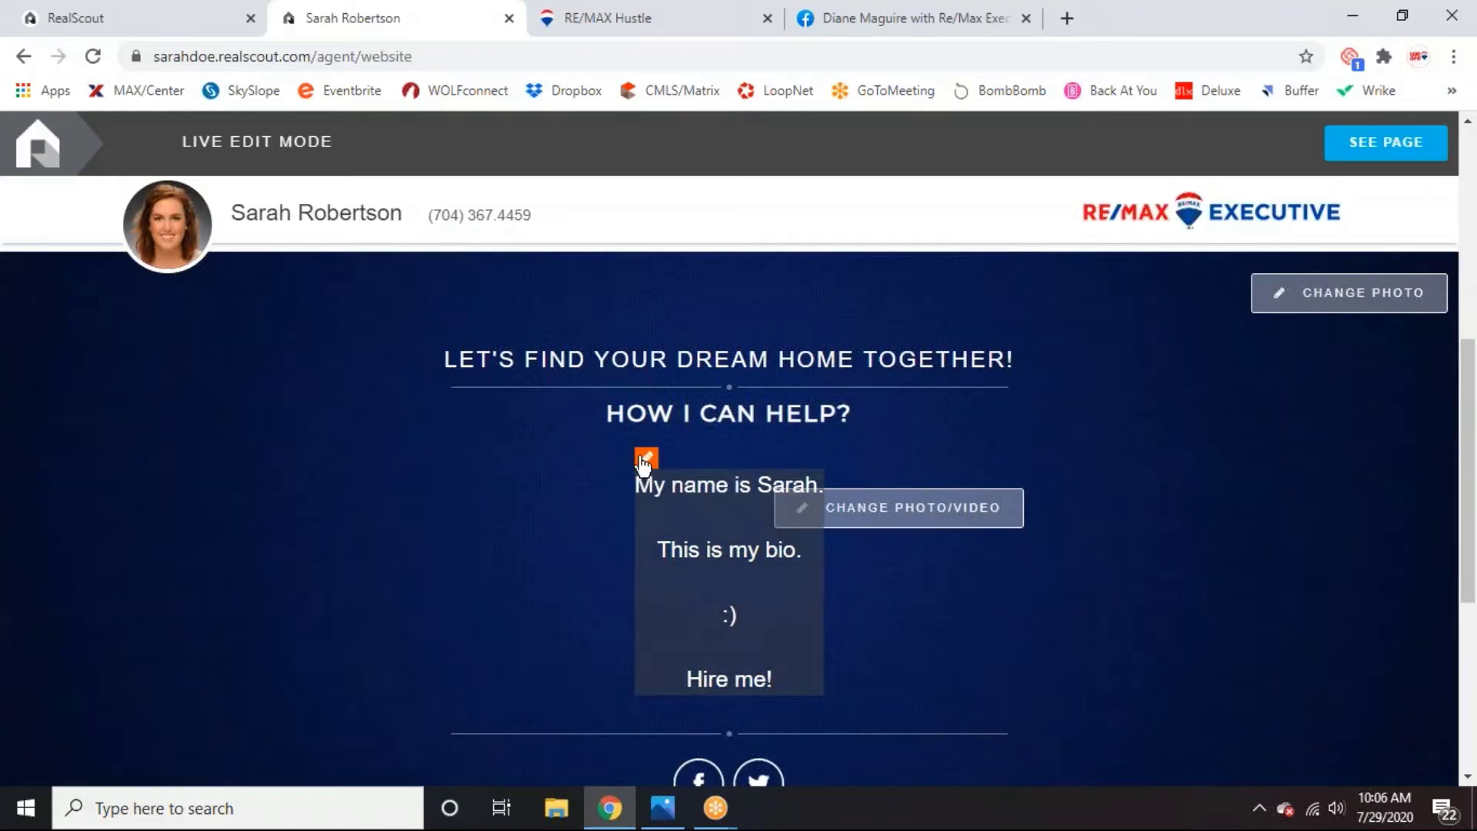
{"action": "left_click", "coordinate": [662, 496]}
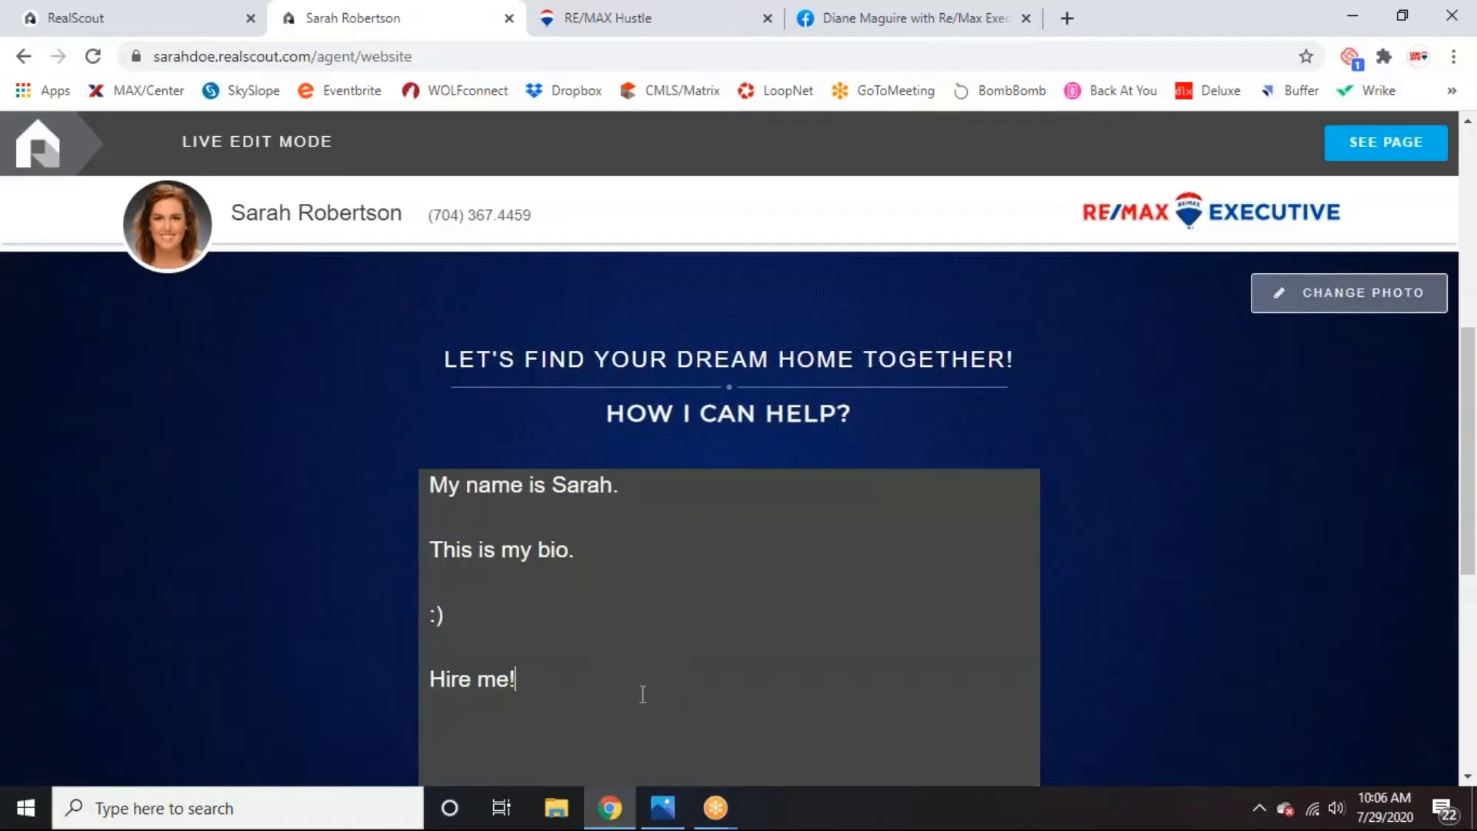
{"action": "scroll", "coordinate": [770, 636], "scroll_direction": "down", "scroll_amount": 3}
{"action": "scroll", "coordinate": [770, 635], "scroll_direction": "up", "scroll_amount": 3}
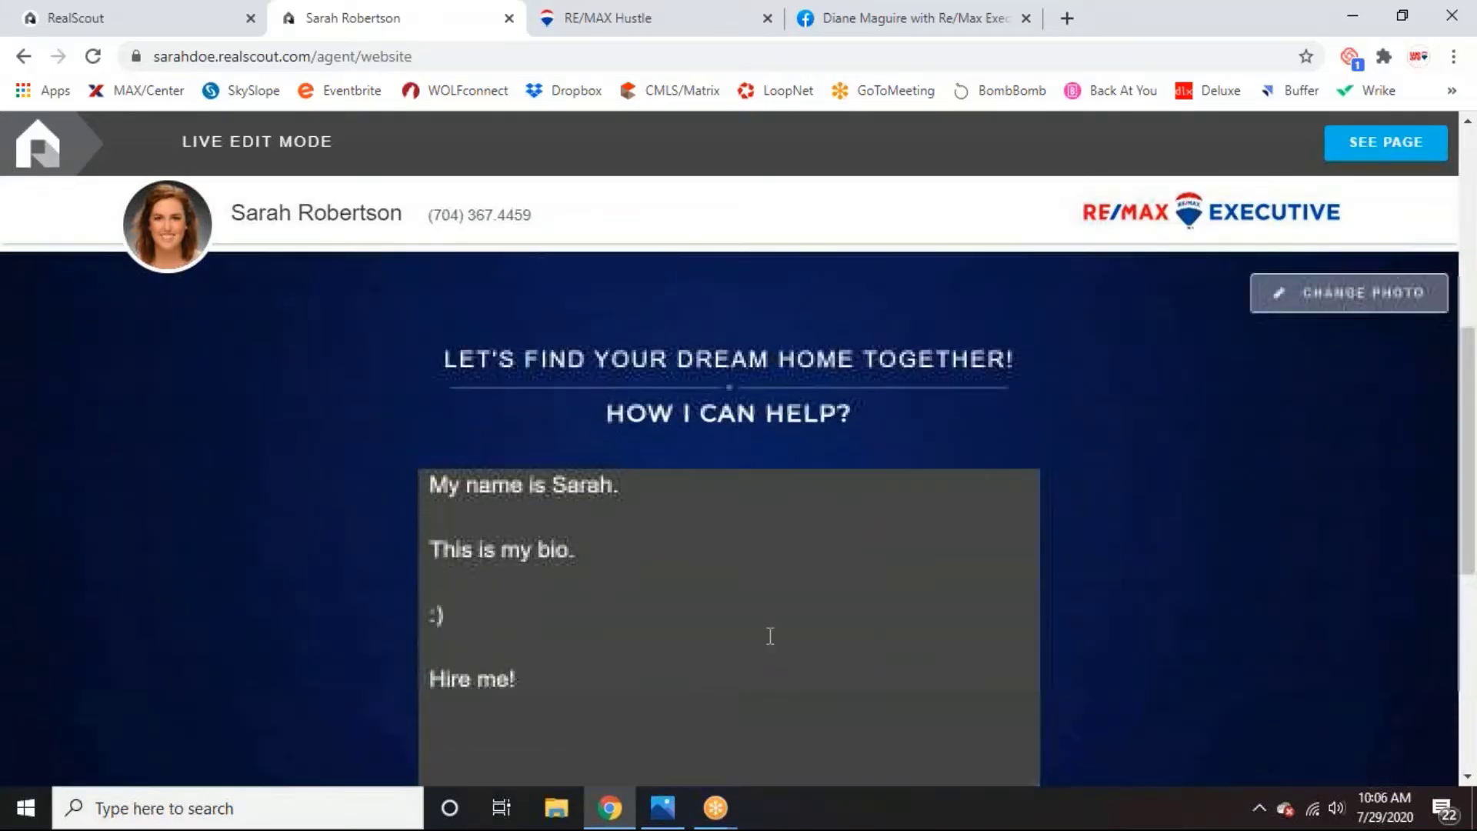
{"action": "left_click", "coordinate": [1133, 444]}
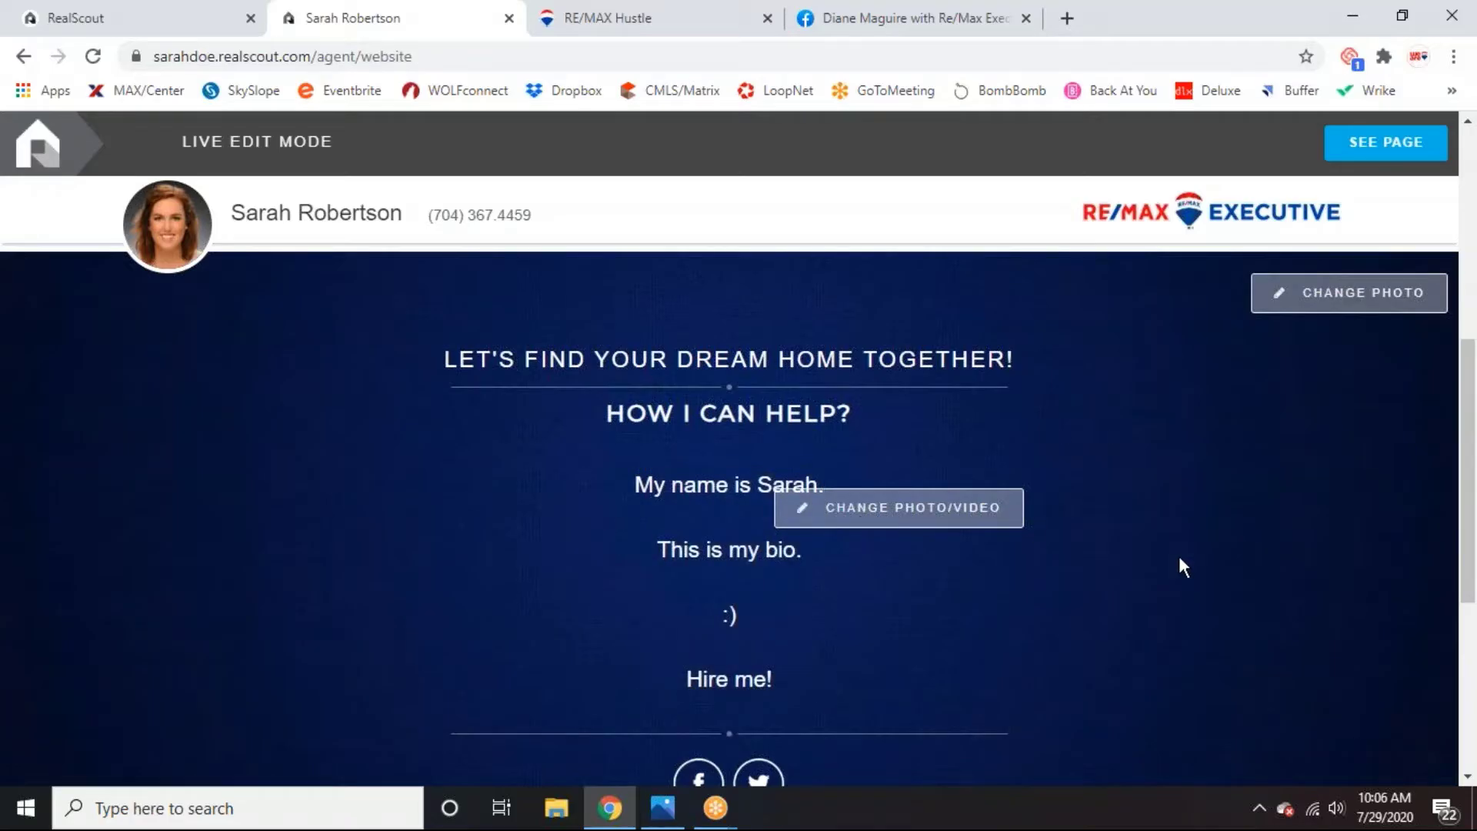
{"action": "scroll", "coordinate": [1189, 560], "scroll_direction": "down", "scroll_amount": 2}
{"action": "scroll", "coordinate": [1190, 559], "scroll_direction": "up", "scroll_amount": 2}
{"action": "scroll", "coordinate": [1189, 556], "scroll_direction": "up", "scroll_amount": 2}
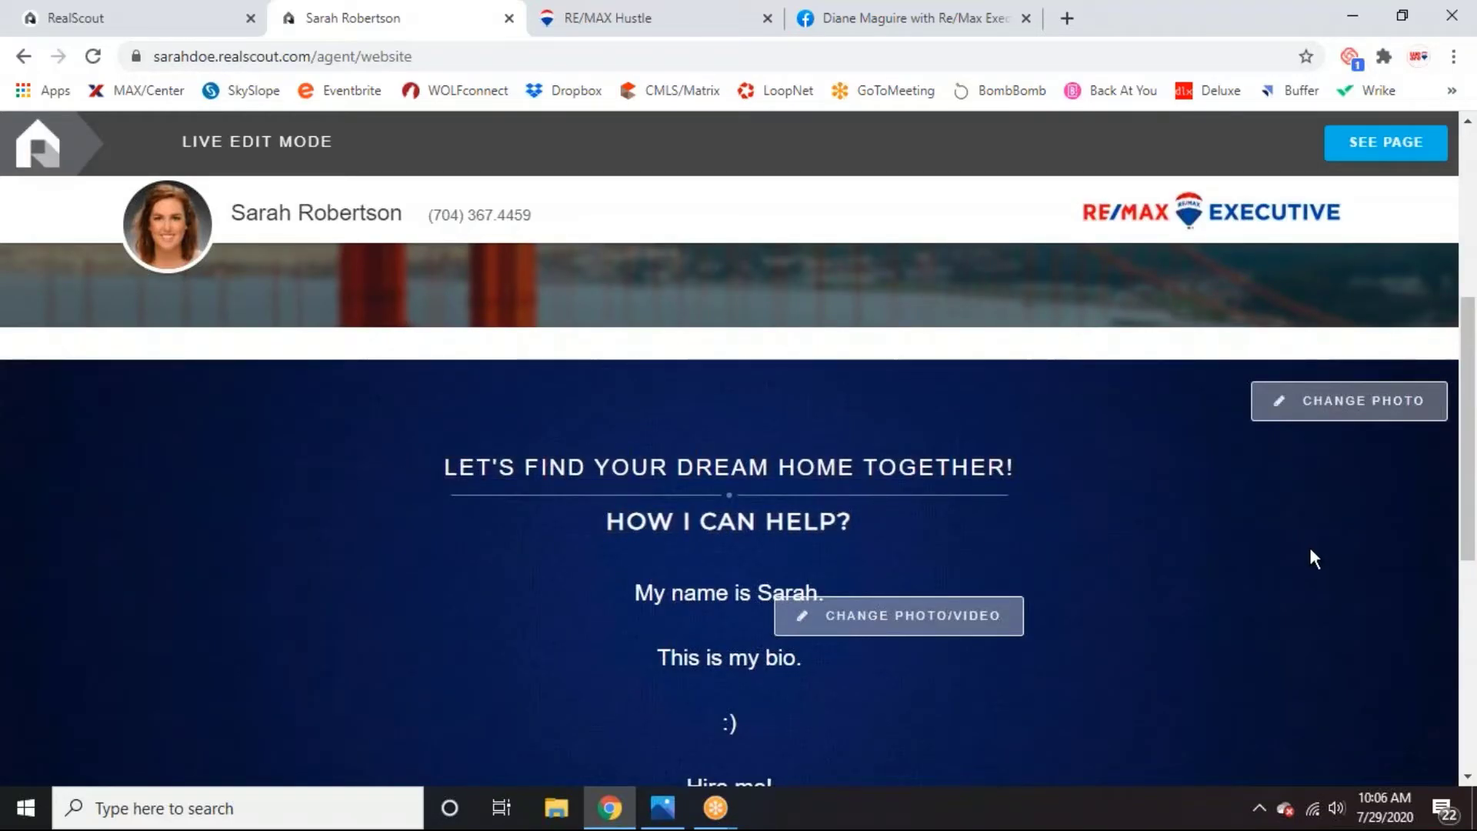
{"action": "scroll", "coordinate": [1310, 548], "scroll_direction": "down", "scroll_amount": 3}
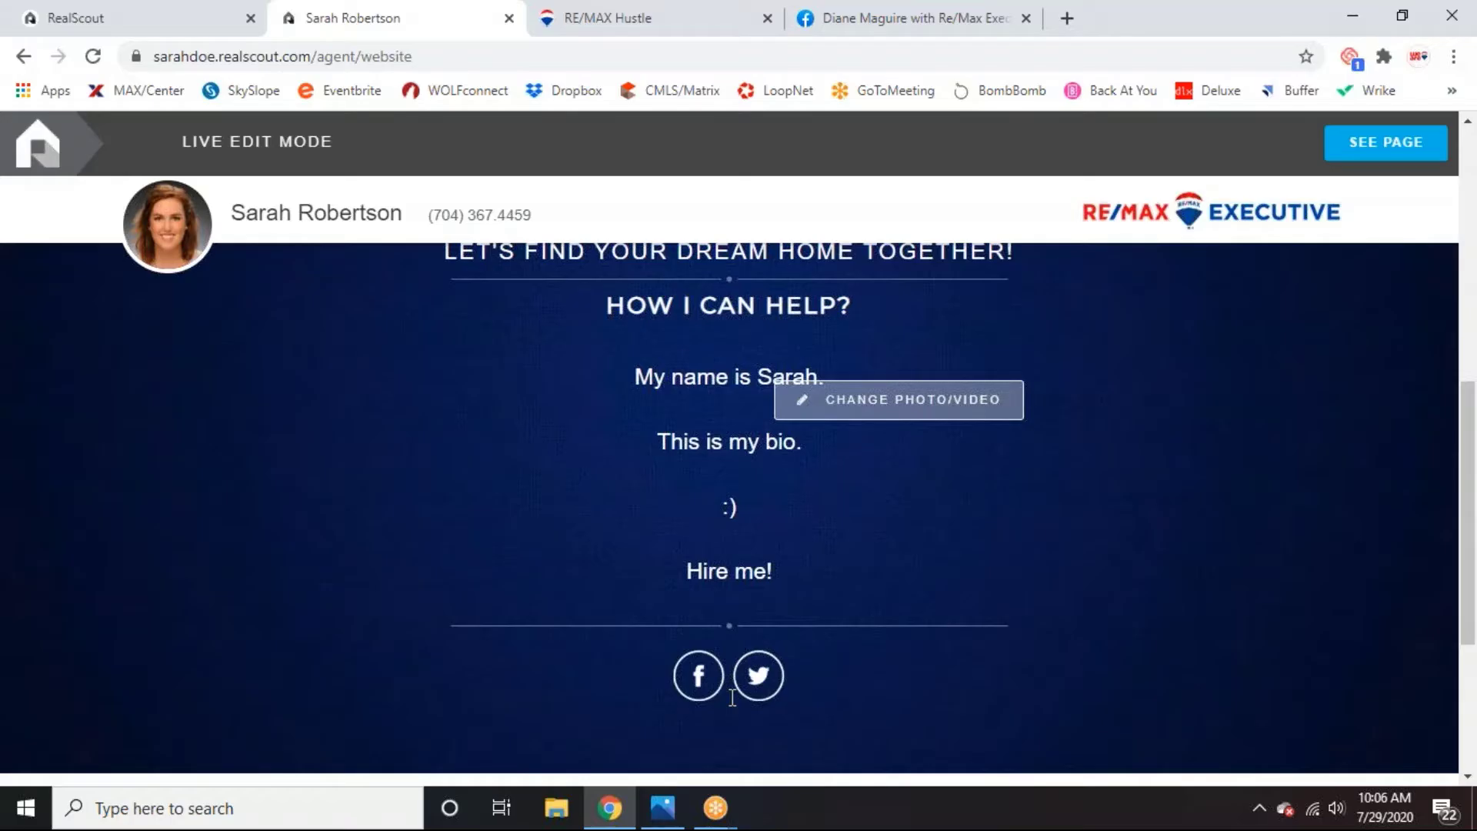
{"action": "scroll", "coordinate": [1266, 683], "scroll_direction": "up", "scroll_amount": 8}
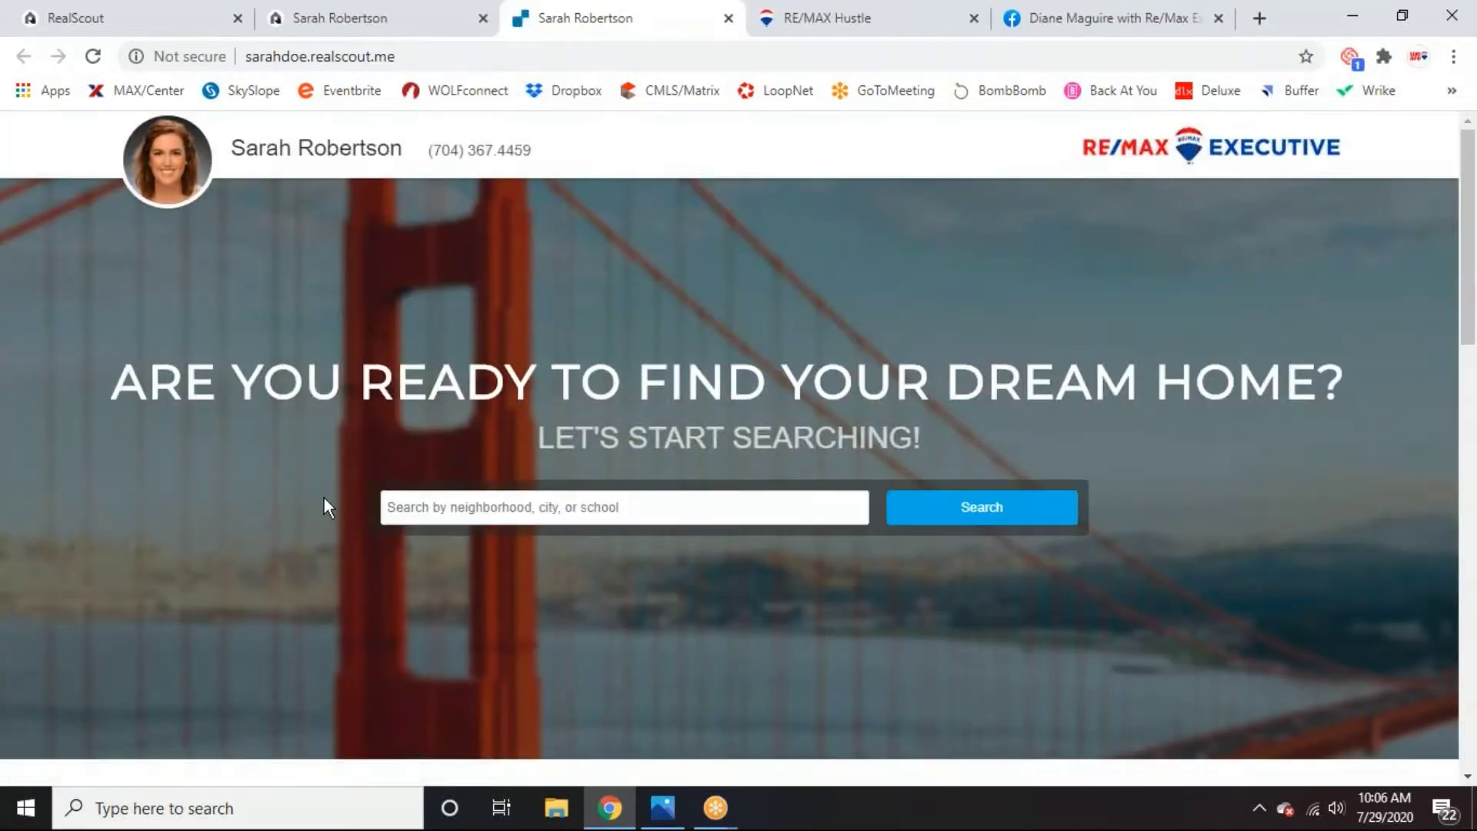
{"action": "scroll", "coordinate": [1162, 447], "scroll_direction": "down", "scroll_amount": 2}
{"action": "scroll", "coordinate": [1168, 459], "scroll_direction": "down", "scroll_amount": 5}
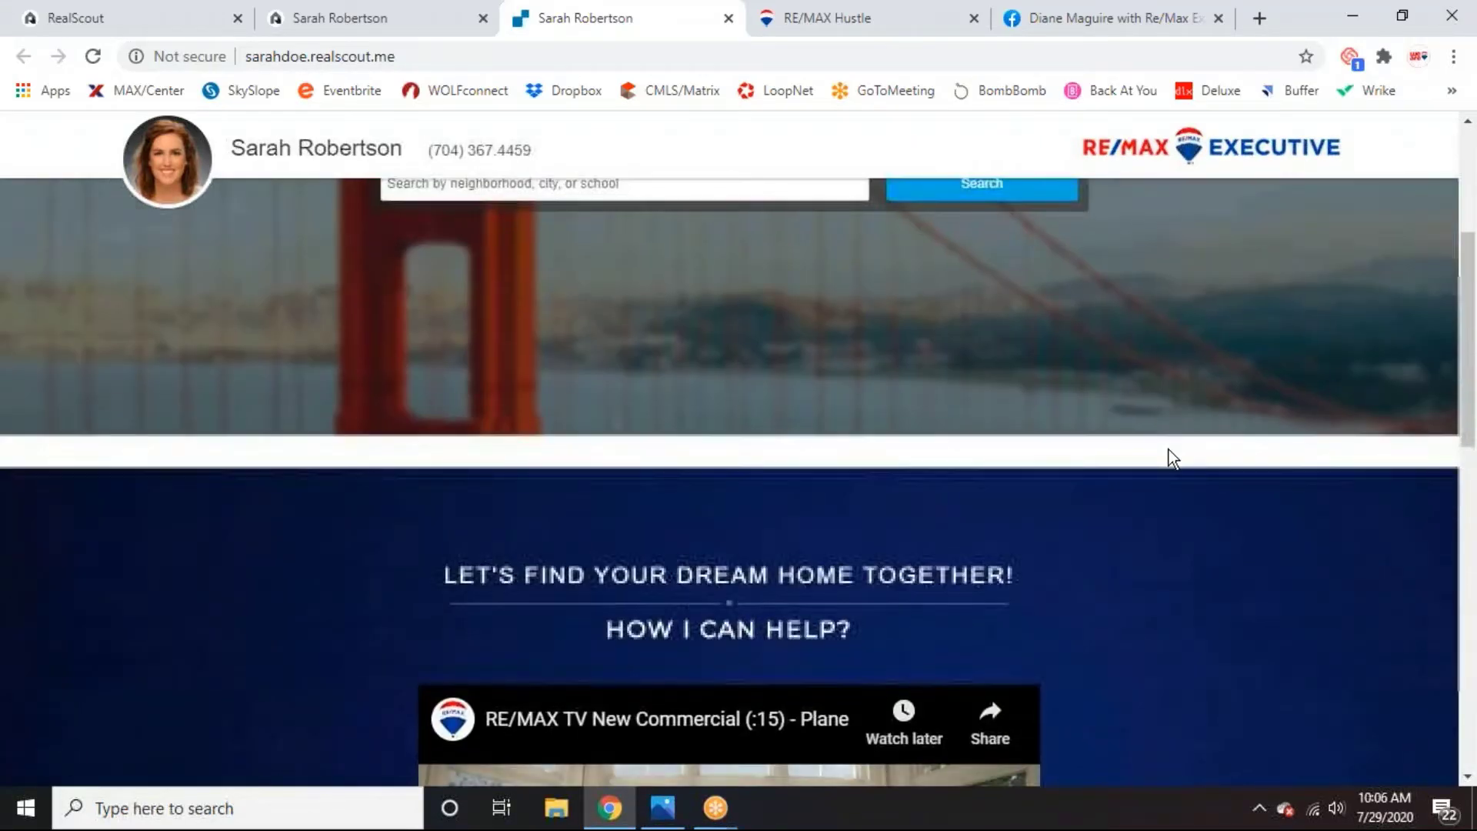
{"action": "scroll", "coordinate": [1197, 539], "scroll_direction": "down", "scroll_amount": 3}
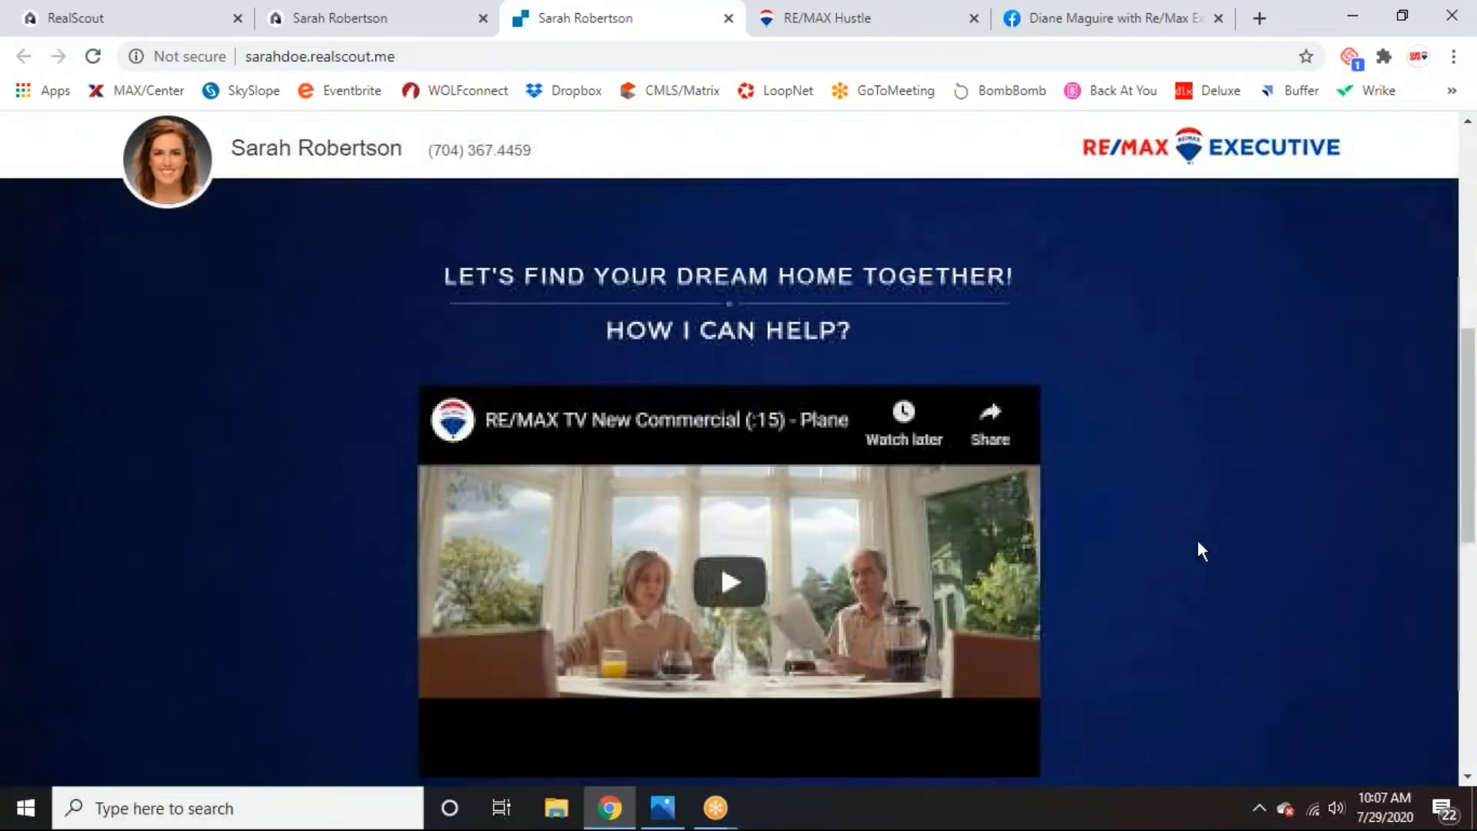
{"action": "scroll", "coordinate": [1355, 462], "scroll_direction": "down", "scroll_amount": 7}
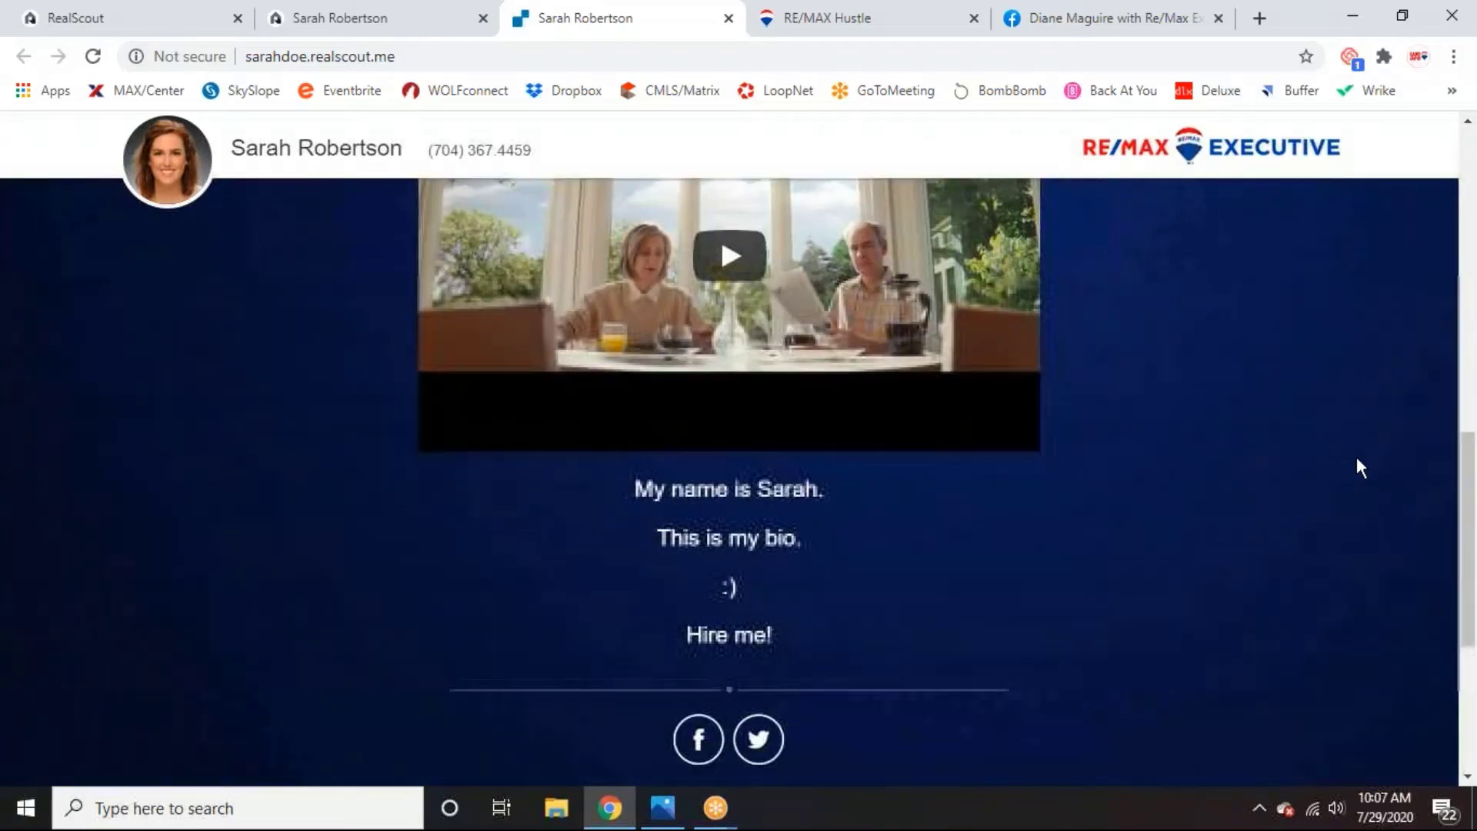
{"action": "scroll", "coordinate": [1356, 460], "scroll_direction": "up", "scroll_amount": 4}
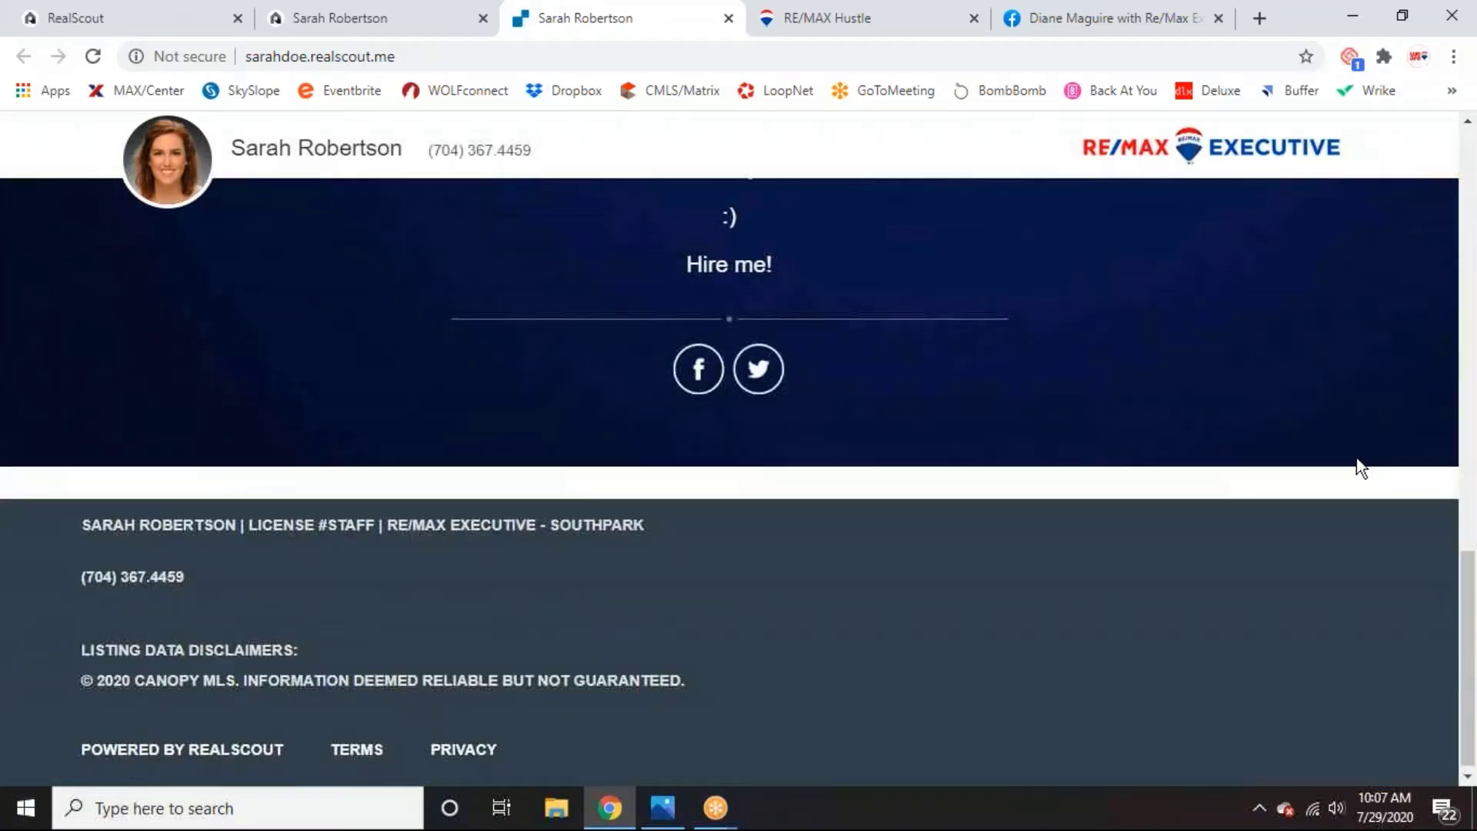
{"action": "scroll", "coordinate": [1356, 459], "scroll_direction": "up", "scroll_amount": 2}
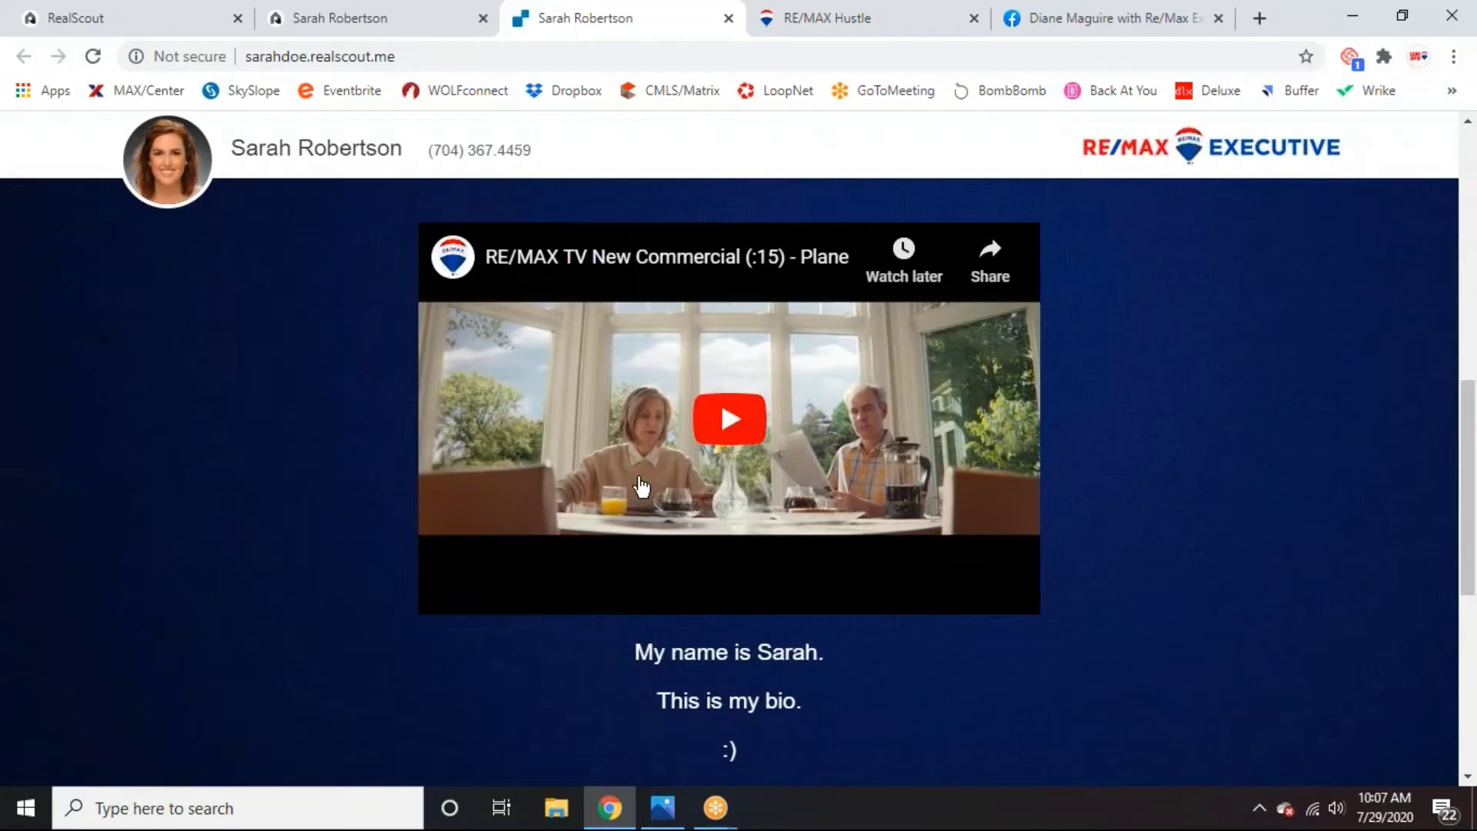
{"action": "scroll", "coordinate": [1226, 537], "scroll_direction": "up", "scroll_amount": 4}
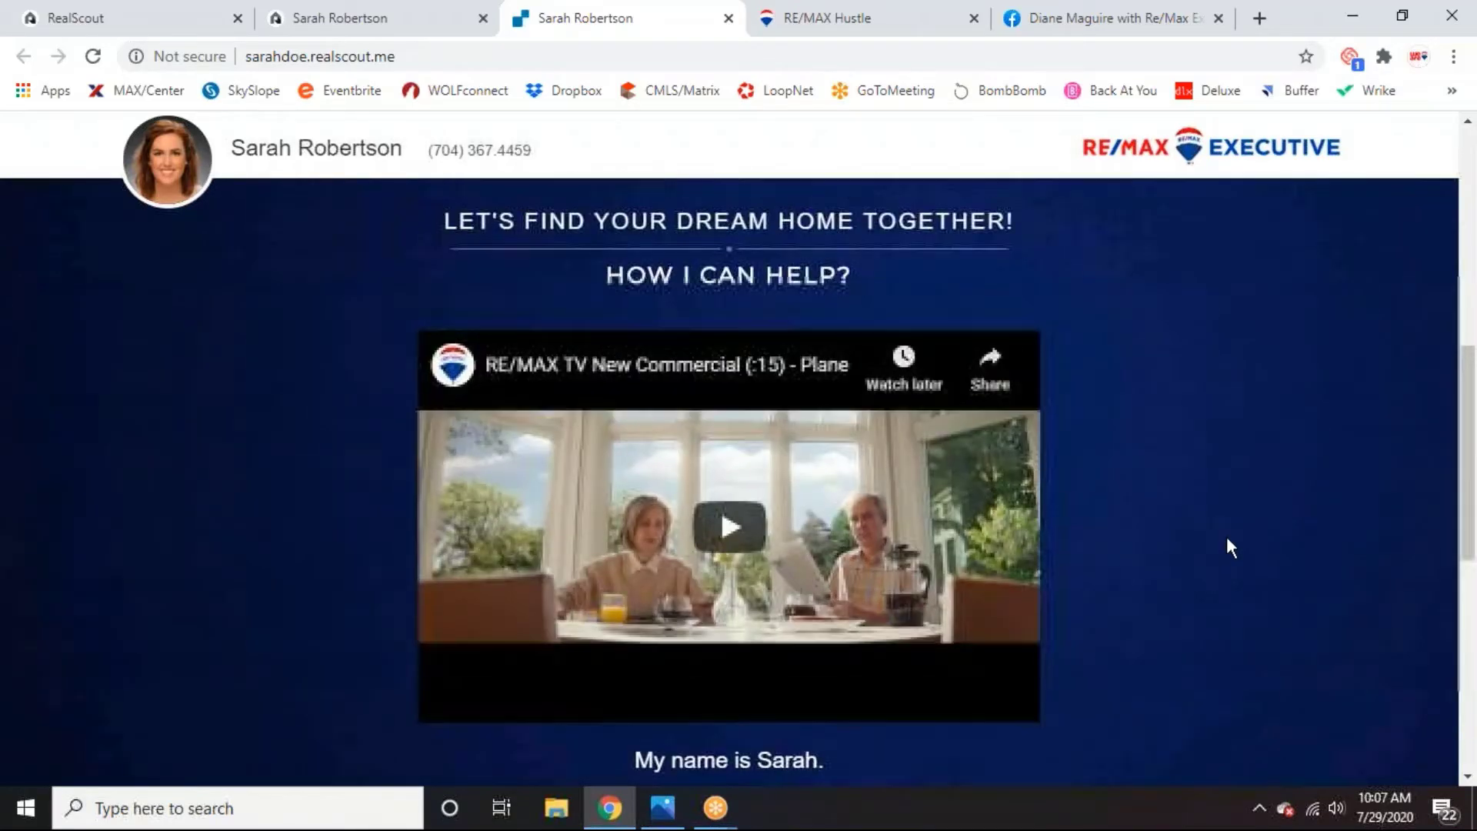
{"action": "scroll", "coordinate": [1261, 569], "scroll_direction": "up", "scroll_amount": 4}
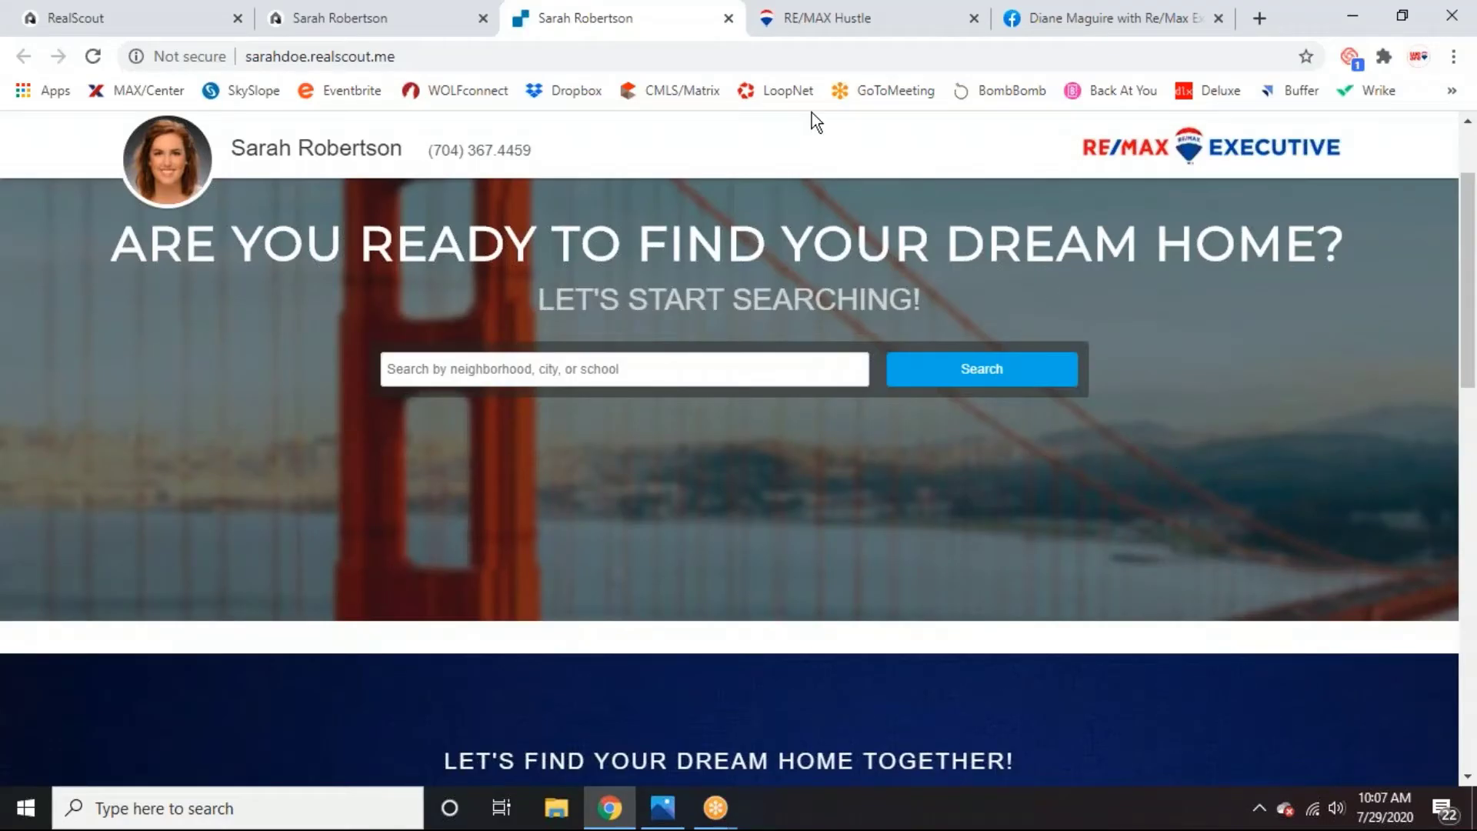
{"action": "left_click", "coordinate": [795, 20]}
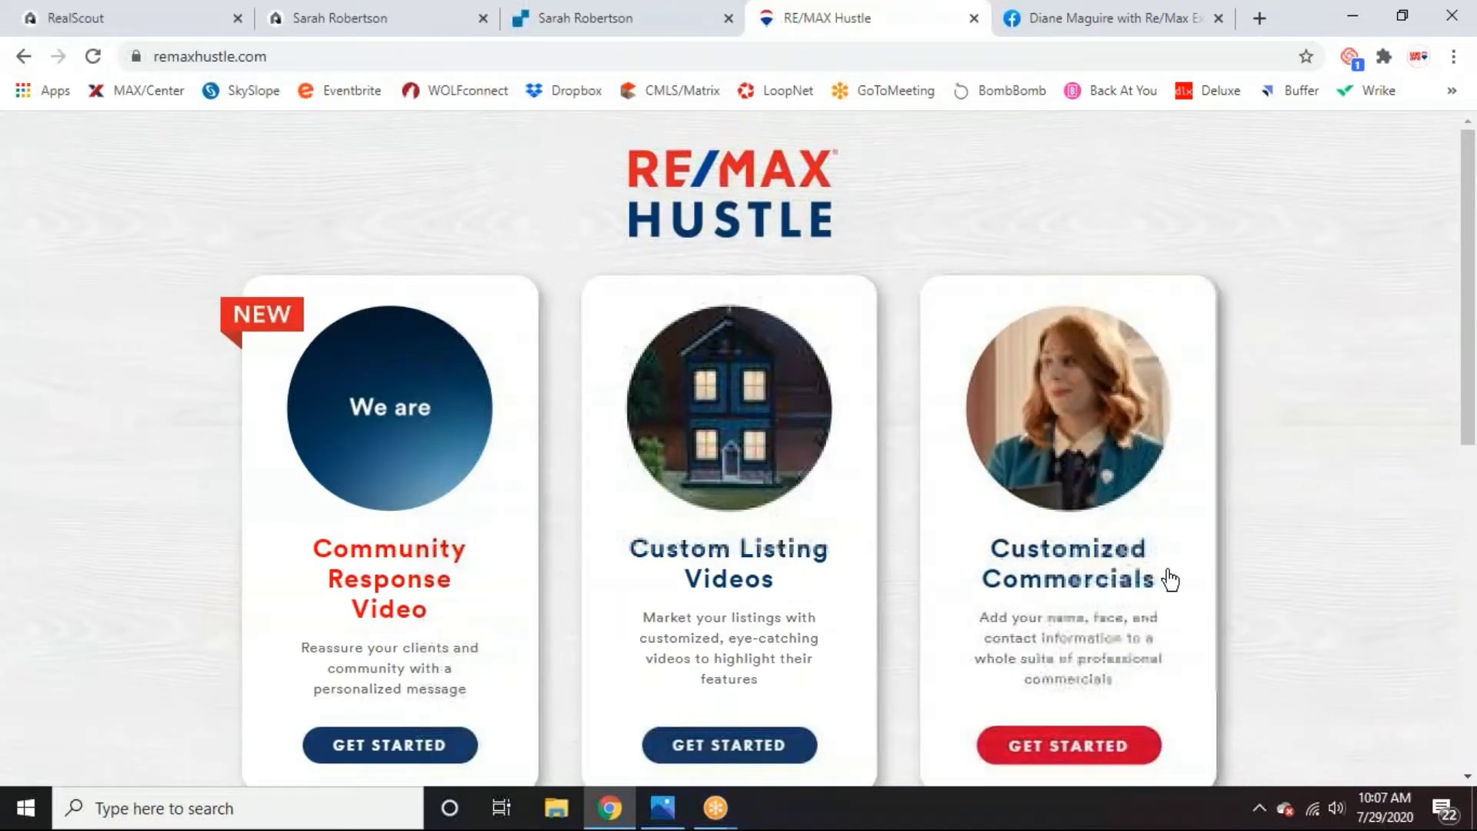
Browse RE/MAX Hustle's Customized Commercials, Hustlegraphics and Welcome Mat cards, then return to the landing page.
{"action": "scroll", "coordinate": [1412, 571], "scroll_direction": "down", "scroll_amount": 5}
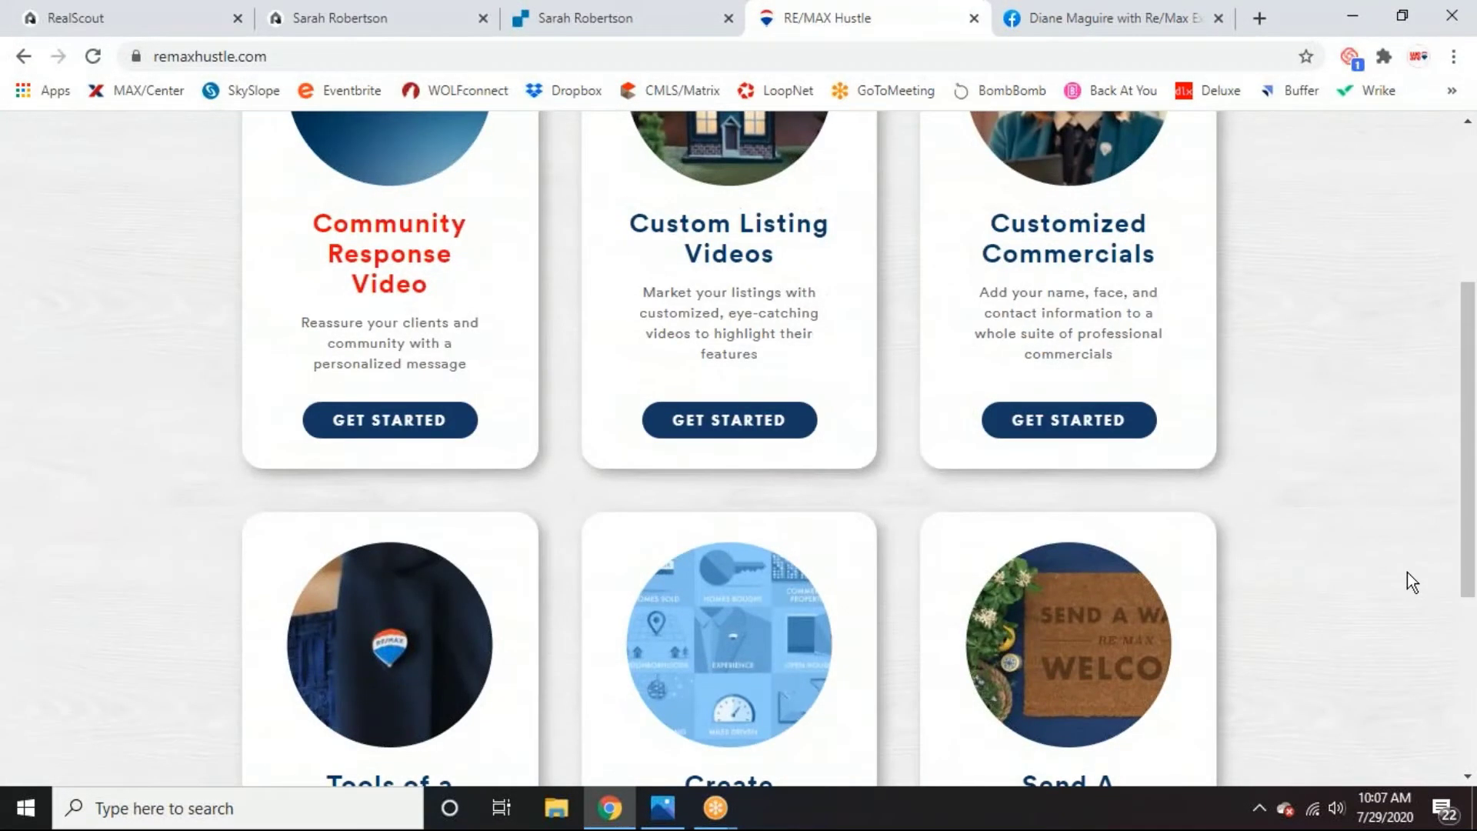
{"action": "scroll", "coordinate": [1405, 573], "scroll_direction": "down", "scroll_amount": 3}
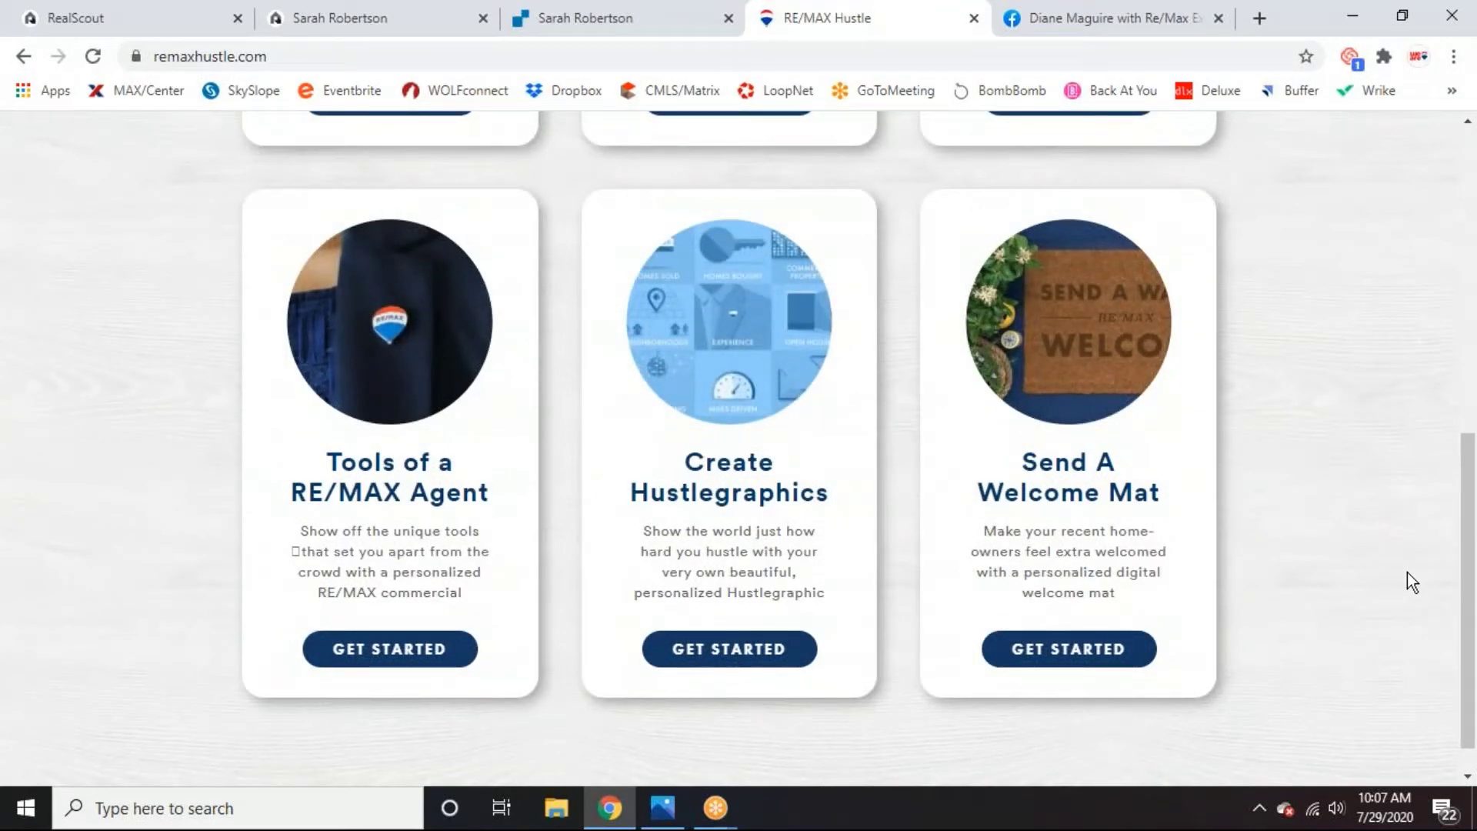
{"action": "scroll", "coordinate": [1361, 597], "scroll_direction": "down", "scroll_amount": 1}
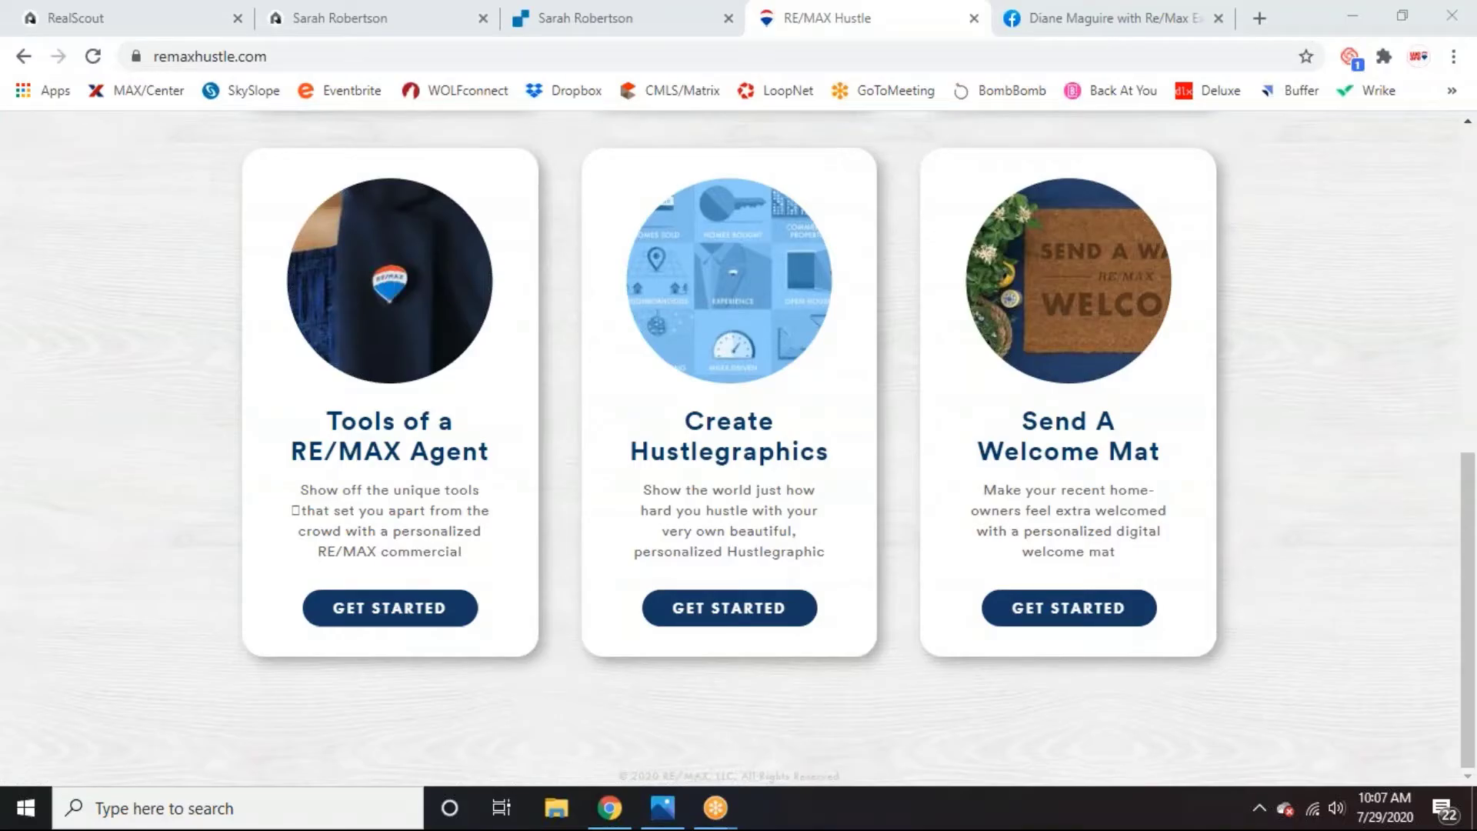
{"action": "scroll", "coordinate": [998, 428], "scroll_direction": "up", "scroll_amount": 8}
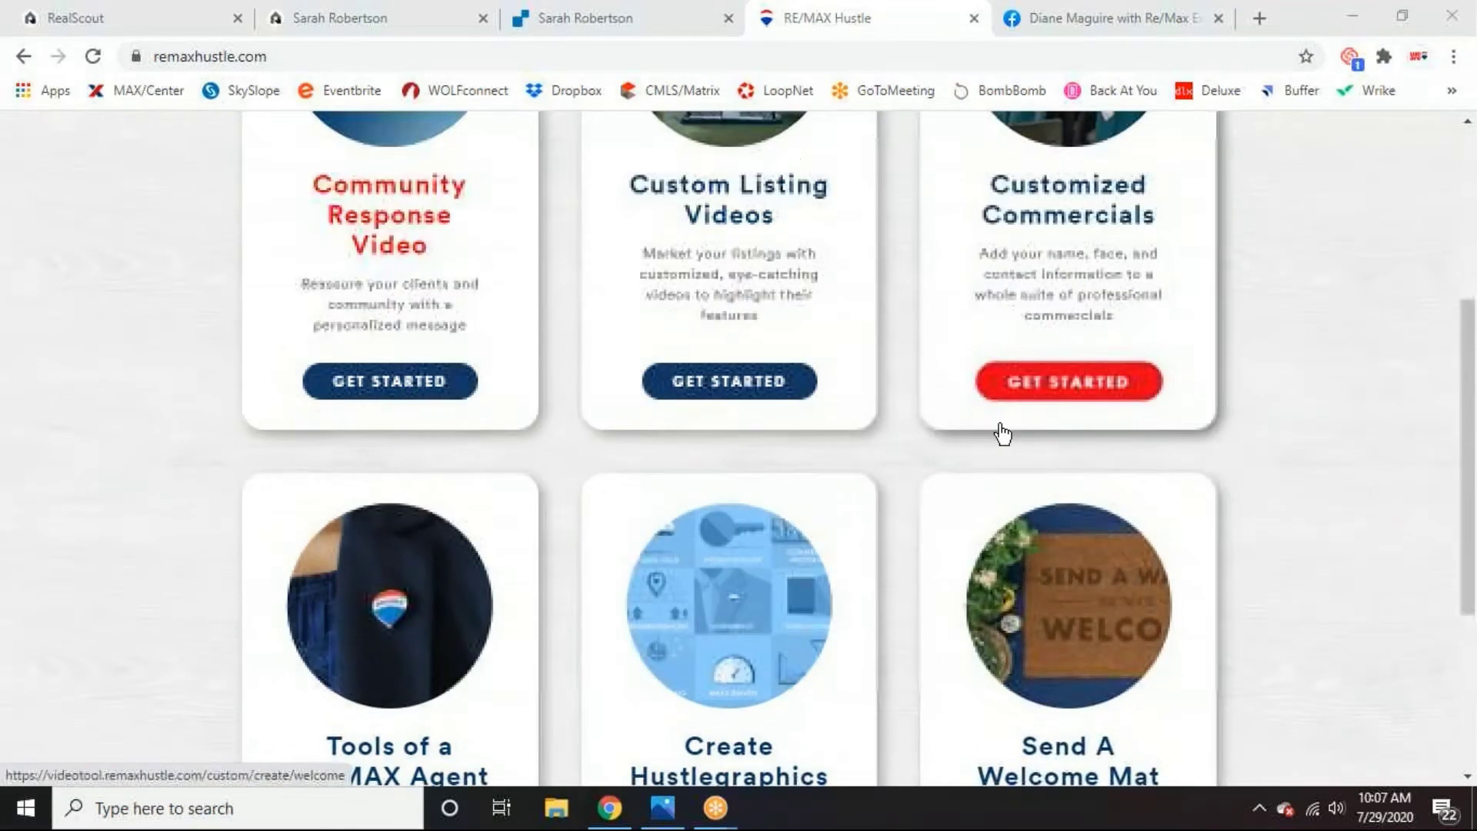
{"action": "left_click", "coordinate": [603, 17]}
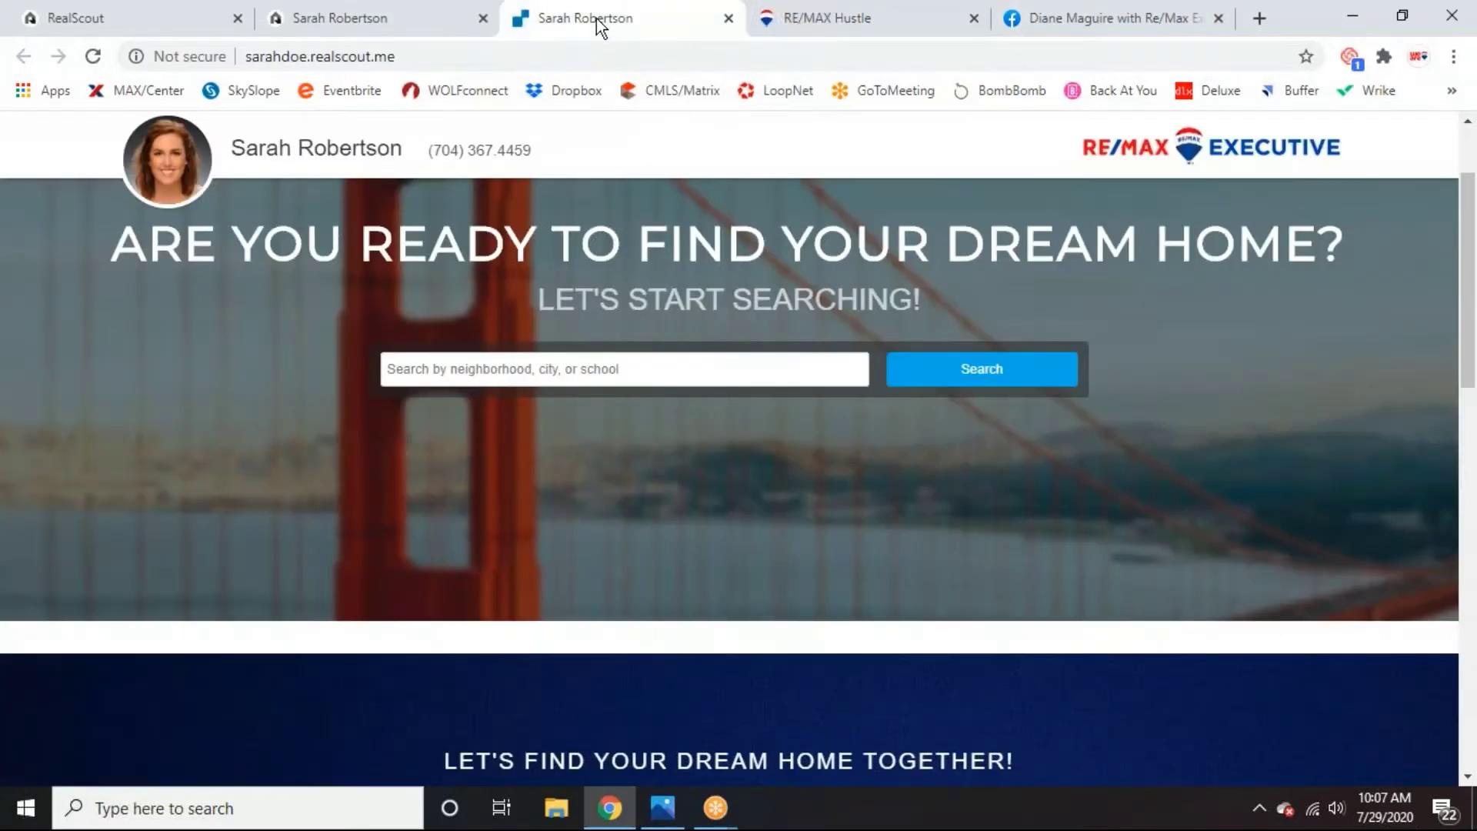
Search for homes in Dilworth from the landing page search bar.
{"action": "scroll", "coordinate": [909, 509], "scroll_direction": "down", "scroll_amount": 5}
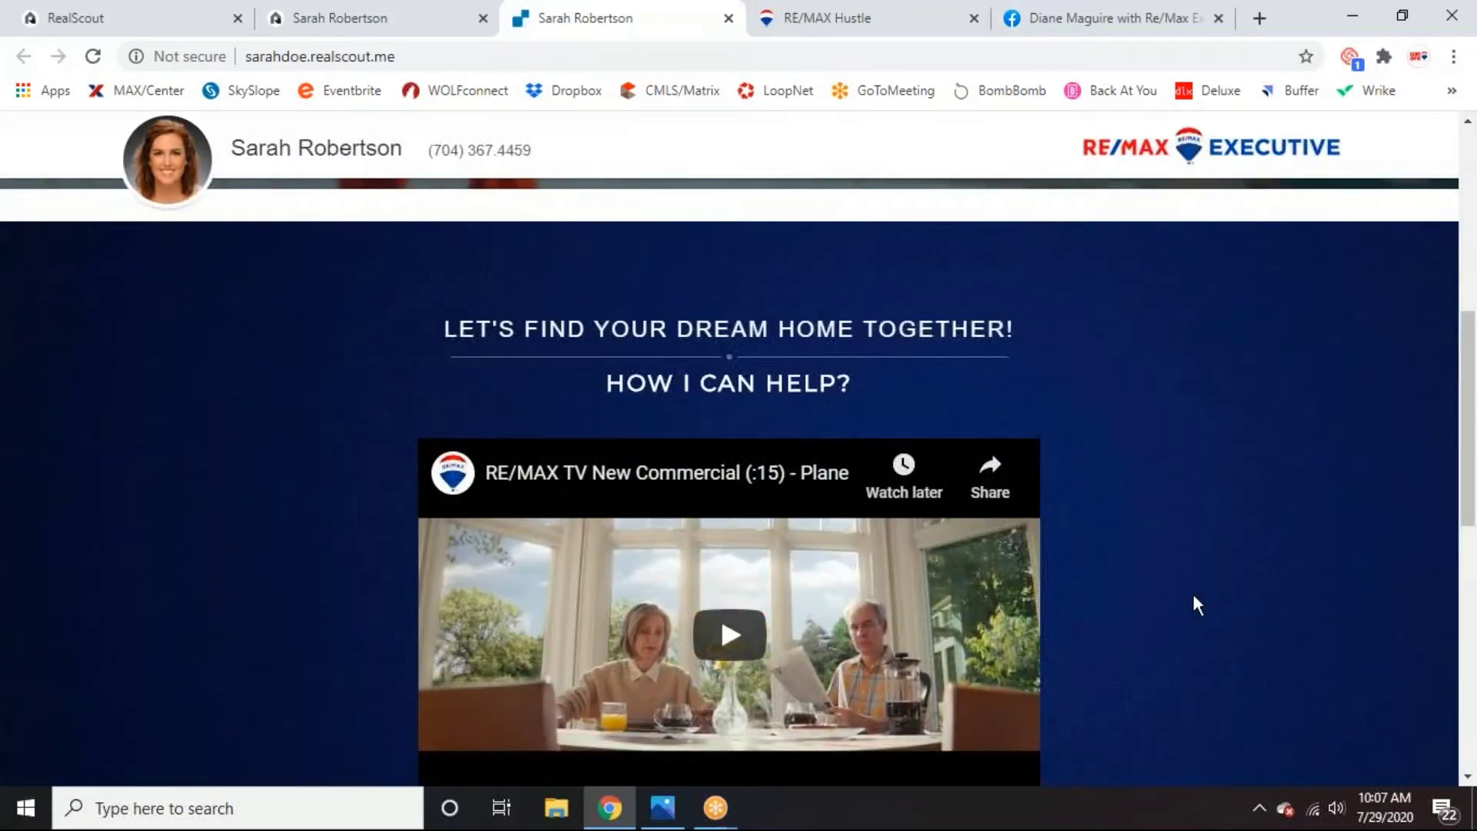
{"action": "scroll", "coordinate": [1169, 586], "scroll_direction": "down", "scroll_amount": 5}
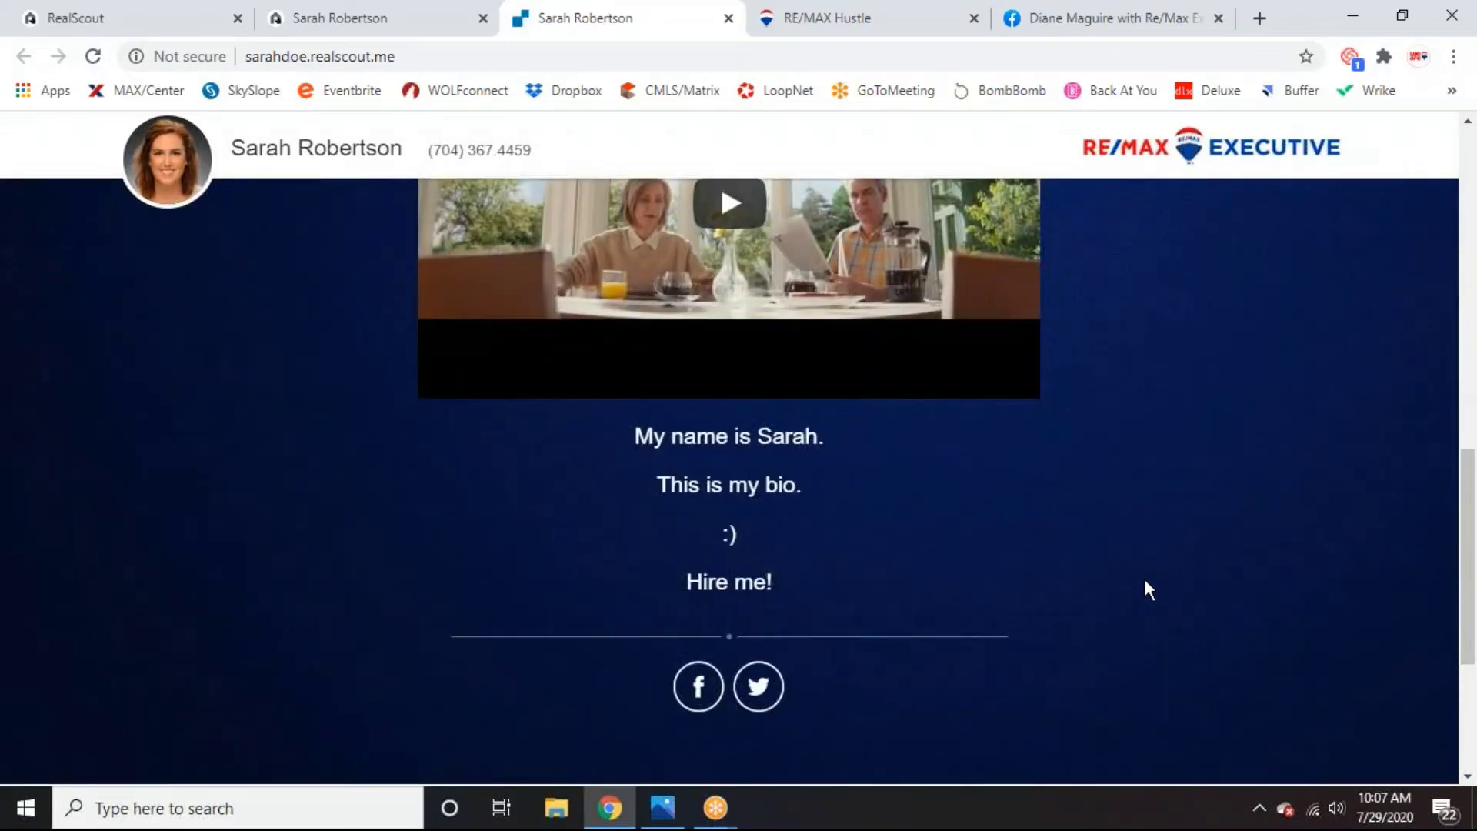
{"action": "scroll", "coordinate": [1146, 588], "scroll_direction": "up", "scroll_amount": 8}
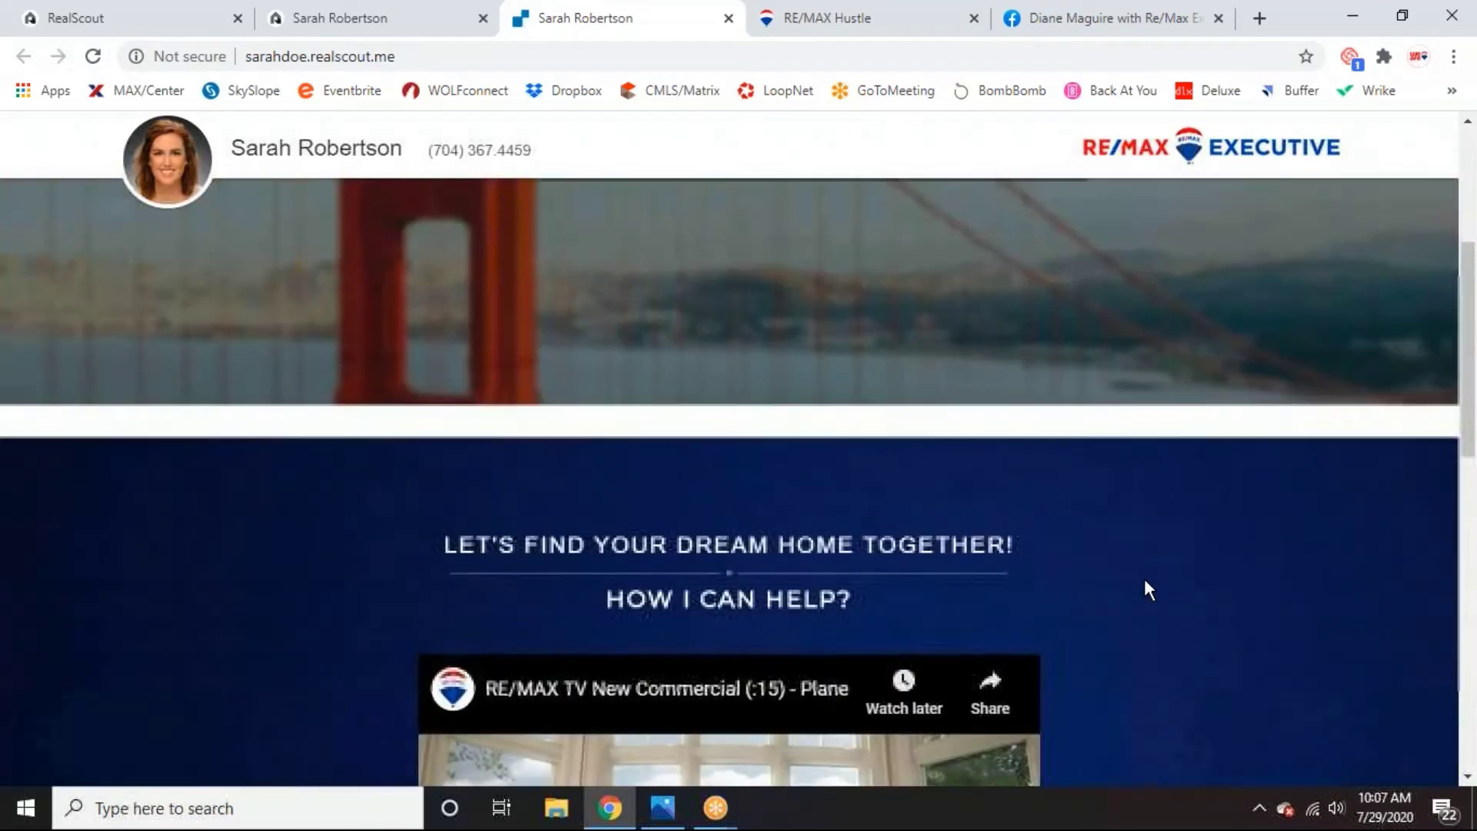
{"action": "scroll", "coordinate": [1146, 588], "scroll_direction": "up", "scroll_amount": 4}
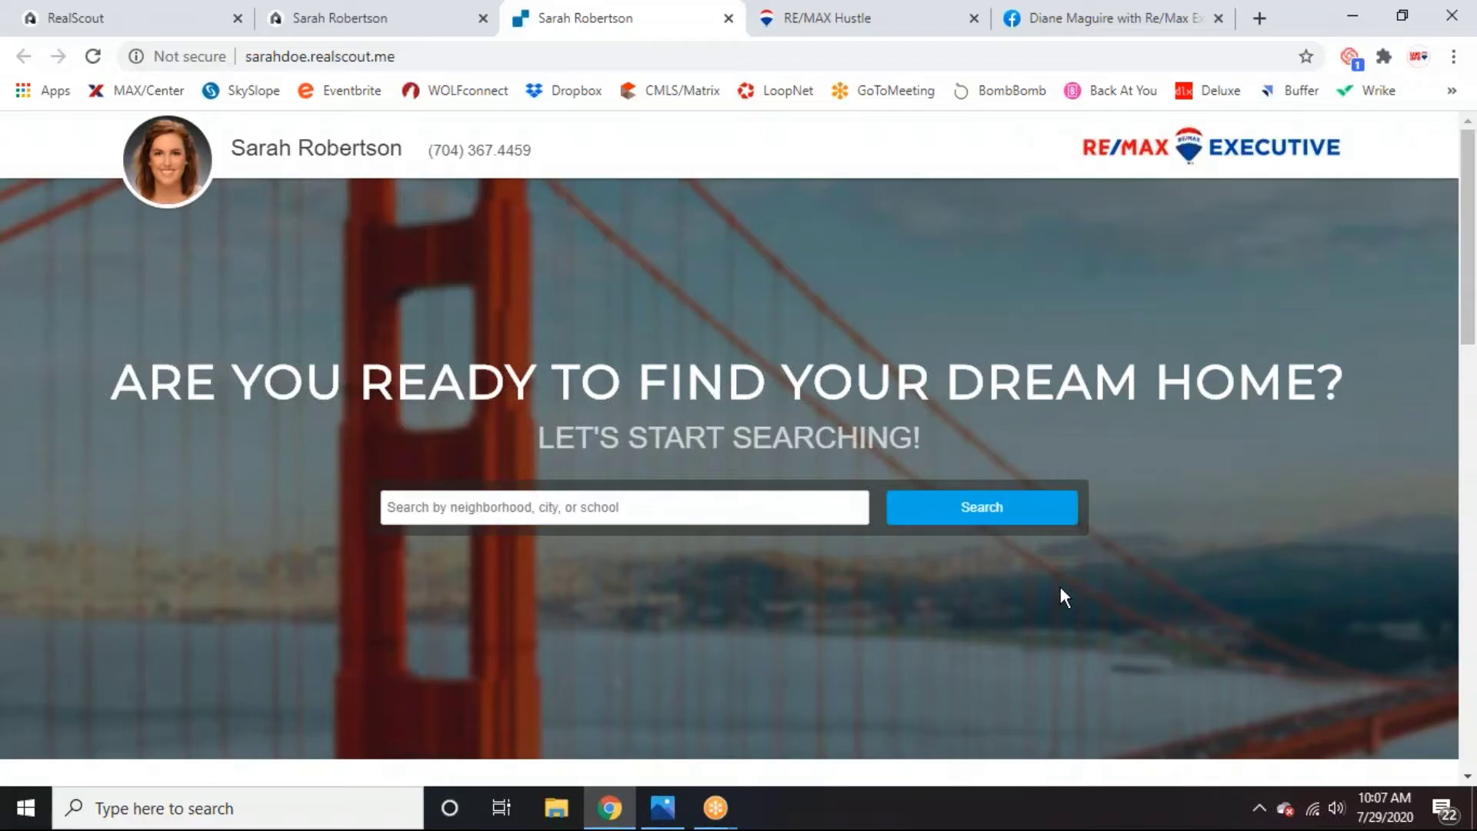
{"action": "left_click", "coordinate": [420, 511]}
{"action": "type", "text": "dilworth"}
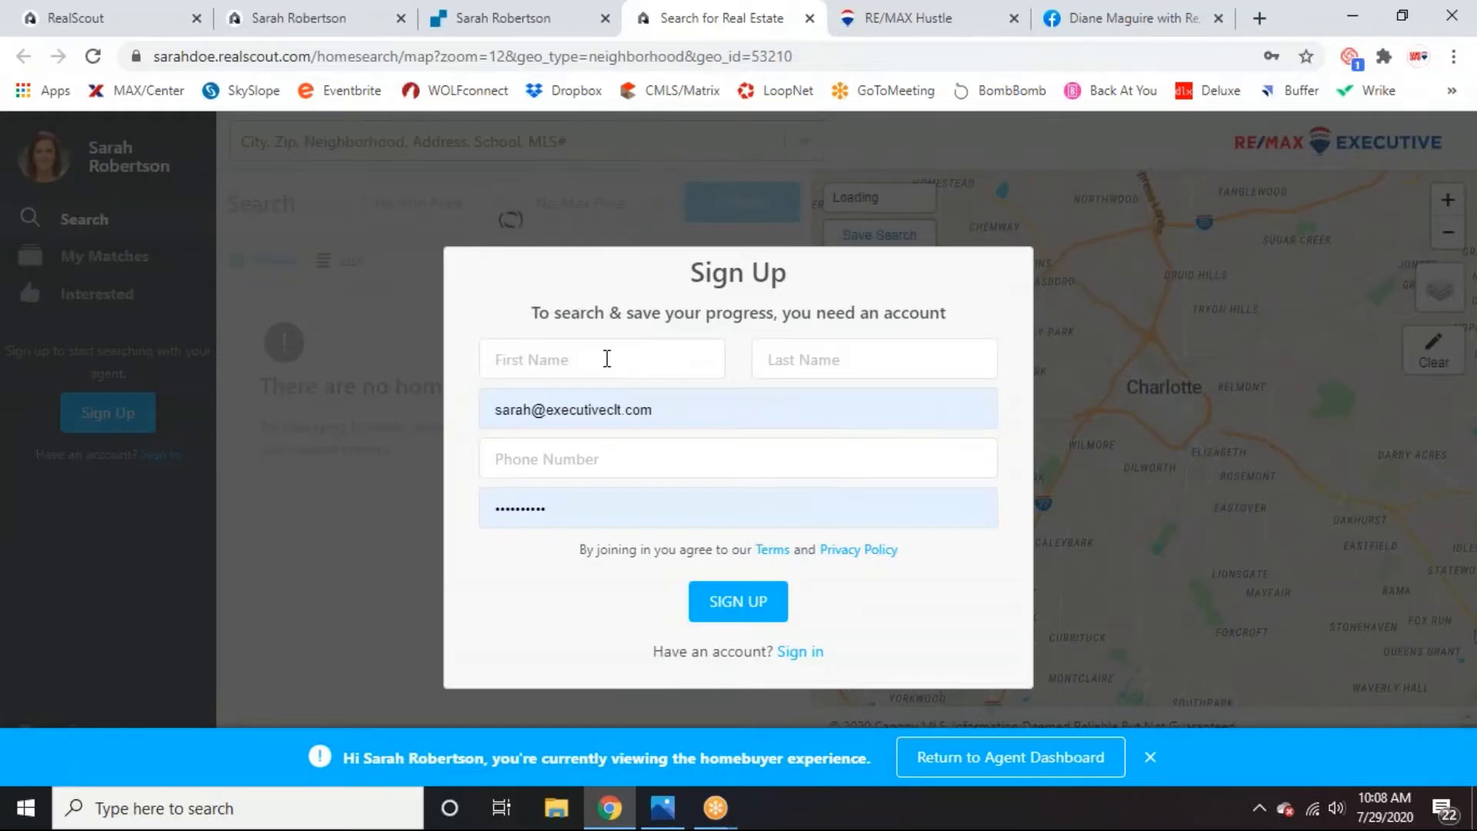
Fill the homebuyer Sign Up form with a changed email address and submit it.
{"action": "left_click", "coordinate": [606, 359]}
{"action": "left_click", "coordinate": [575, 400]}
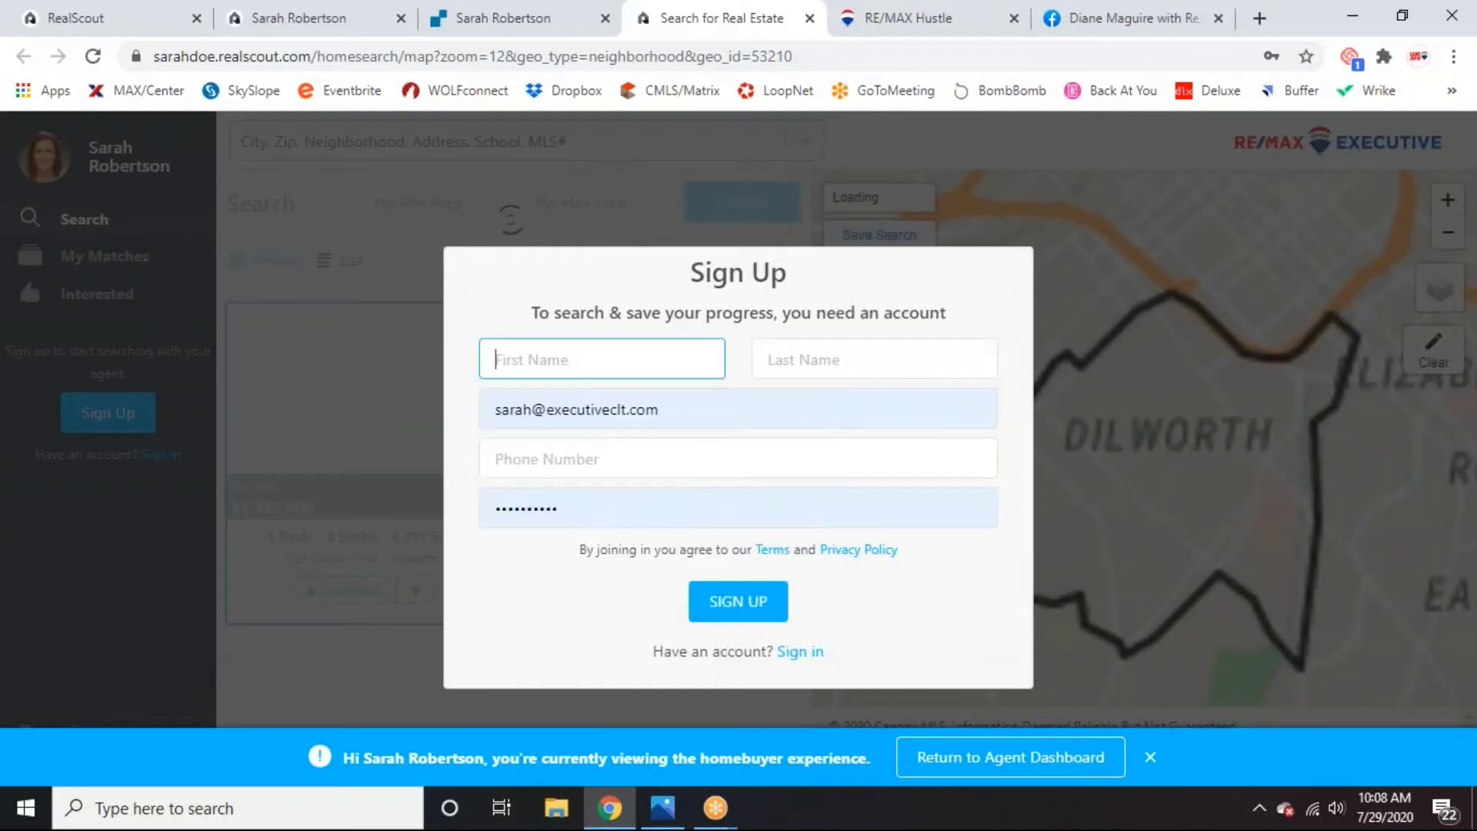
{"action": "left_click", "coordinate": [653, 404]}
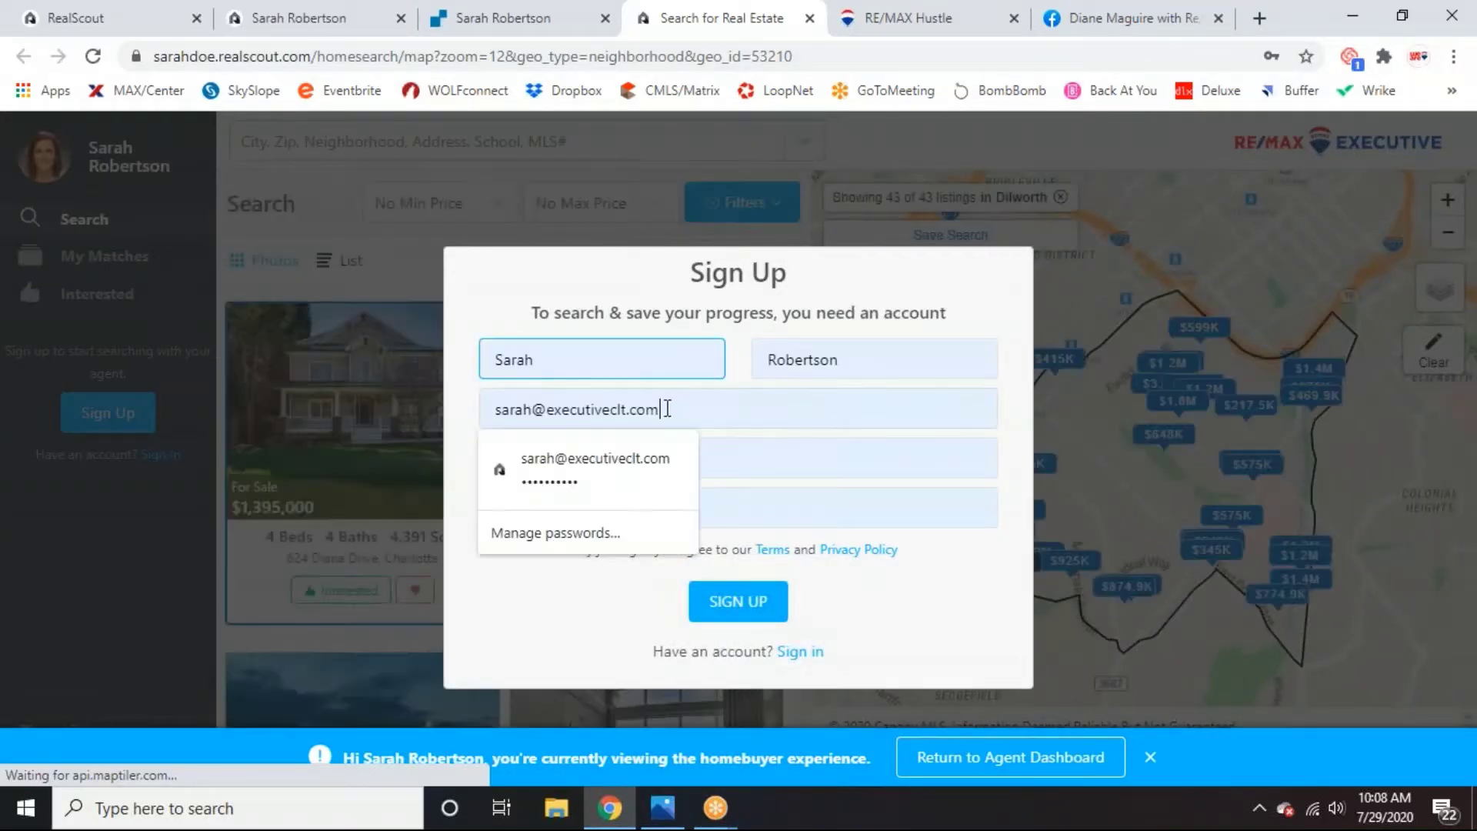
{"action": "left_click_drag", "start_coordinate": [658, 409], "coordinate": [537, 415]}
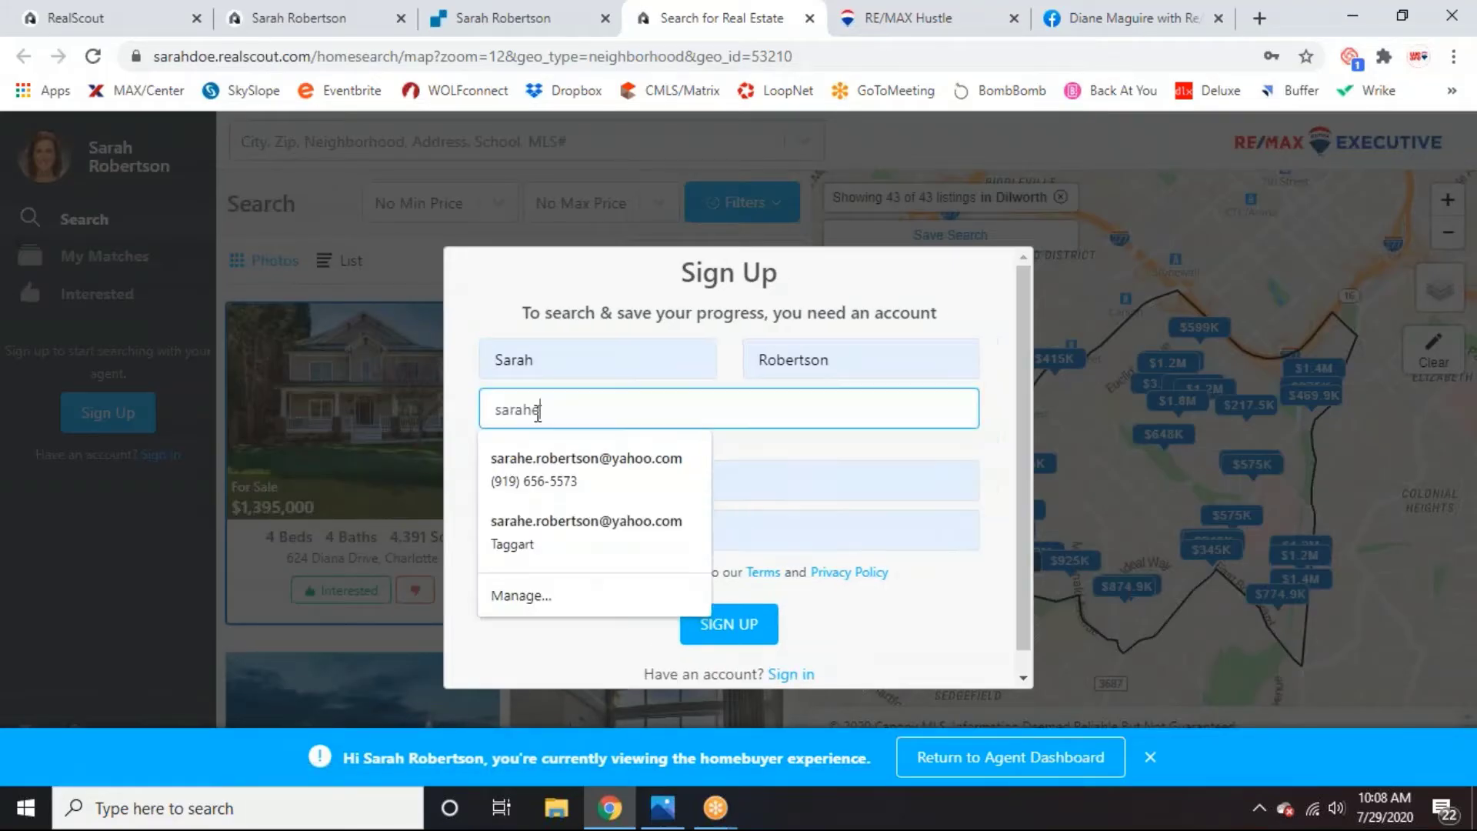
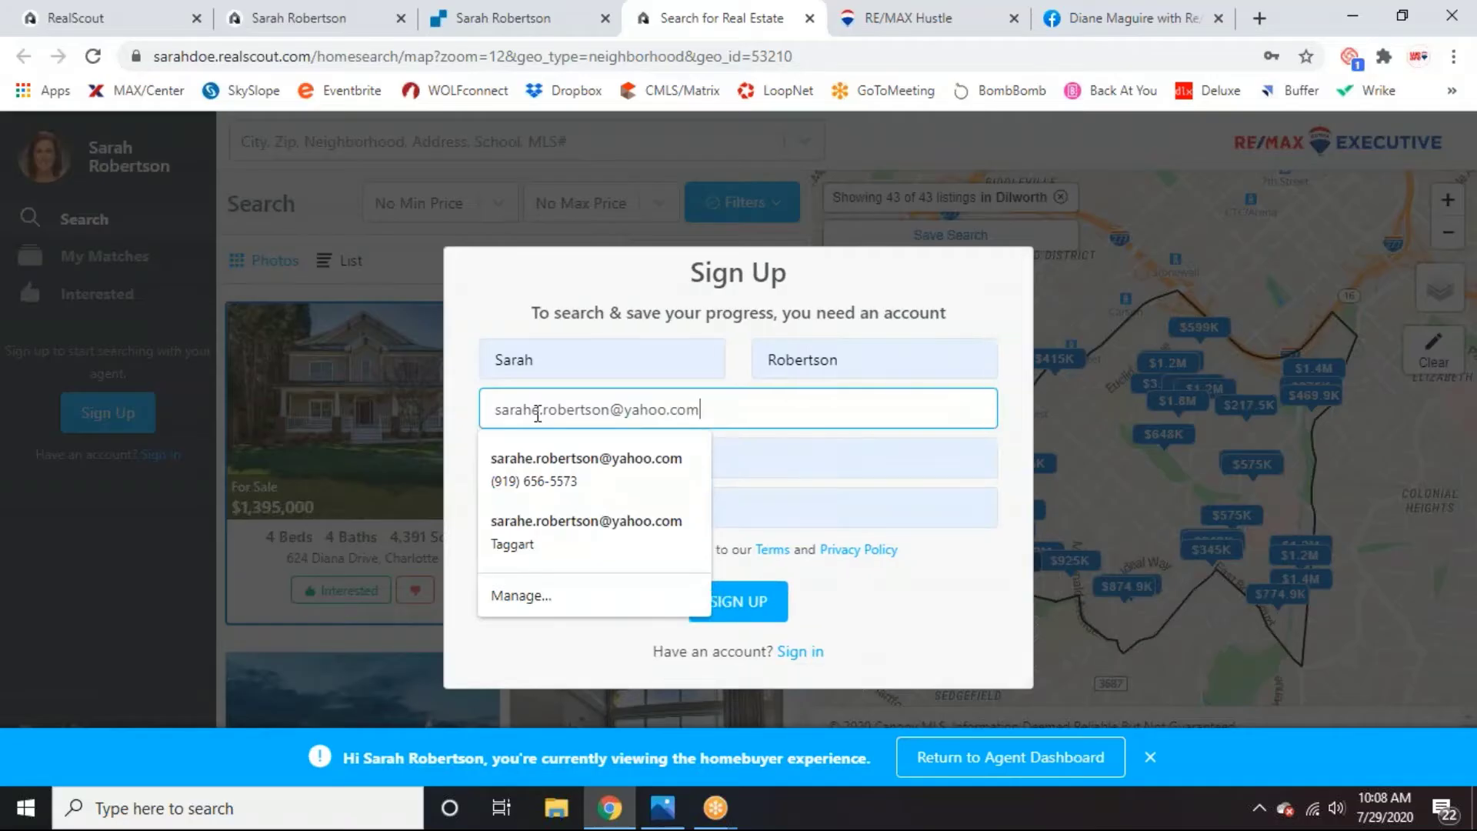
{"action": "left_click", "coordinate": [531, 314]}
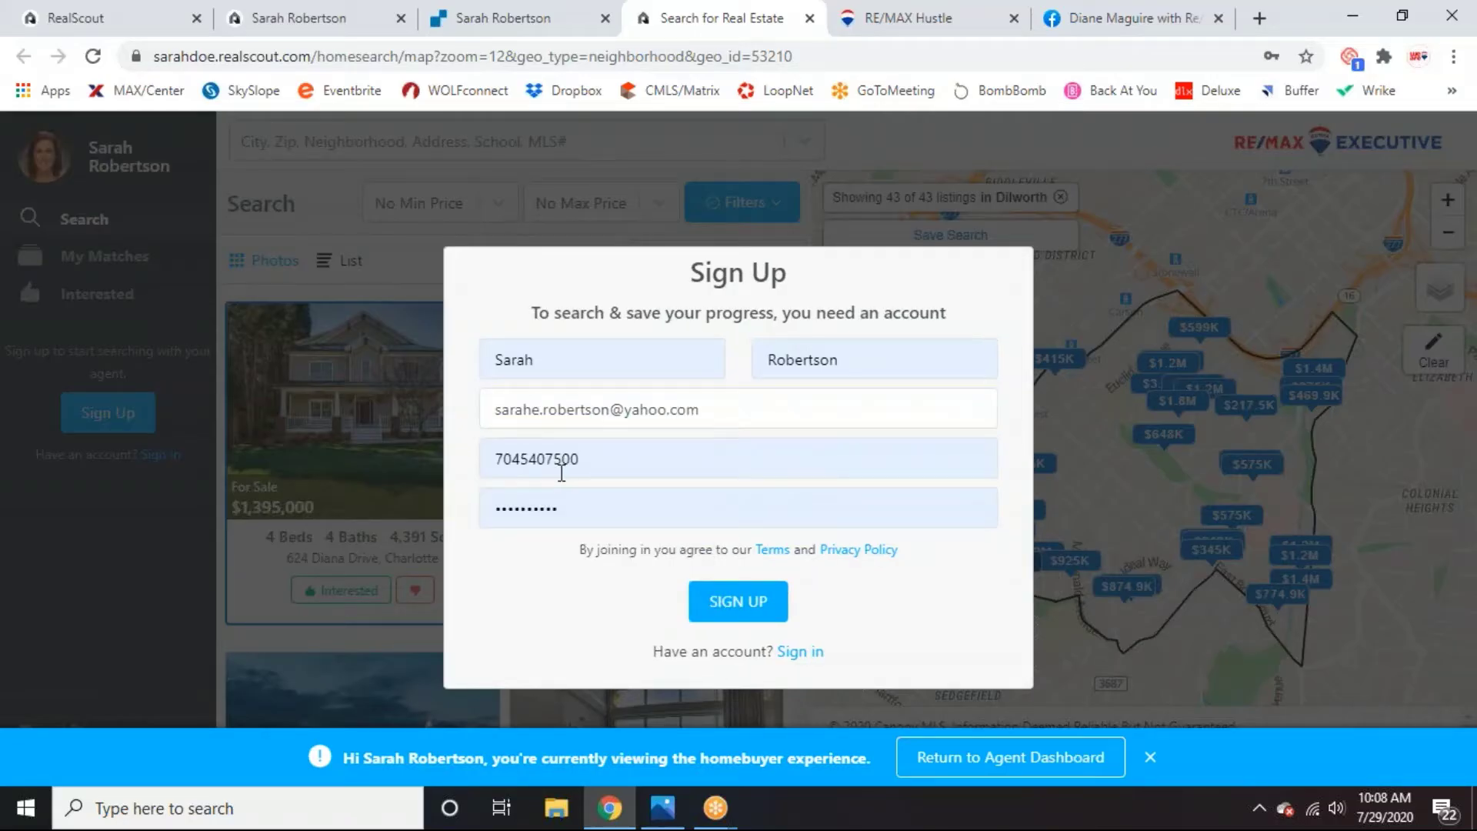
{"action": "left_click", "coordinate": [723, 607]}
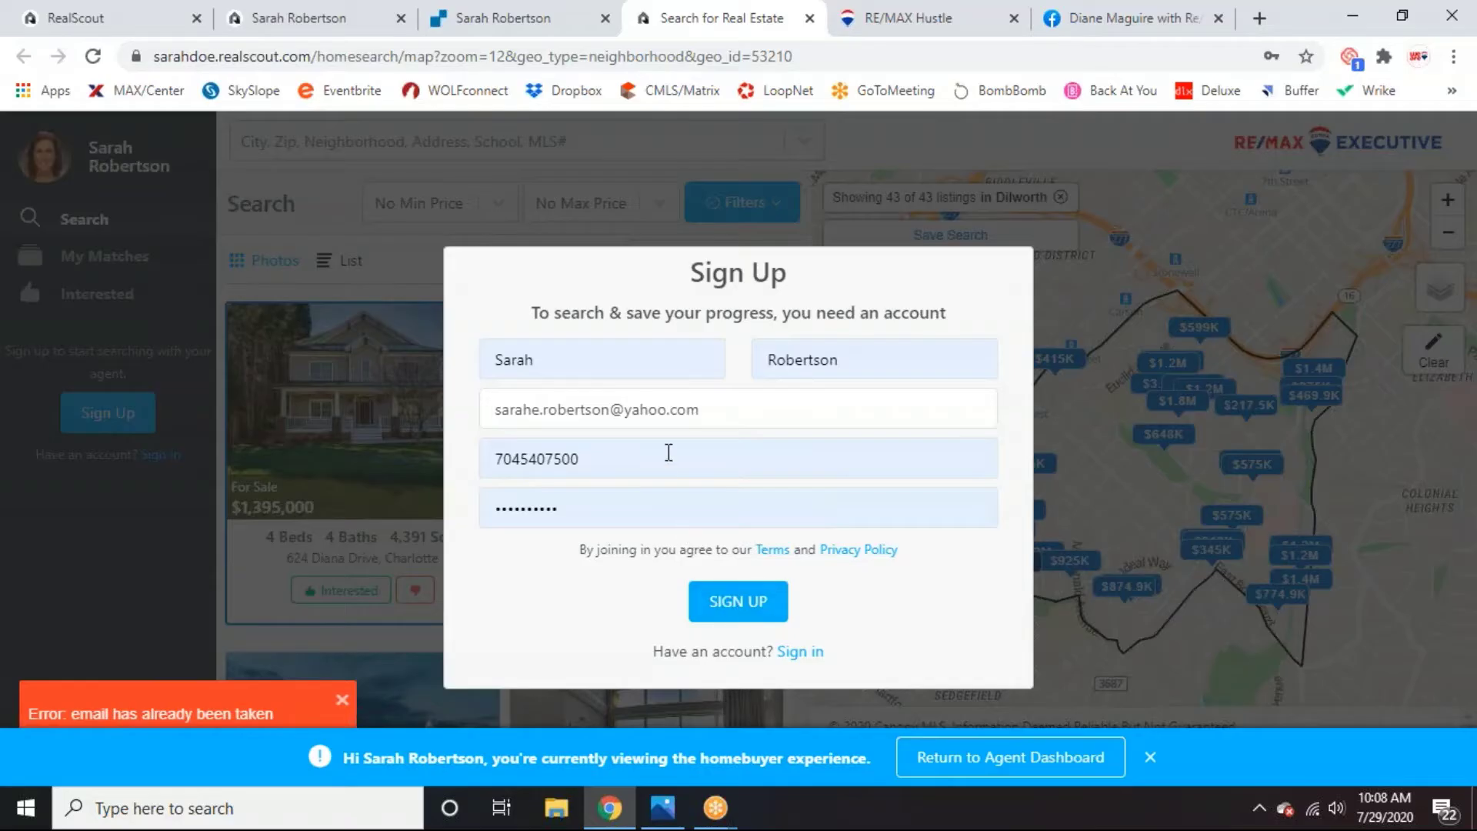
{"action": "left_click", "coordinate": [711, 405]}
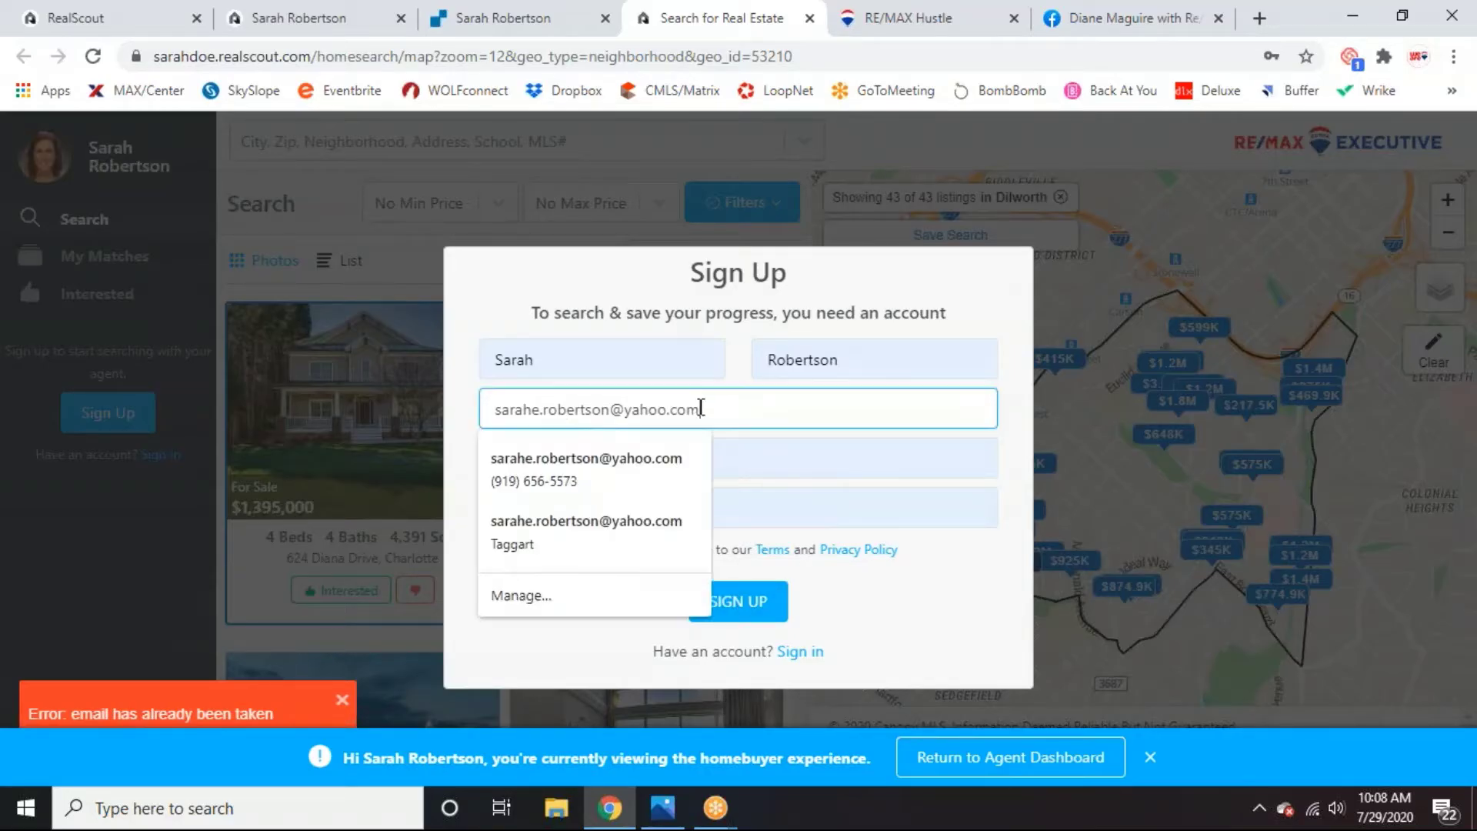
{"action": "left_click_drag", "start_coordinate": [711, 408], "coordinate": [658, 409]}
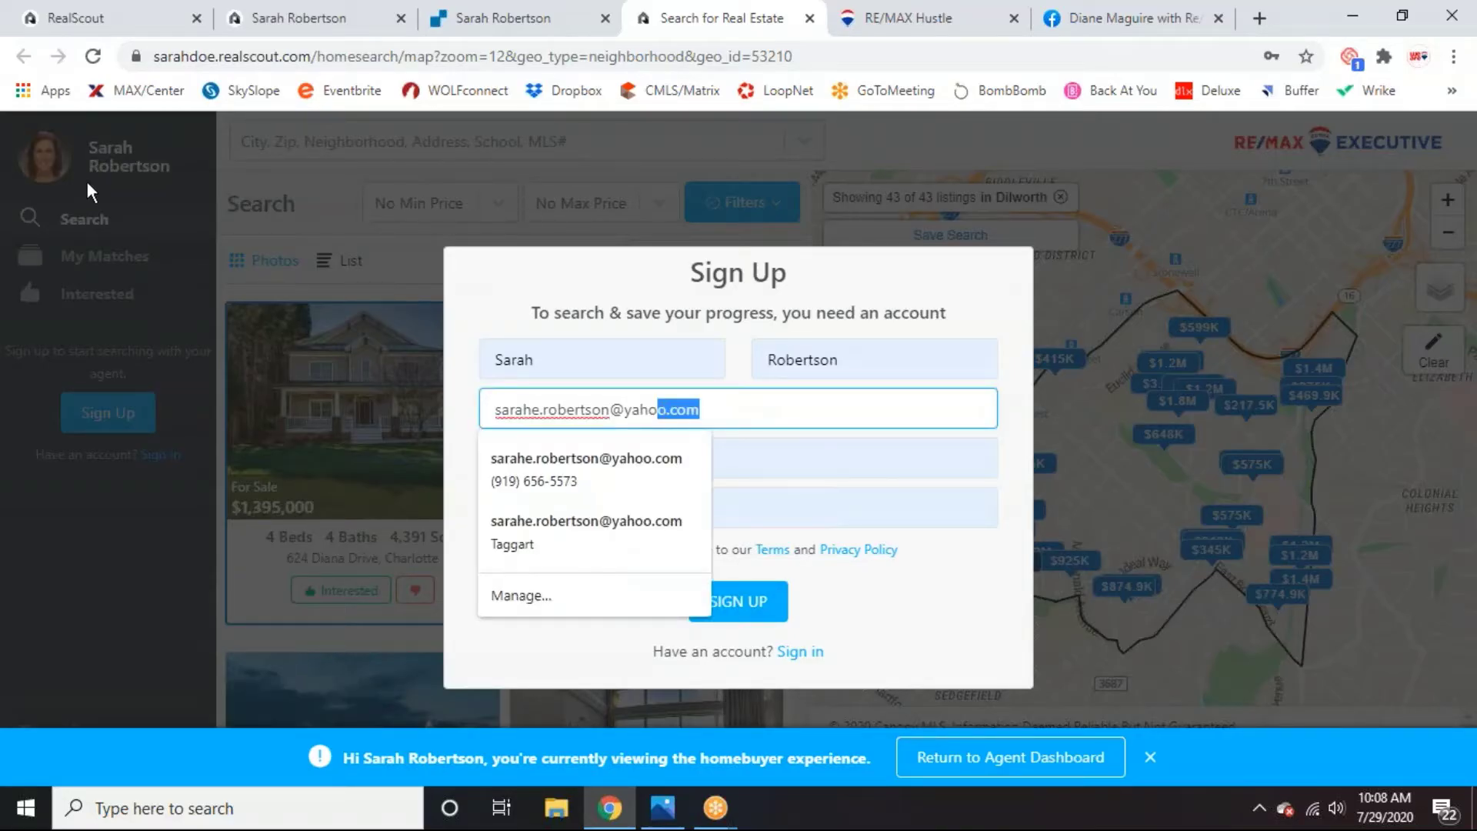
{"action": "key", "text": "shift+Right"}
Review the landing page URL sentence and the Custom Domain Name section in Landing Page settings.
{"action": "left_click", "coordinate": [532, 22]}
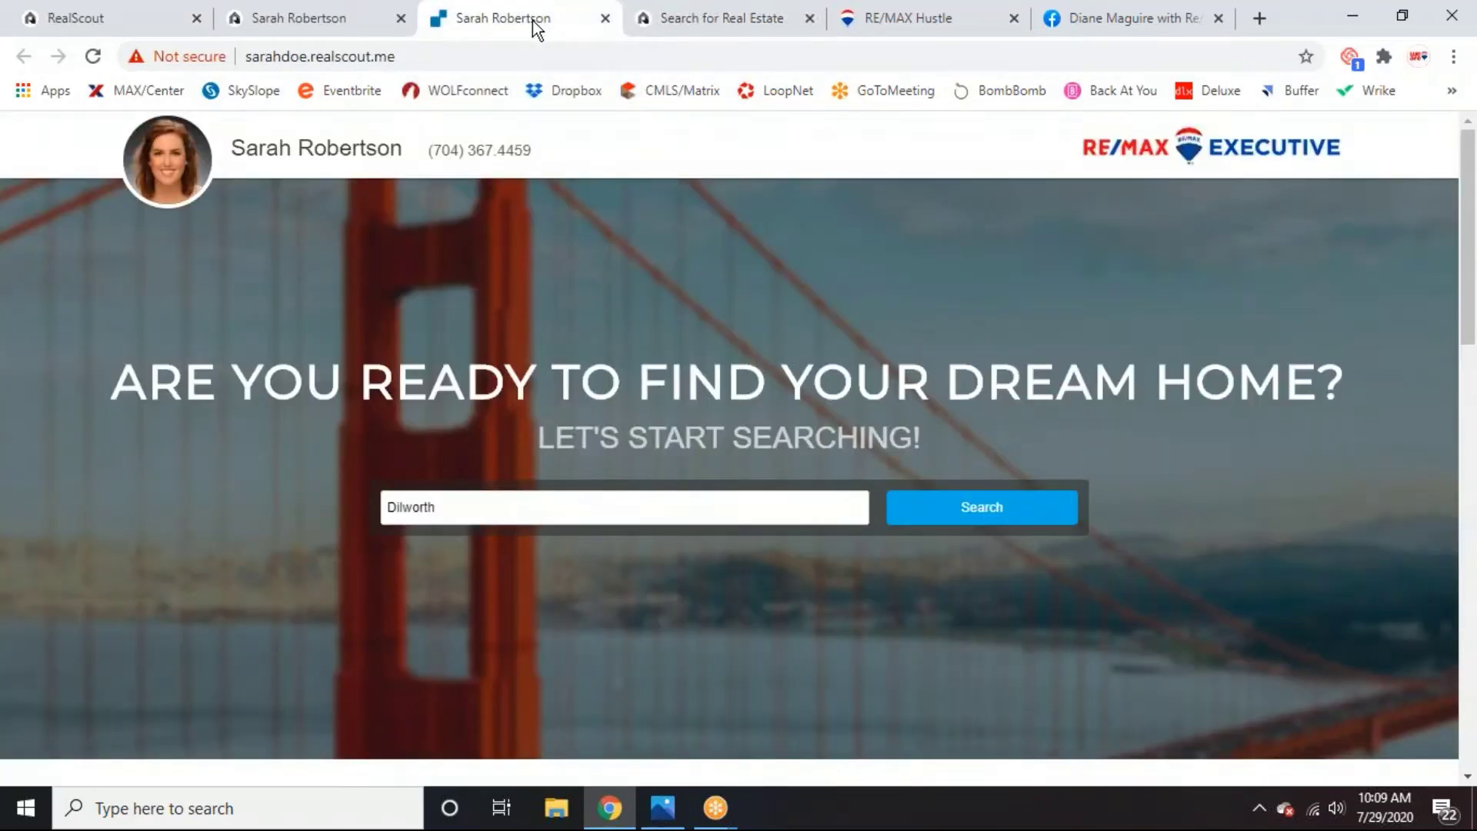
{"action": "left_click", "coordinate": [267, 20]}
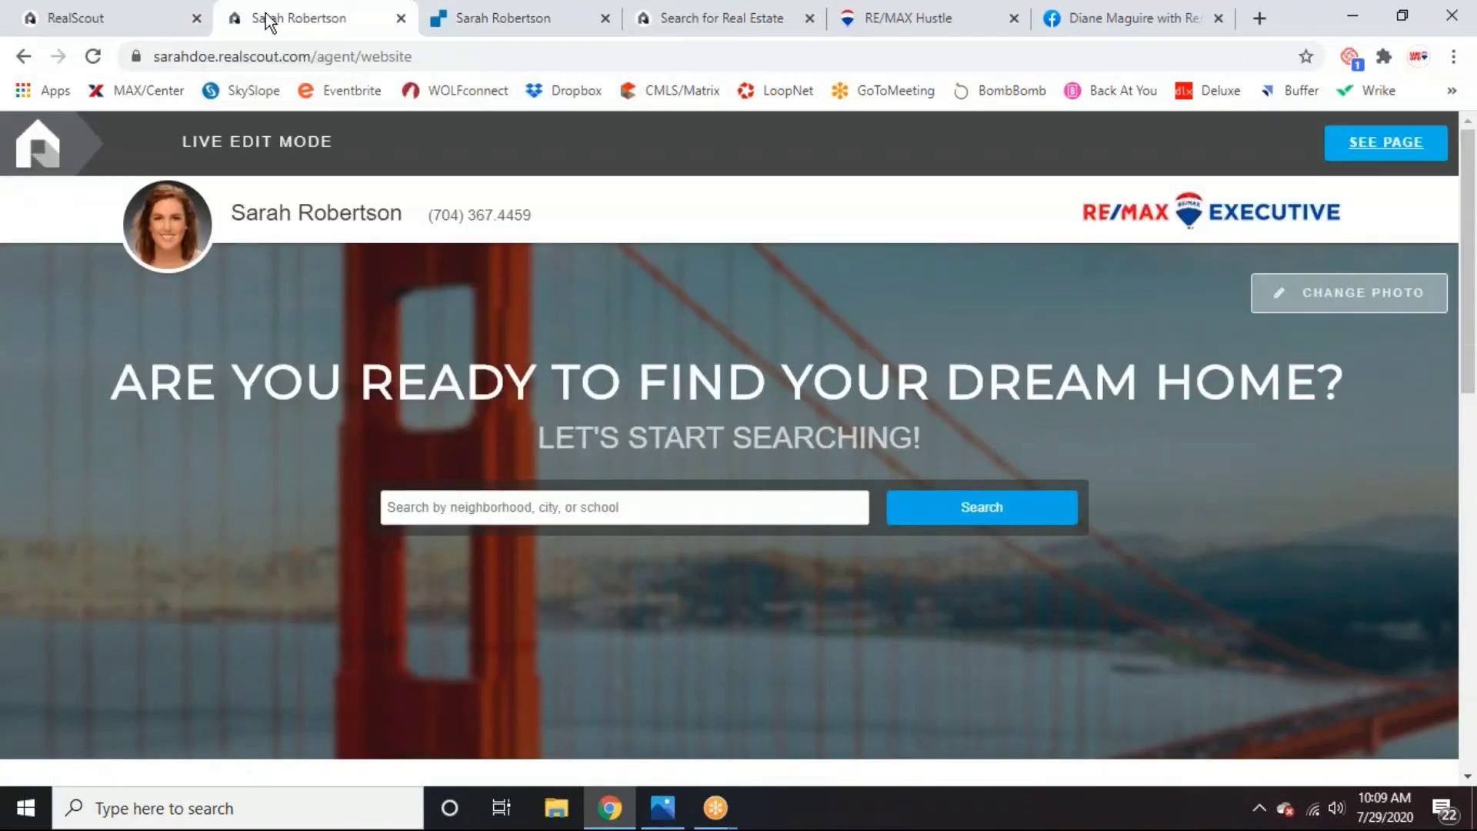
{"action": "left_click", "coordinate": [99, 23]}
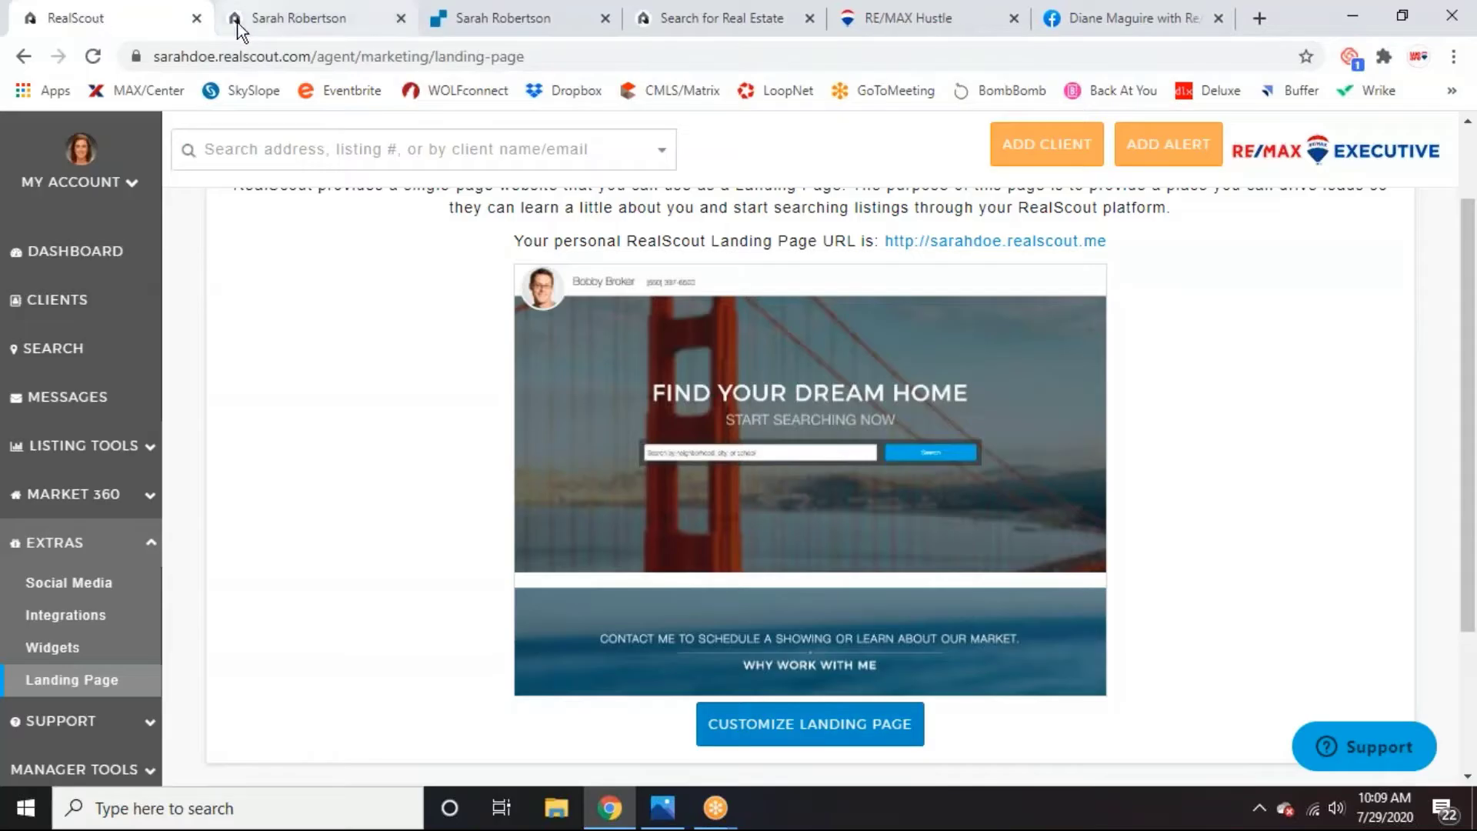
{"action": "scroll", "coordinate": [1230, 560], "scroll_direction": "up", "scroll_amount": 2}
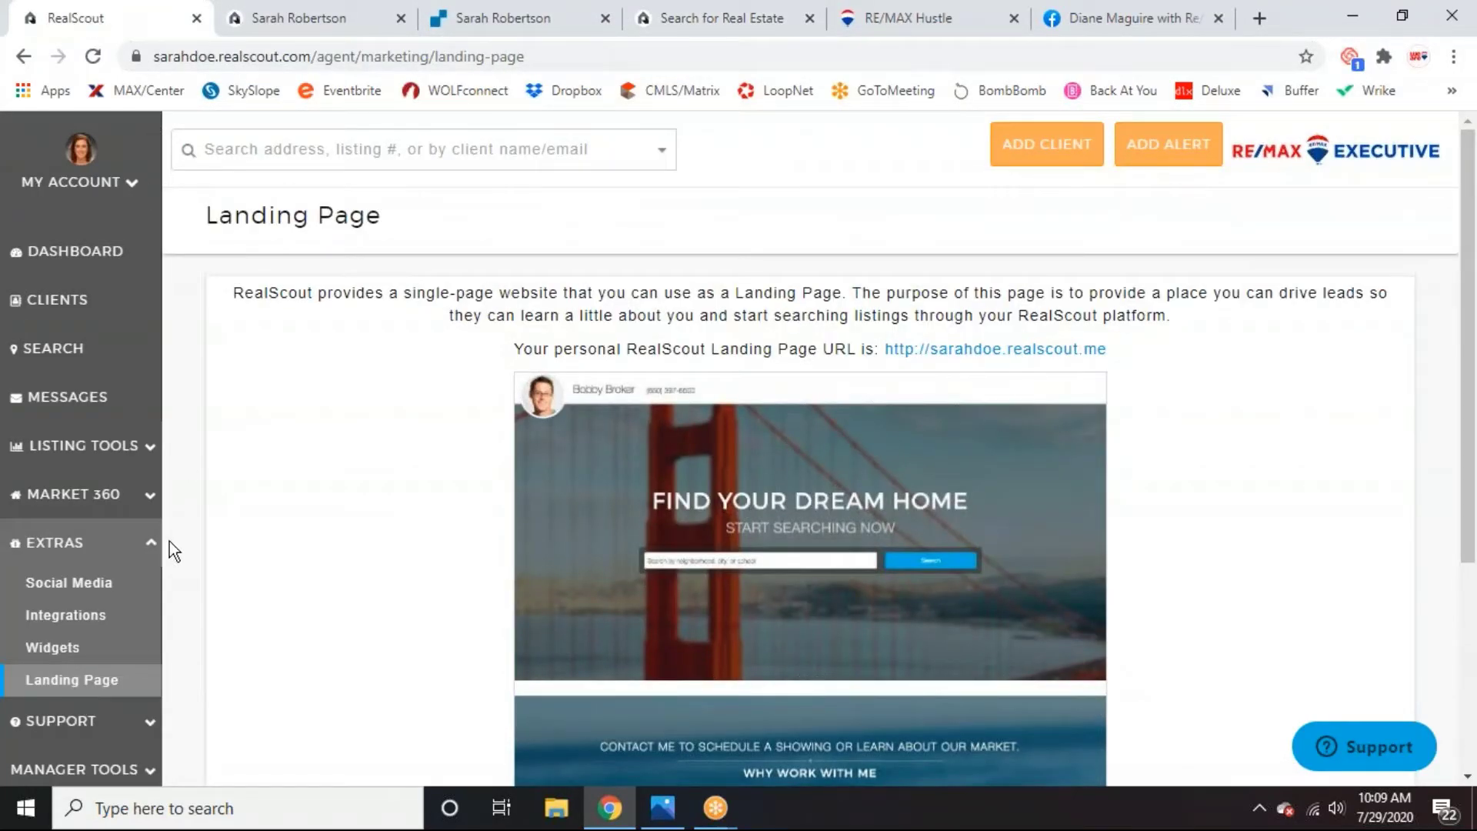
{"action": "left_click_drag", "start_coordinate": [514, 348], "coordinate": [1126, 367]}
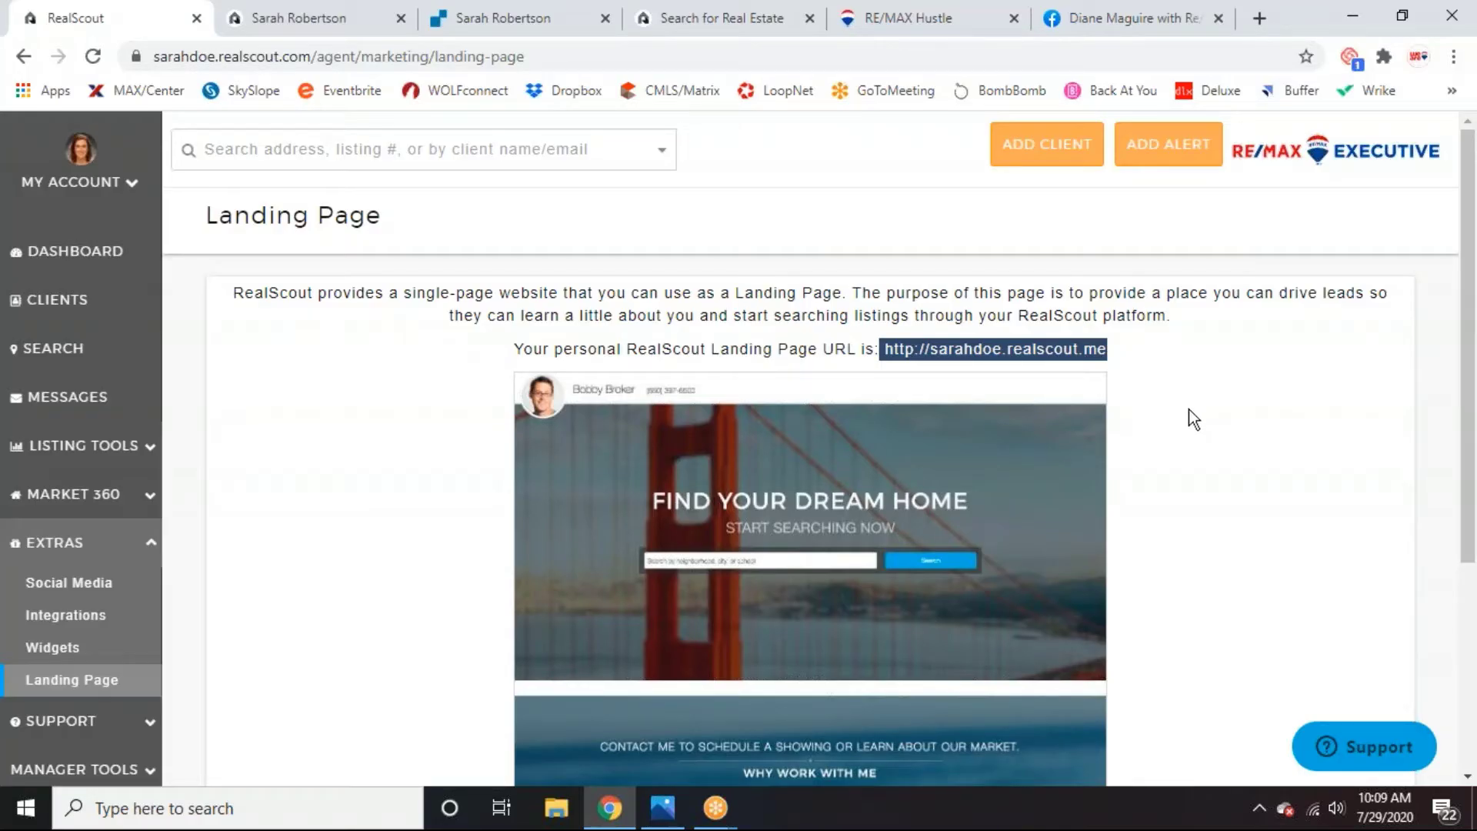
{"action": "scroll", "coordinate": [1188, 412], "scroll_direction": "down", "scroll_amount": 4}
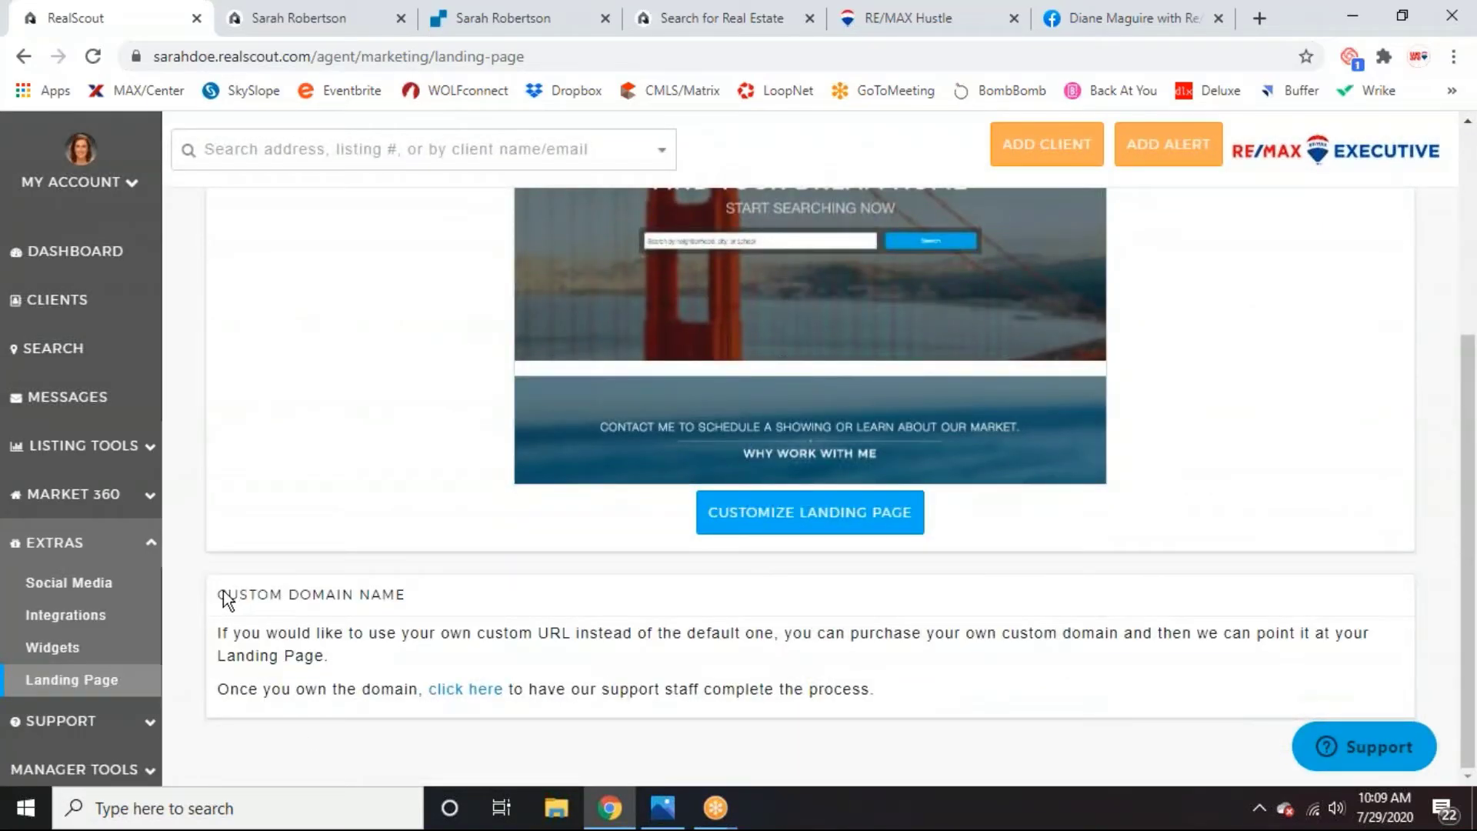
{"action": "left_click_drag", "start_coordinate": [217, 596], "coordinate": [408, 603]}
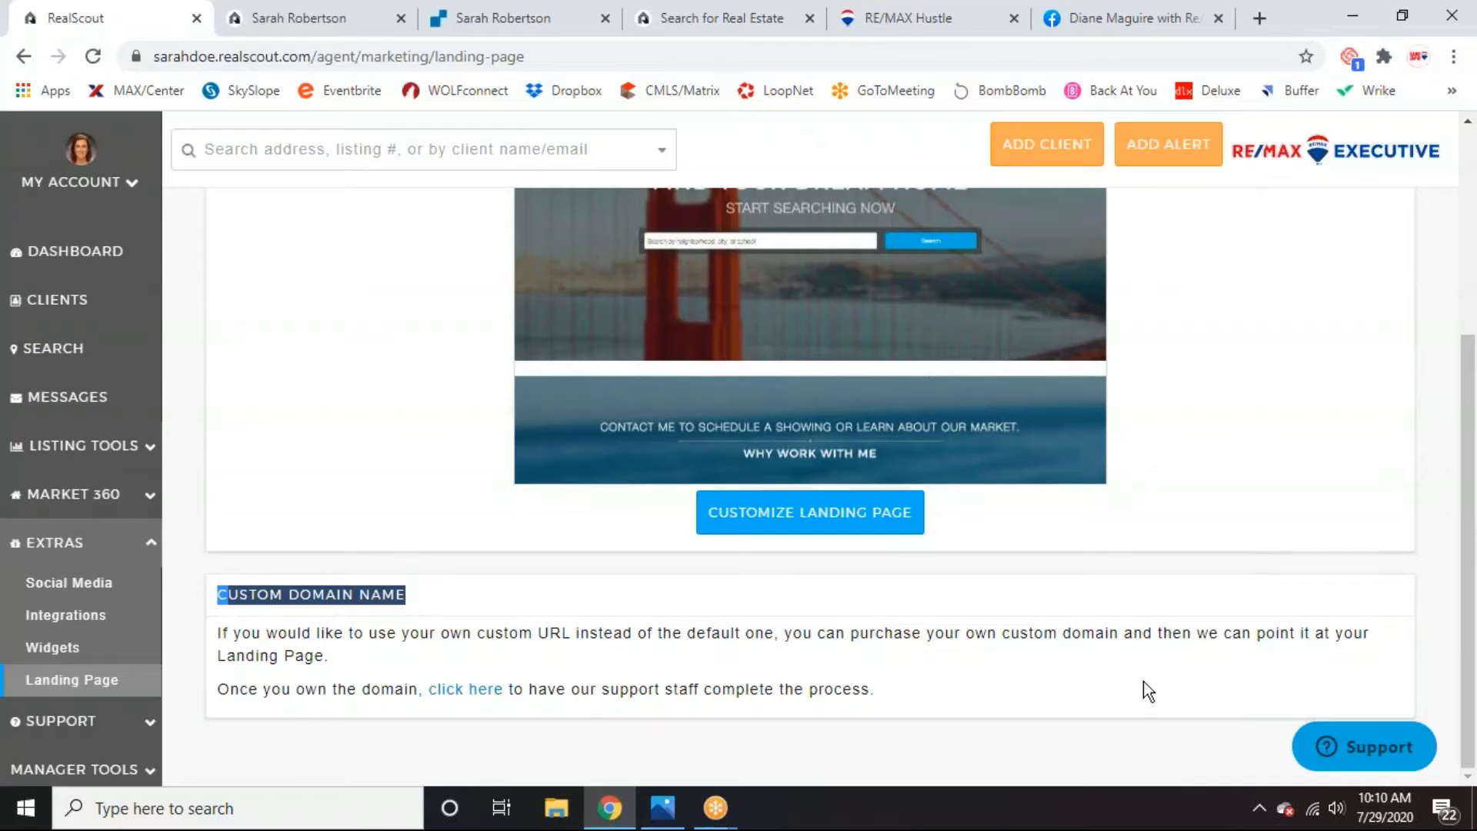
{"action": "left_click", "coordinate": [1170, 648]}
{"action": "scroll", "coordinate": [1174, 655], "scroll_direction": "up", "scroll_amount": 5}
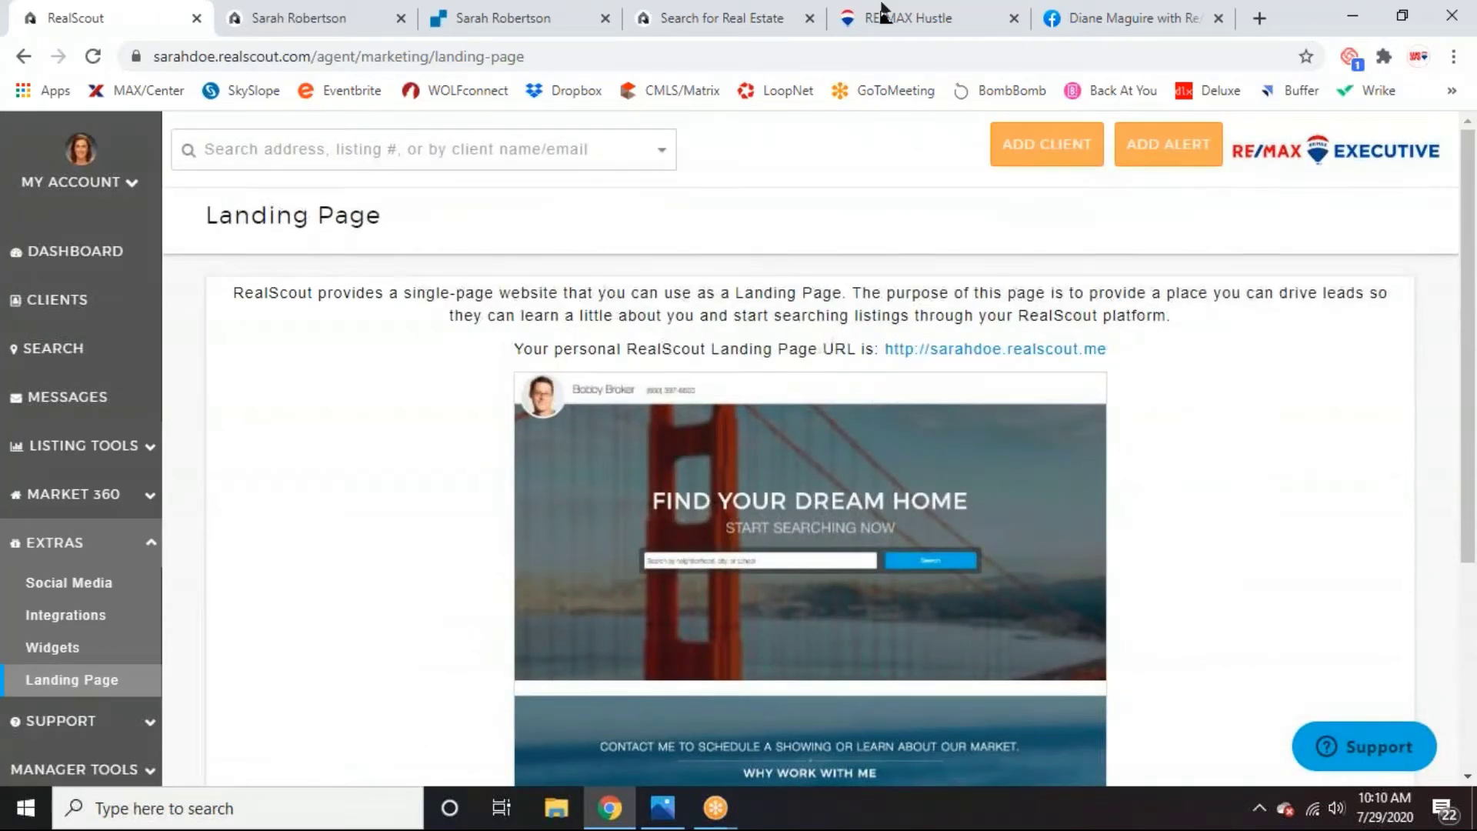
Close the two duplicate agent tabs, the real estate search tab and the RE/MAX Hustle tab.
{"action": "left_click", "coordinate": [401, 18]}
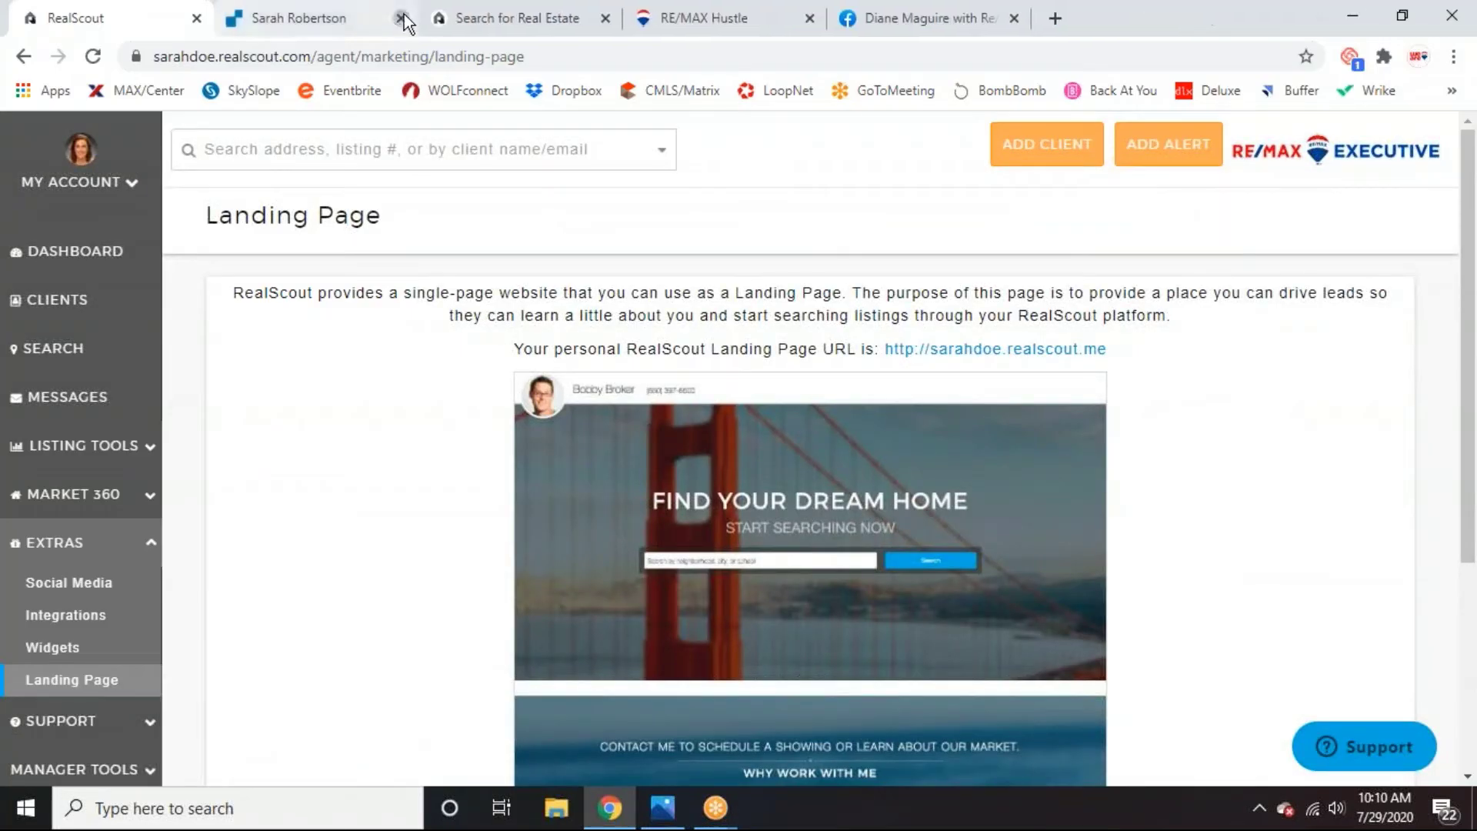
{"action": "left_click", "coordinate": [401, 19]}
{"action": "left_click", "coordinate": [401, 19]}
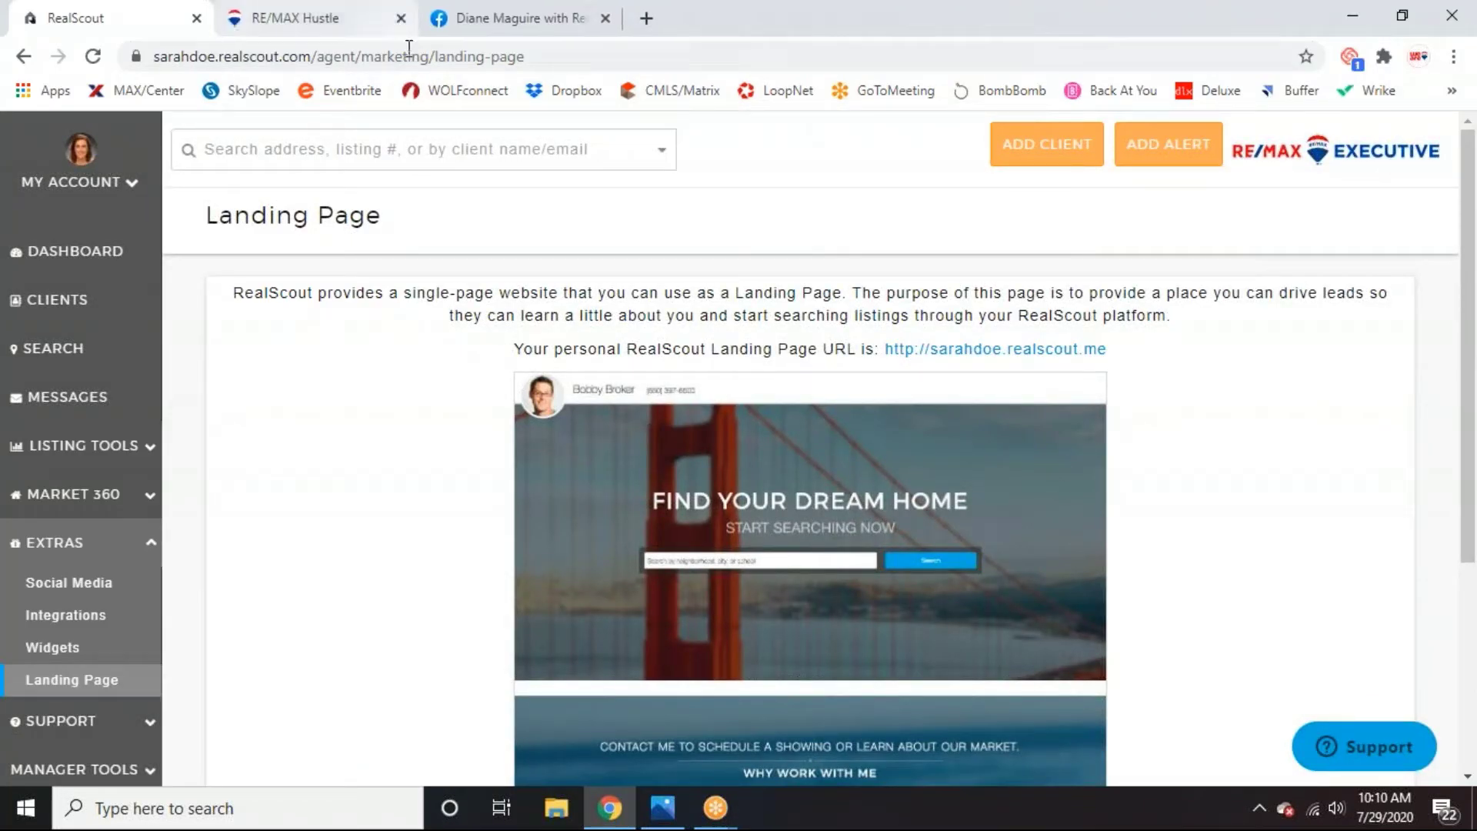
{"action": "left_click", "coordinate": [400, 18]}
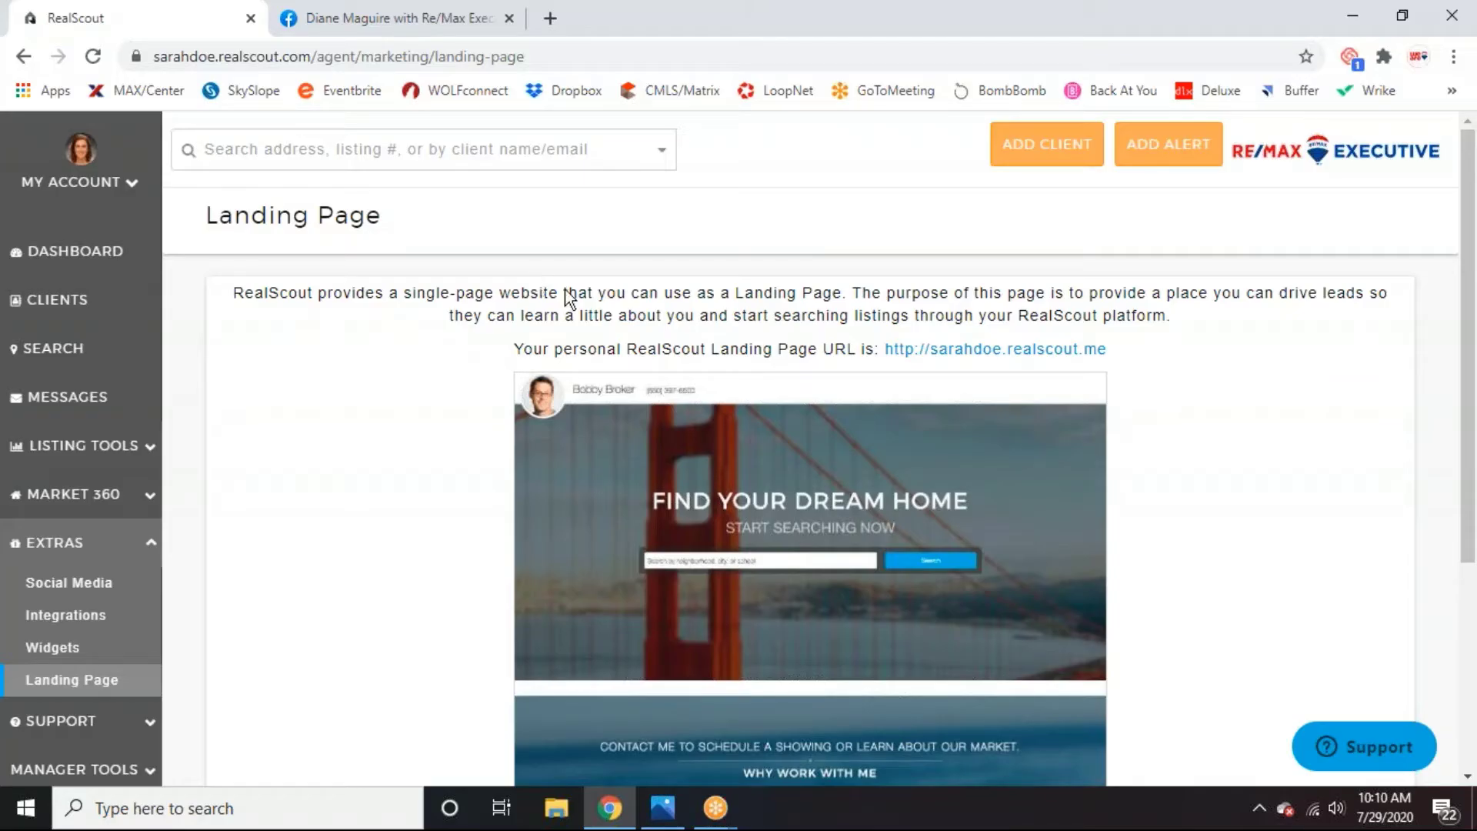
Open the realtor's Facebook business page from the home feed's Shortcuts.
{"action": "left_click", "coordinate": [414, 20]}
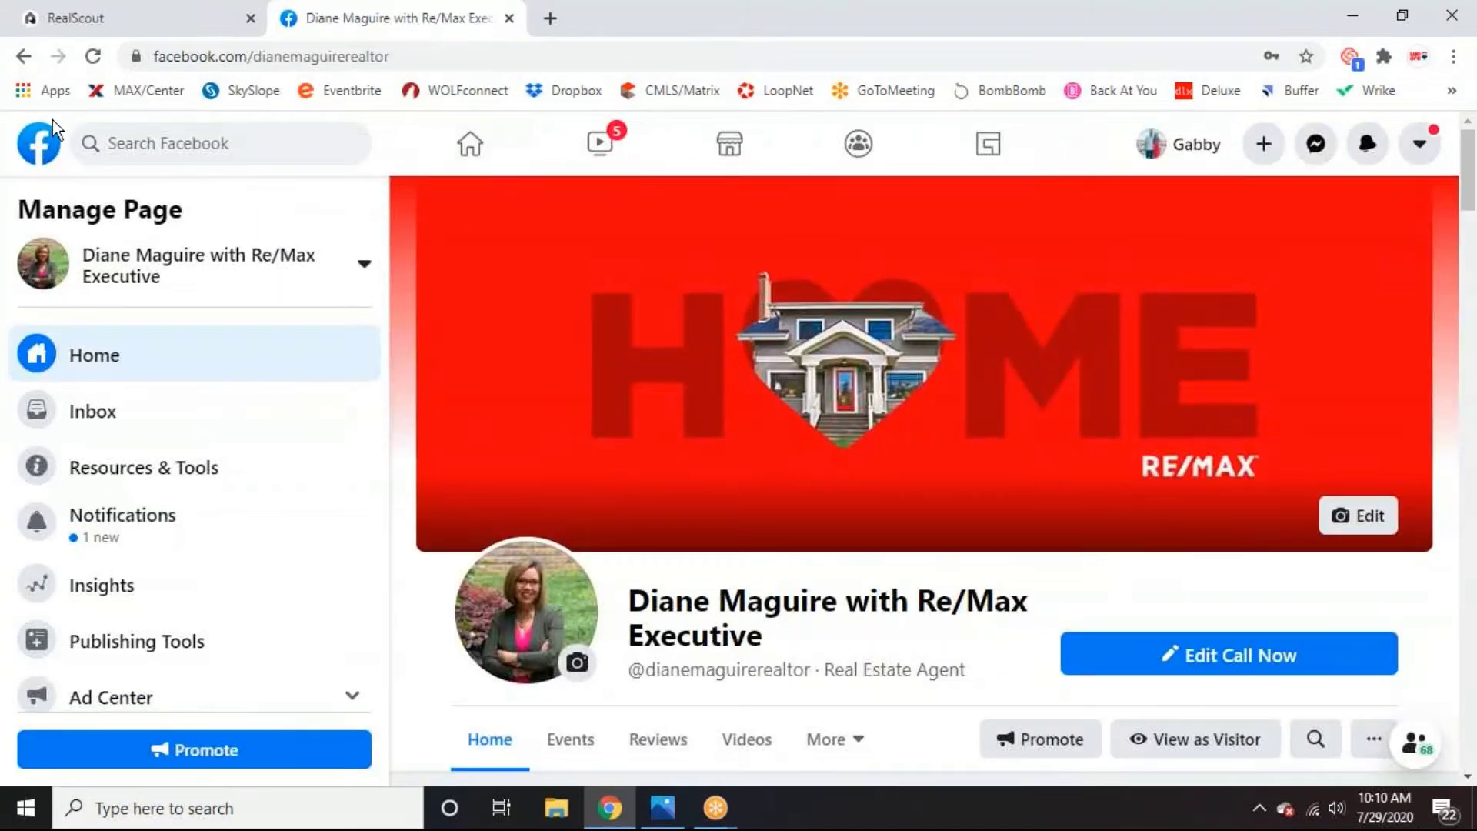
{"action": "left_click", "coordinate": [39, 138]}
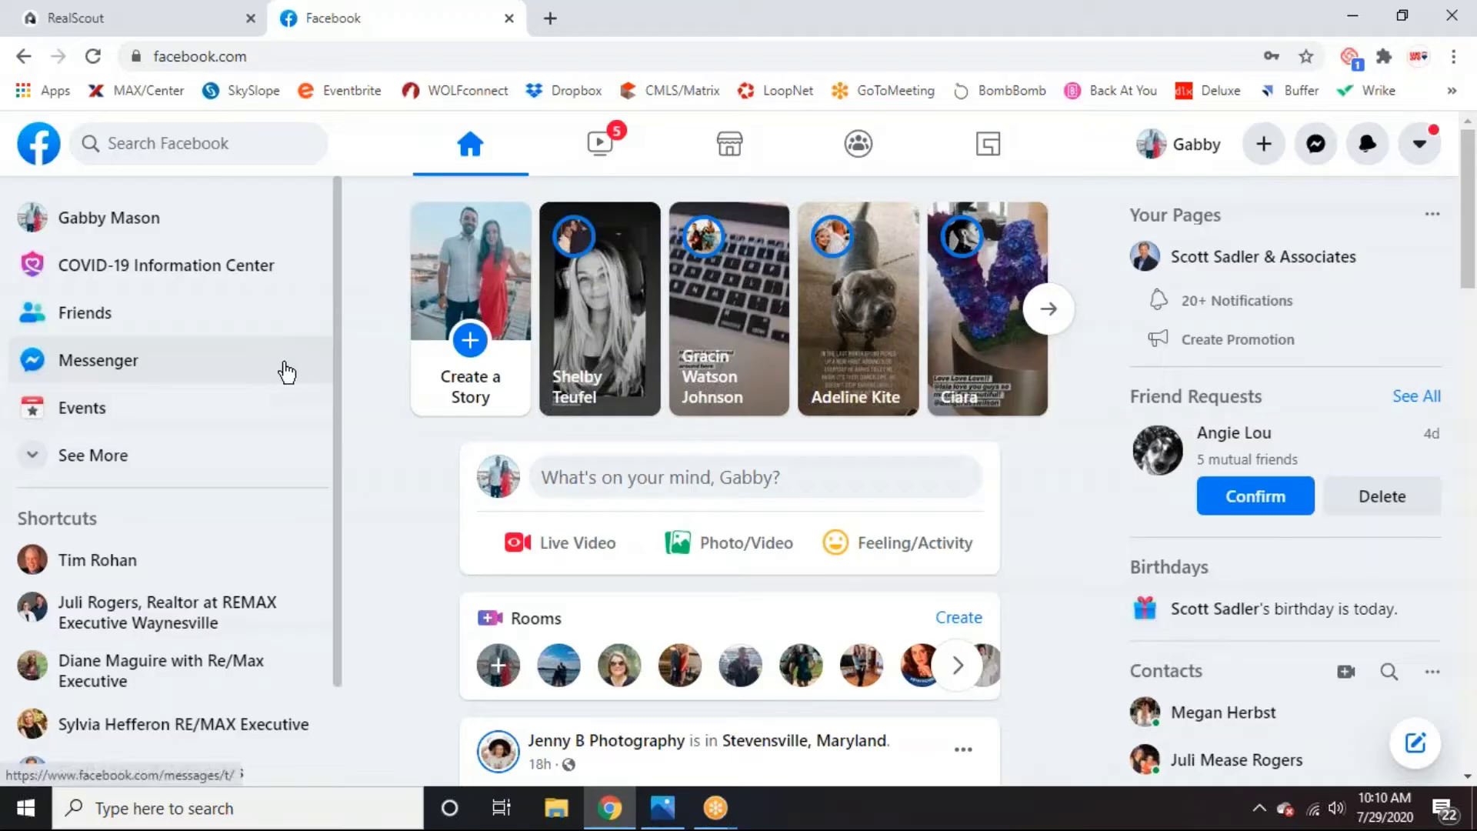
{"action": "scroll", "coordinate": [264, 446], "scroll_direction": "down", "scroll_amount": 2}
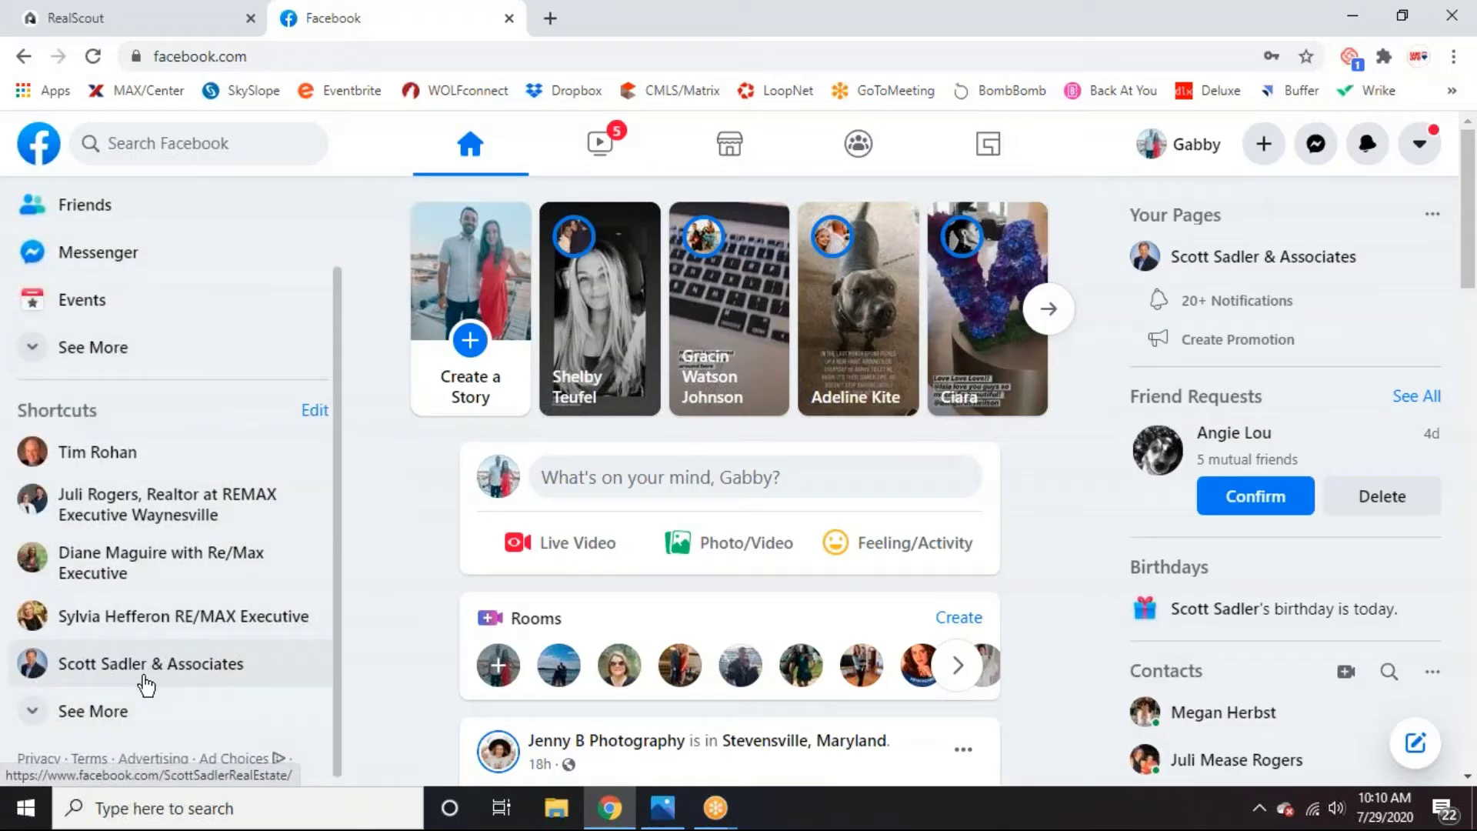
{"action": "left_click", "coordinate": [82, 711]}
{"action": "left_click", "coordinate": [271, 568]}
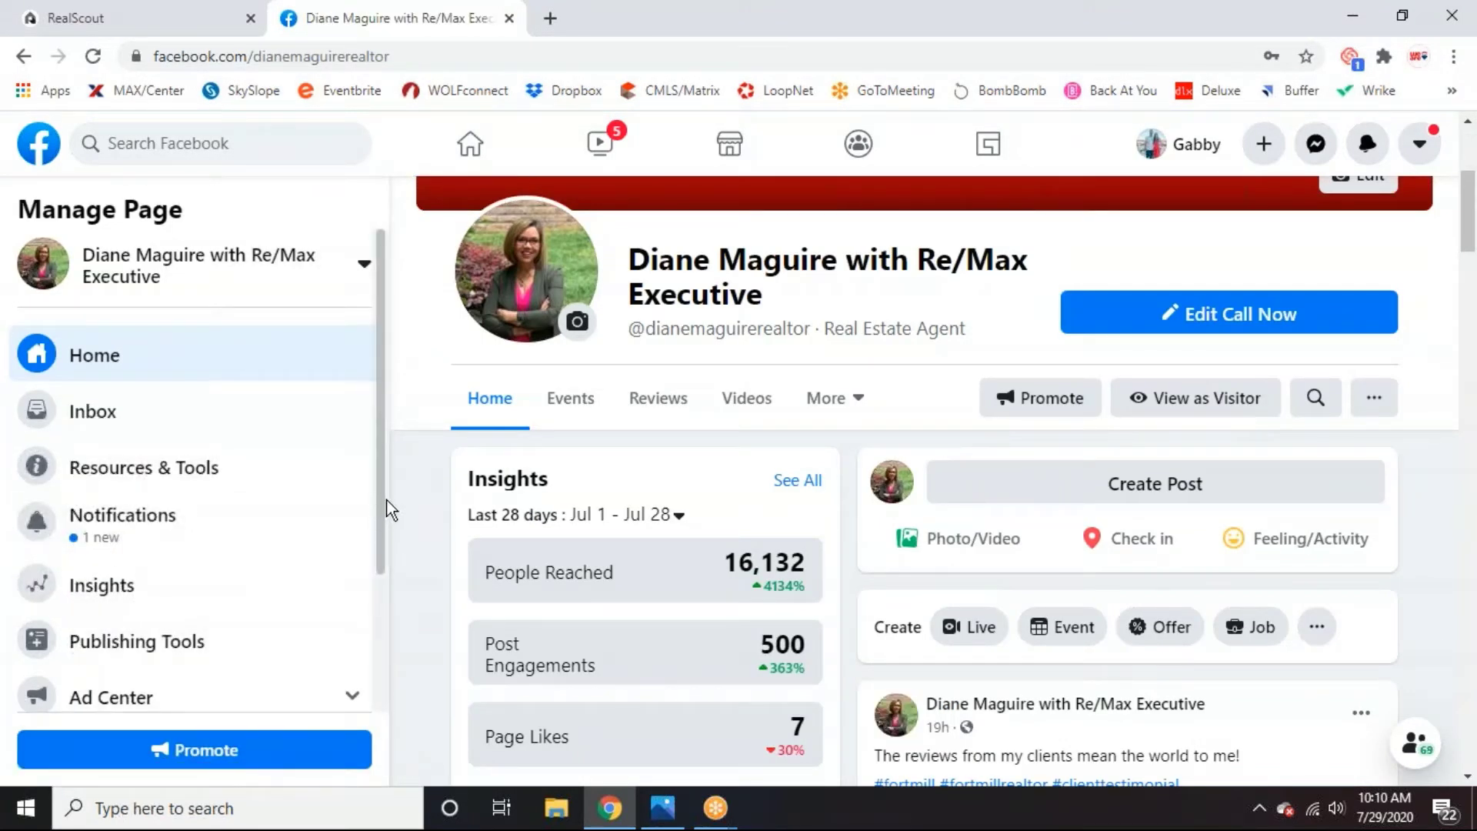
Create a new ad in the page's Ad Center with the Get More Website Visitors goal.
{"action": "scroll", "coordinate": [347, 526], "scroll_direction": "down", "scroll_amount": 2}
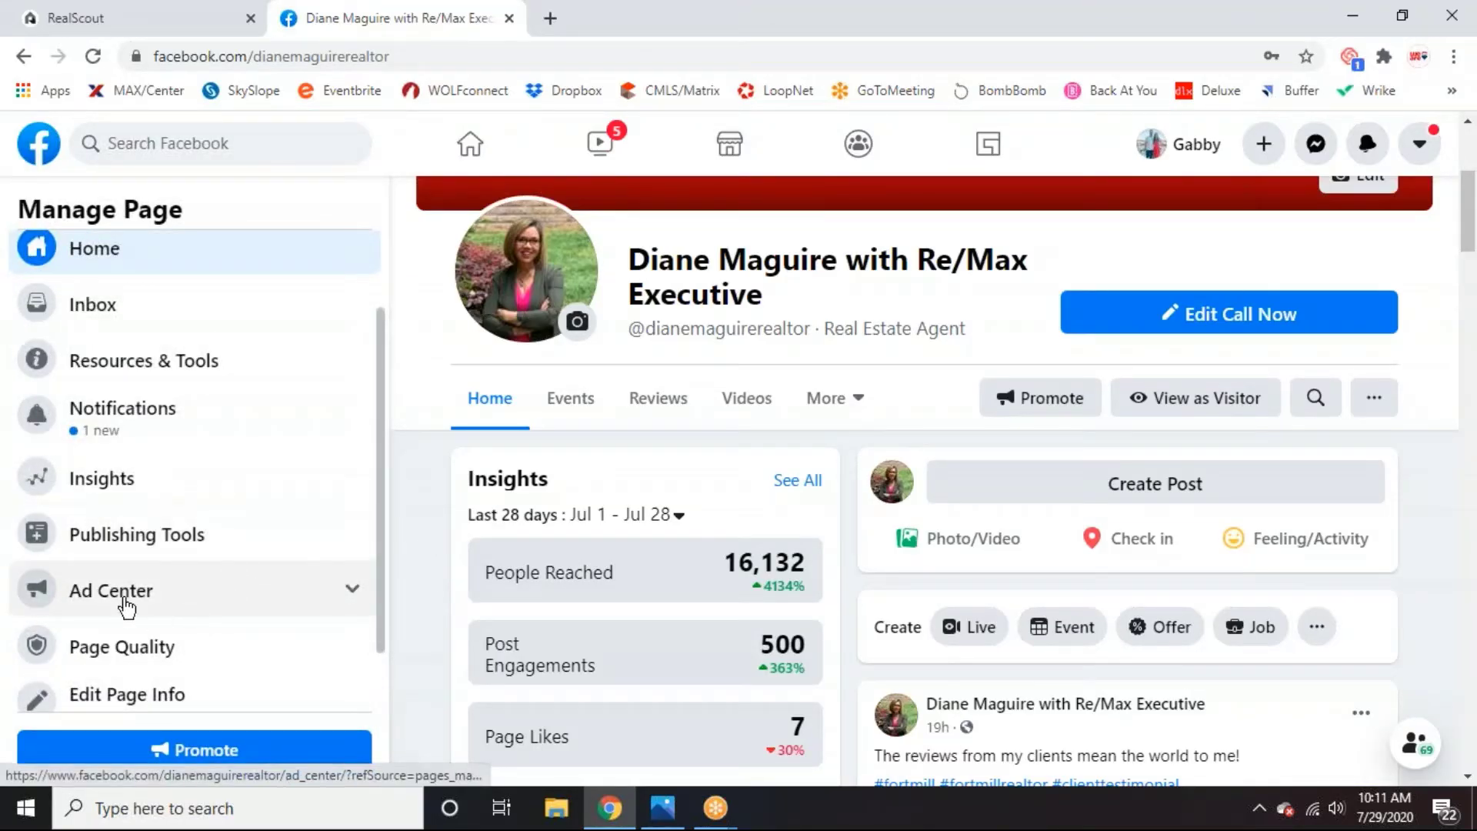
{"action": "left_click", "coordinate": [154, 604]}
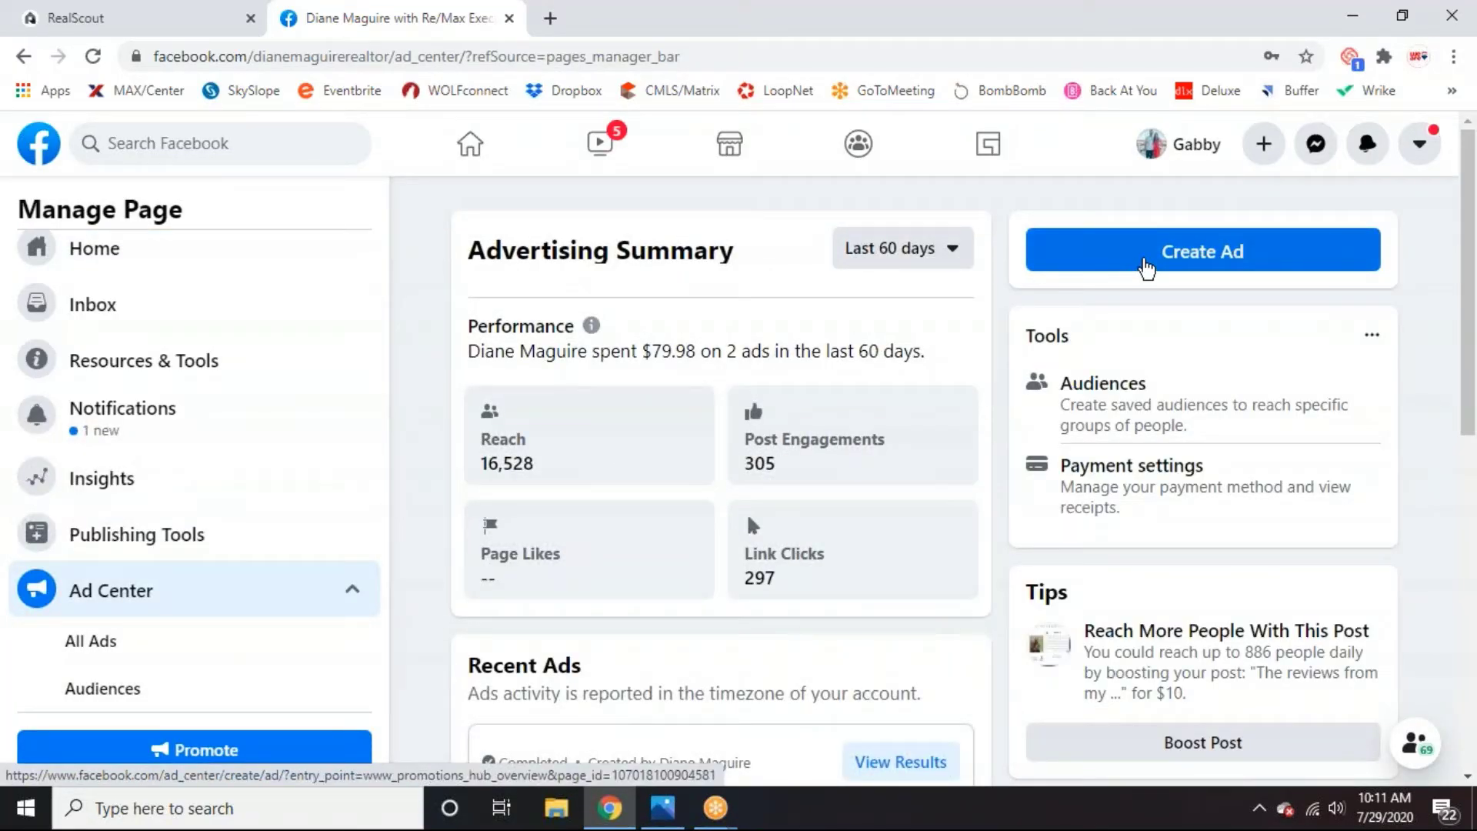
{"action": "left_click", "coordinate": [1146, 267]}
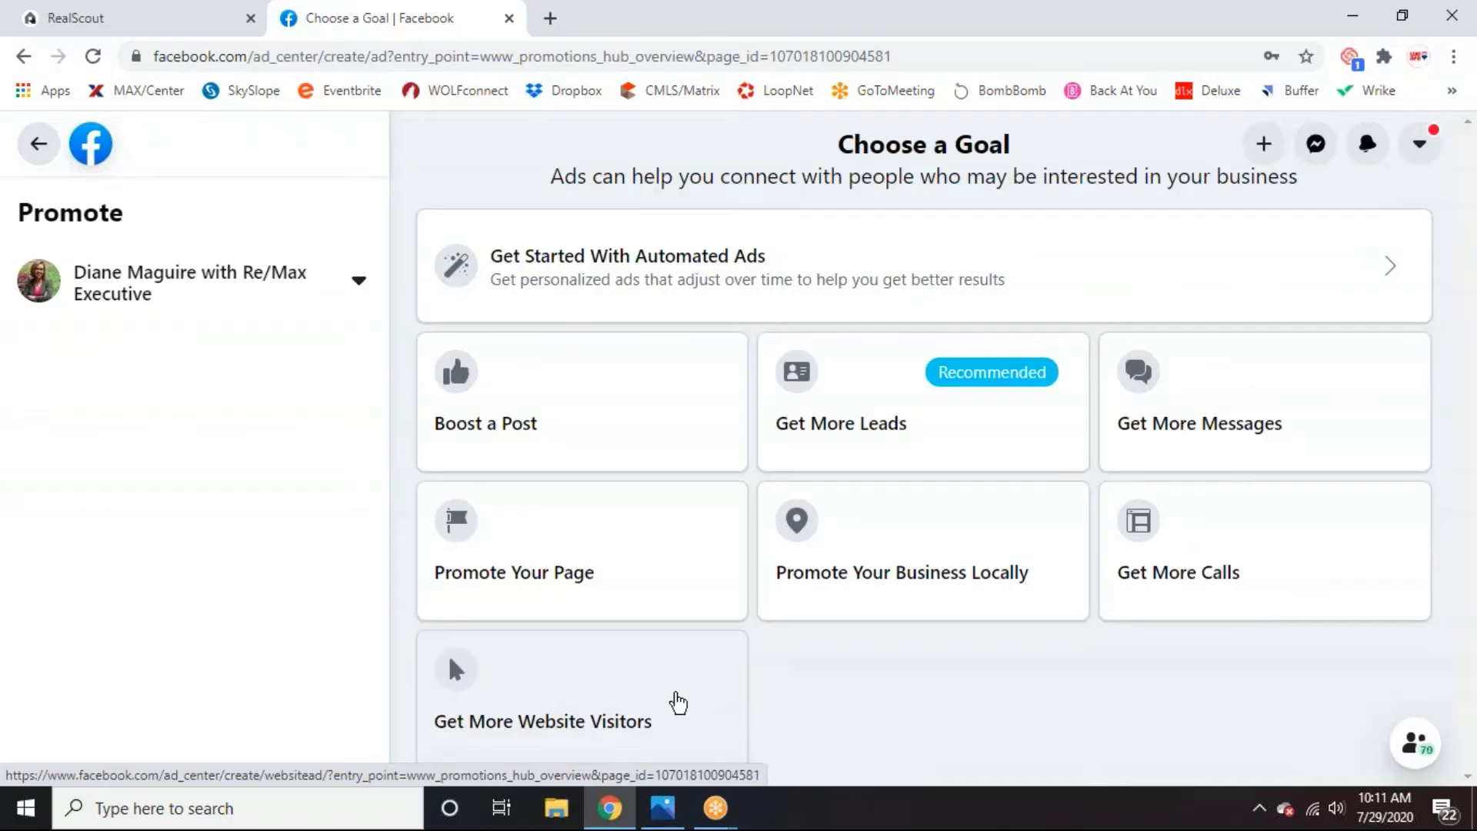
{"action": "left_click", "coordinate": [678, 702]}
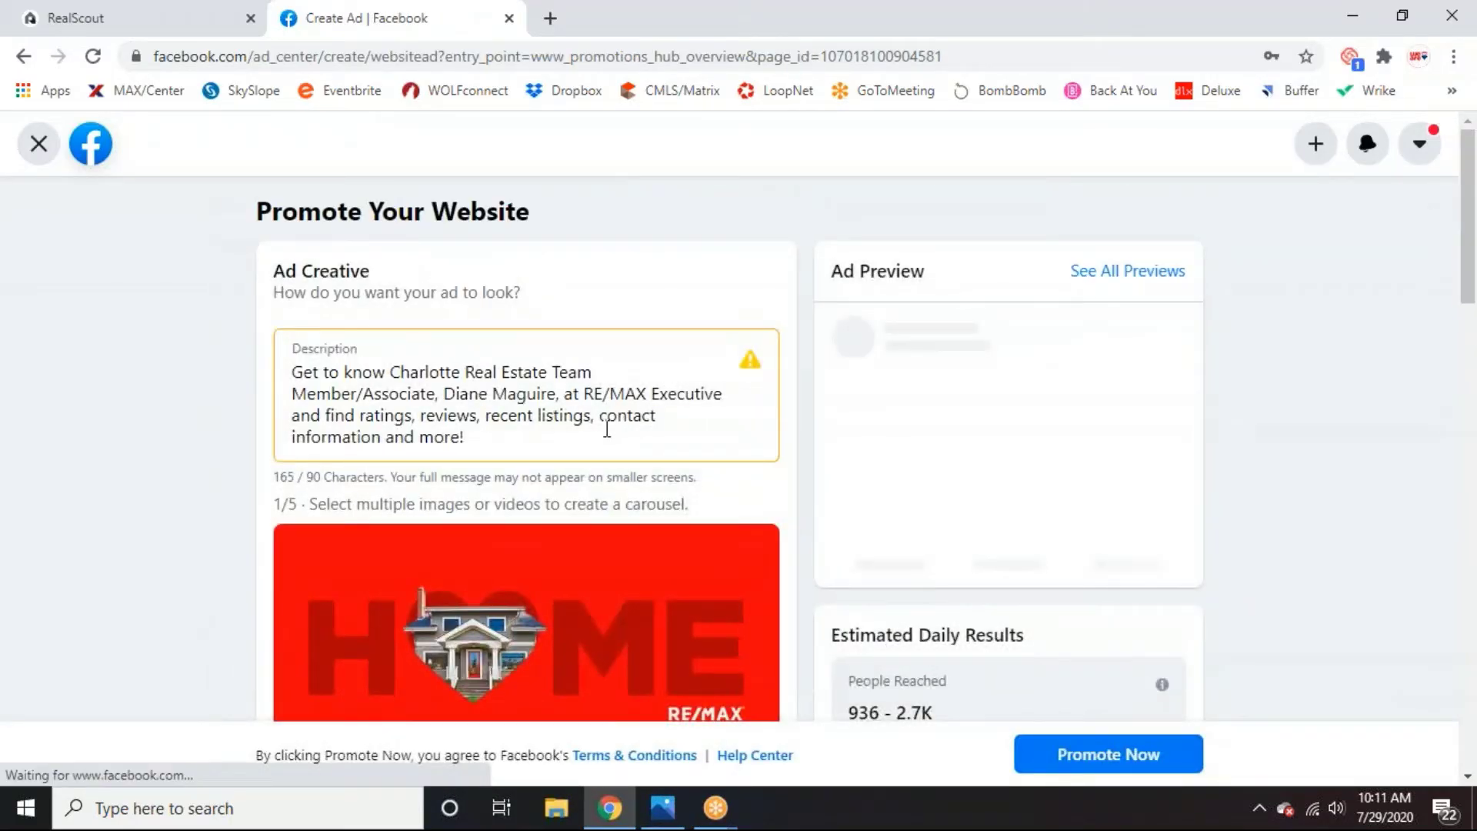
Replace the prefilled ad description with 'Click the learn more button below to find your dream home!'.
{"action": "scroll", "coordinate": [603, 463], "scroll_direction": "down", "scroll_amount": 1}
{"action": "scroll", "coordinate": [603, 466], "scroll_direction": "down", "scroll_amount": 2}
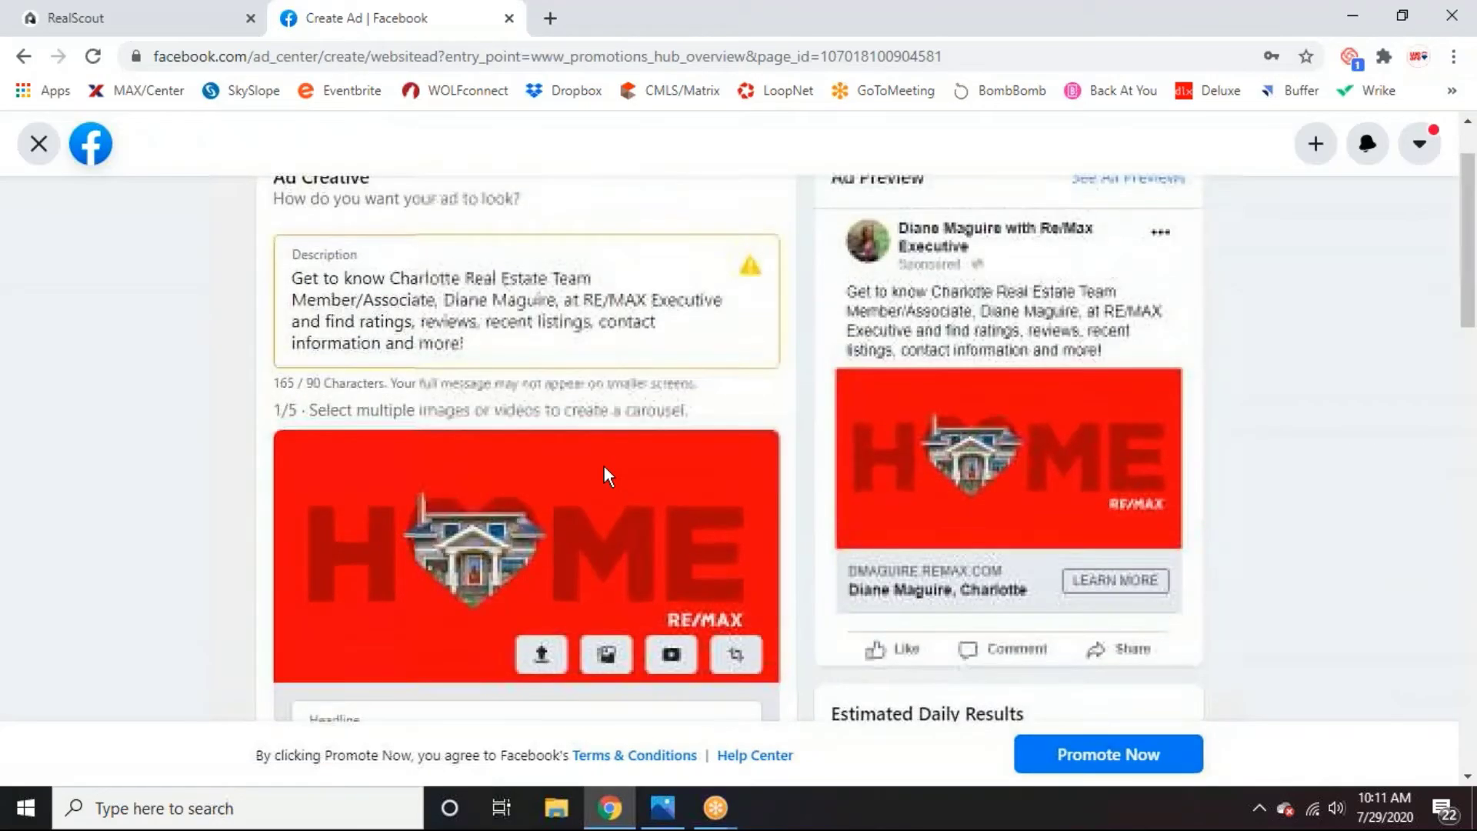
{"action": "scroll", "coordinate": [603, 466], "scroll_direction": "up", "scroll_amount": 2}
{"action": "left_click_drag", "start_coordinate": [465, 437], "coordinate": [291, 354]}
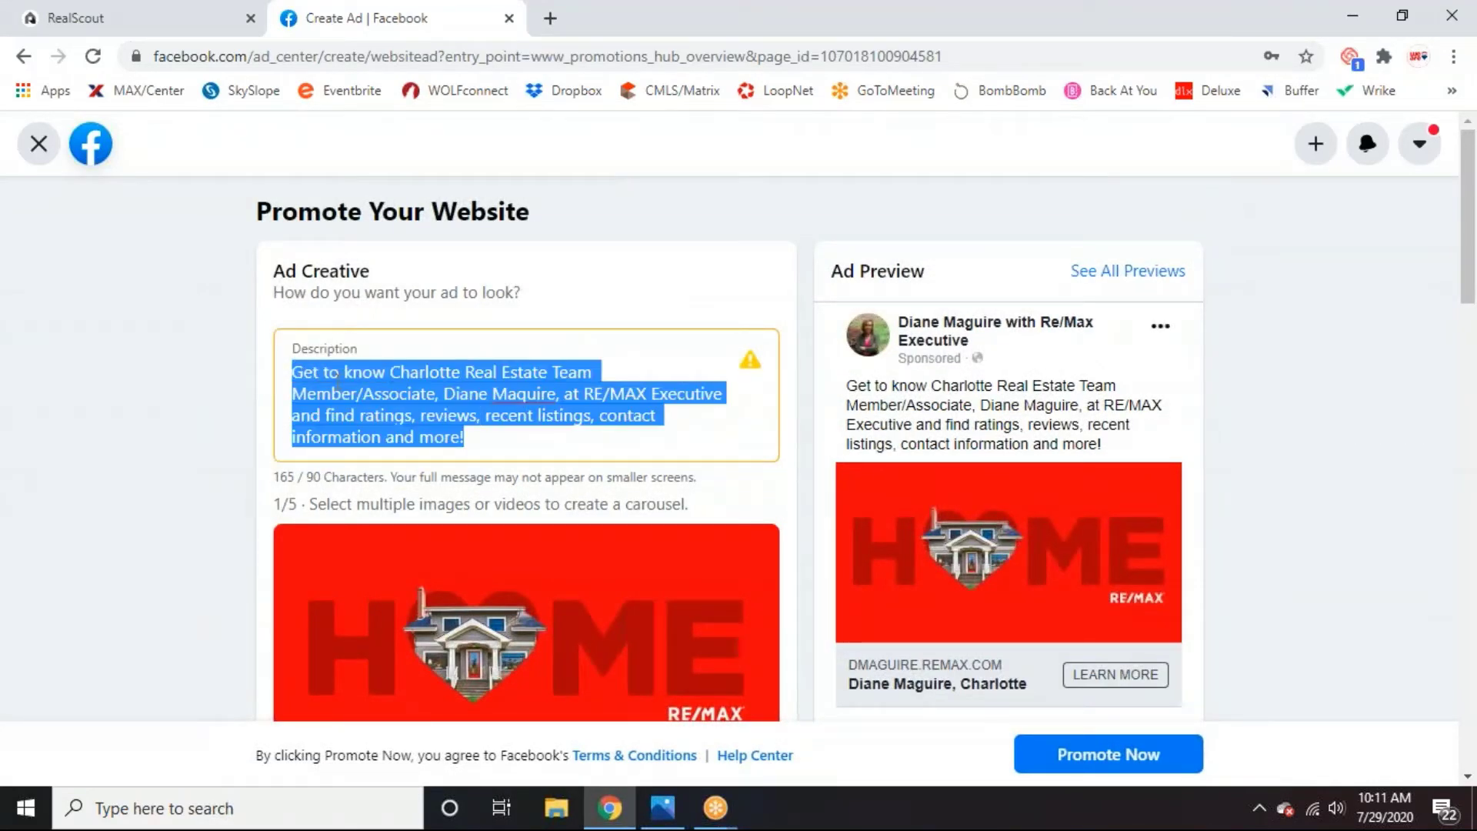
{"action": "key", "text": "BackSpace"}
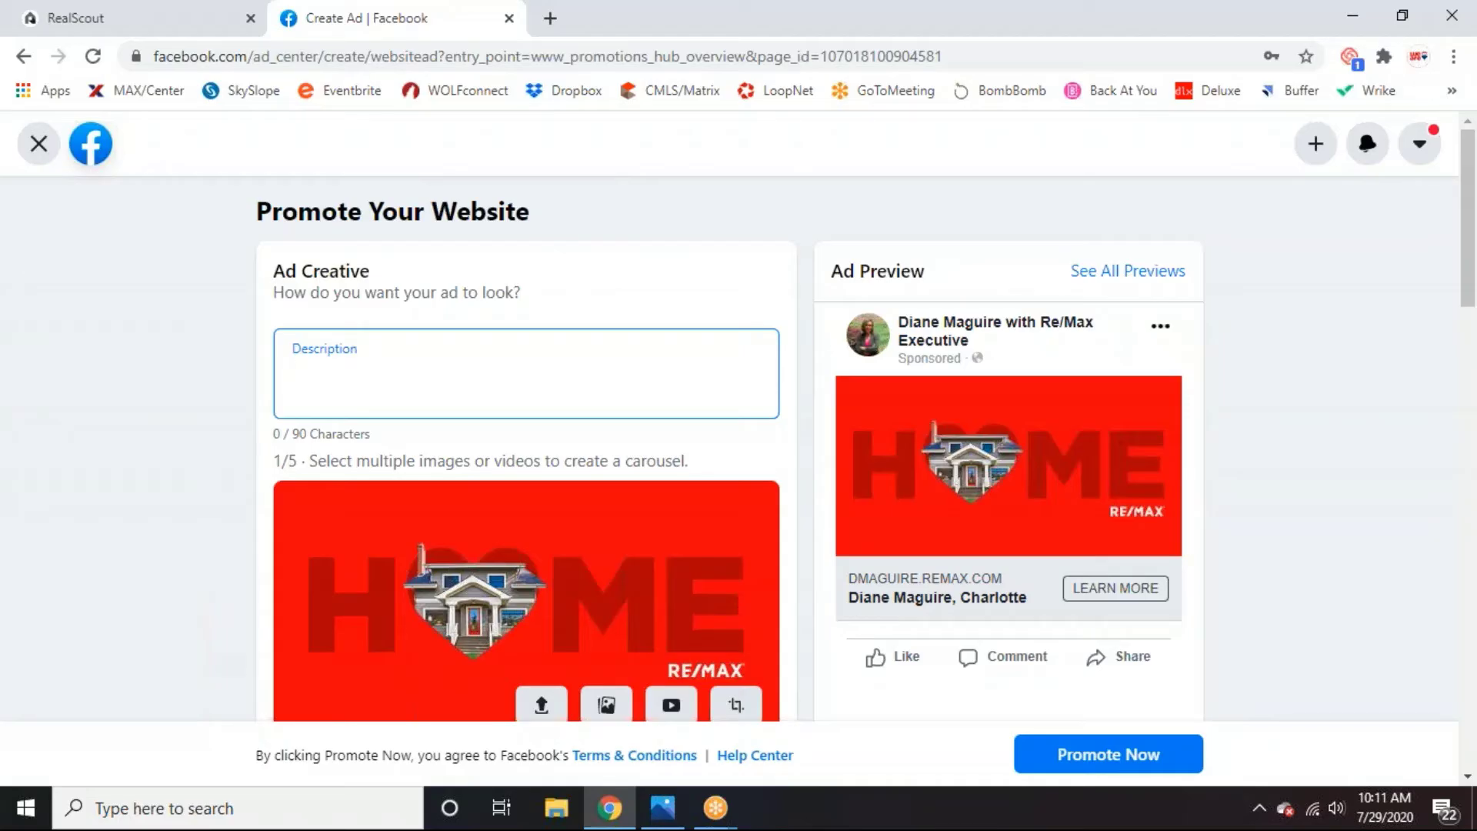
{"action": "key", "text": "Caps_Lock"}
{"action": "key", "text": "Caps_Lock"}
{"action": "type", "text": "li"}
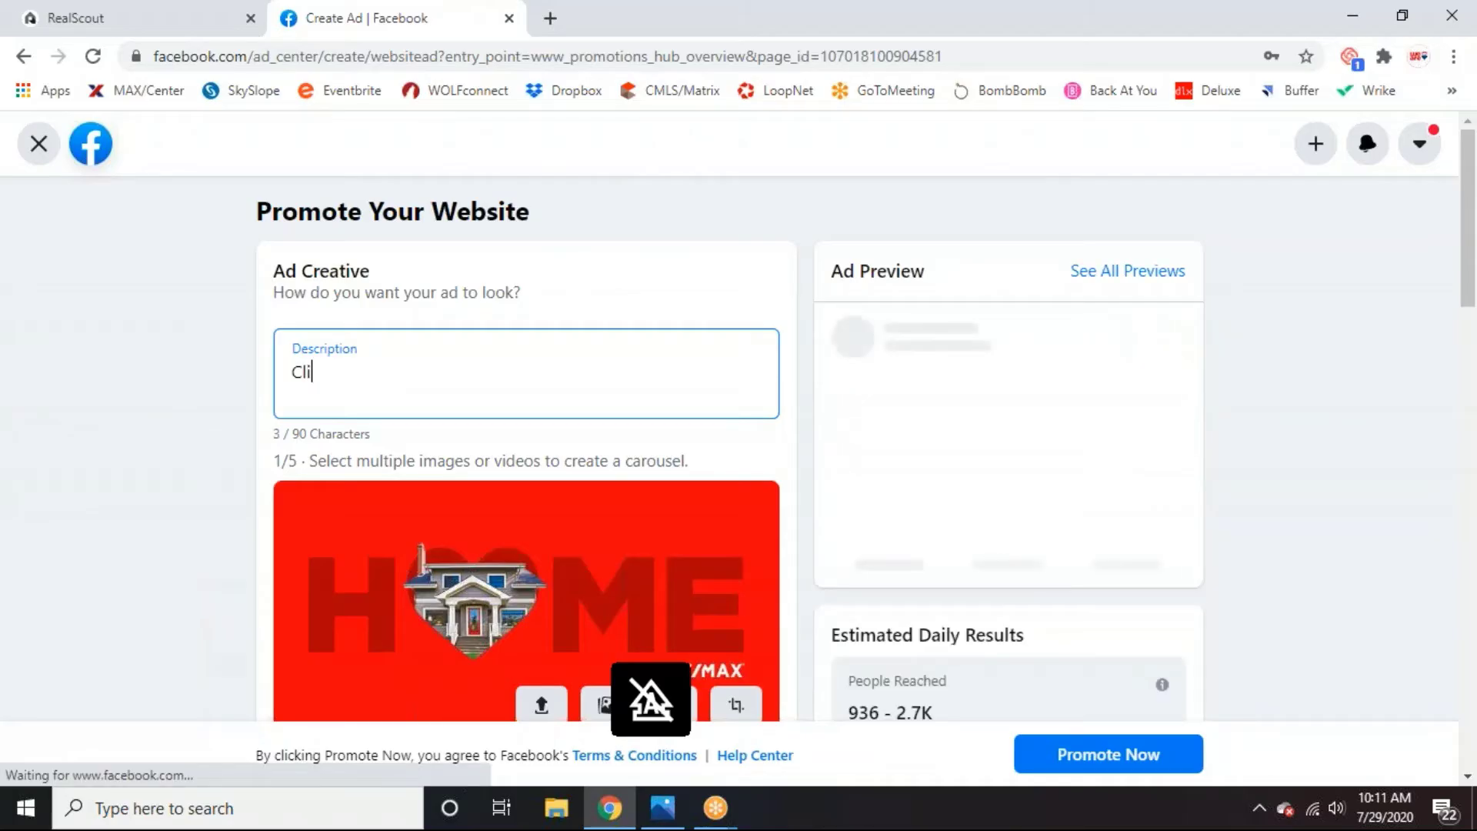
{"action": "type", "text": "ck "}
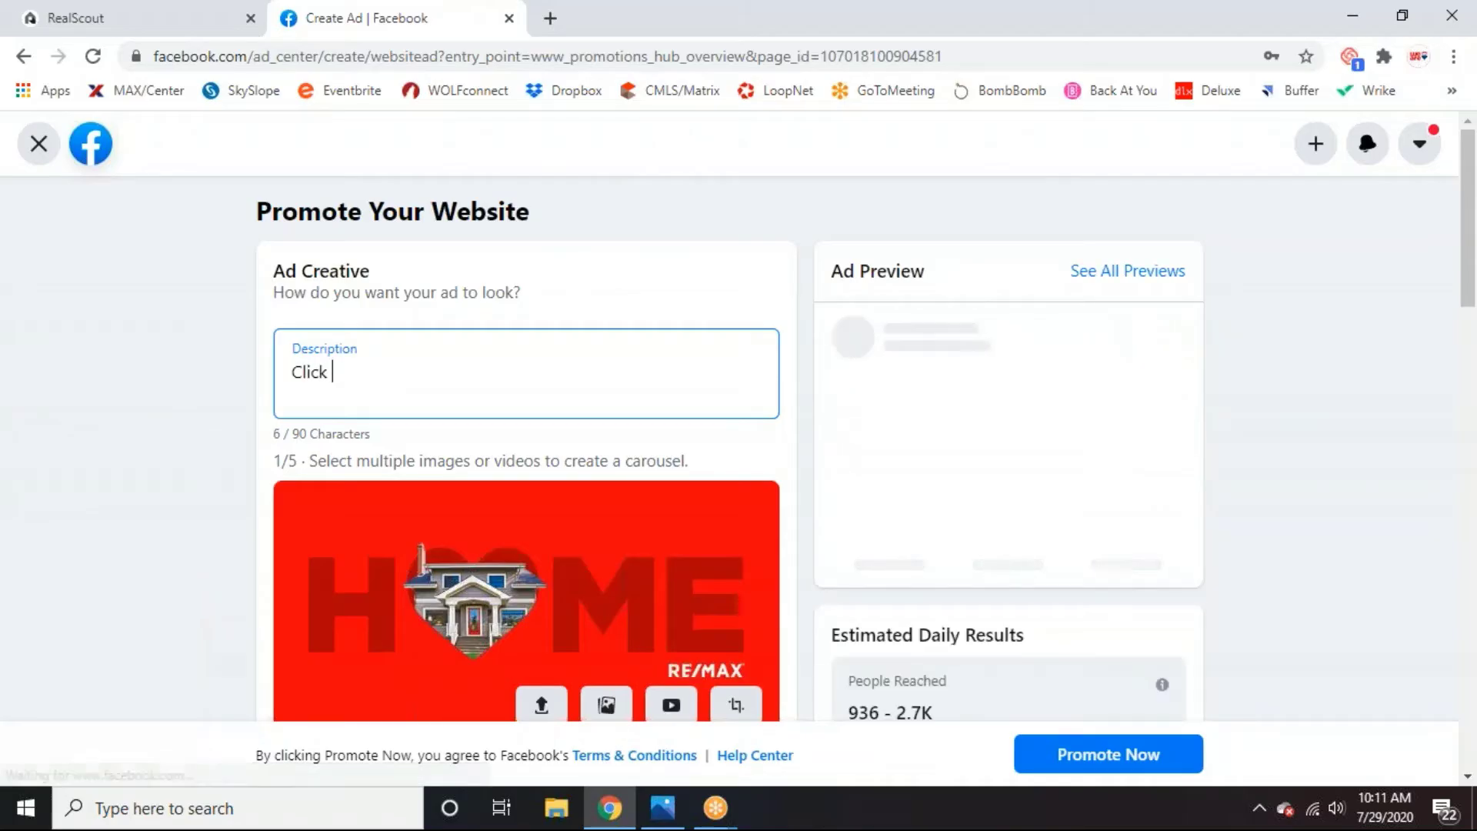
{"action": "type", "text": "the"}
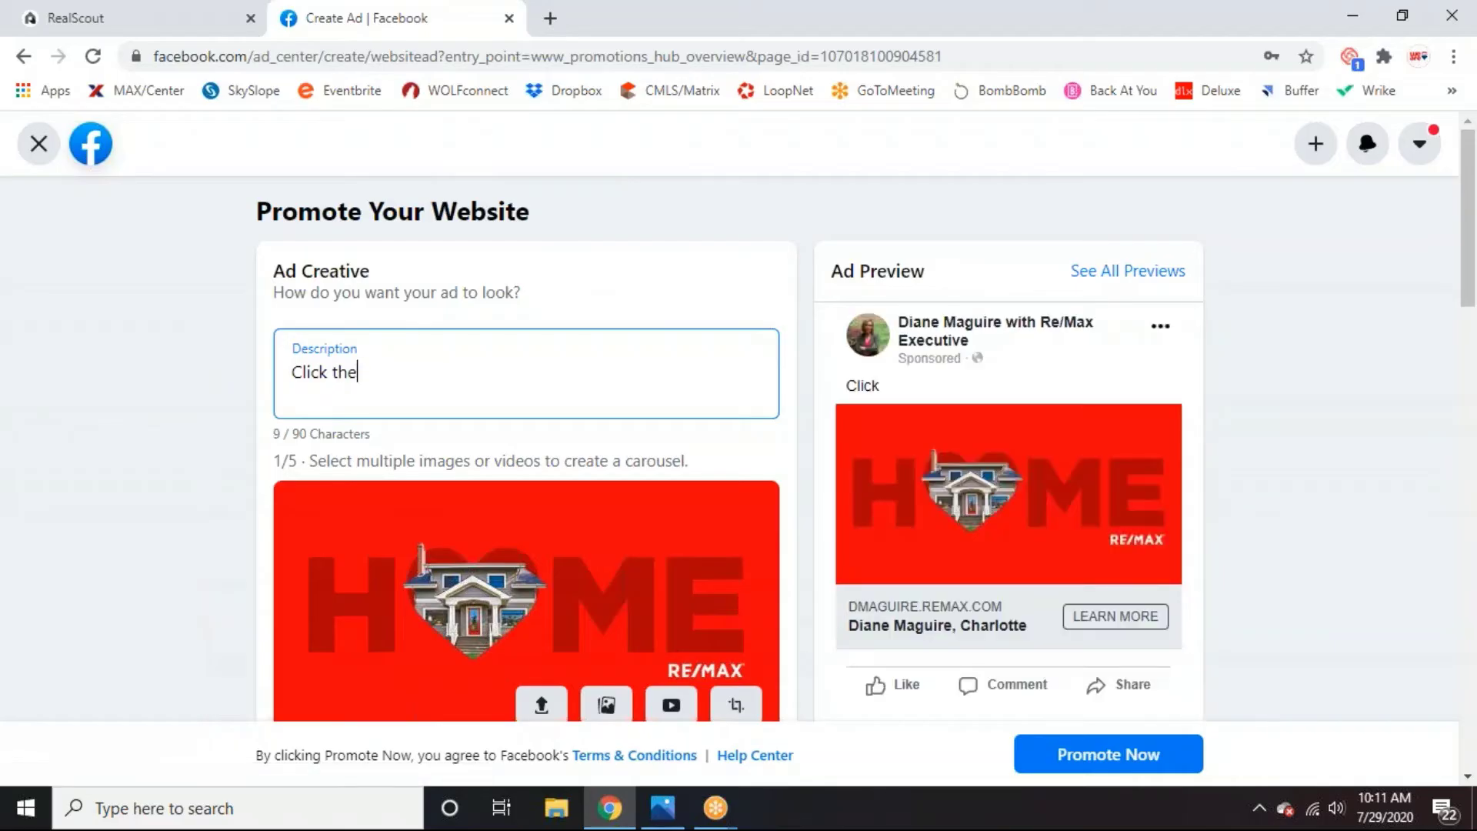
{"action": "type", "text": " learn "}
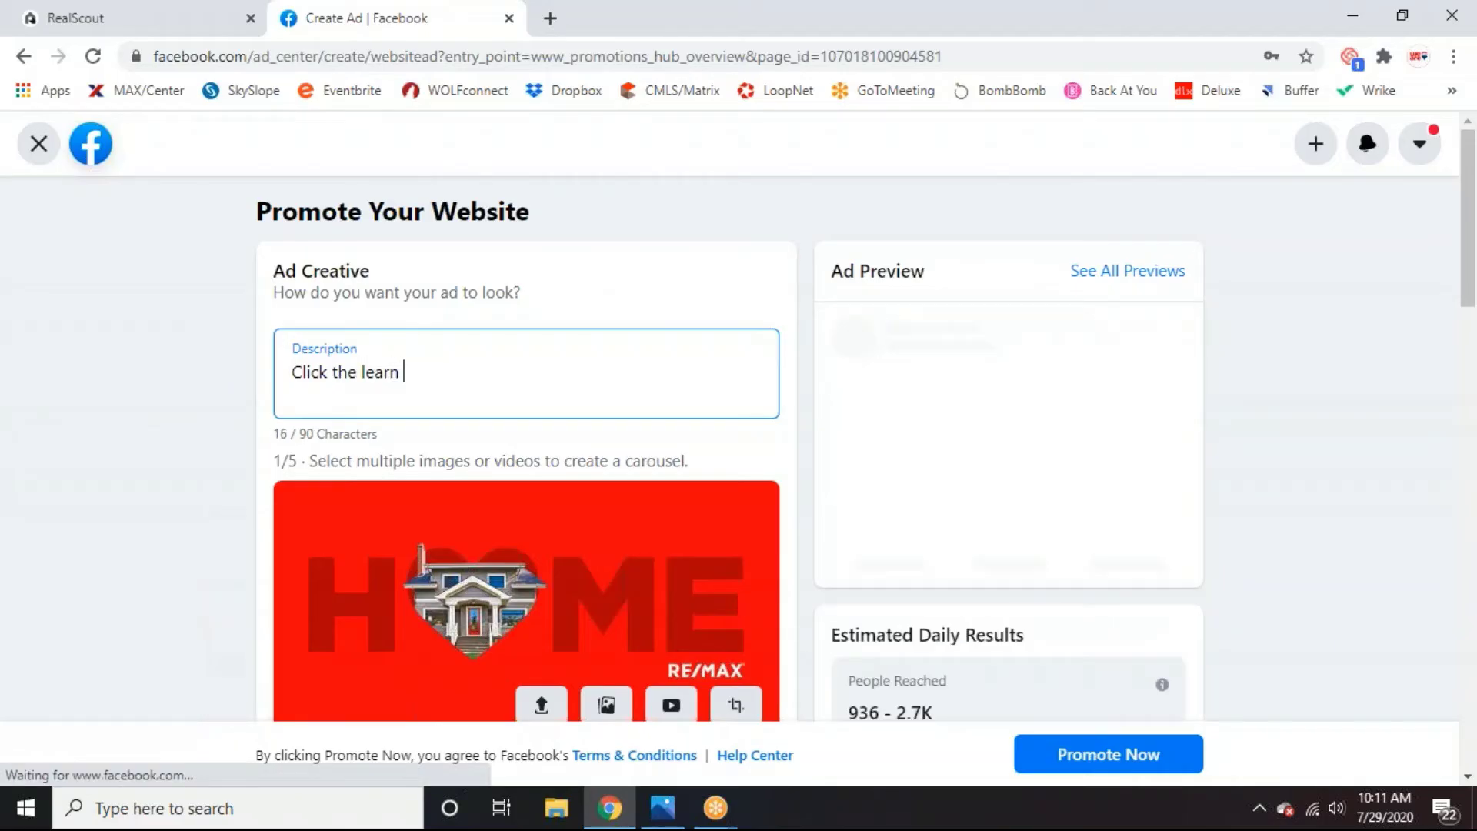
{"action": "type", "text": "more butt"}
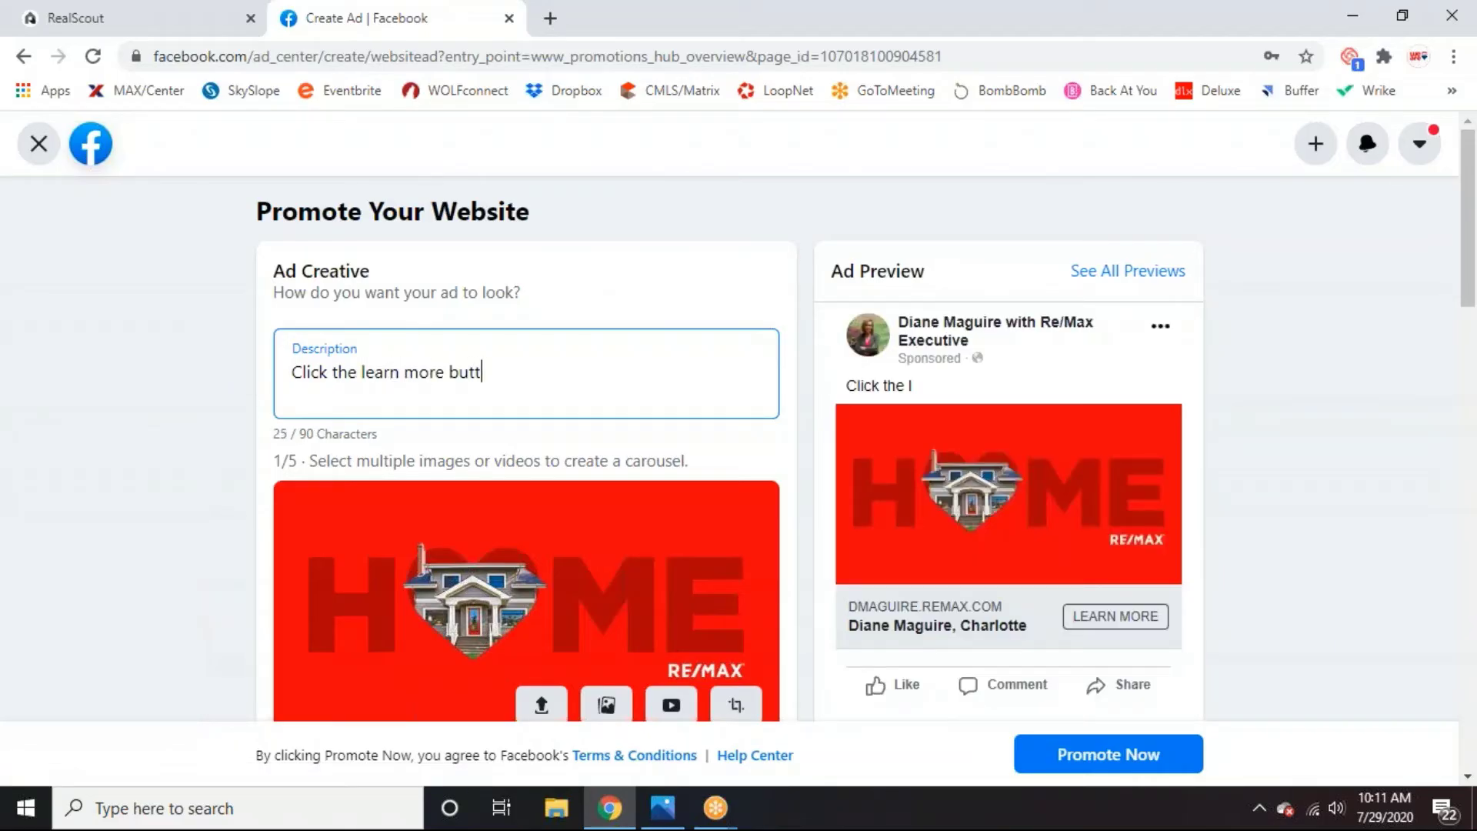
{"action": "type", "text": "on below to ind you"}
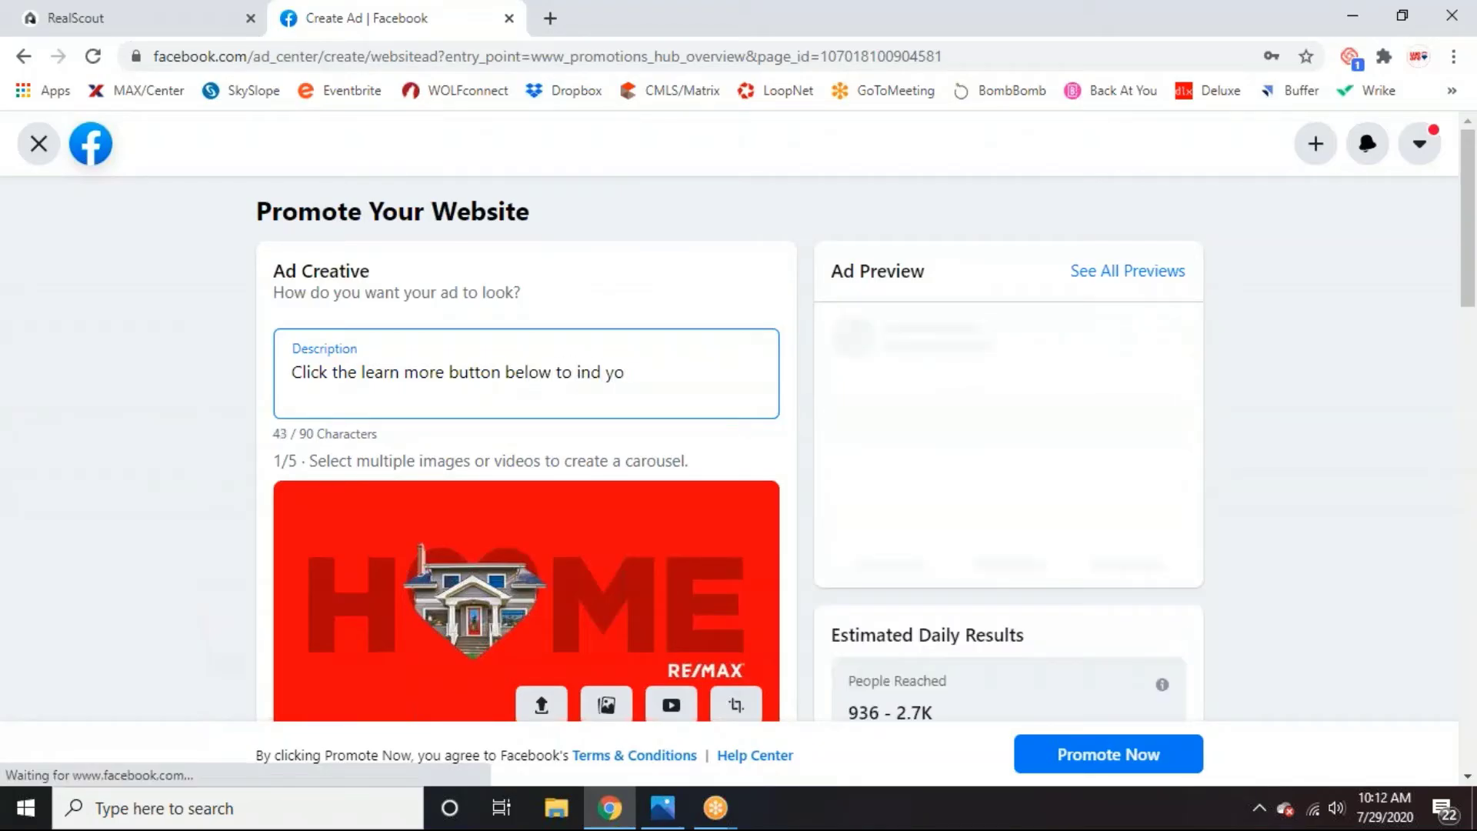
{"action": "key", "text": "BackSpace"}
{"action": "key", "text": "BackSpace"}
{"action": "key", "text": "BackSpace"}
{"action": "key", "text": "BackSpace"}
{"action": "key", "text": "BackSpace"}
{"action": "key", "text": "BackSpace"}
{"action": "type", "text": "find you r"}
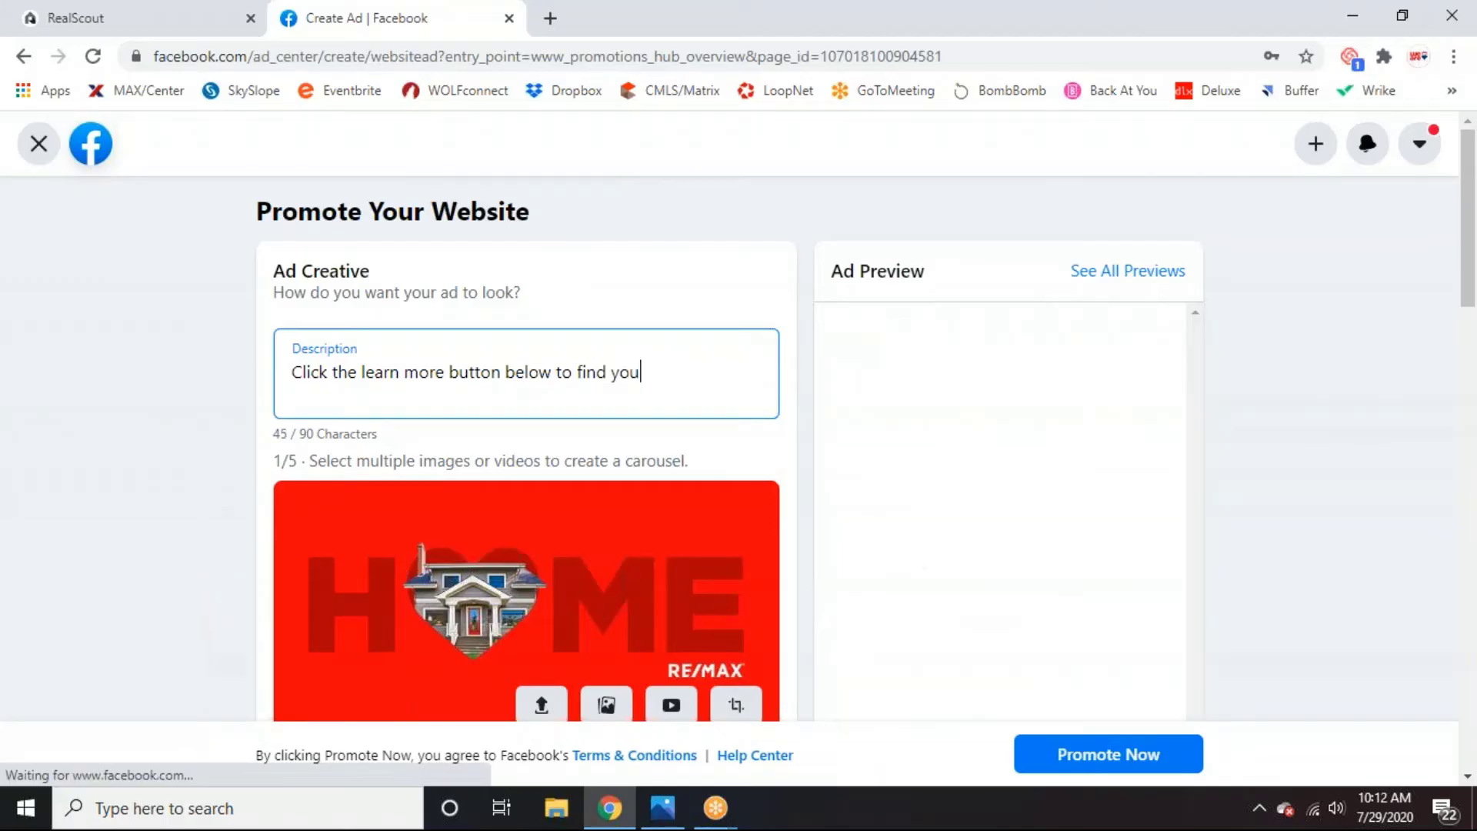
{"action": "key", "text": "BackSpace"}
{"action": "key", "text": "BackSpace"}
{"action": "type", "text": "r dre"}
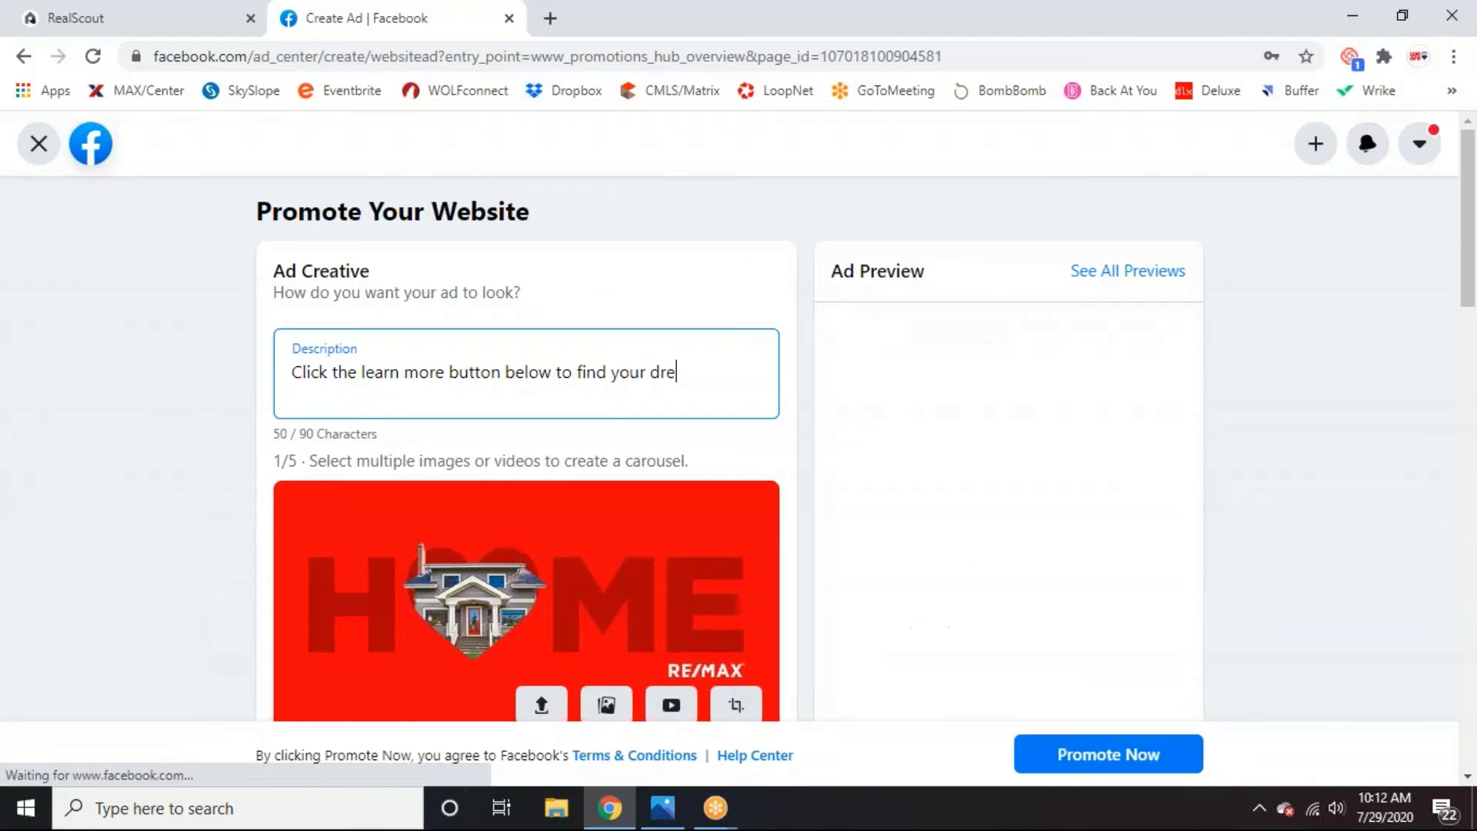
{"action": "type", "text": "am home!"}
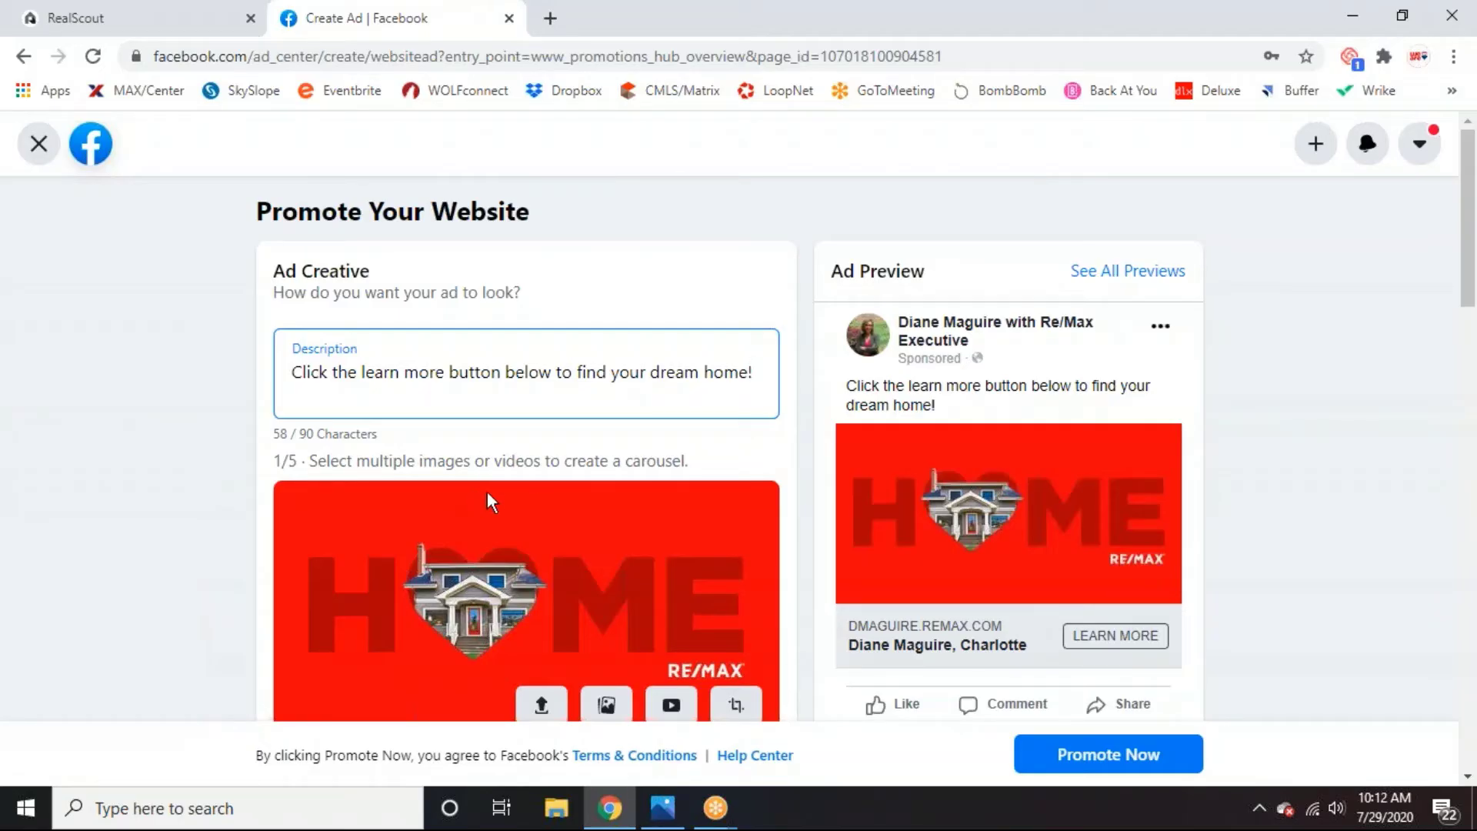
{"action": "scroll", "coordinate": [507, 484], "scroll_direction": "down", "scroll_amount": 3}
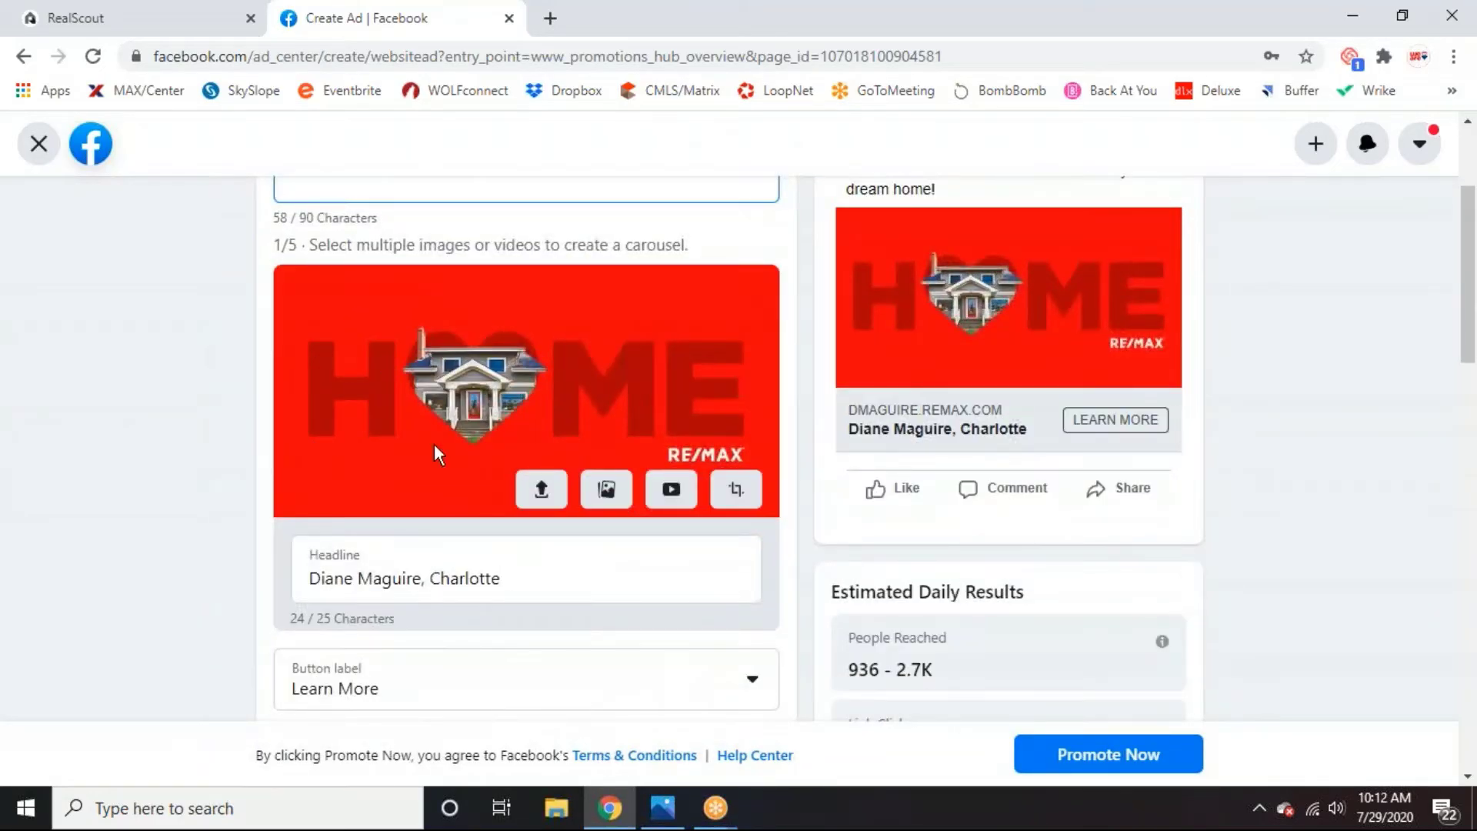
Upload the Collection FB Ad image and remove the old red HOME image from the ad.
{"action": "left_click", "coordinate": [540, 492]}
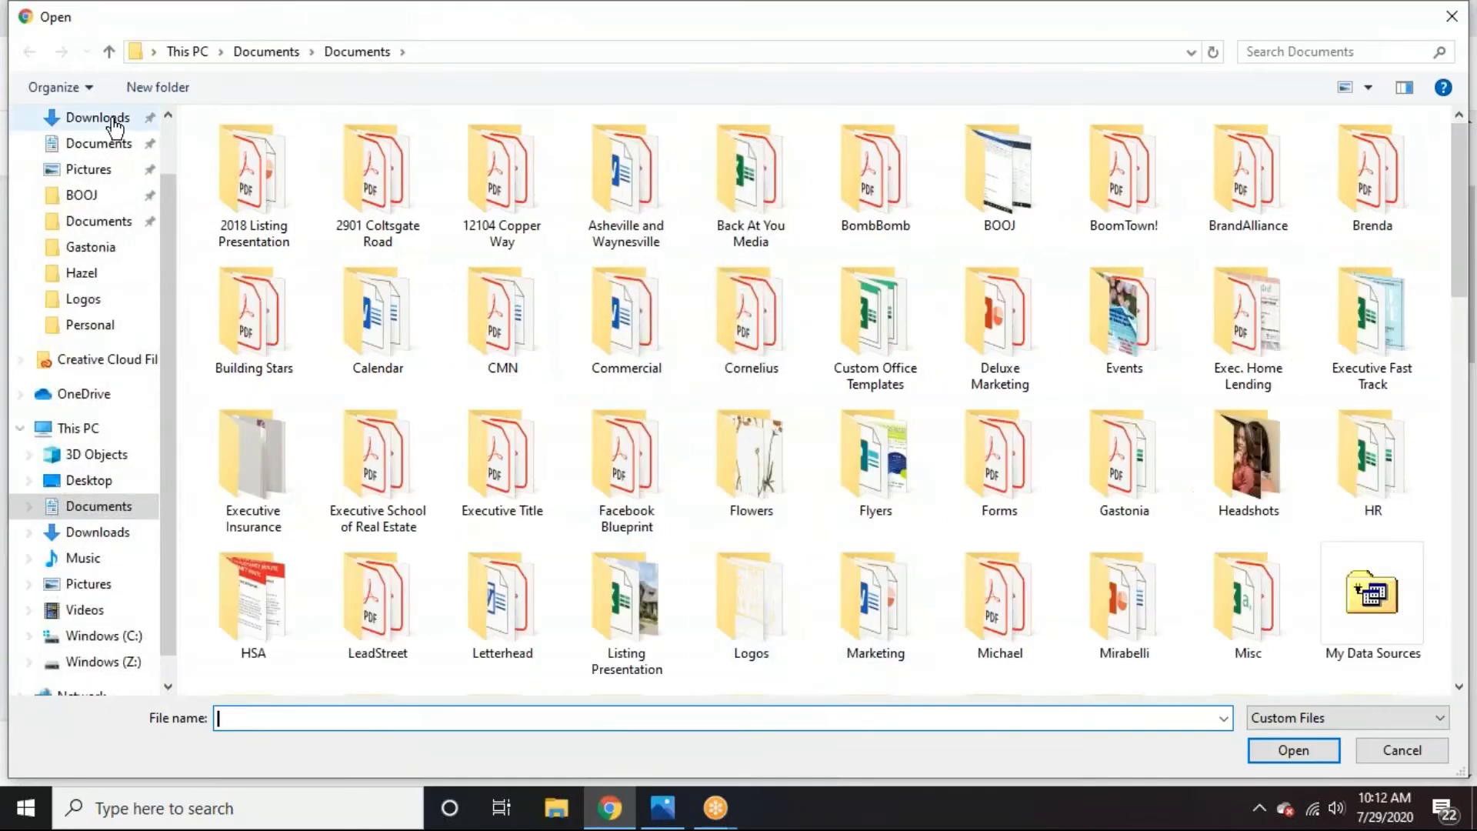
{"action": "scroll", "coordinate": [92, 143], "scroll_direction": "up", "scroll_amount": 1}
{"action": "left_click", "coordinate": [93, 135]}
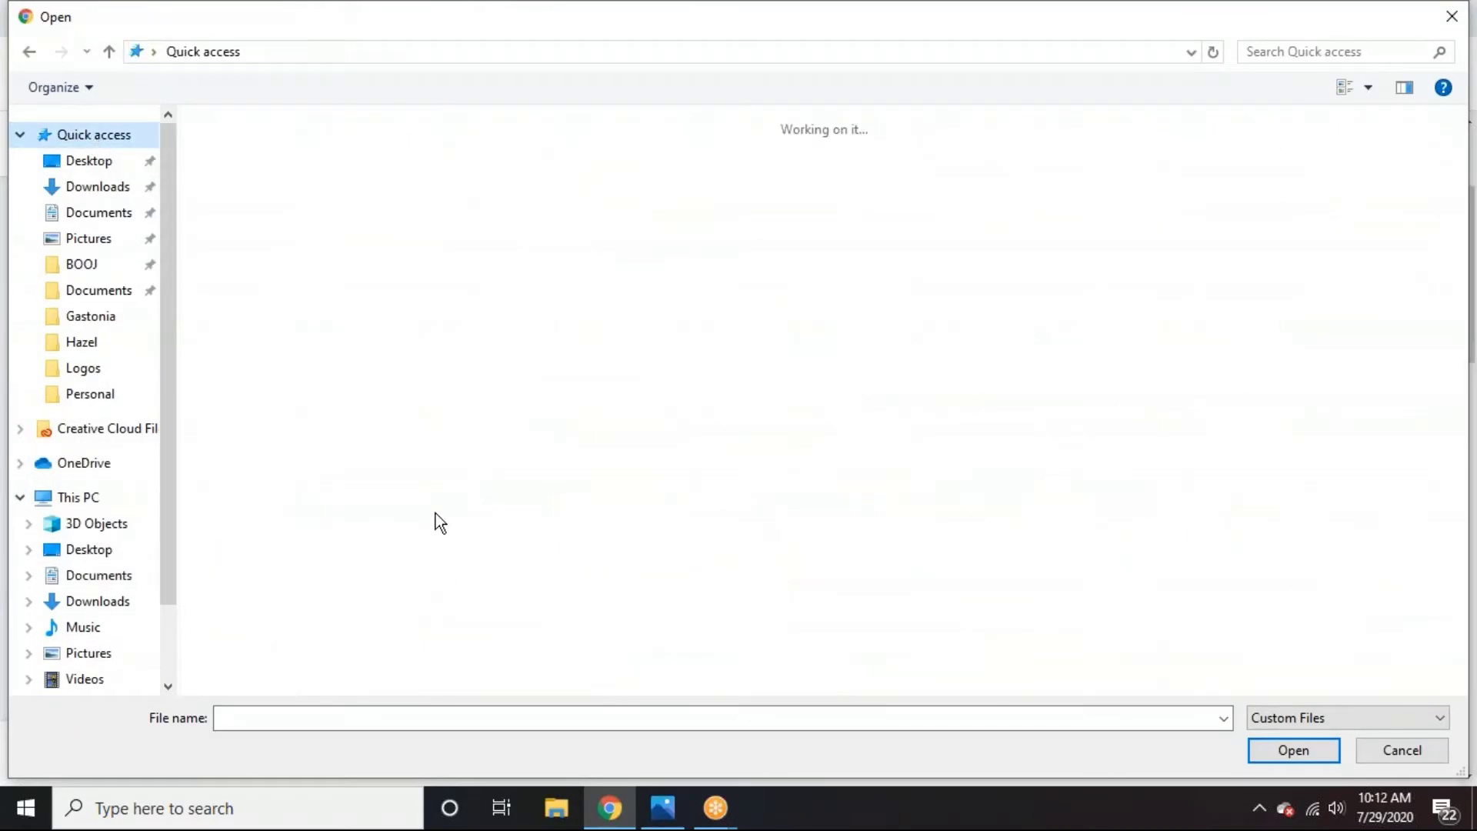
{"action": "left_click", "coordinate": [325, 347]}
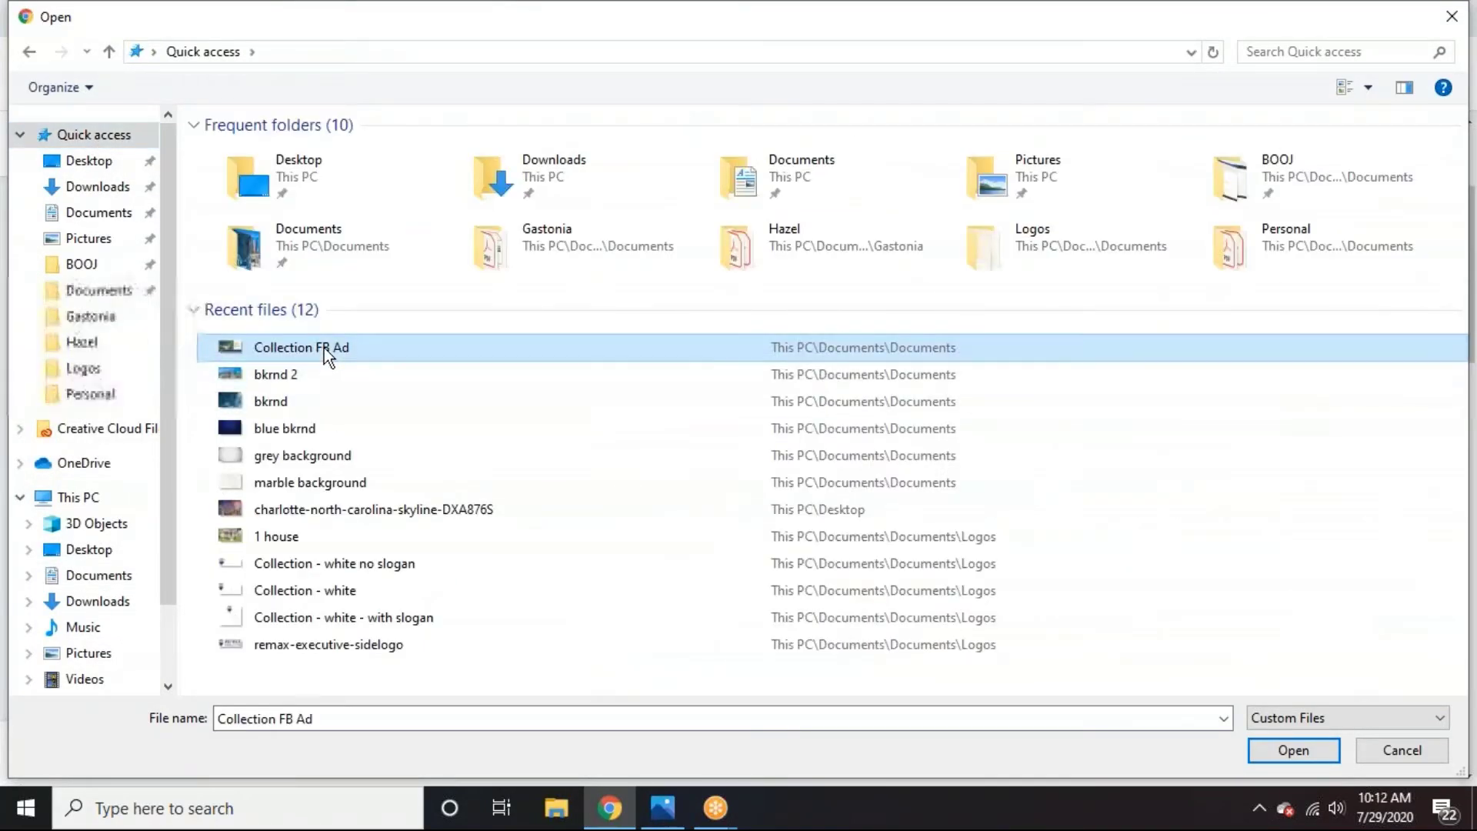
{"action": "left_click", "coordinate": [1276, 746]}
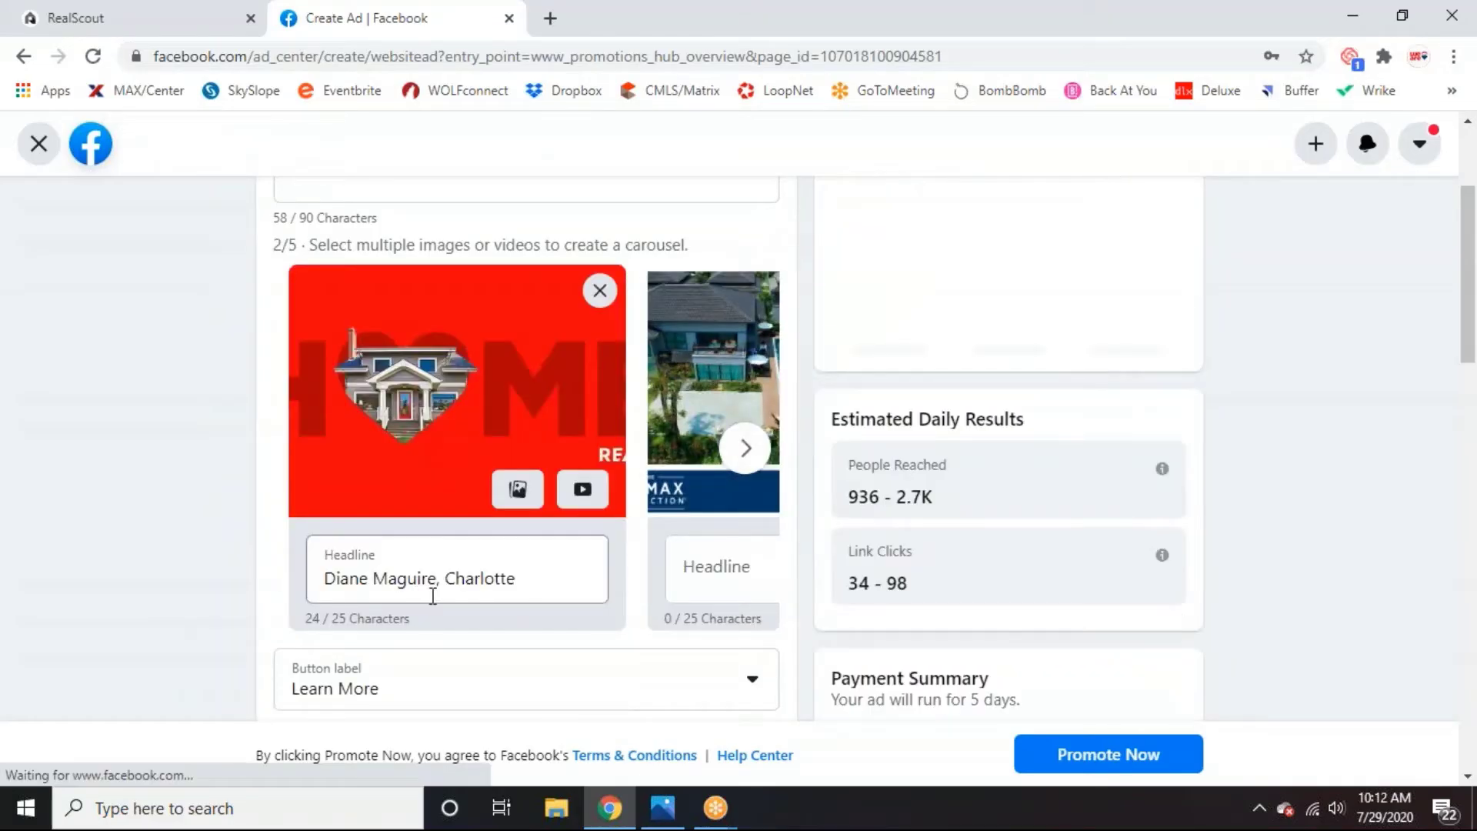
{"action": "left_click", "coordinate": [600, 290]}
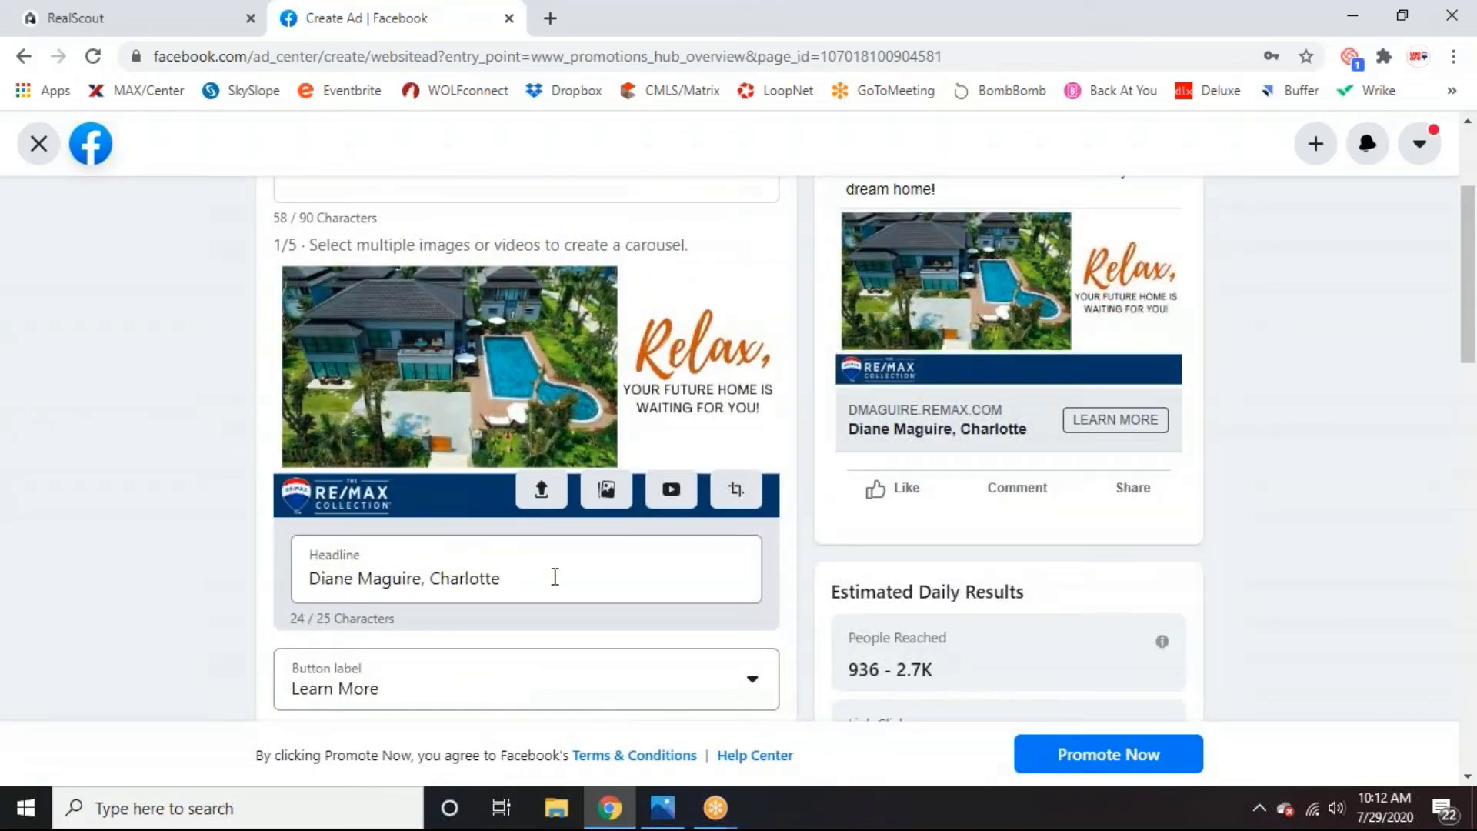
Replace the ad headline with 'Find your dream home!'.
{"action": "left_click_drag", "start_coordinate": [551, 576], "coordinate": [360, 559]}
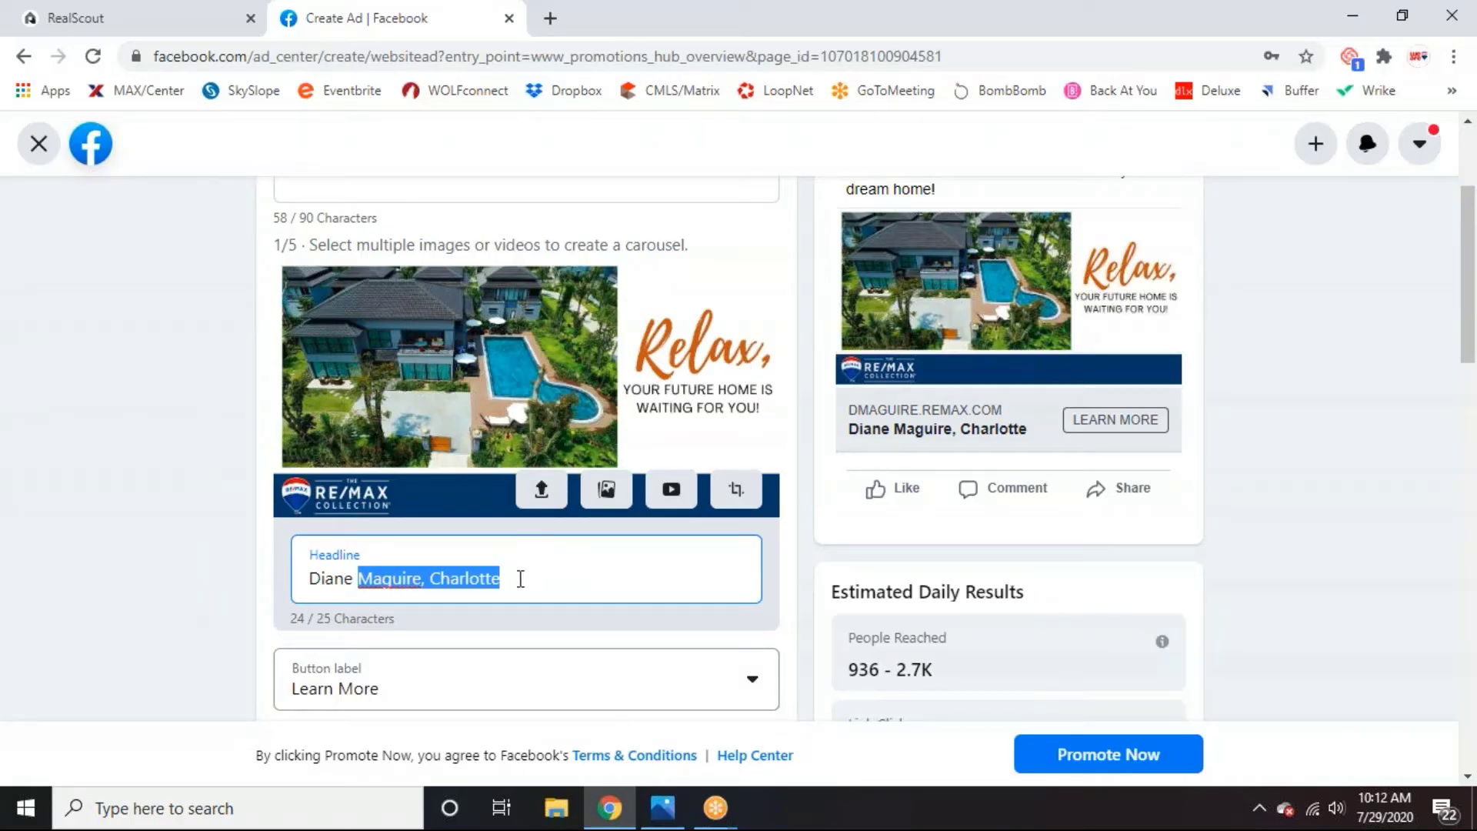
{"action": "left_click", "coordinate": [520, 578]}
{"action": "triple_click", "coordinate": [517, 578]}
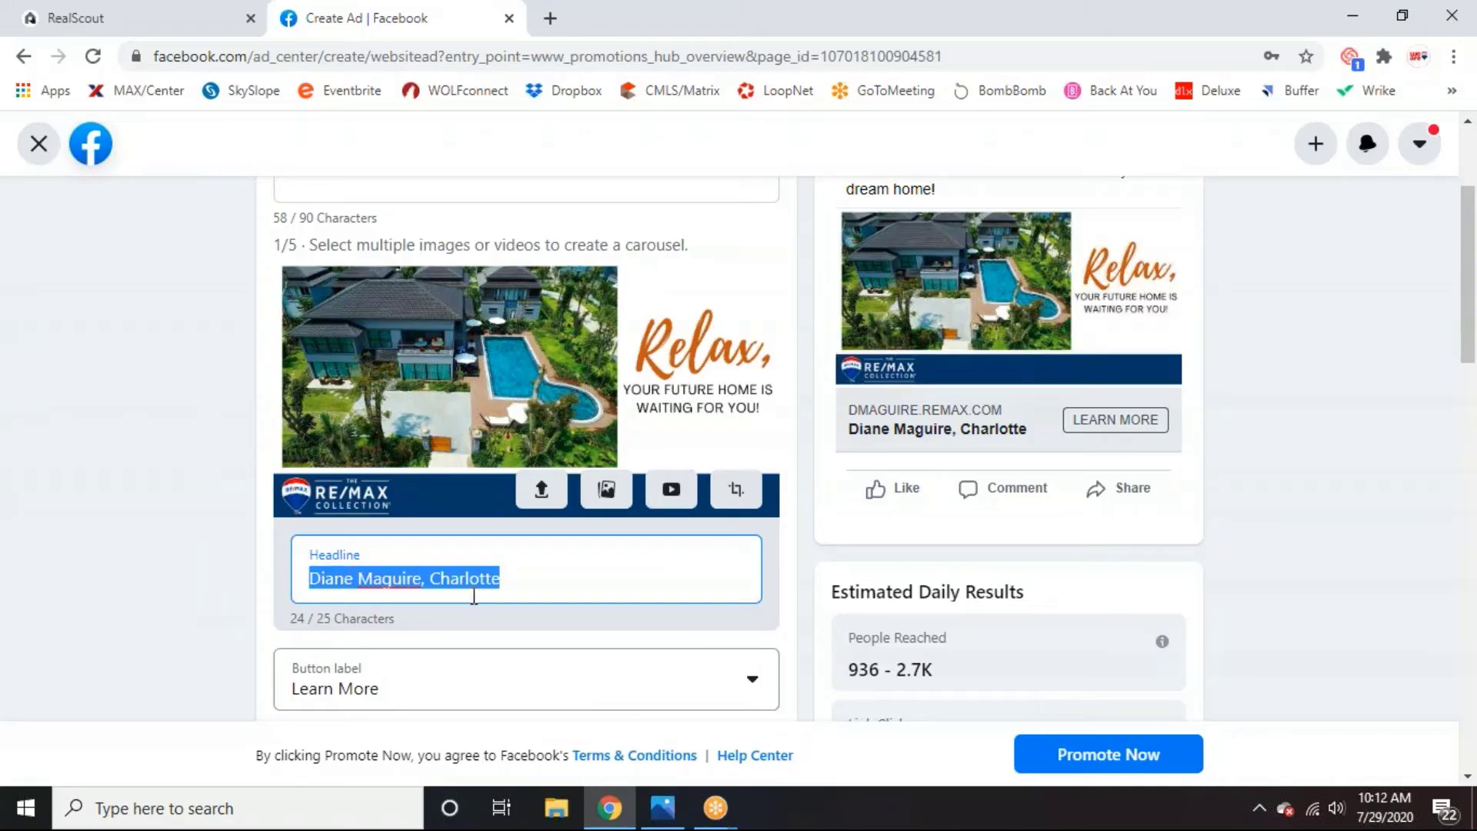
{"action": "key", "text": "BackSpace"}
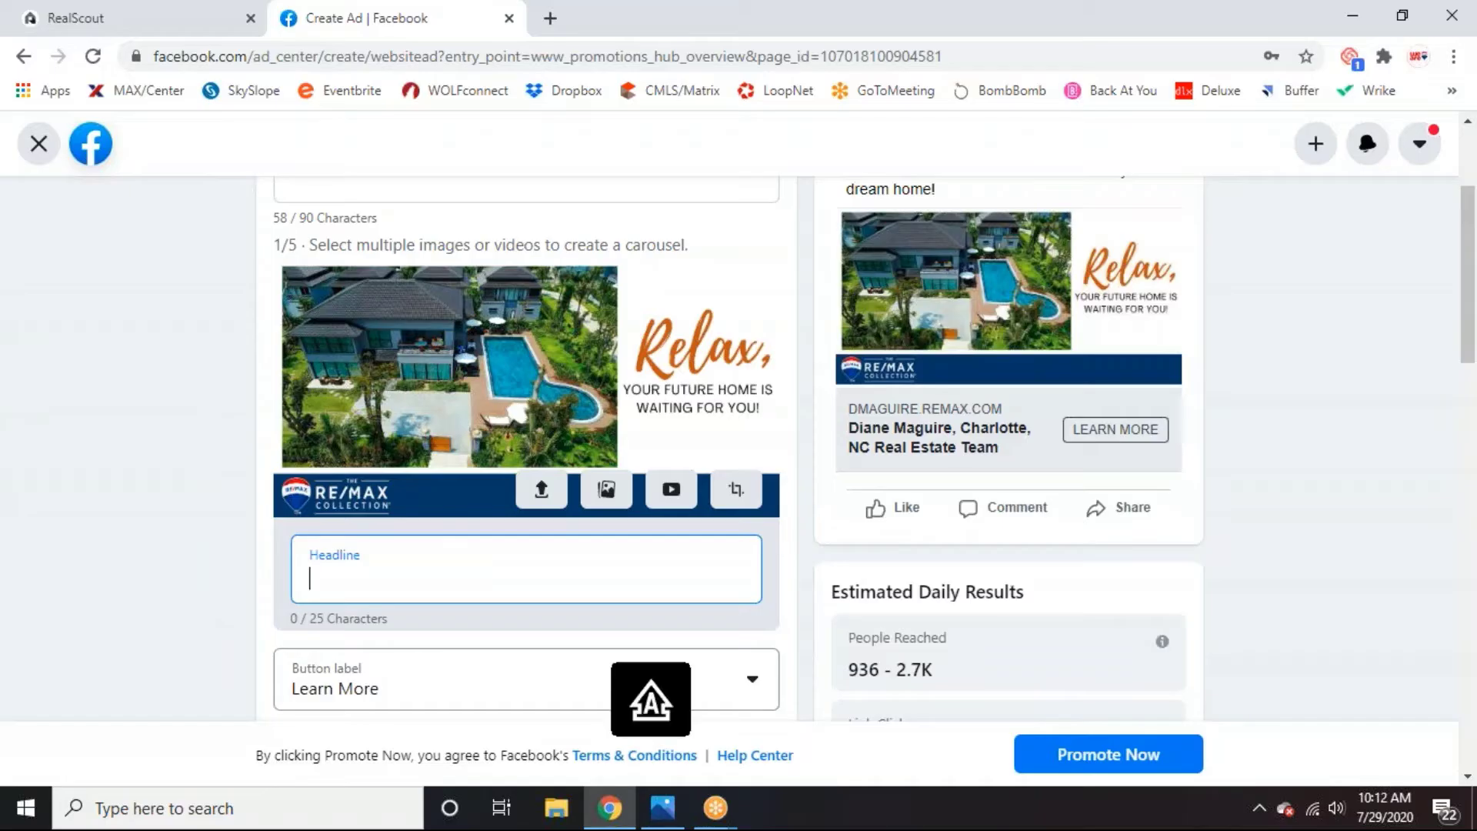
{"action": "type", "text": "Find your "}
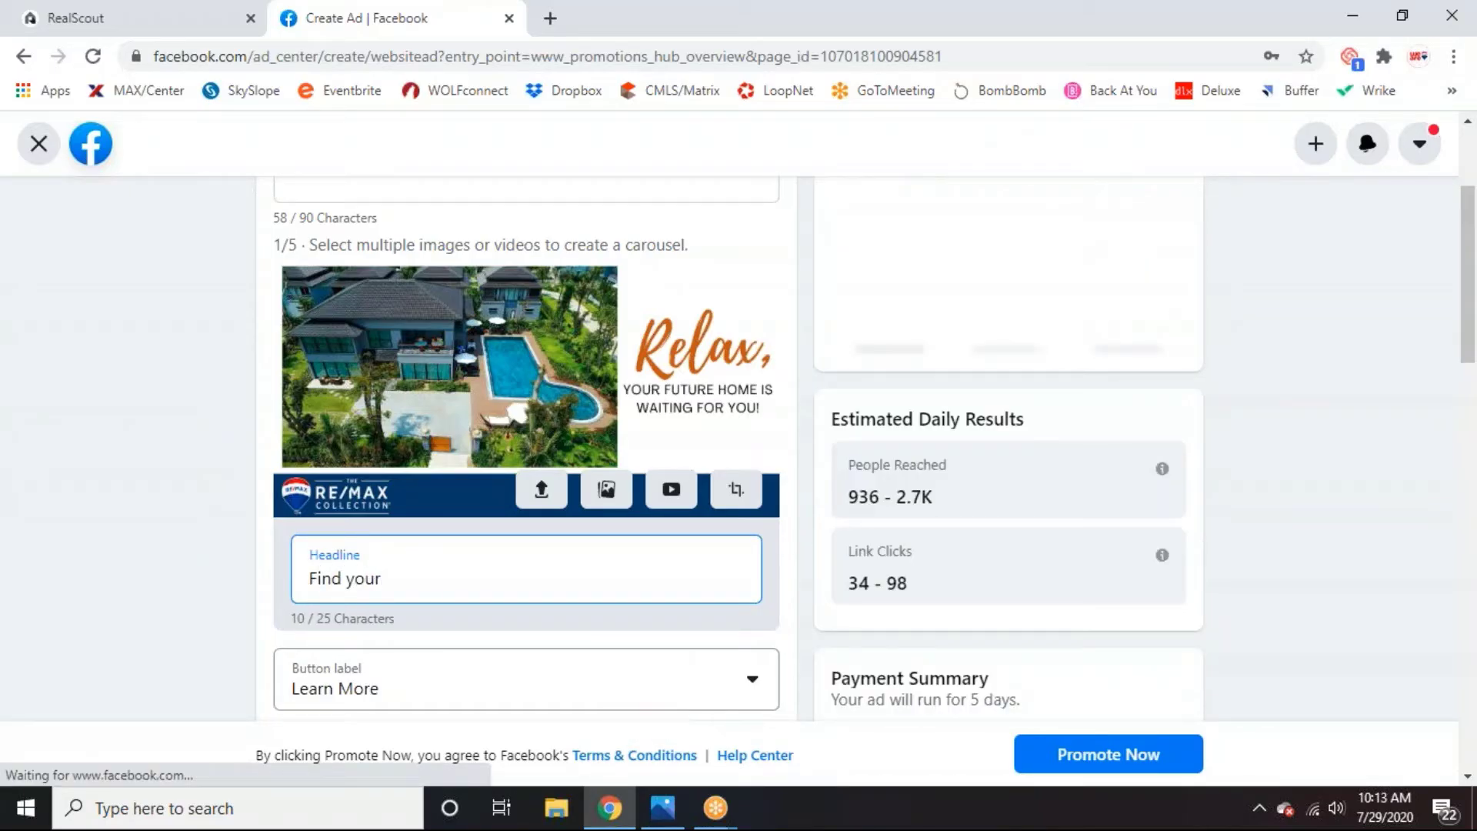
{"action": "type", "text": "dream home"}
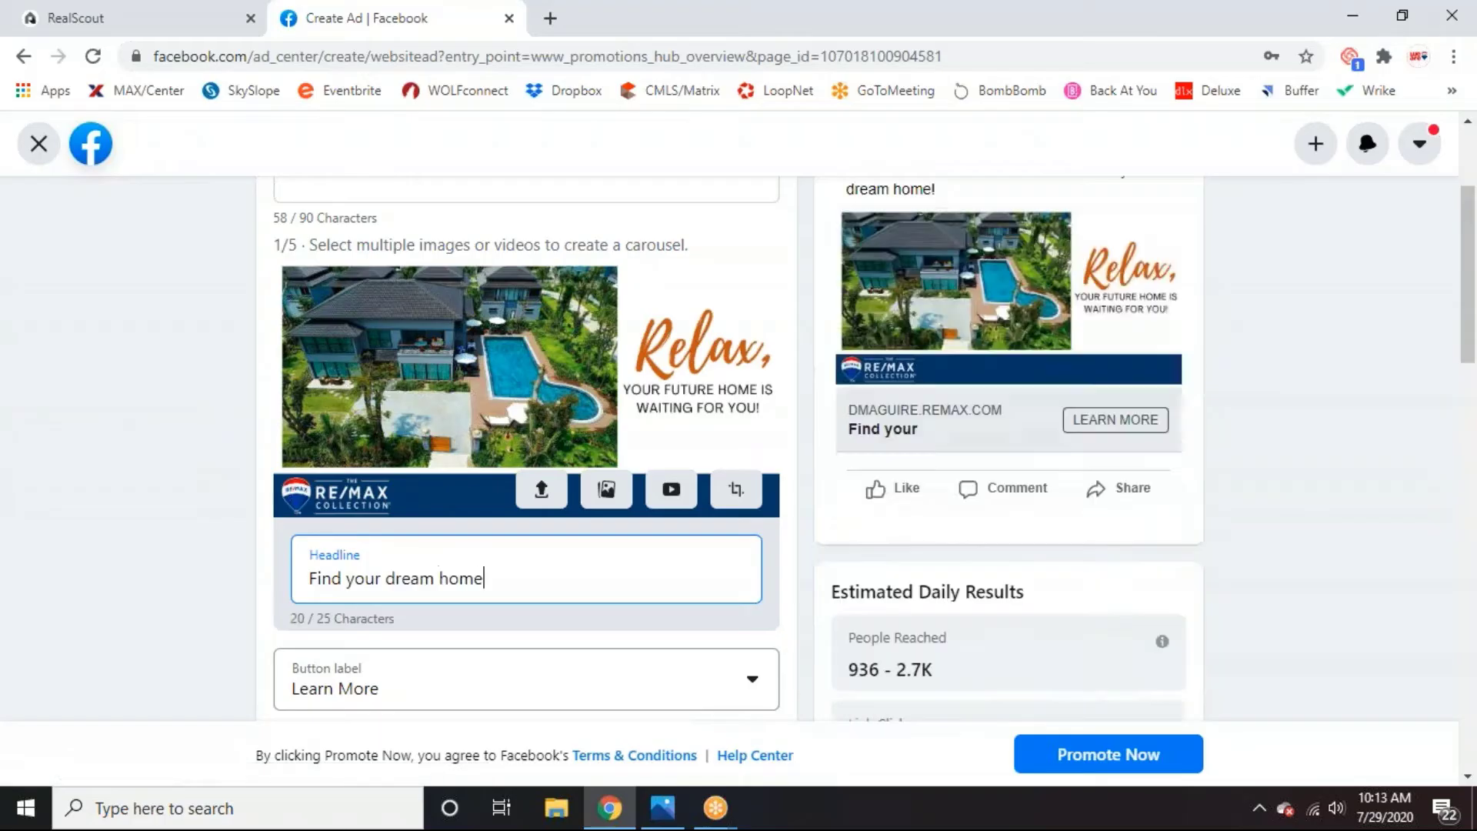
{"action": "type", "text": "!"}
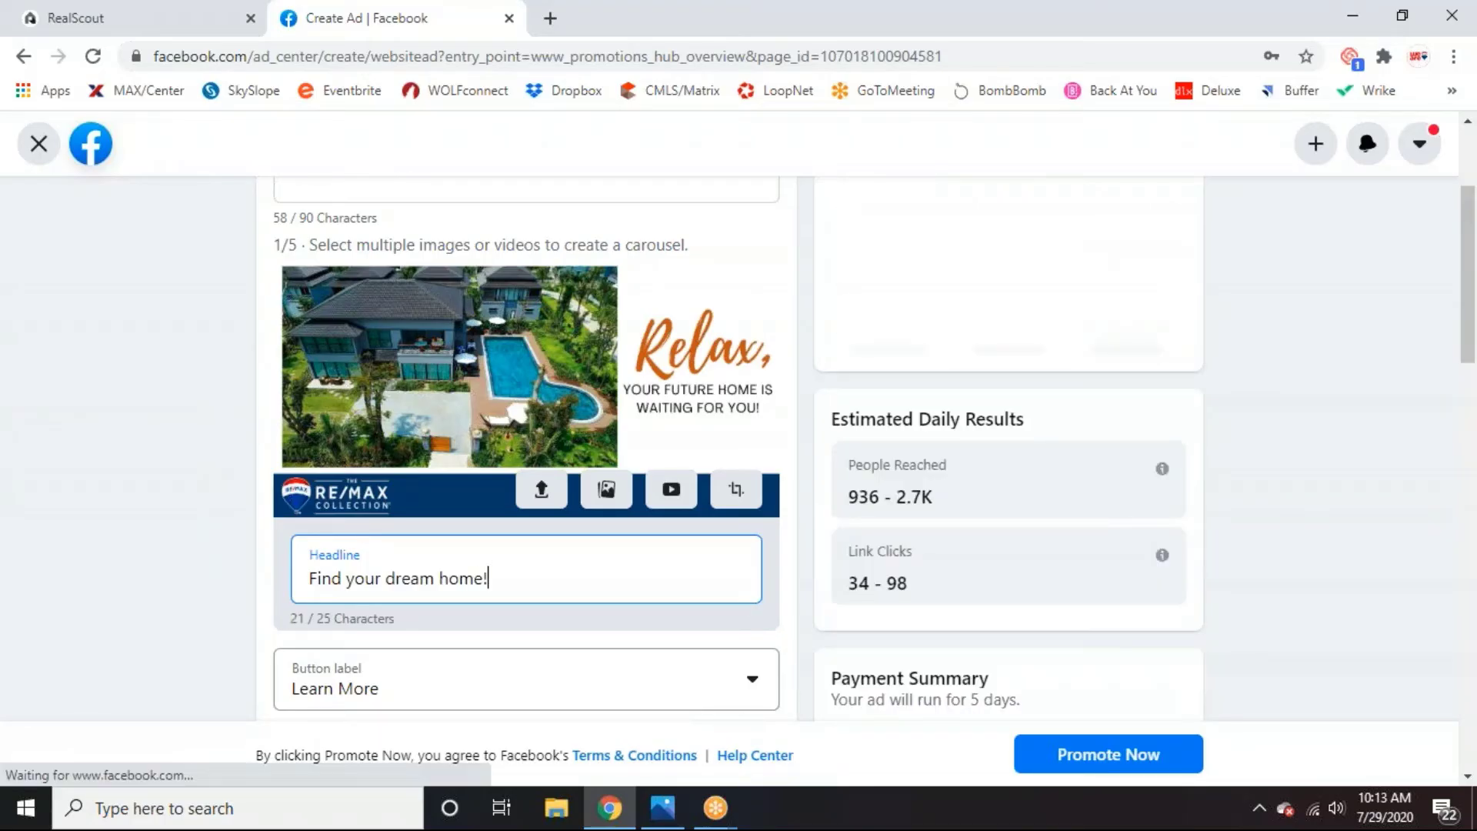
Keep Learn More as the ad's call-to-action button label.
{"action": "scroll", "coordinate": [544, 597], "scroll_direction": "down", "scroll_amount": 1}
{"action": "scroll", "coordinate": [551, 633], "scroll_direction": "up", "scroll_amount": 3}
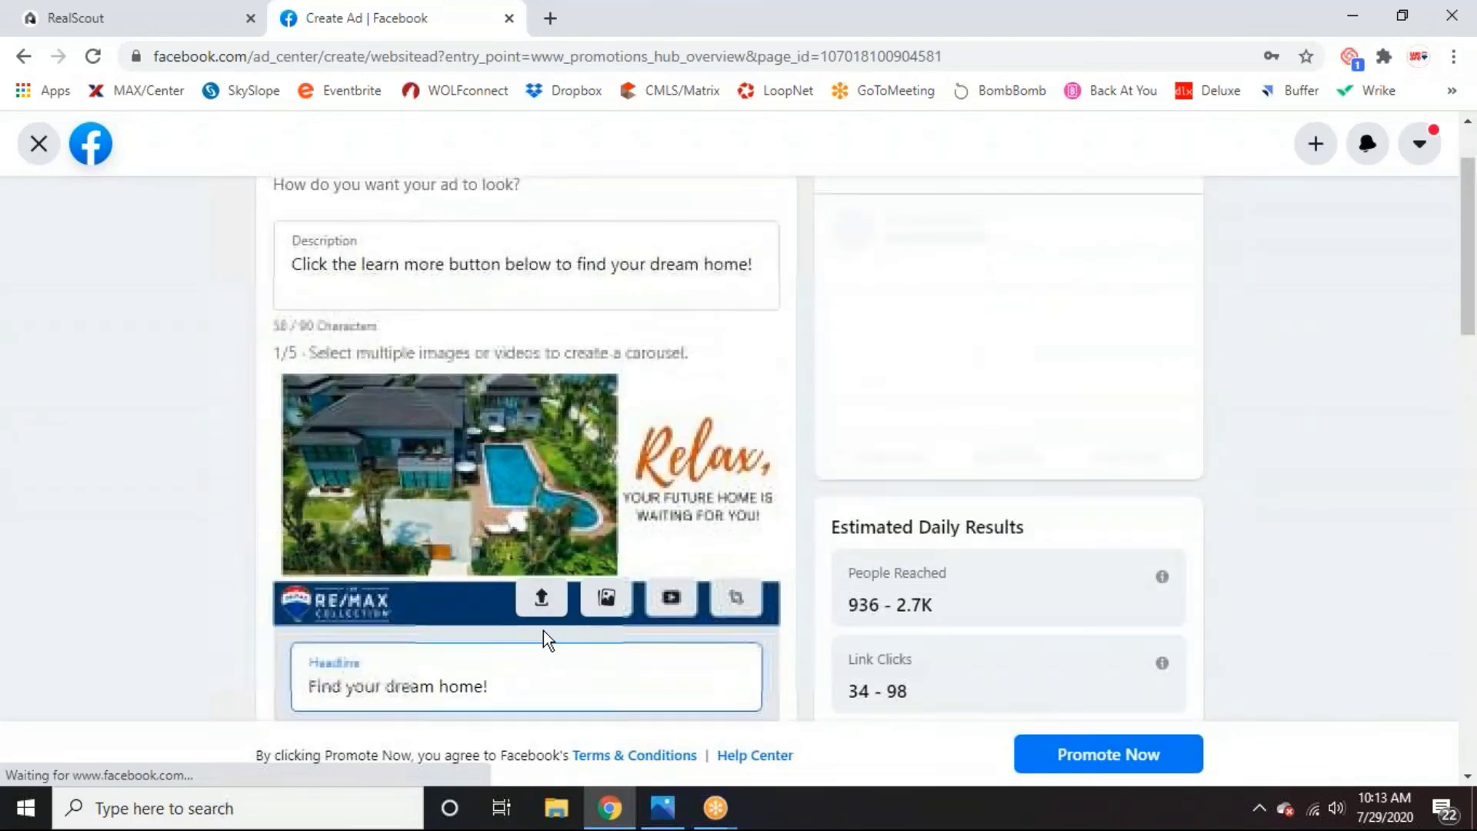
{"action": "scroll", "coordinate": [543, 630], "scroll_direction": "down", "scroll_amount": 4}
{"action": "left_click", "coordinate": [546, 482]}
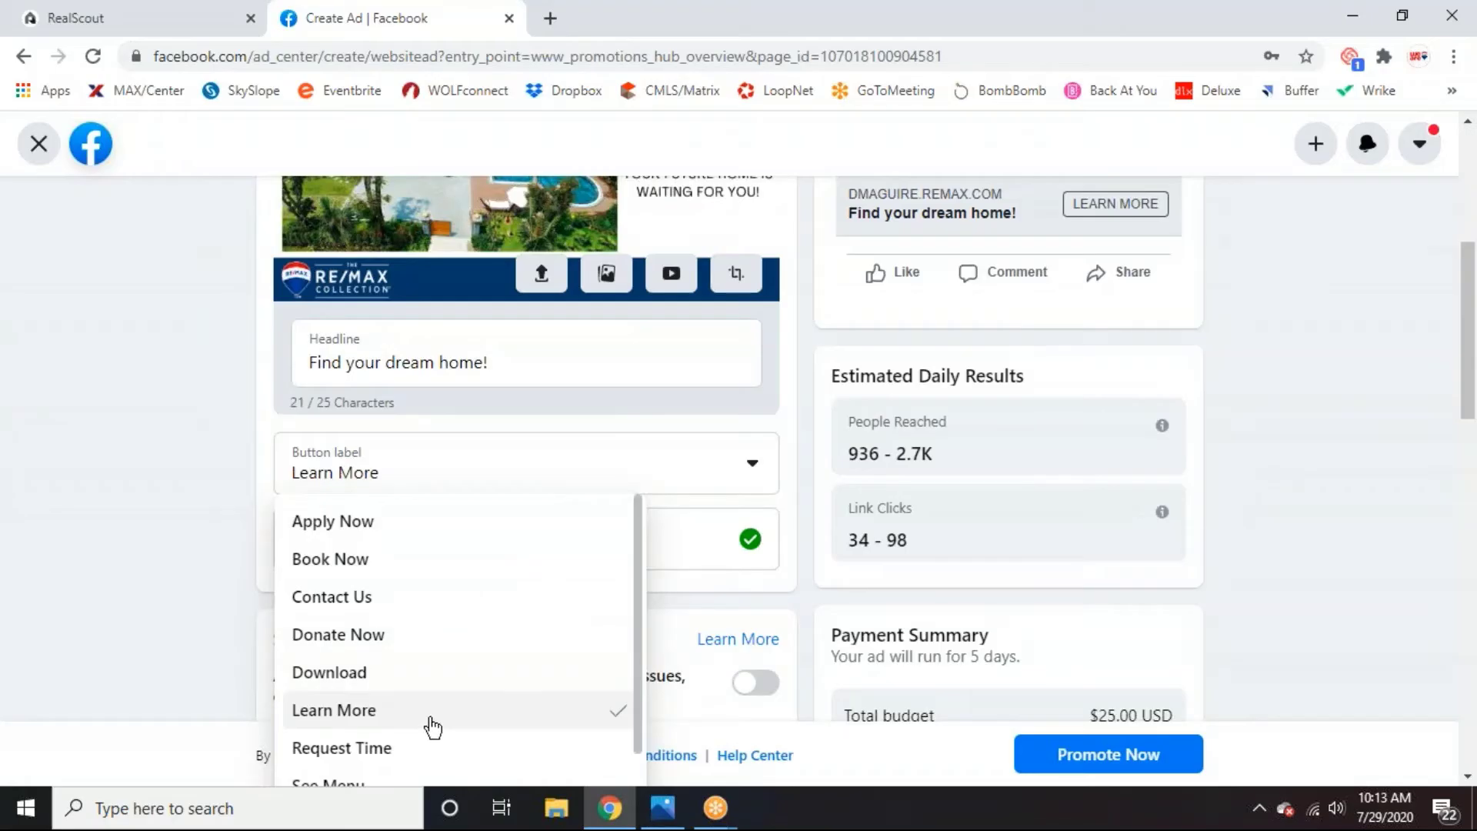
{"action": "scroll", "coordinate": [380, 650], "scroll_direction": "down", "scroll_amount": 1}
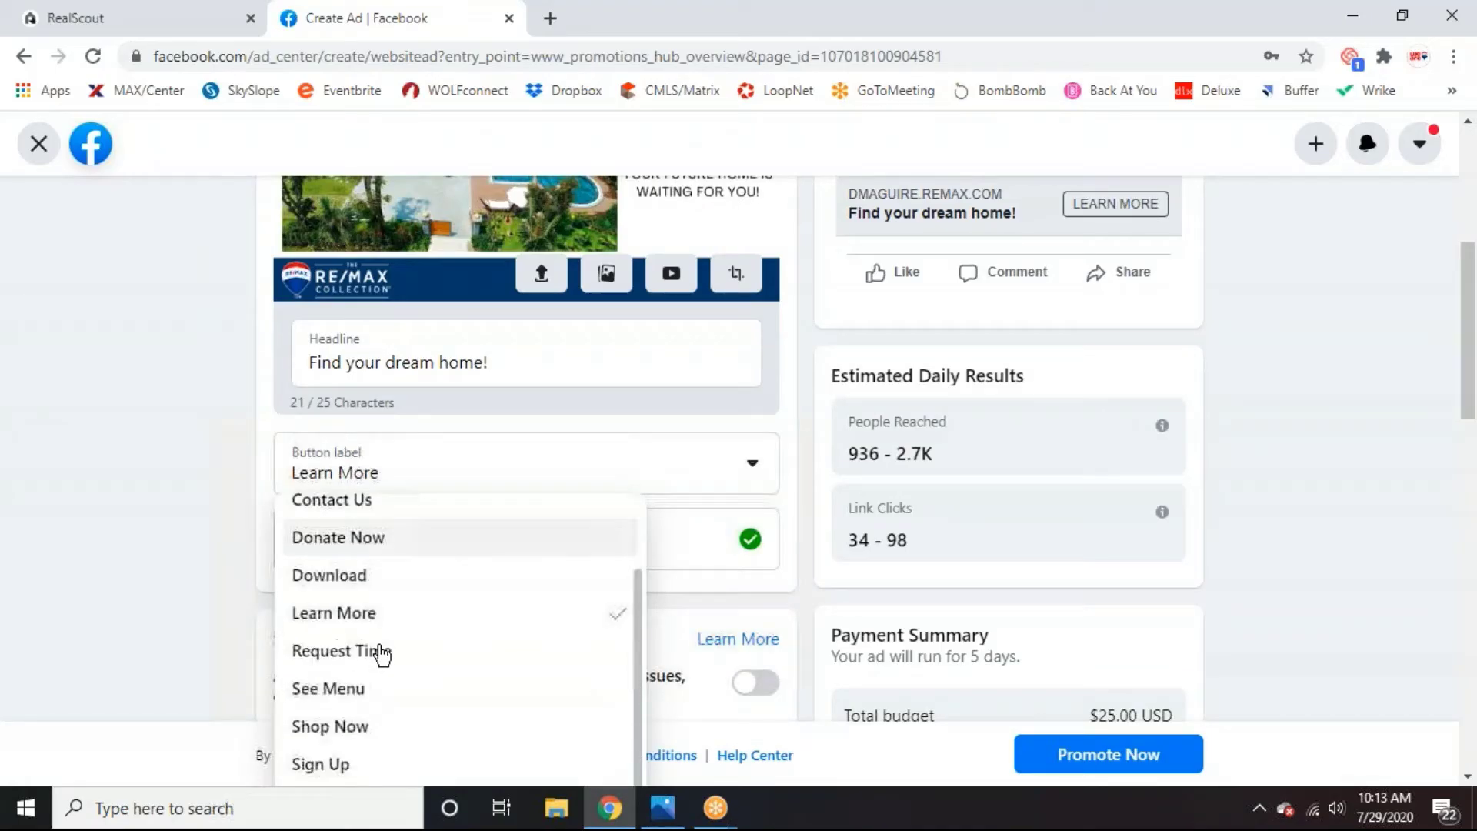
{"action": "scroll", "coordinate": [377, 642], "scroll_direction": "up", "scroll_amount": 1}
{"action": "scroll", "coordinate": [369, 619], "scroll_direction": "down", "scroll_amount": 1}
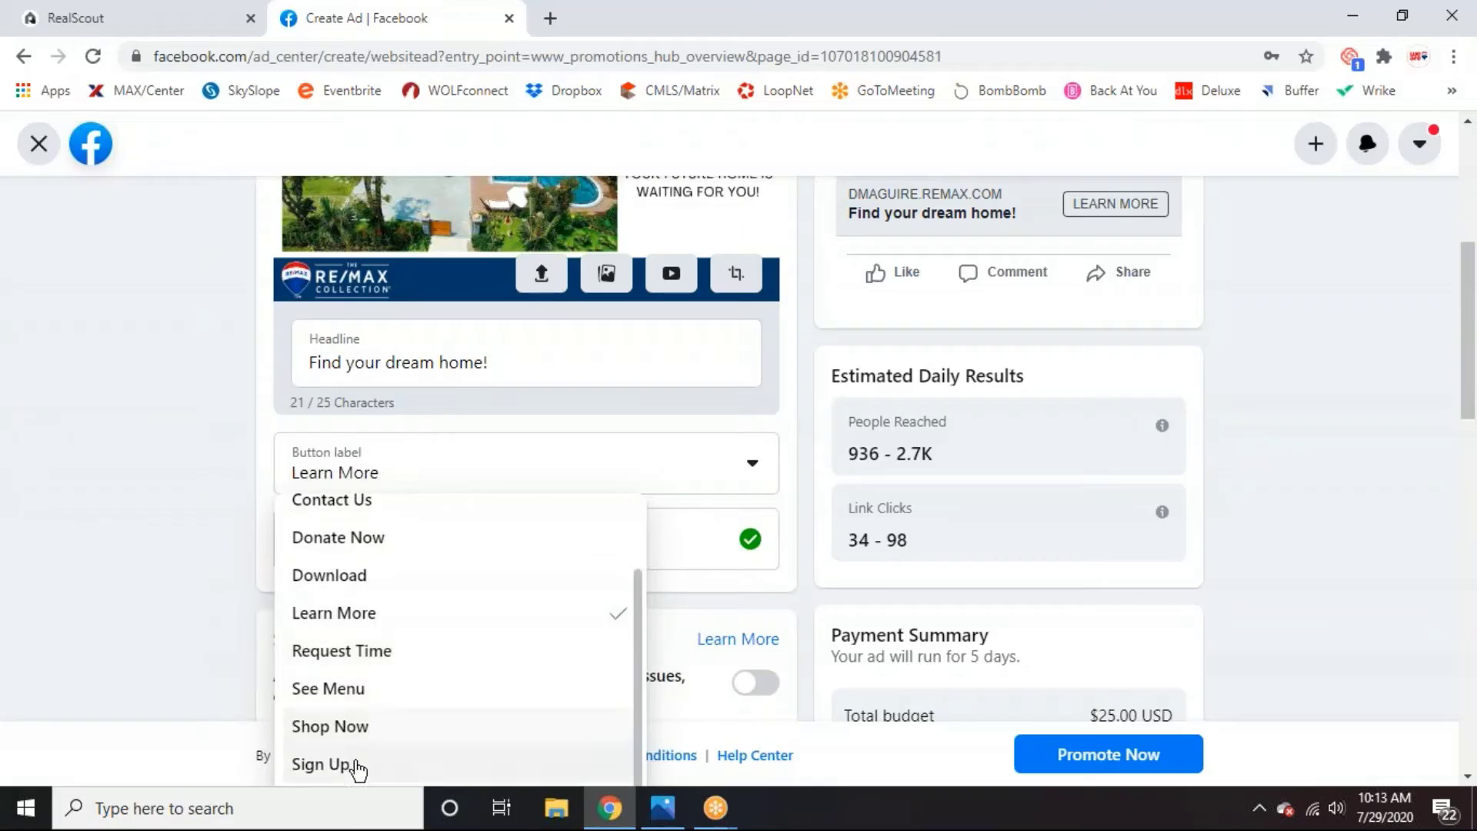
{"action": "scroll", "coordinate": [370, 672], "scroll_direction": "up", "scroll_amount": 1}
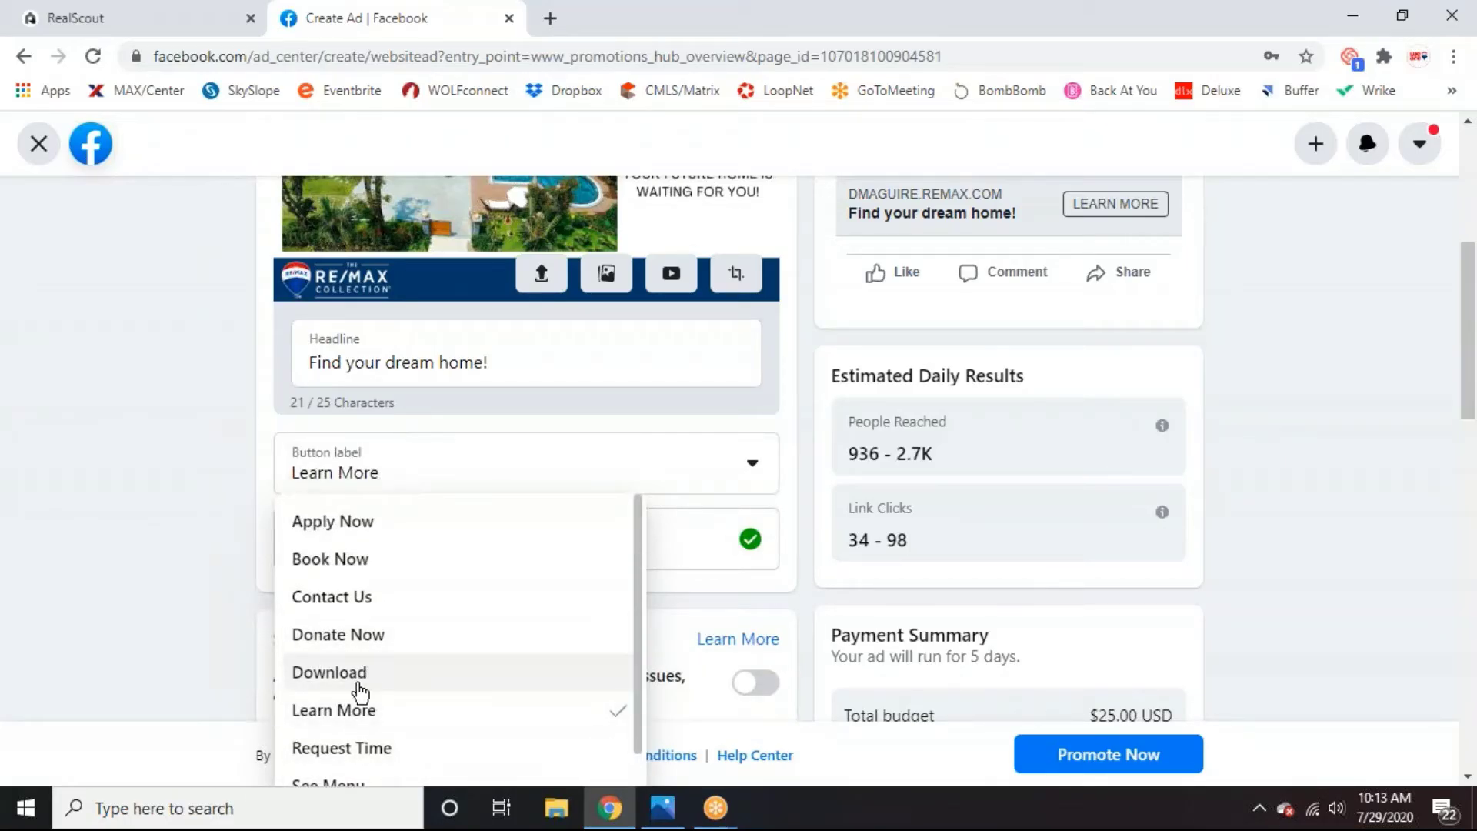
{"action": "left_click", "coordinate": [363, 704]}
Delete the old website URL and copy the personal landing page address from RealScout.
{"action": "left_click", "coordinate": [563, 562]}
{"action": "left_click_drag", "start_coordinate": [583, 536], "coordinate": [294, 526]}
{"action": "key", "text": "BackSpace"}
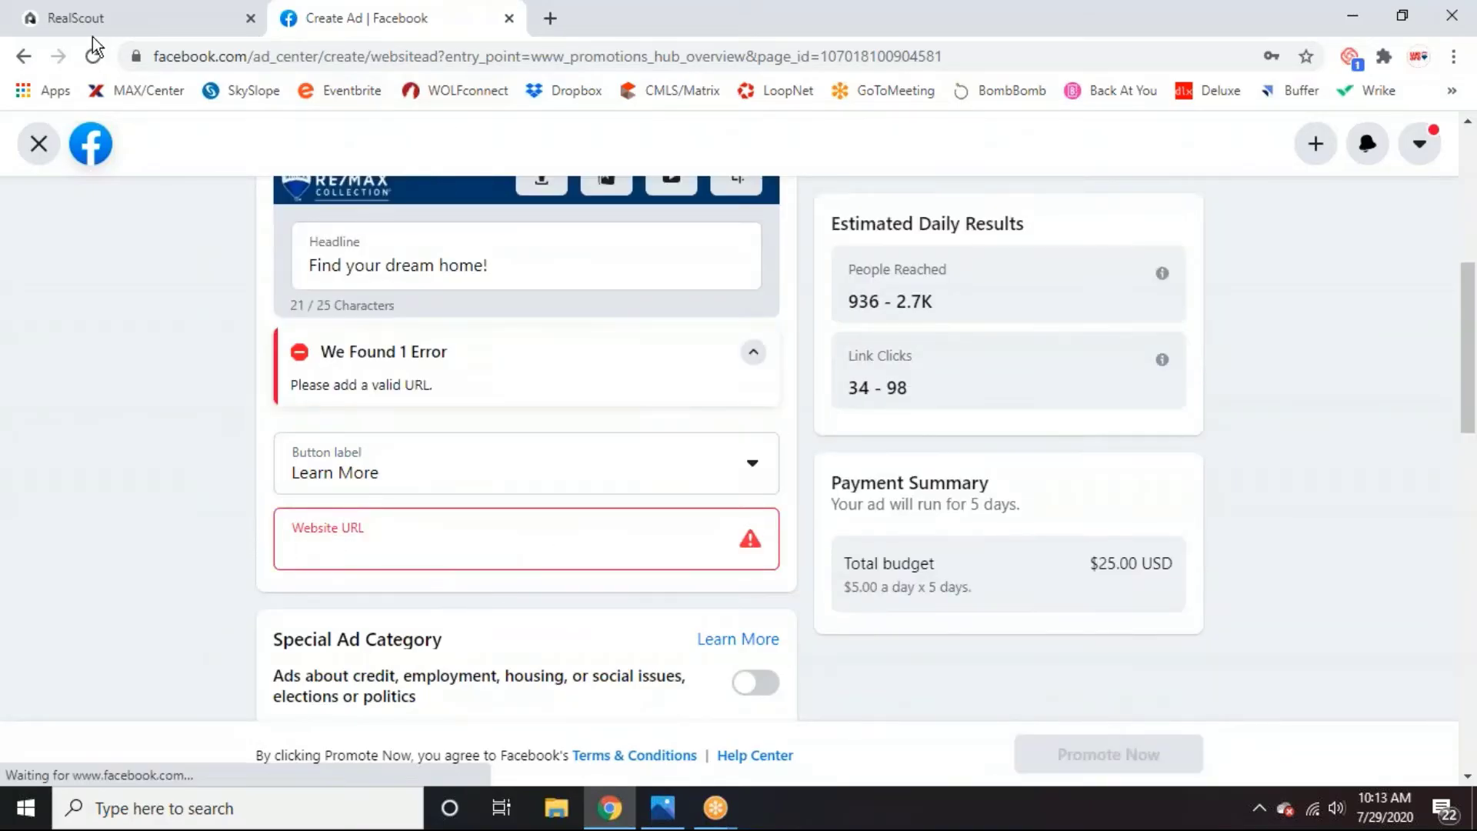
{"action": "left_click", "coordinate": [104, 16]}
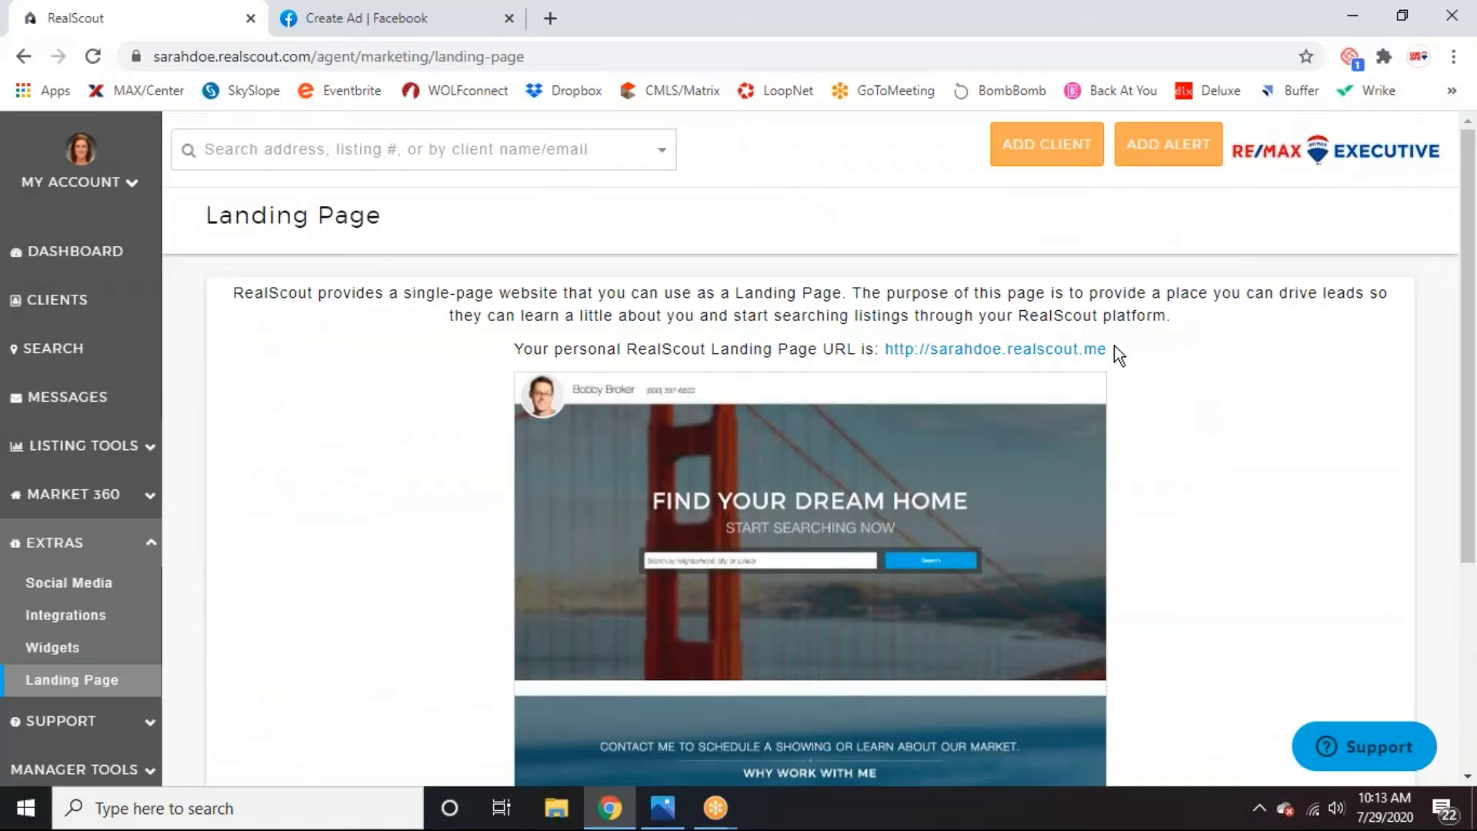
{"action": "left_click_drag", "start_coordinate": [1106, 351], "coordinate": [886, 345]}
{"action": "key", "text": "ctrl+c"}
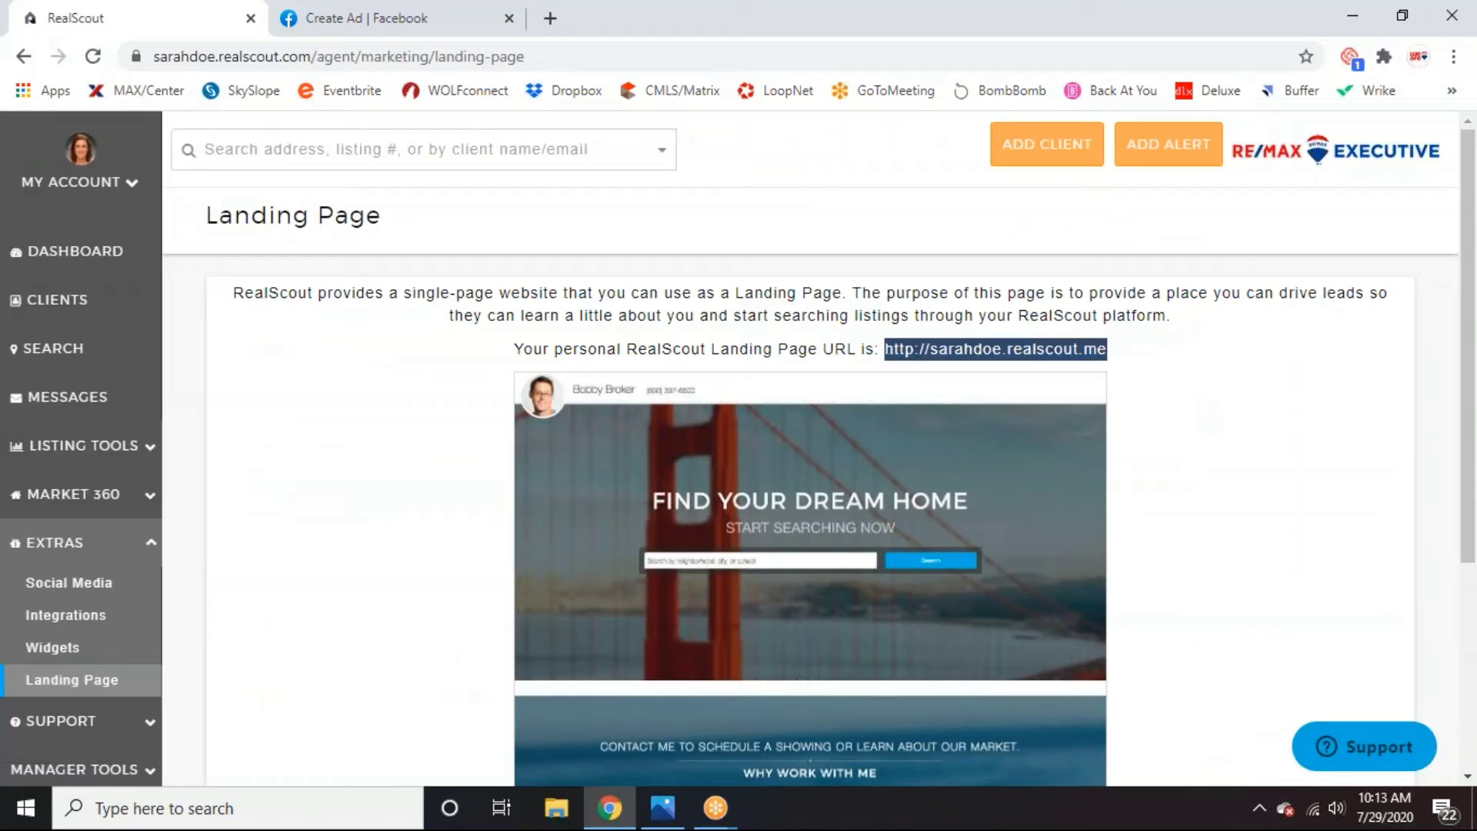
{"action": "left_click", "coordinate": [454, 23]}
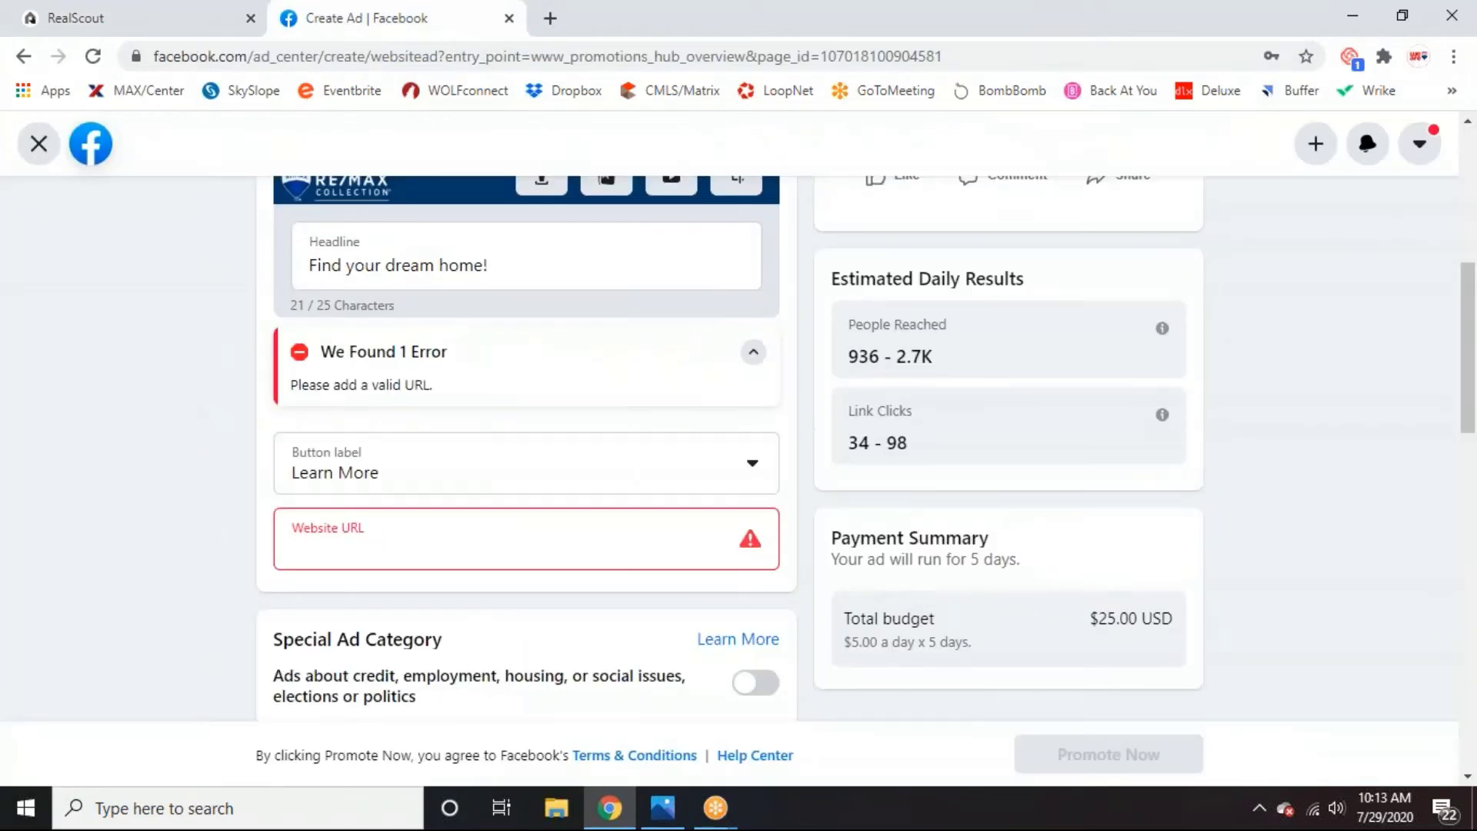
Paste the RealScout landing page address into the ad's Website URL field.
{"action": "left_click", "coordinate": [383, 544]}
{"action": "key", "text": "ctrl+v"}
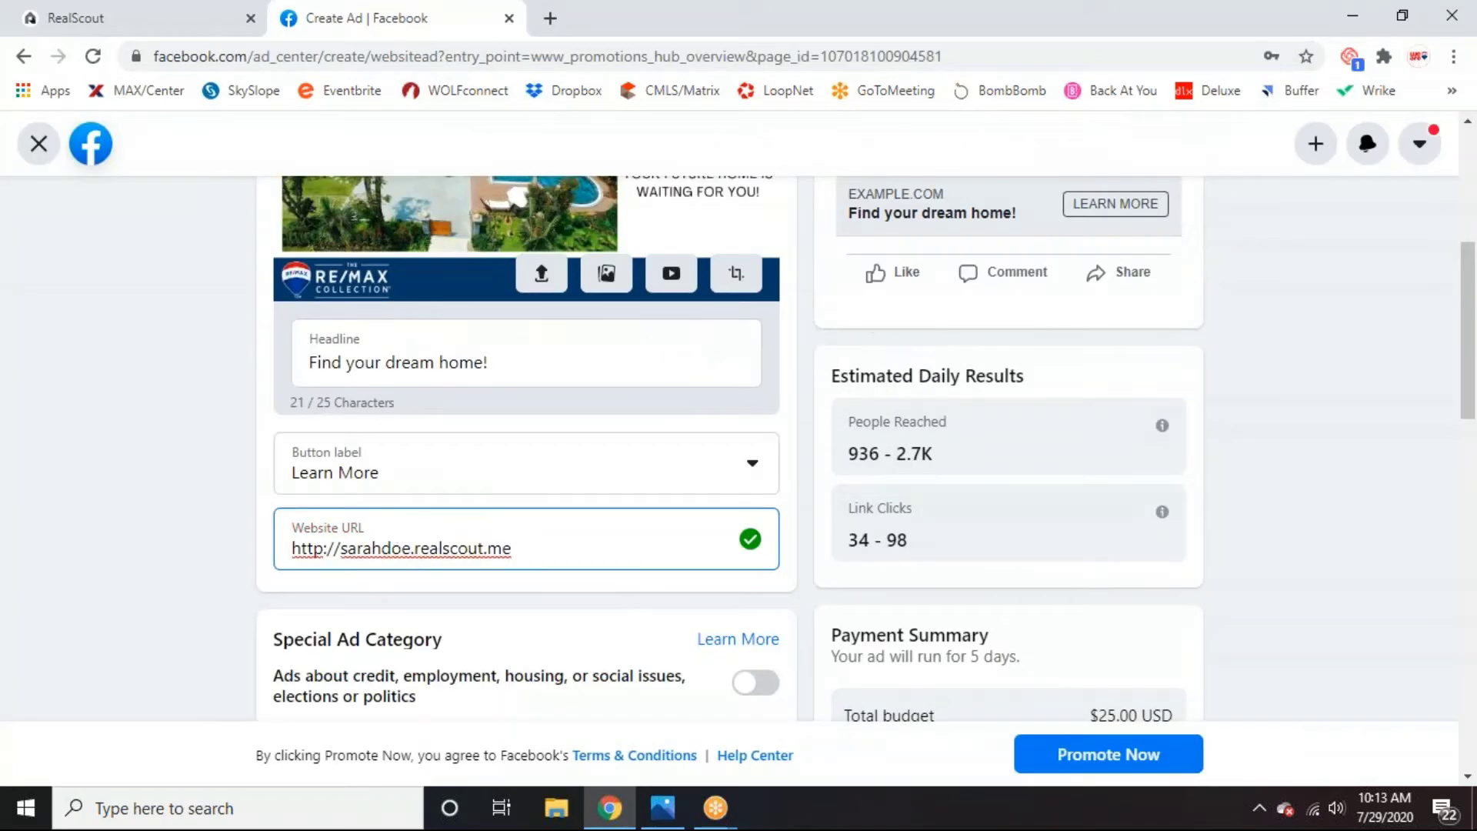
{"action": "scroll", "coordinate": [615, 556], "scroll_direction": "down", "scroll_amount": 1}
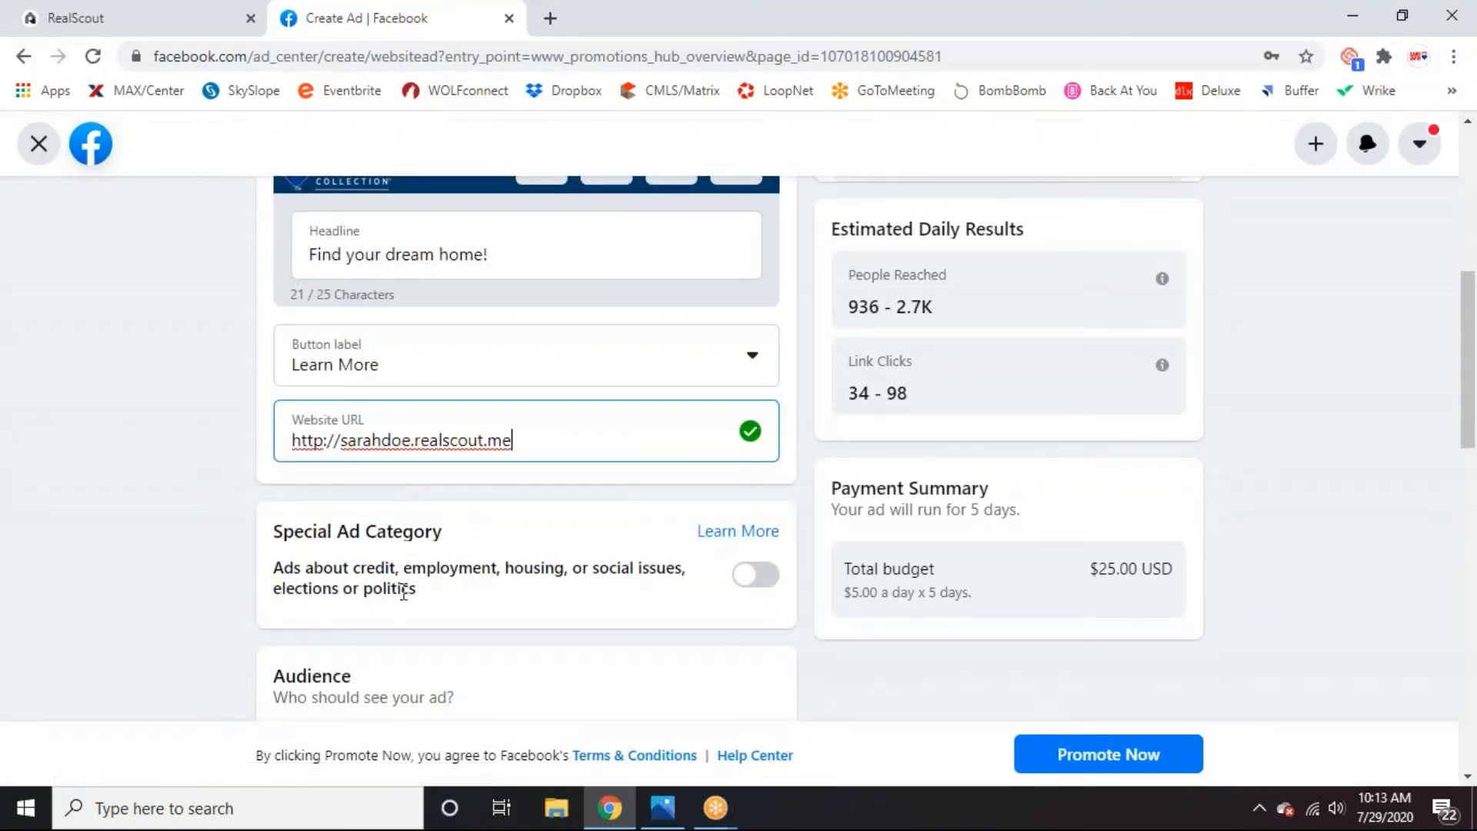
Switch on Special Ad Category and set the ad category to Housing.
{"action": "left_click", "coordinate": [742, 592]}
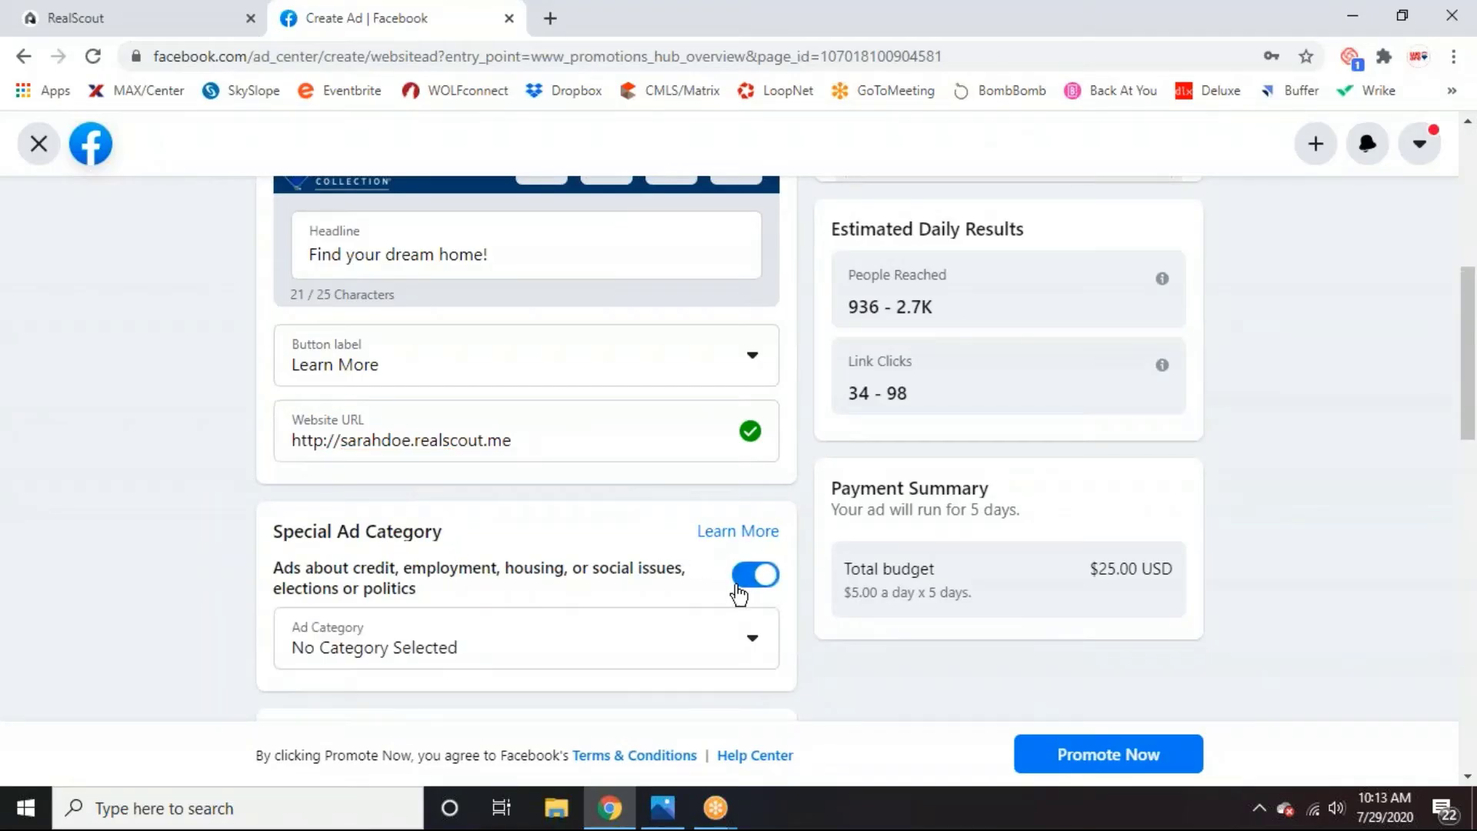
{"action": "left_click", "coordinate": [652, 636]}
{"action": "scroll", "coordinate": [649, 632], "scroll_direction": "down", "scroll_amount": 3}
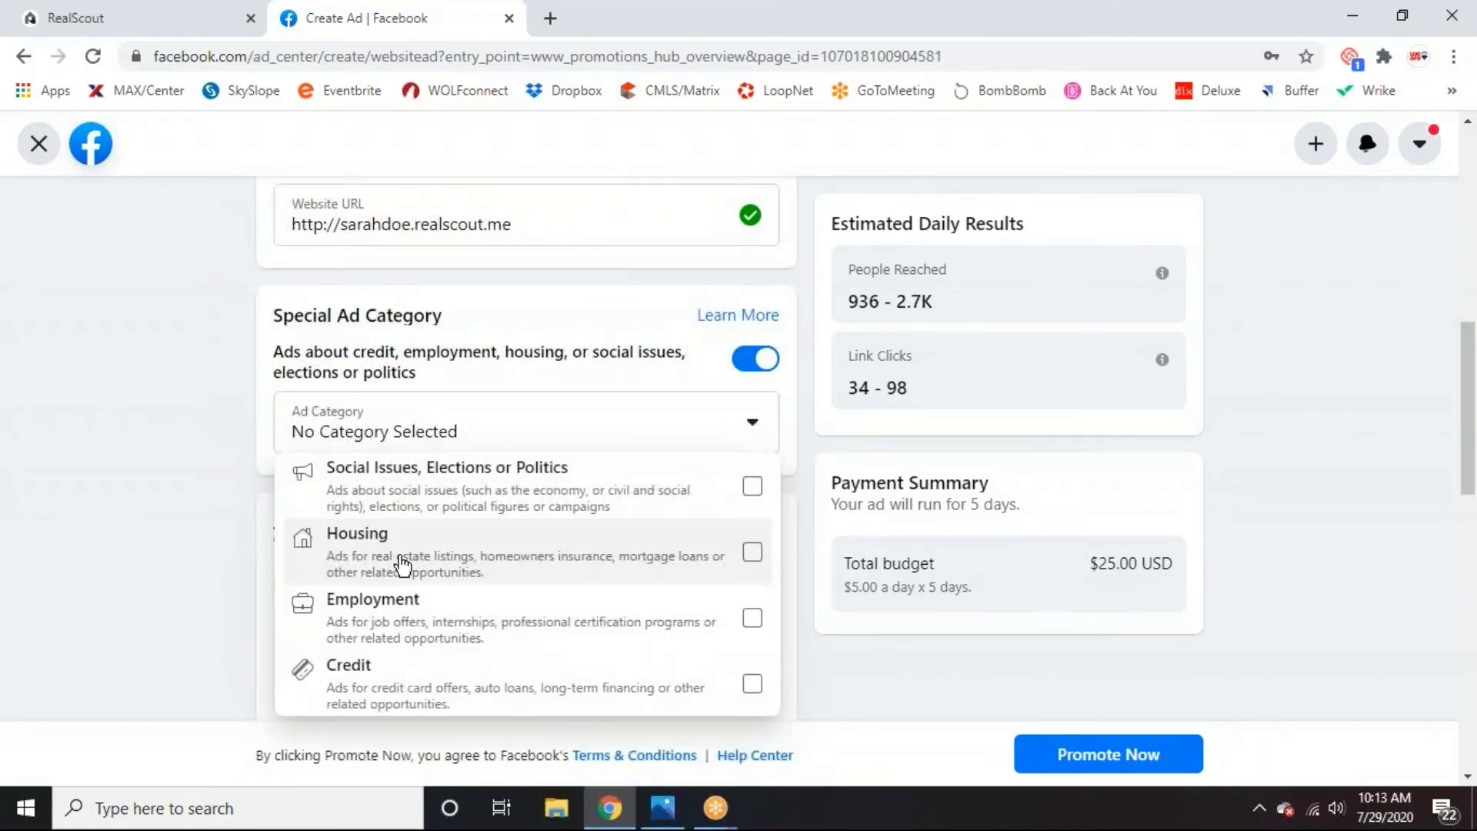
{"action": "left_click", "coordinate": [753, 561]}
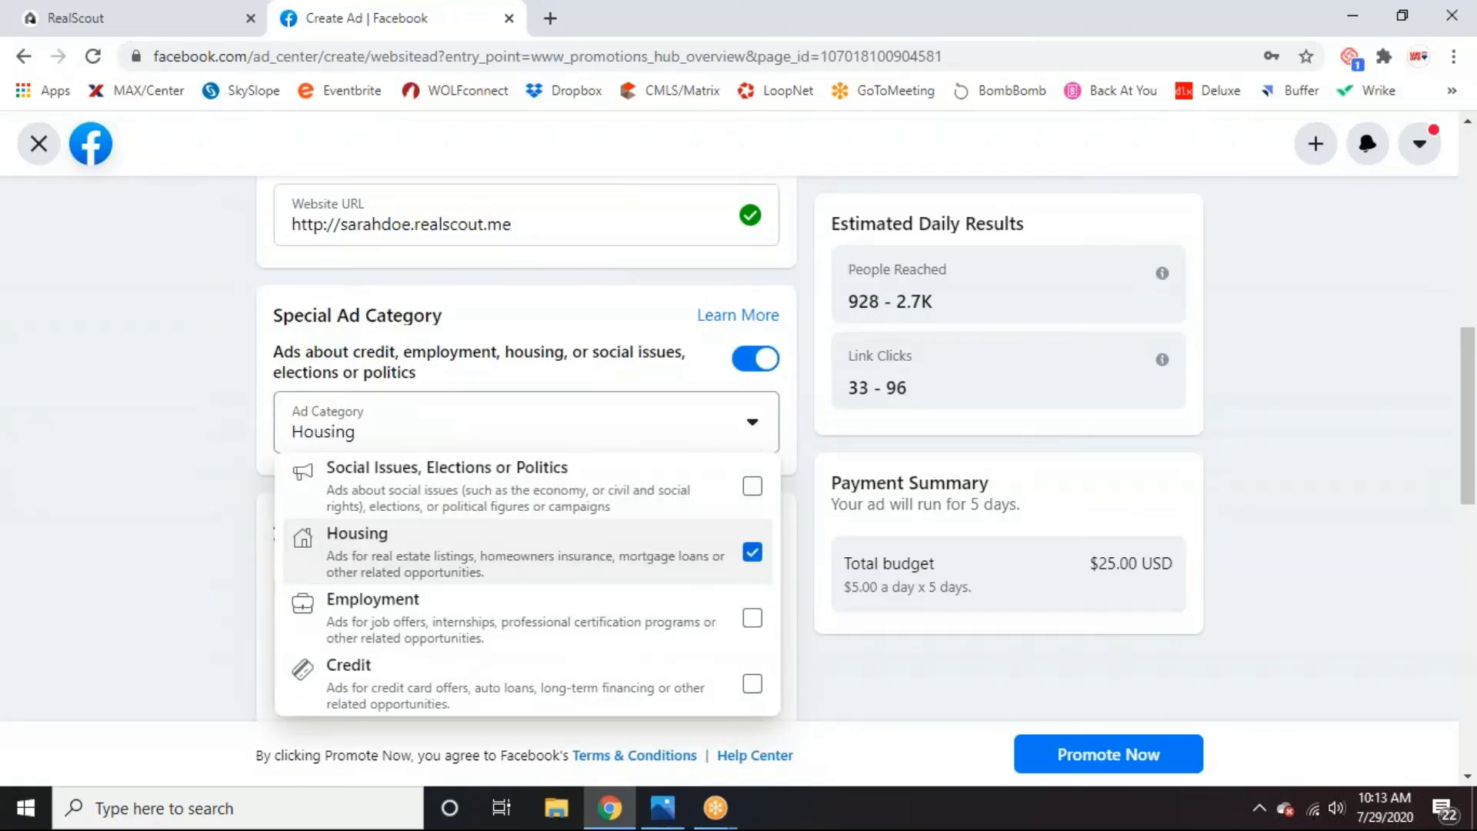
{"action": "left_click", "coordinate": [753, 428]}
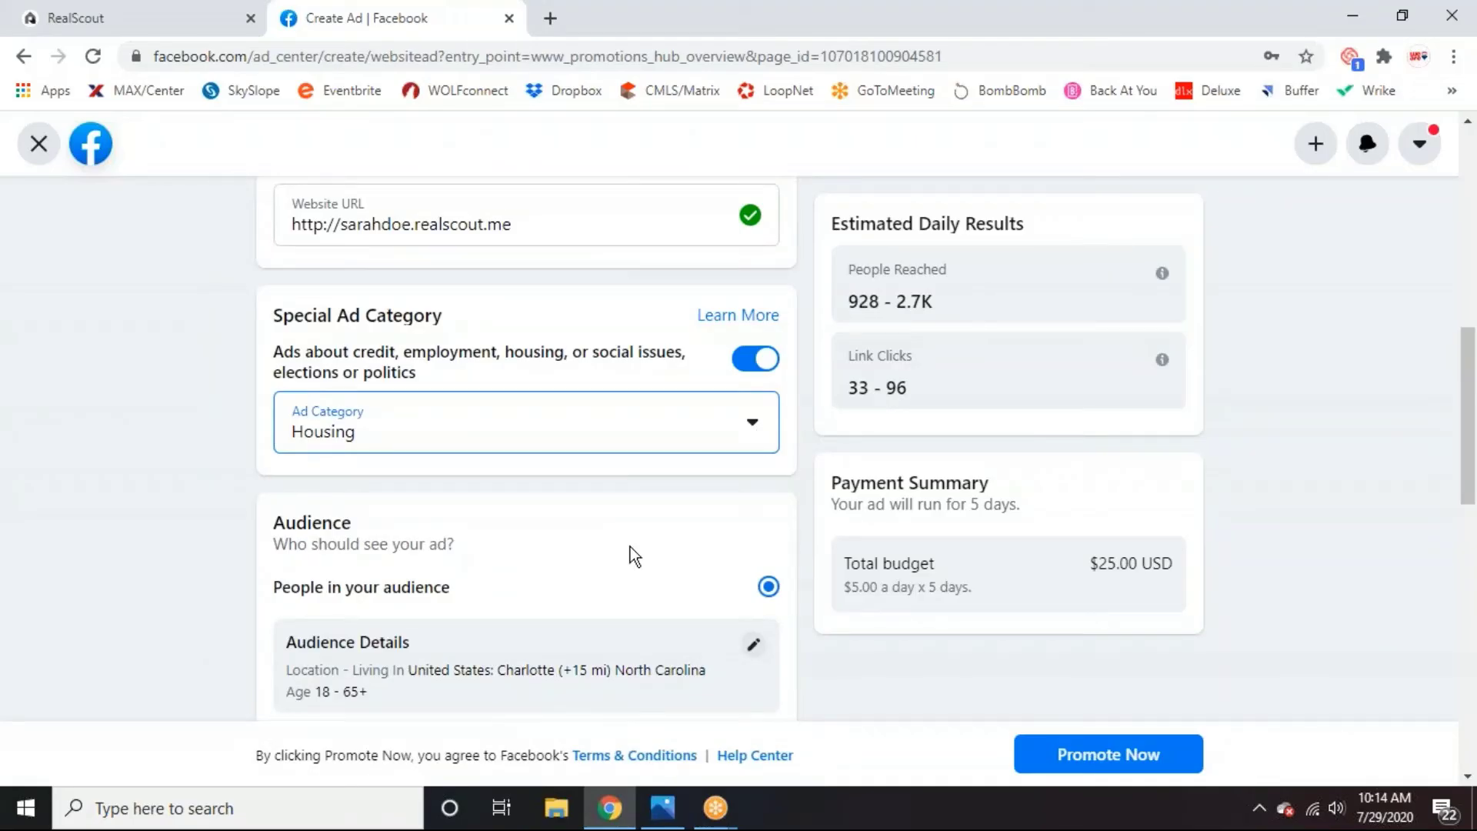
{"action": "scroll", "coordinate": [670, 587], "scroll_direction": "down", "scroll_amount": 1}
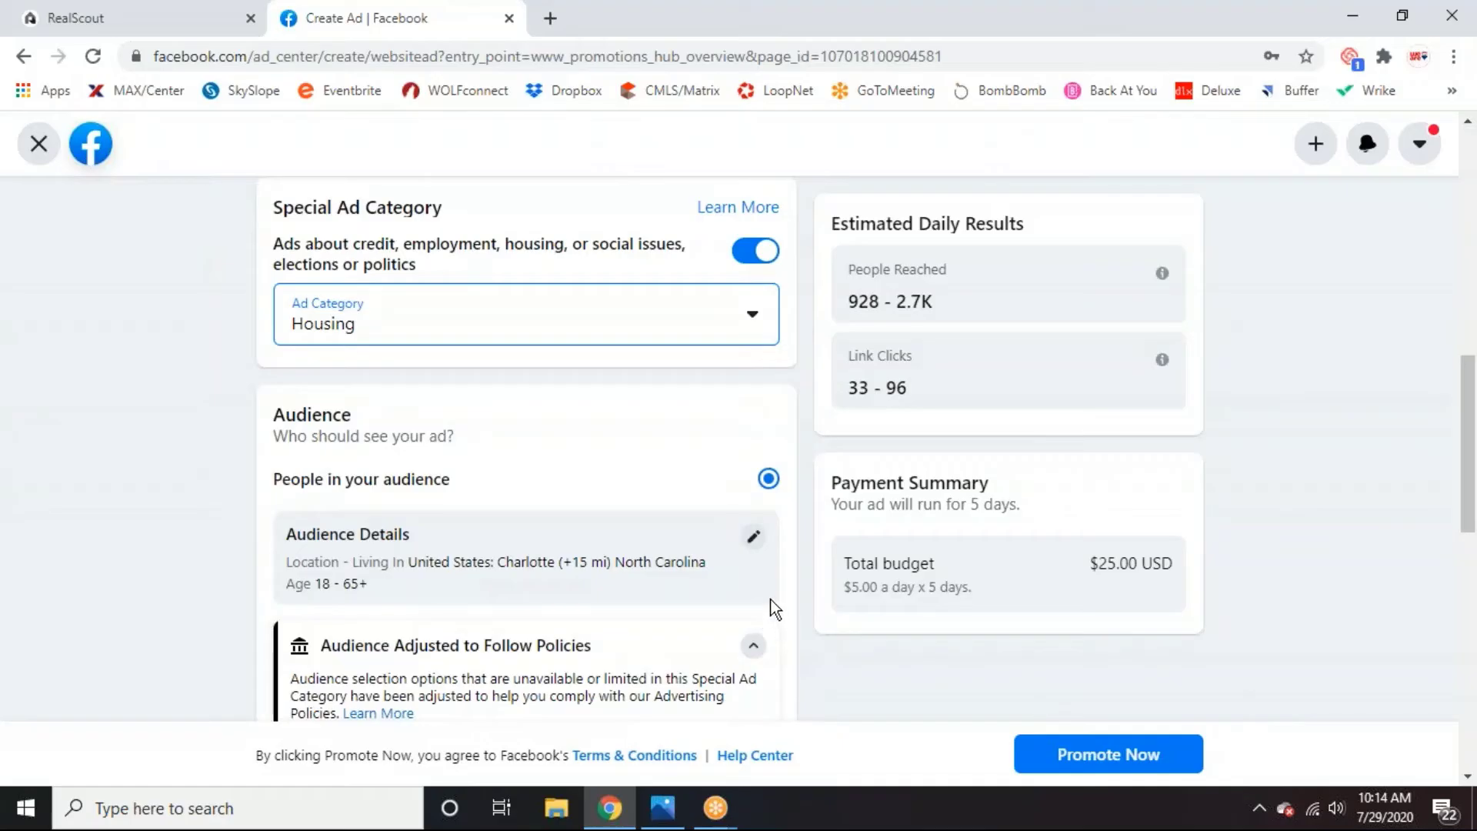
{"action": "scroll", "coordinate": [772, 455], "scroll_direction": "down", "scroll_amount": 1}
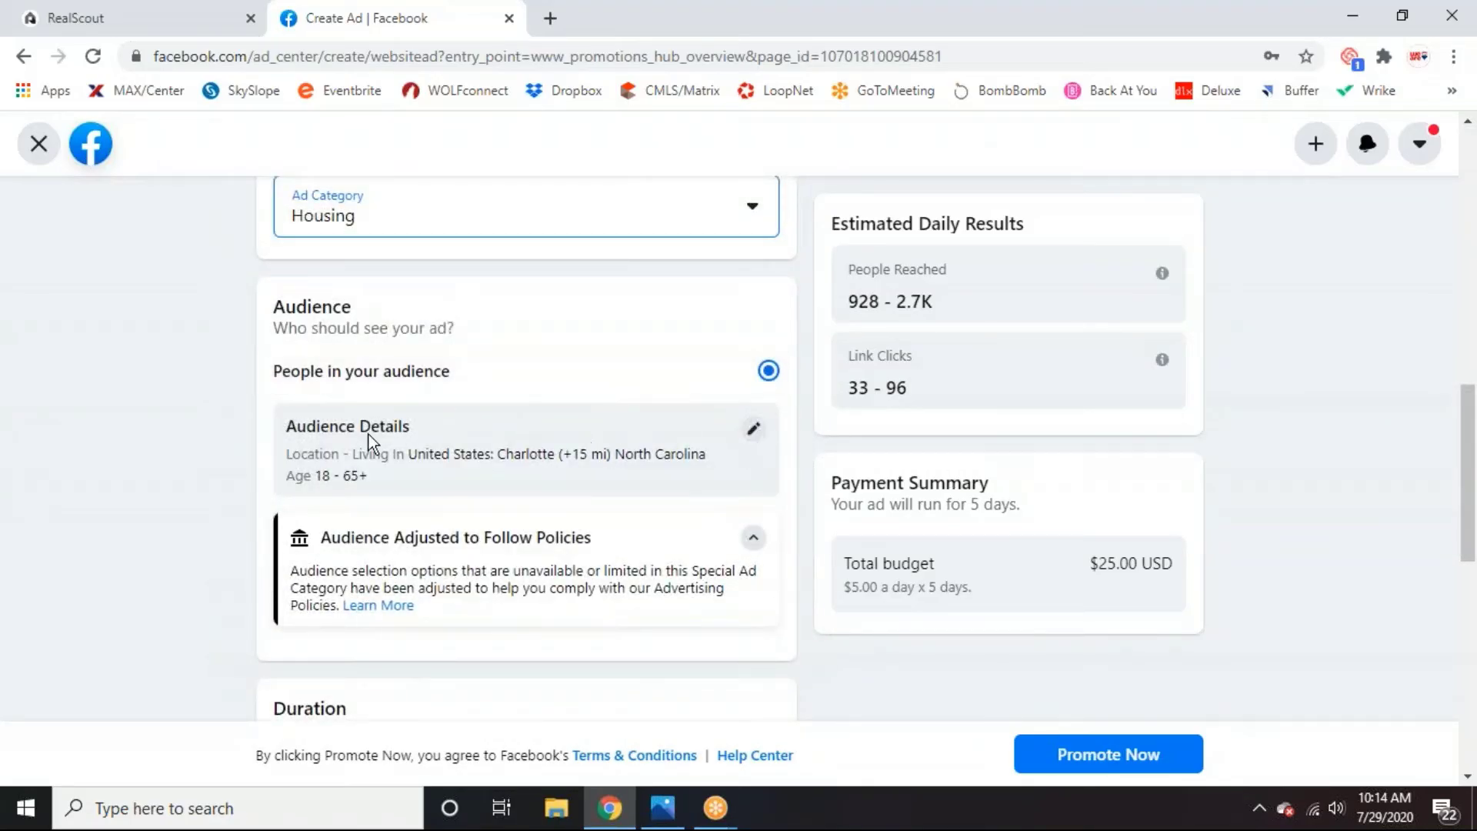
Set the audience location to Charlotte, North Carolina, keeping the 15-mile radius.
{"action": "left_click", "coordinate": [754, 429]}
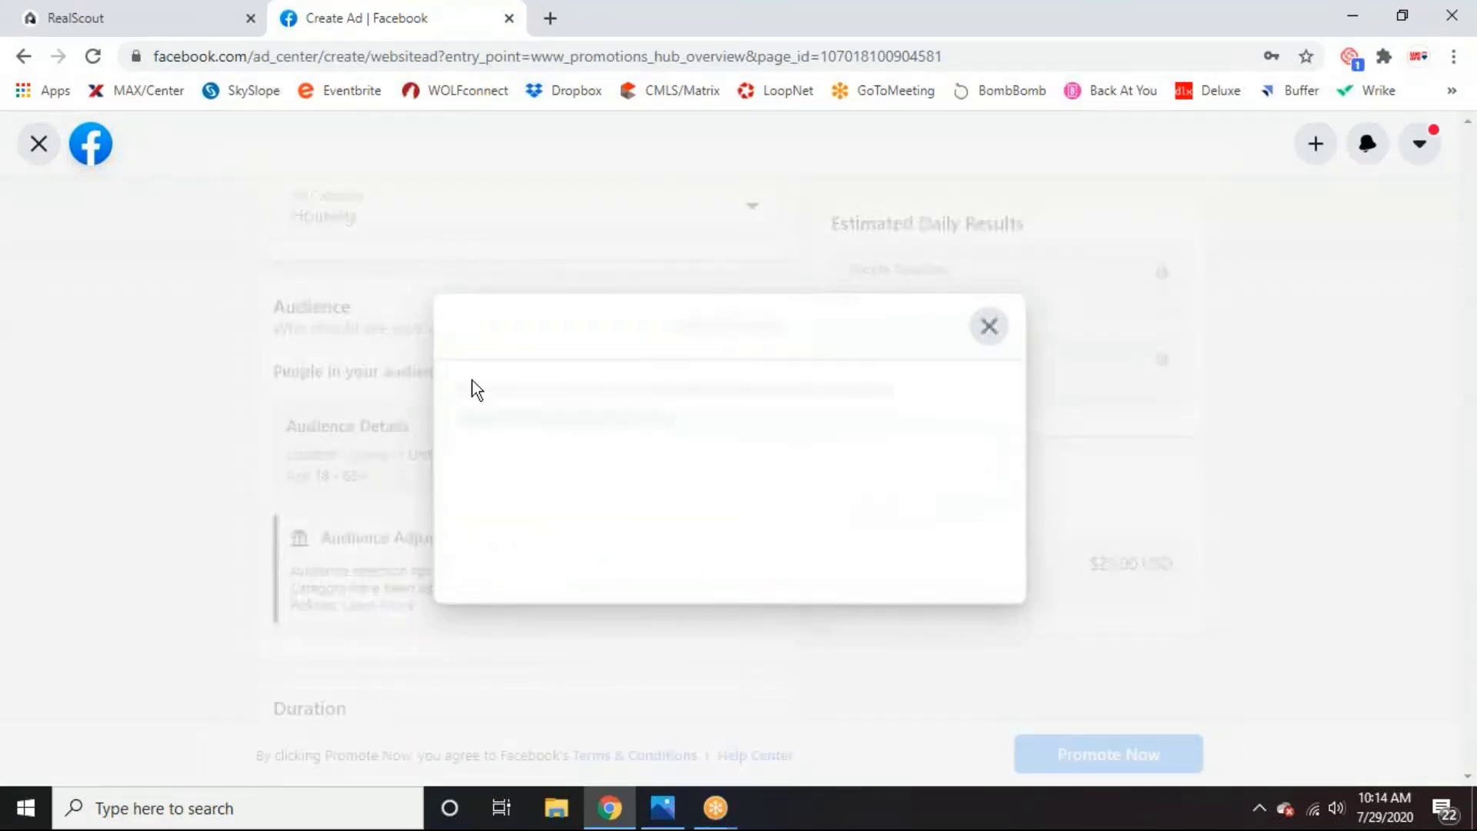
{"action": "scroll", "coordinate": [687, 492], "scroll_direction": "down", "scroll_amount": 2}
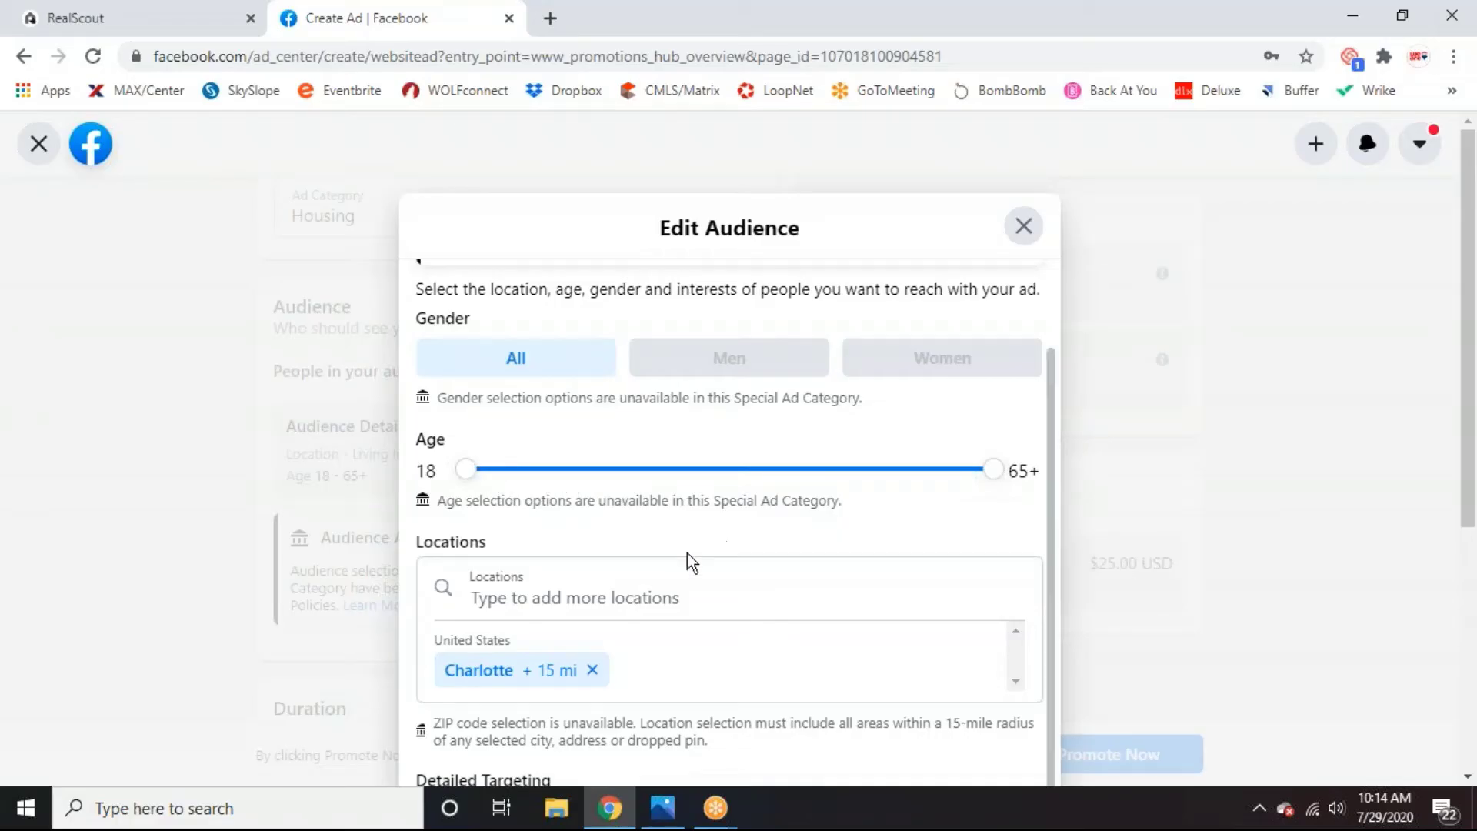
{"action": "left_click", "coordinate": [727, 573]}
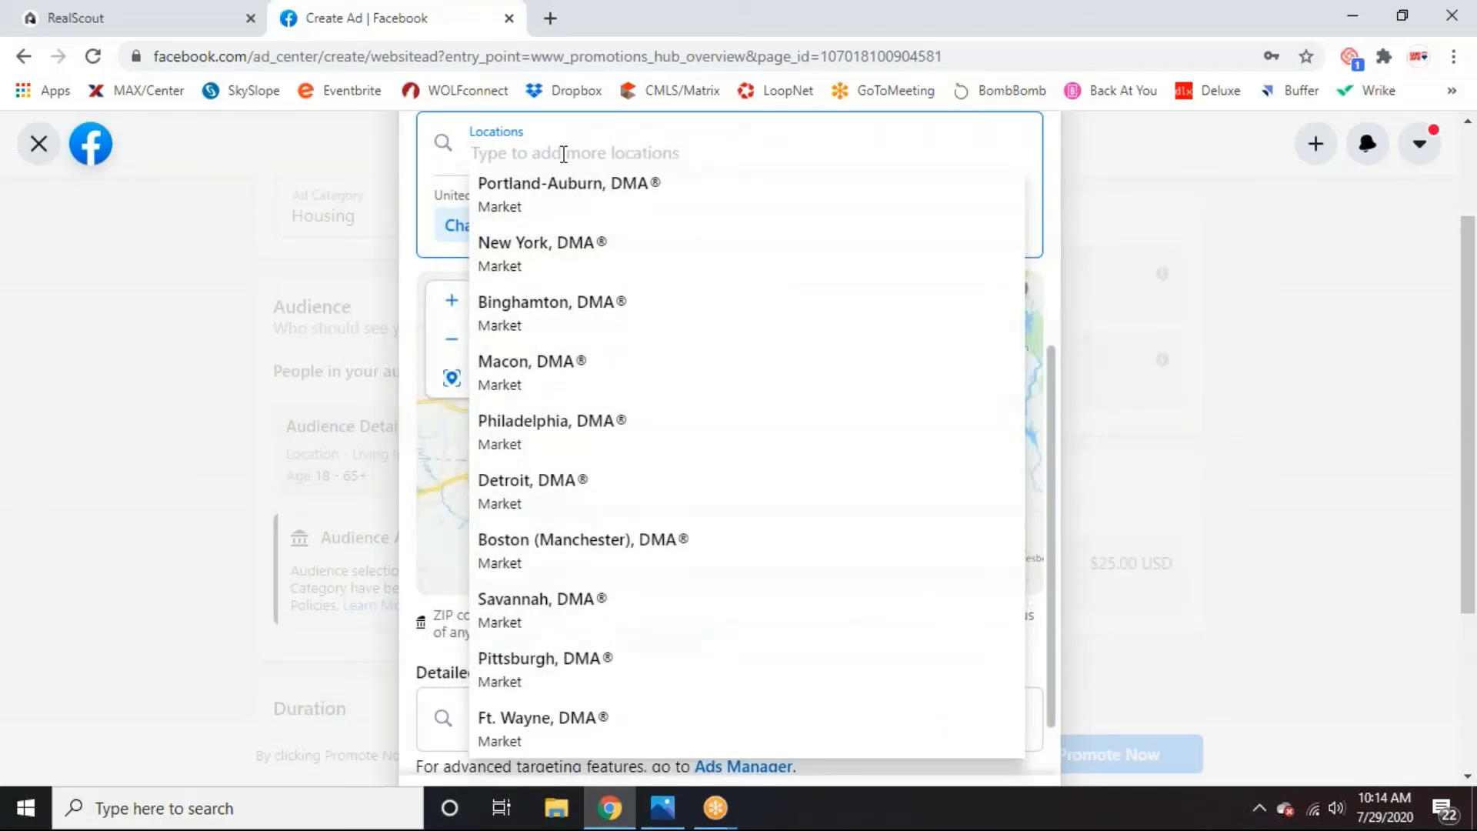
{"action": "type", "text": "charlotte"}
{"action": "left_click", "coordinate": [678, 270]}
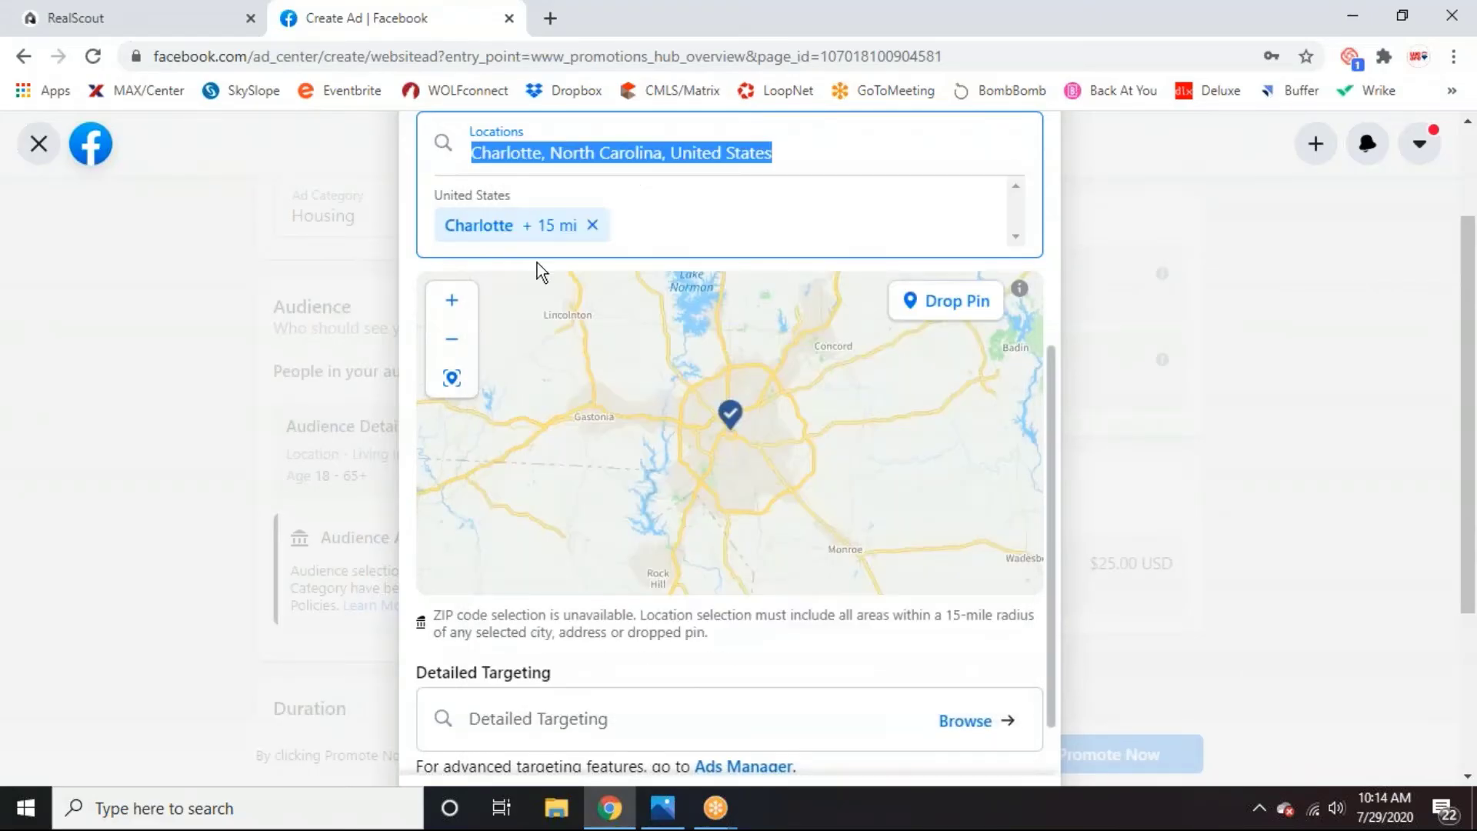
{"action": "left_click", "coordinate": [649, 240]}
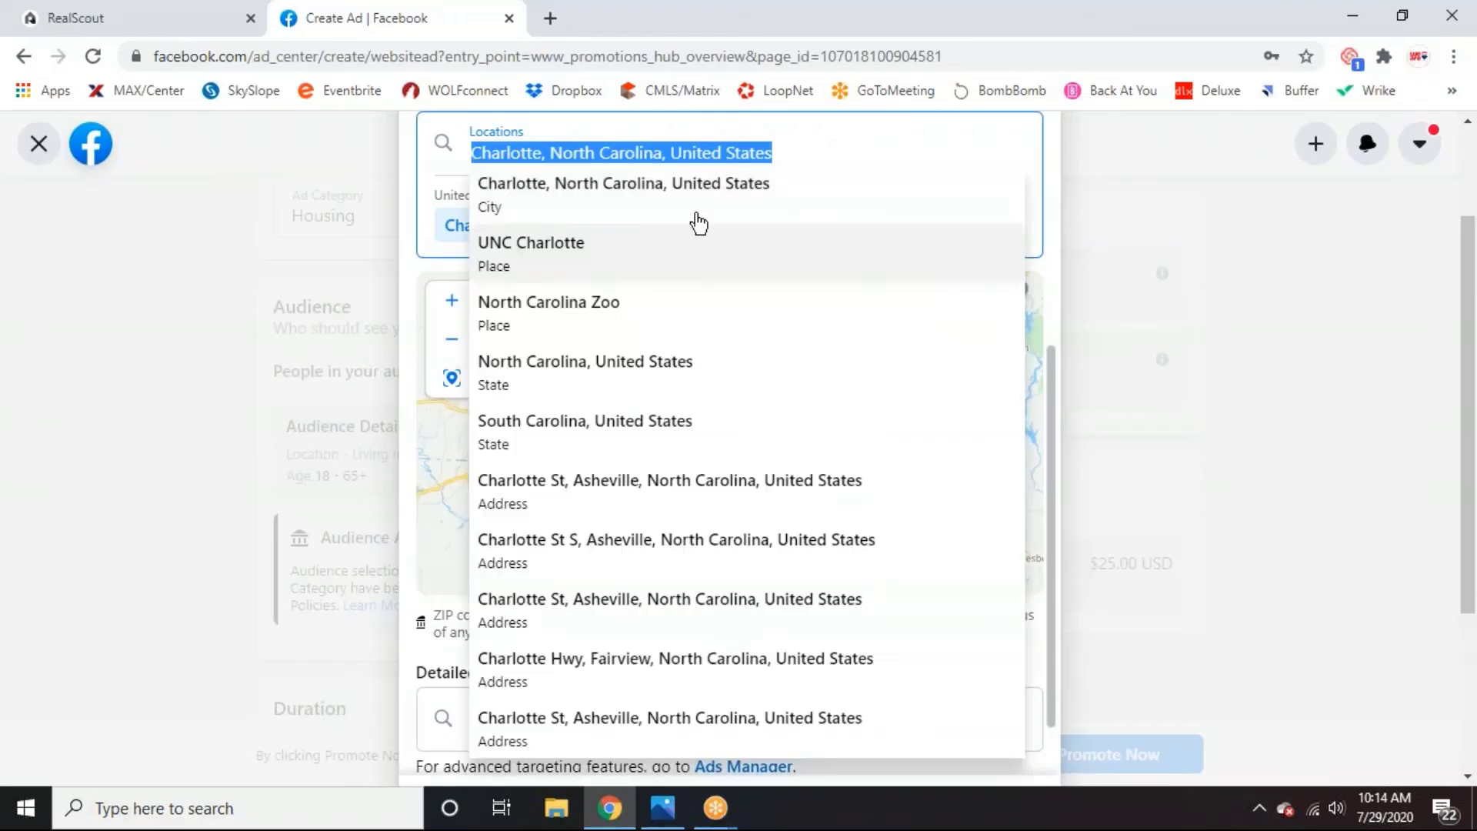
{"action": "left_click", "coordinate": [660, 201]}
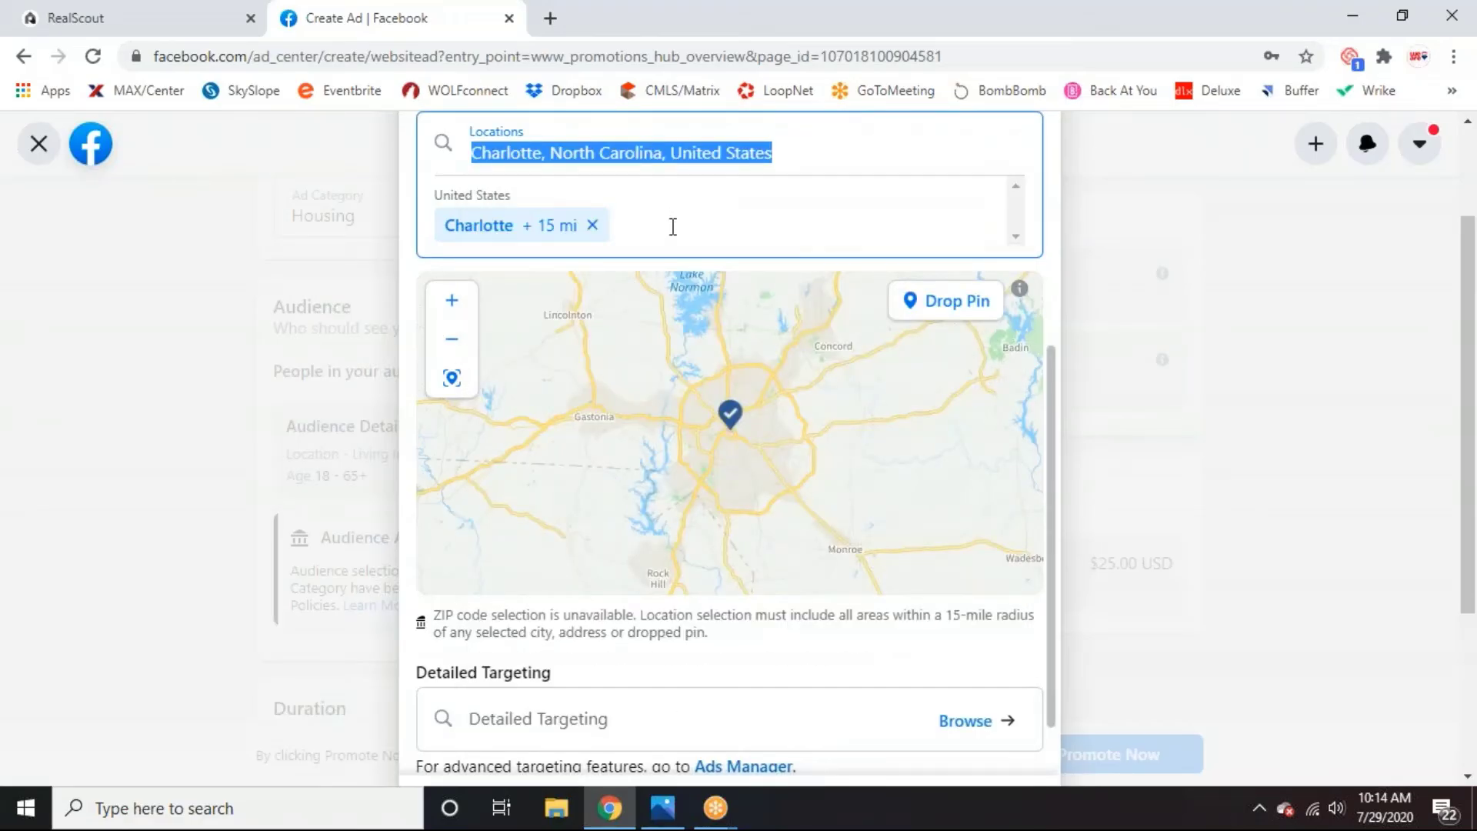
{"action": "left_click", "coordinate": [668, 228]}
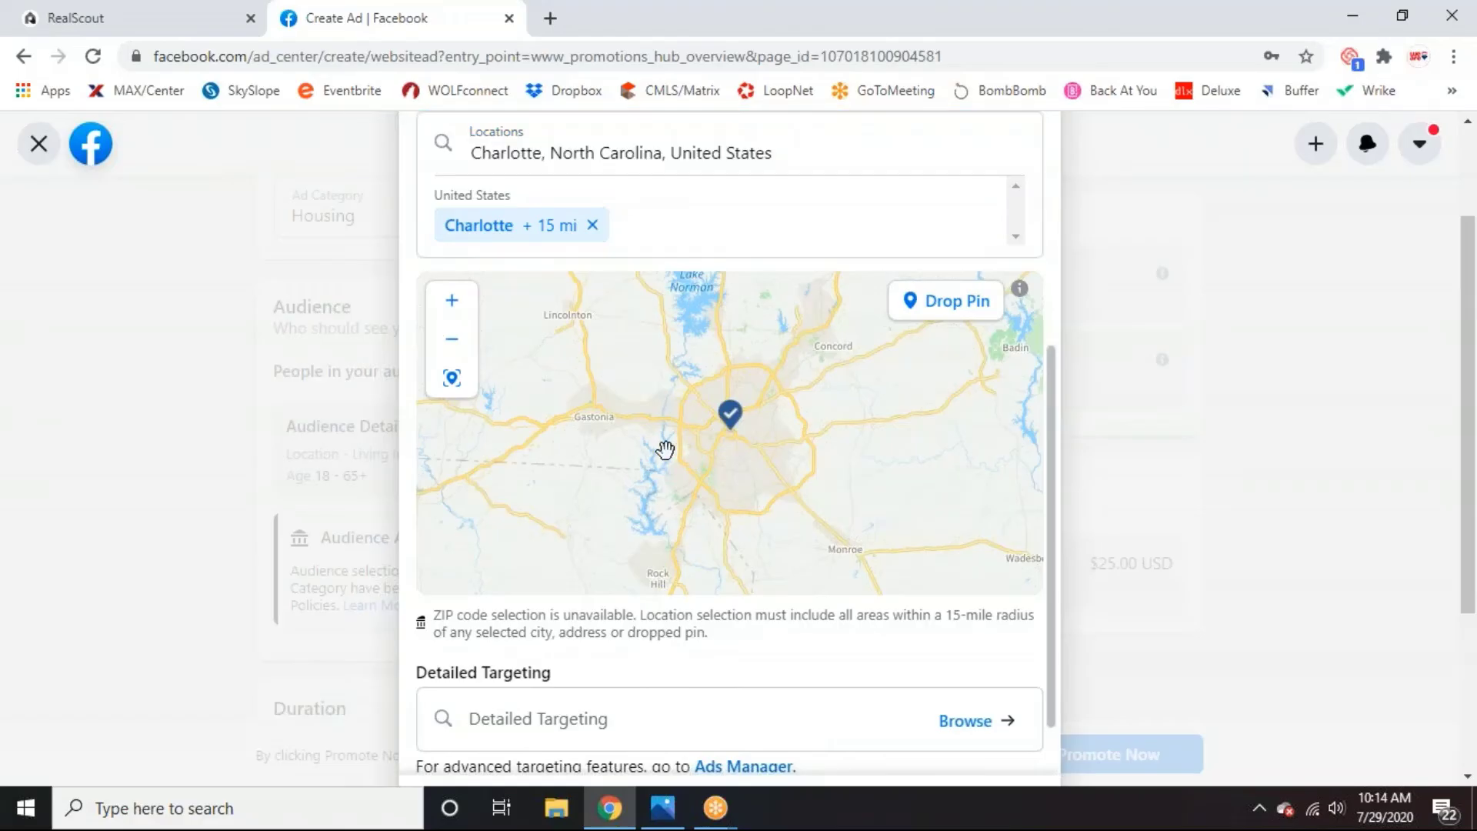
Begin adding detailed targeting to the audience.
{"action": "scroll", "coordinate": [666, 445], "scroll_direction": "down", "scroll_amount": 2}
{"action": "left_click", "coordinate": [672, 713]}
{"action": "scroll", "coordinate": [1000, 661], "scroll_direction": "down", "scroll_amount": 1}
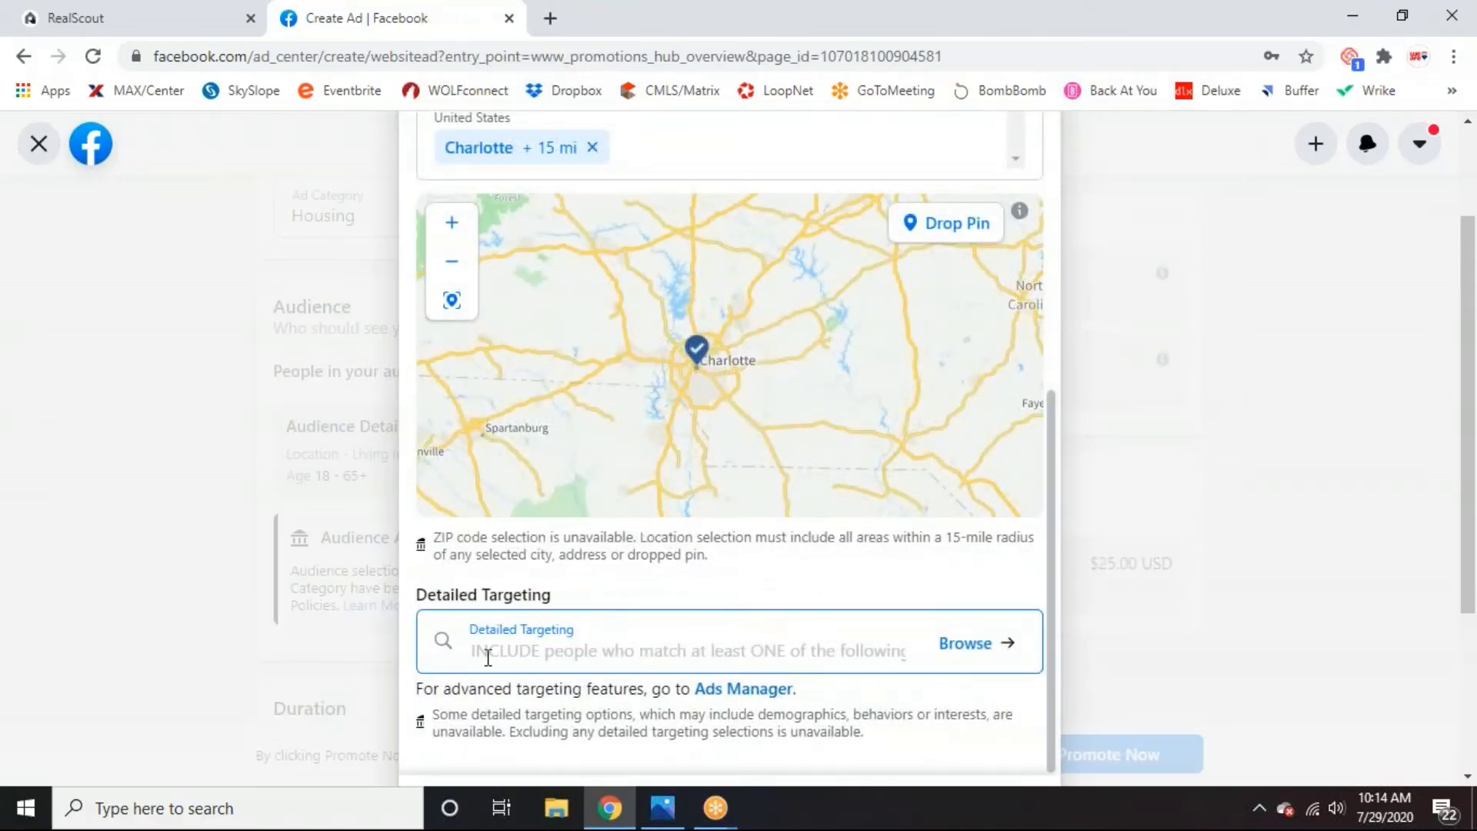
Search 'zillo' and add Zillow and Premier Agent - Zillow & Trulia as interests.
{"action": "left_click", "coordinate": [990, 661]}
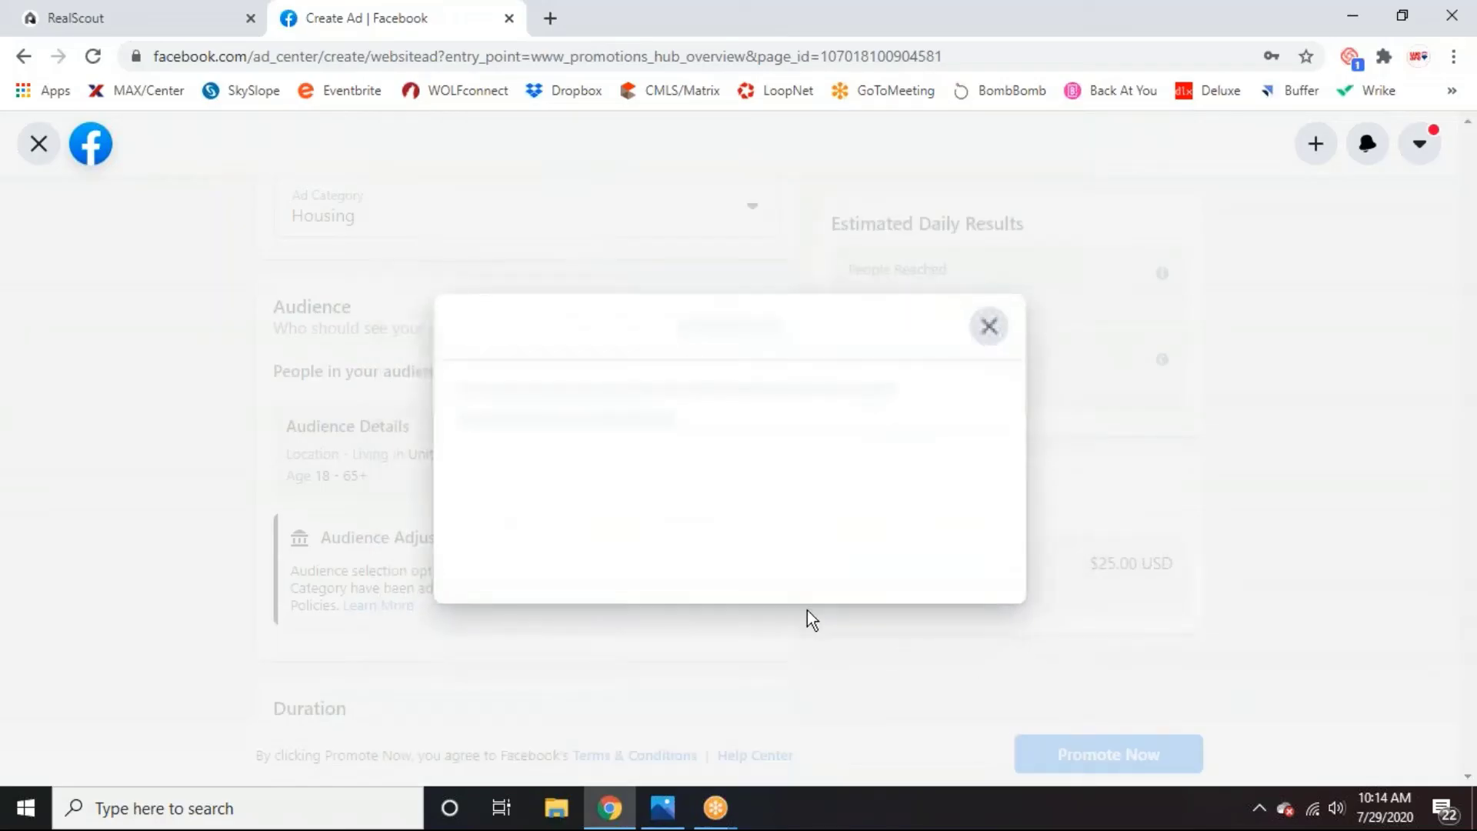
{"action": "left_click", "coordinate": [673, 412]}
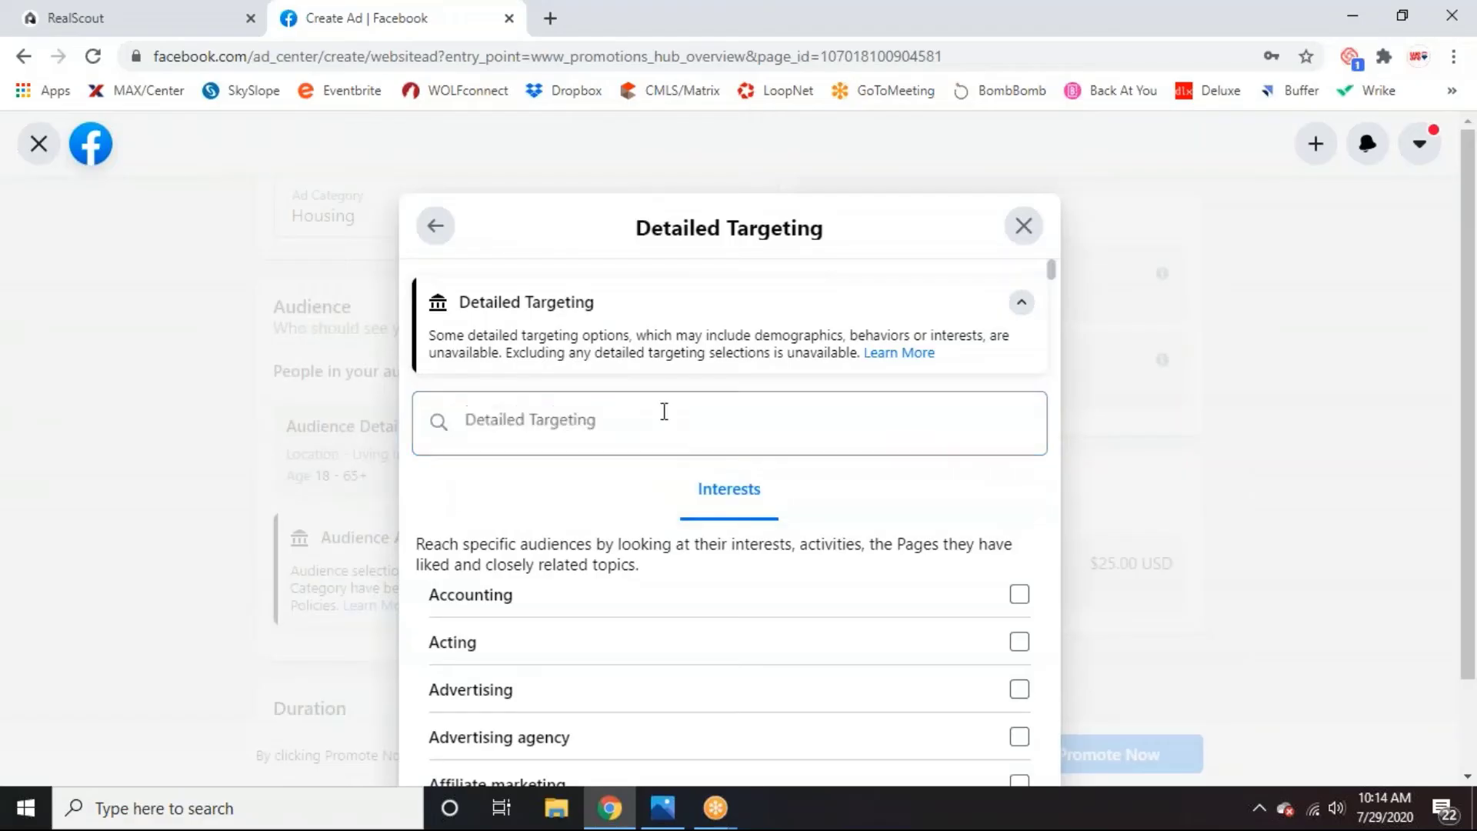
{"action": "left_click", "coordinate": [664, 412]}
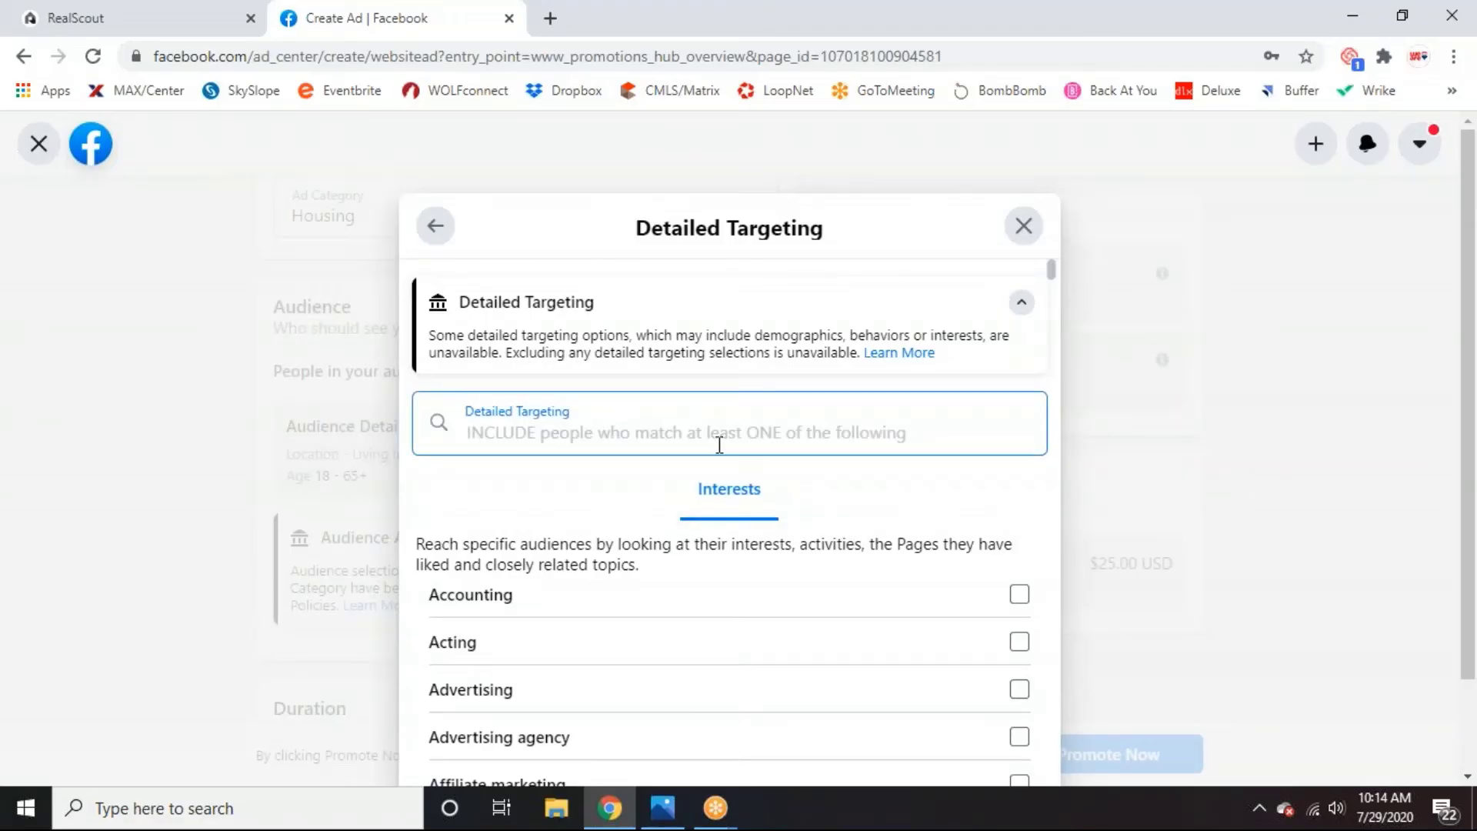
{"action": "scroll", "coordinate": [834, 465], "scroll_direction": "down", "scroll_amount": 3}
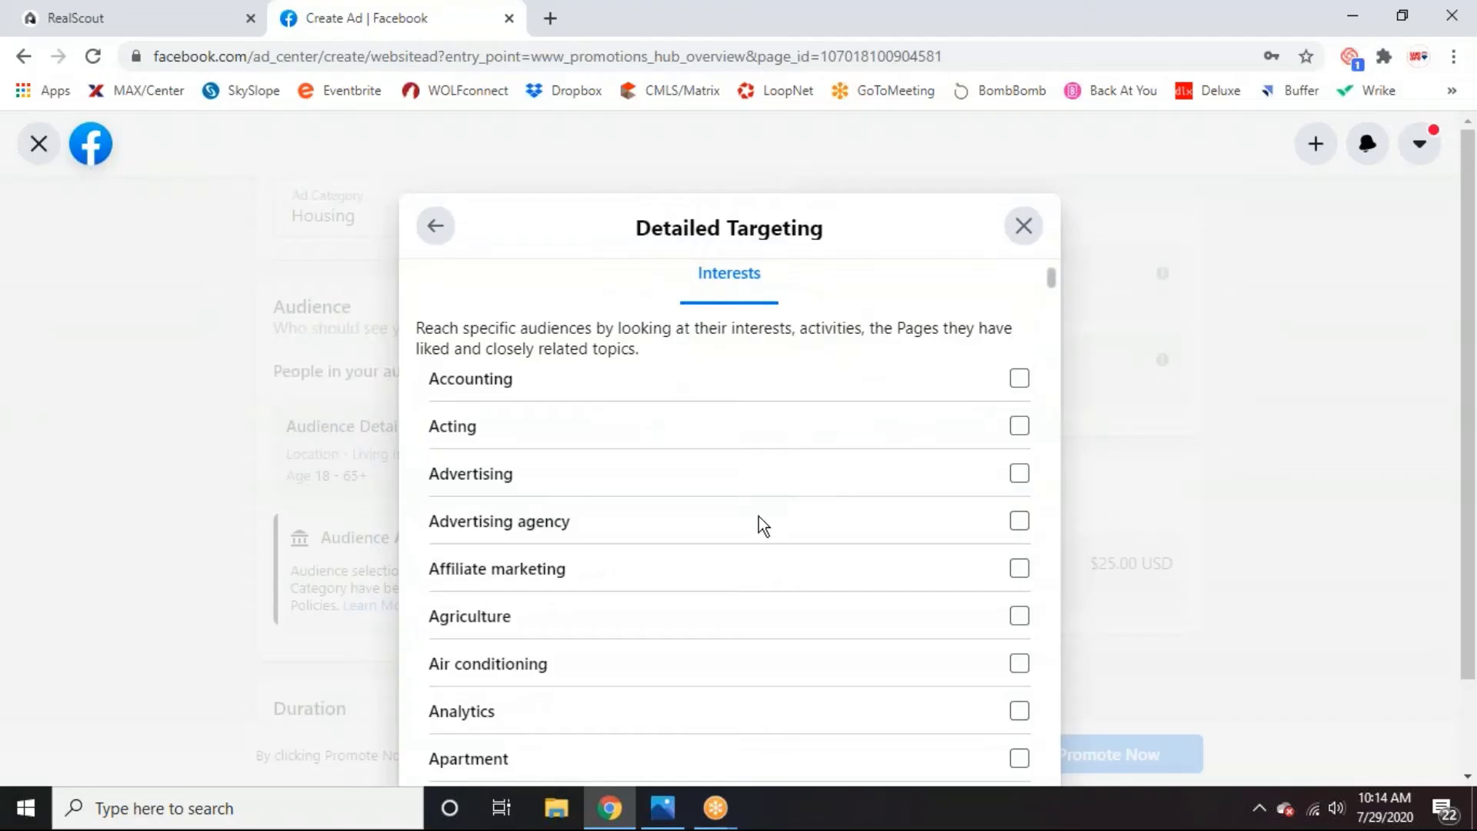
{"action": "scroll", "coordinate": [759, 516], "scroll_direction": "down", "scroll_amount": 2}
{"action": "scroll", "coordinate": [759, 520], "scroll_direction": "up", "scroll_amount": 4}
{"action": "left_click", "coordinate": [683, 414]}
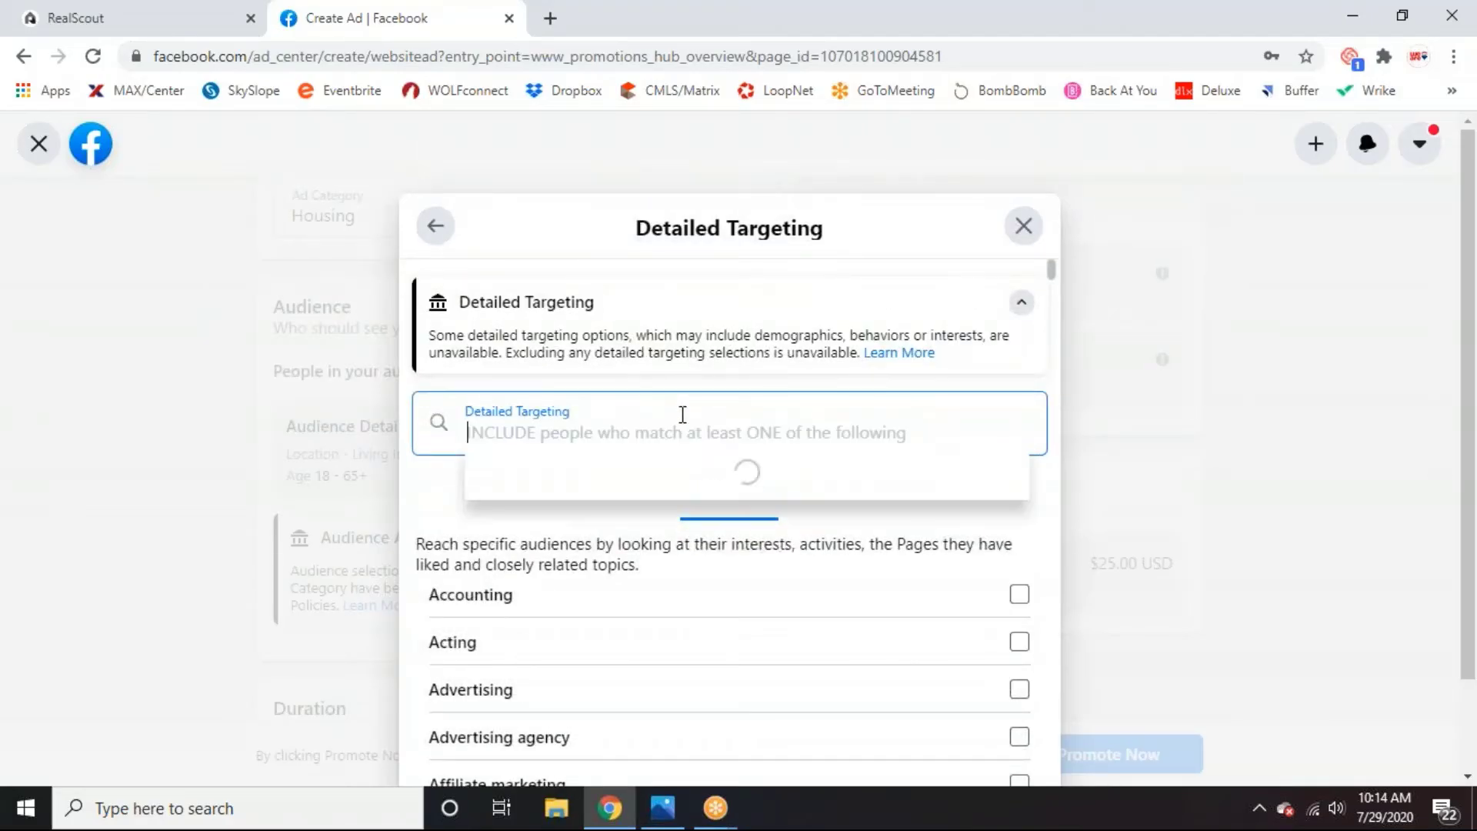
{"action": "type", "text": "zillo"}
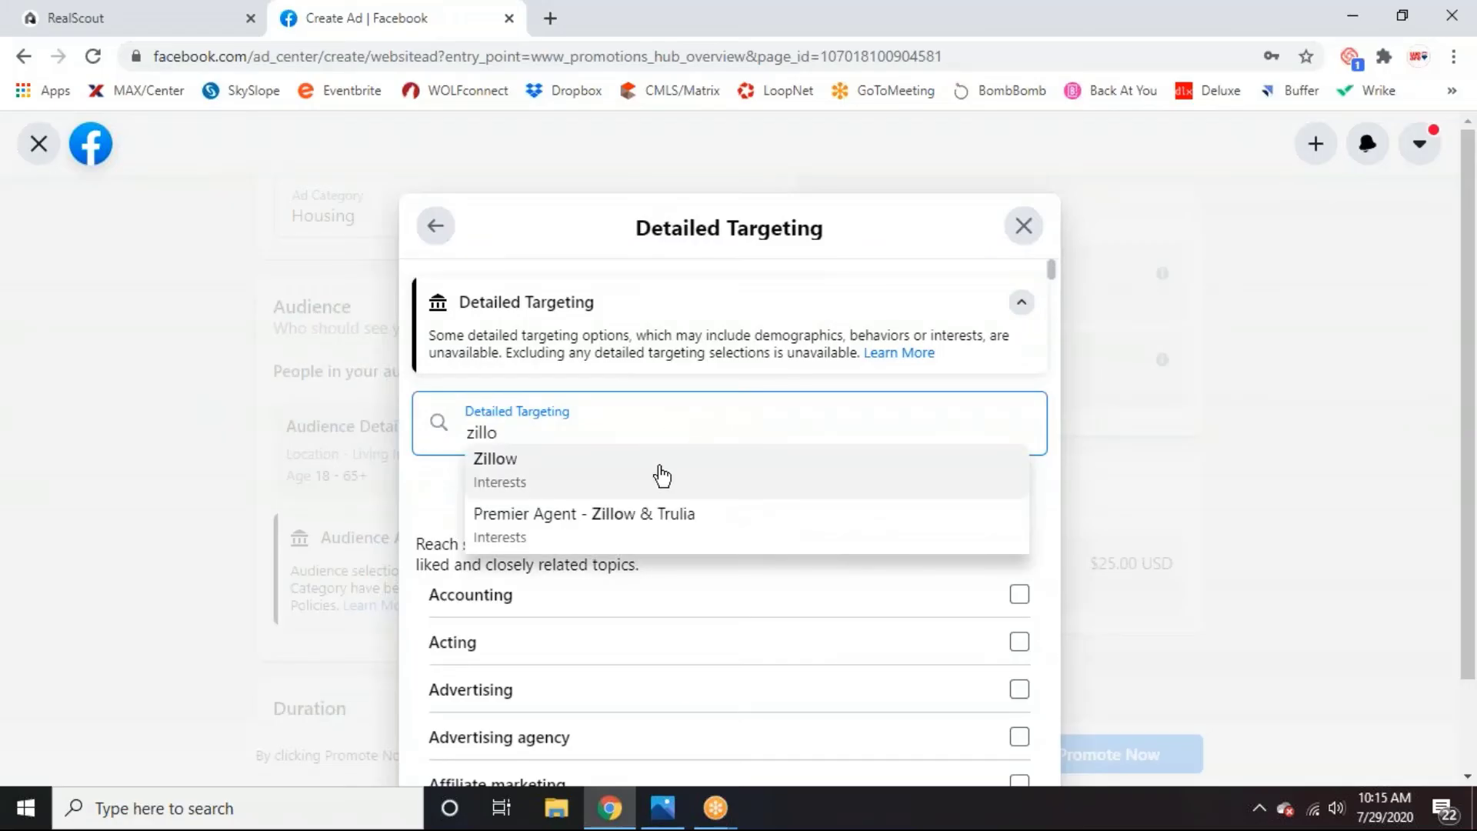
{"action": "left_click", "coordinate": [659, 471]}
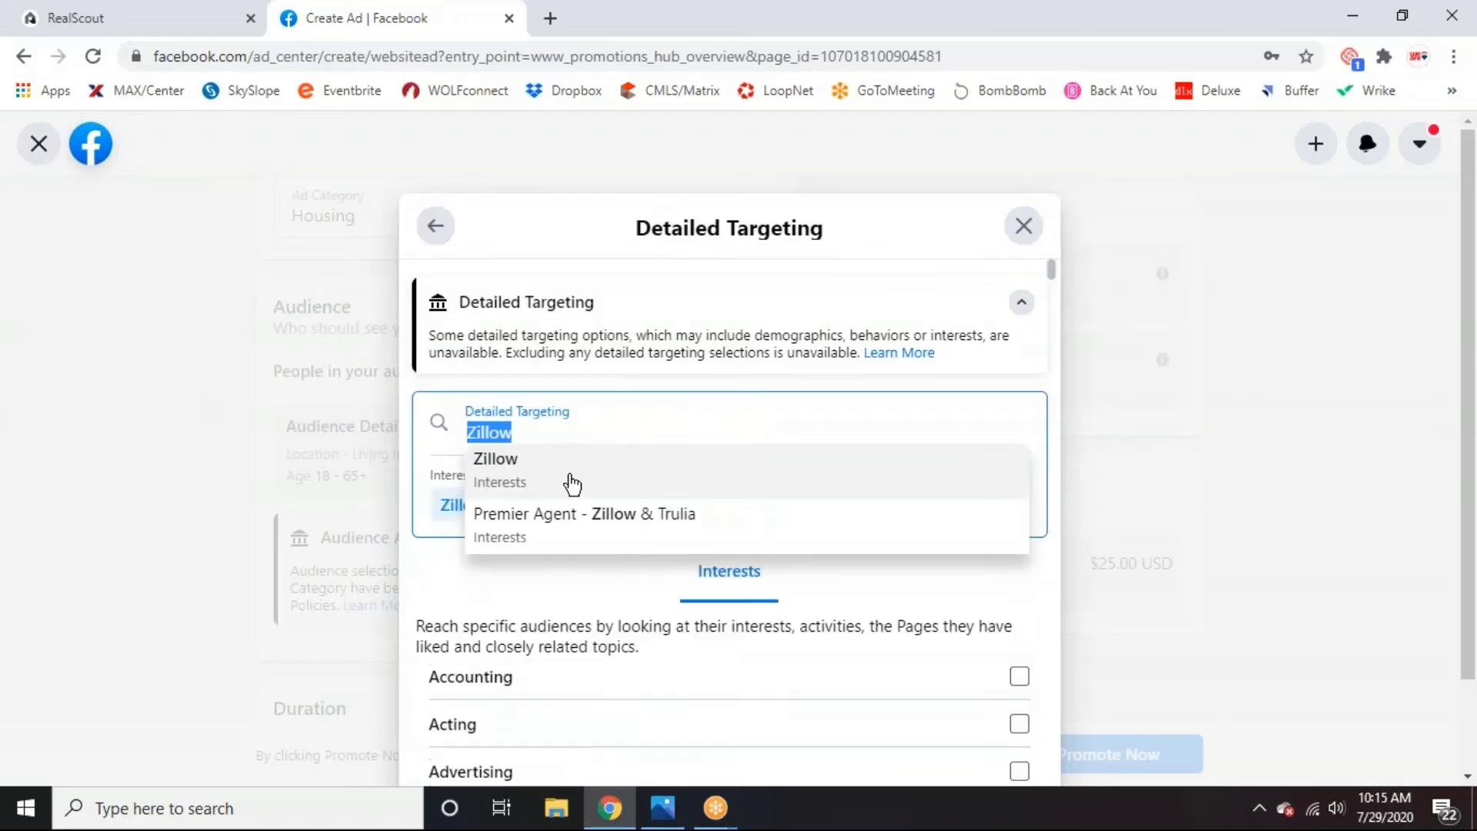
{"action": "left_click", "coordinate": [563, 527]}
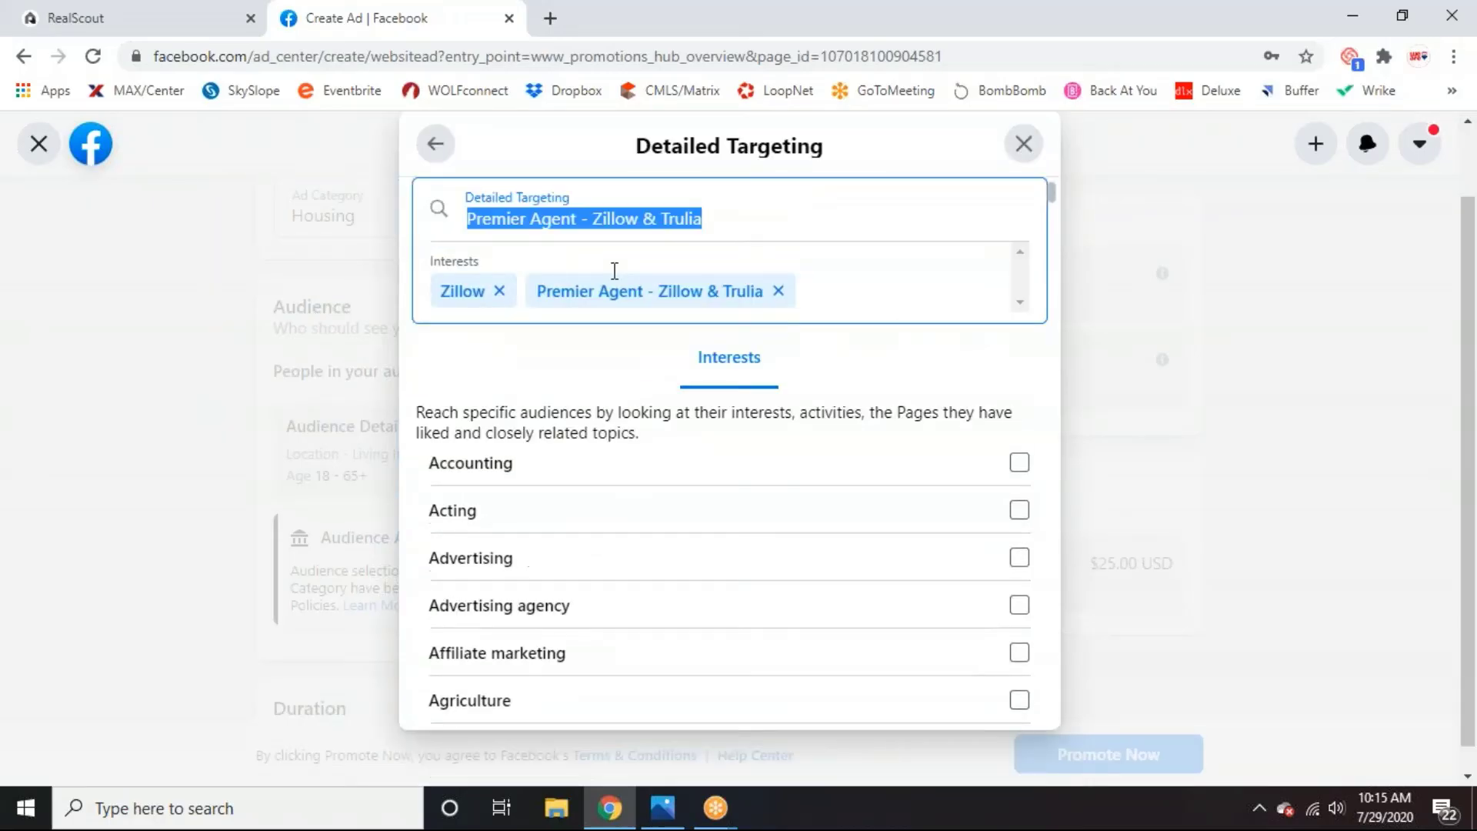
Search 'first-time buyer' and add First-time buyer as an interest.
{"action": "left_click", "coordinate": [730, 255]}
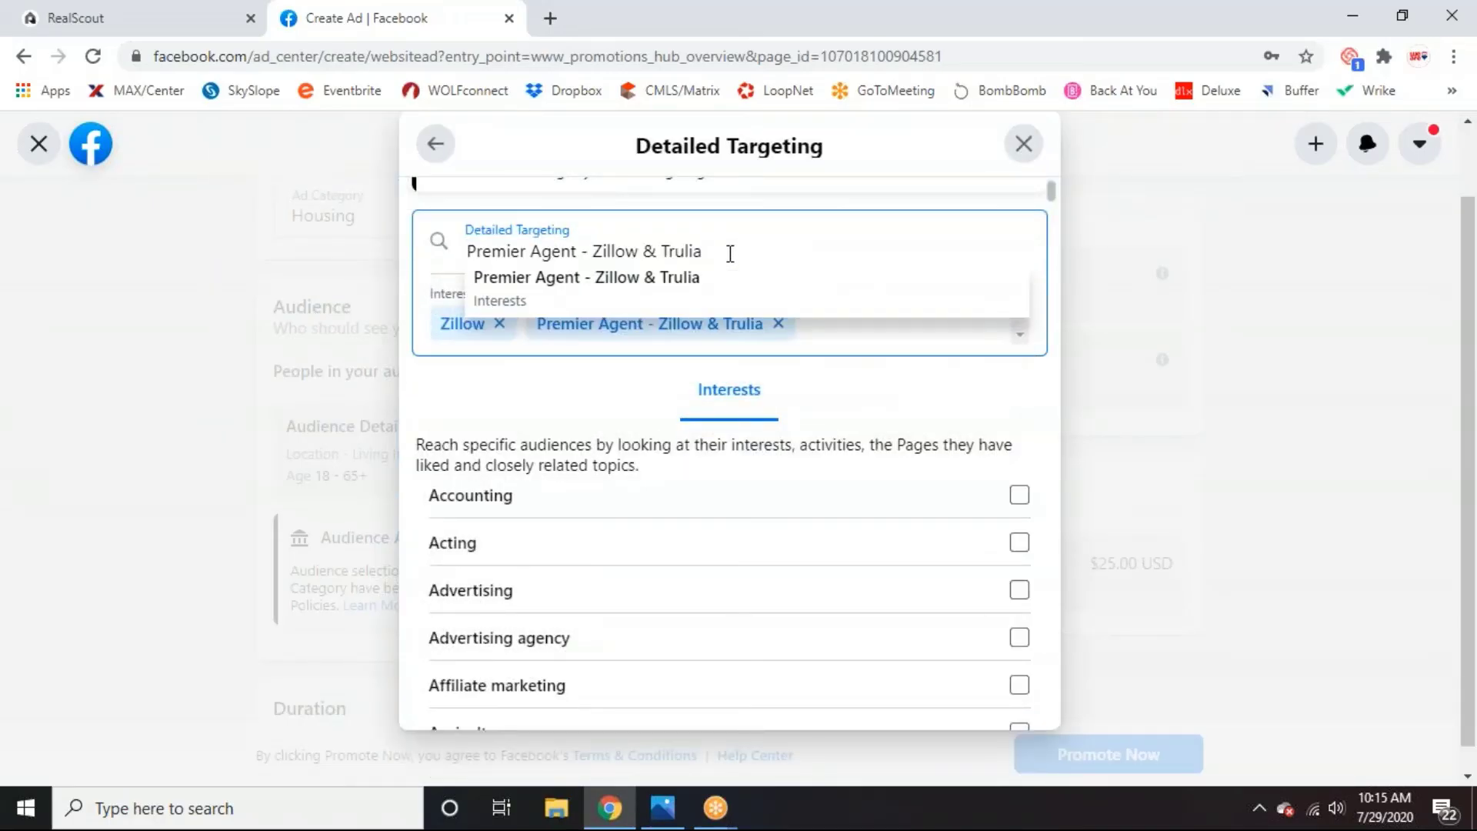
{"action": "key", "text": "shift+Left"}
{"action": "key", "text": "shift+Left"}
{"action": "key", "text": "shift+Left"}
{"action": "key", "text": "shift+Left"}
{"action": "key", "text": "shift+Left"}
{"action": "key", "text": "shift+Left"}
{"action": "key", "text": "shift+Left"}
{"action": "key", "text": "shift+Left"}
{"action": "key", "text": "shift+Left"}
{"action": "key", "text": "shift+Left"}
{"action": "key", "text": "shift+Left"}
{"action": "key", "text": "shift+Left"}
{"action": "key", "text": "shift+Left"}
{"action": "key", "text": "shift+Left"}
{"action": "key", "text": "shift+Left"}
{"action": "key", "text": "shift+Left"}
{"action": "key", "text": "shift+Left"}
{"action": "key", "text": "shift+Left"}
{"action": "key", "text": "shift+Left"}
{"action": "key", "text": "shift+Left"}
{"action": "key", "text": "BackSpace"}
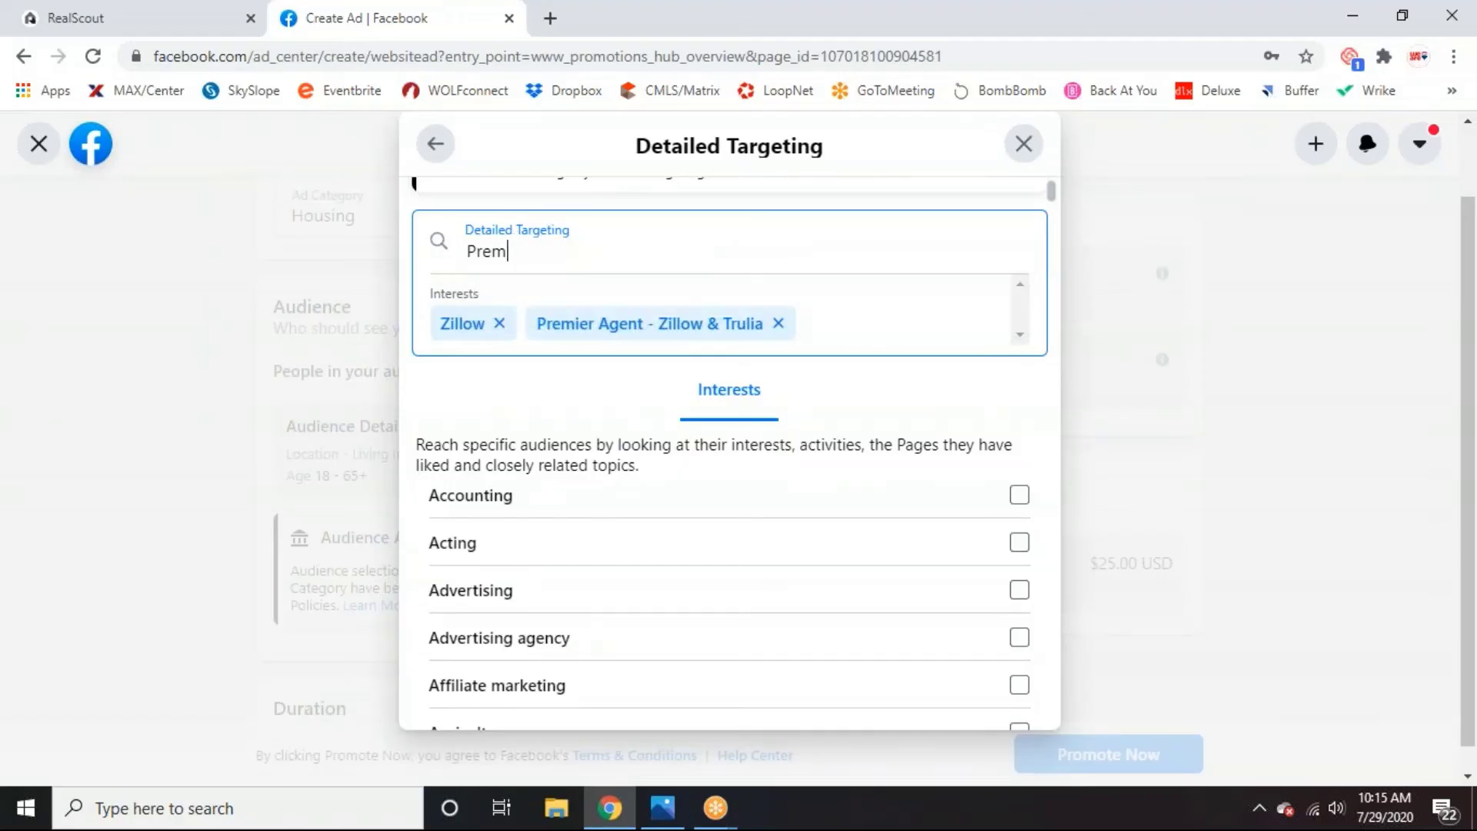
{"action": "key", "text": "BackSpace"}
{"action": "key", "text": "BackSpace"}
{"action": "key", "text": "BackSpace"}
{"action": "key", "text": "BackSpace"}
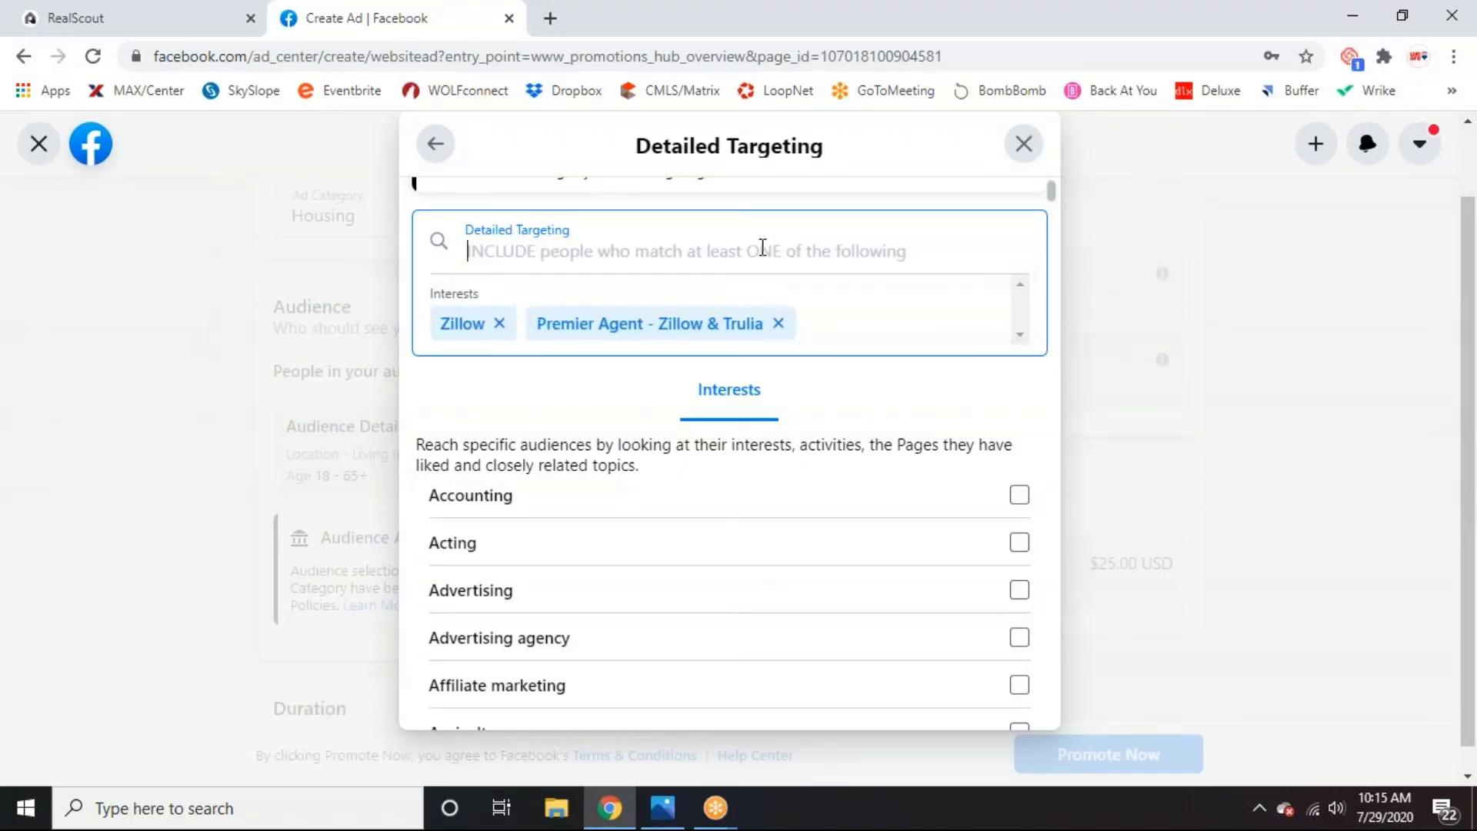
{"action": "type", "text": "first time"}
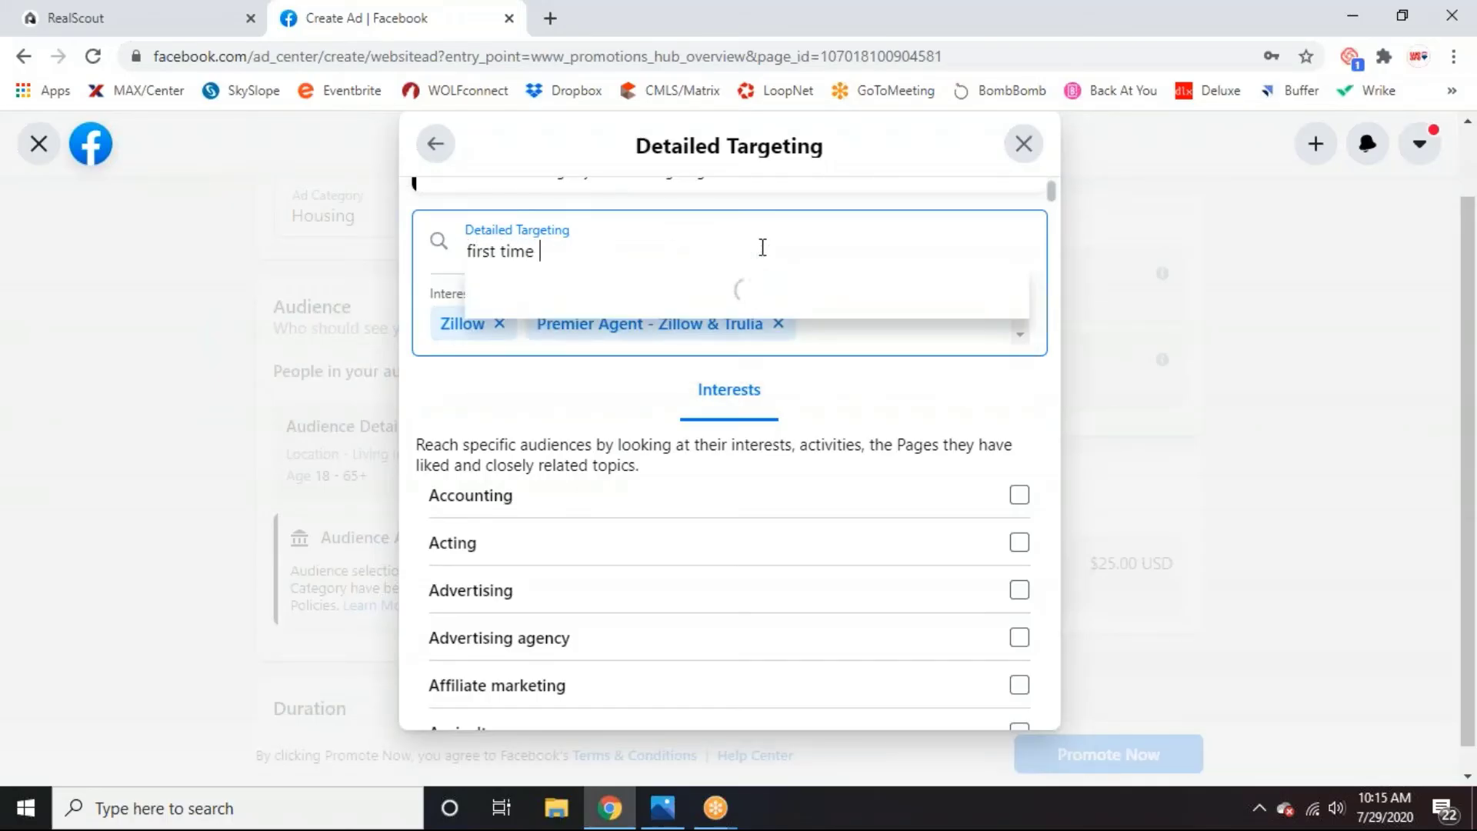
{"action": "type", "text": " hom"}
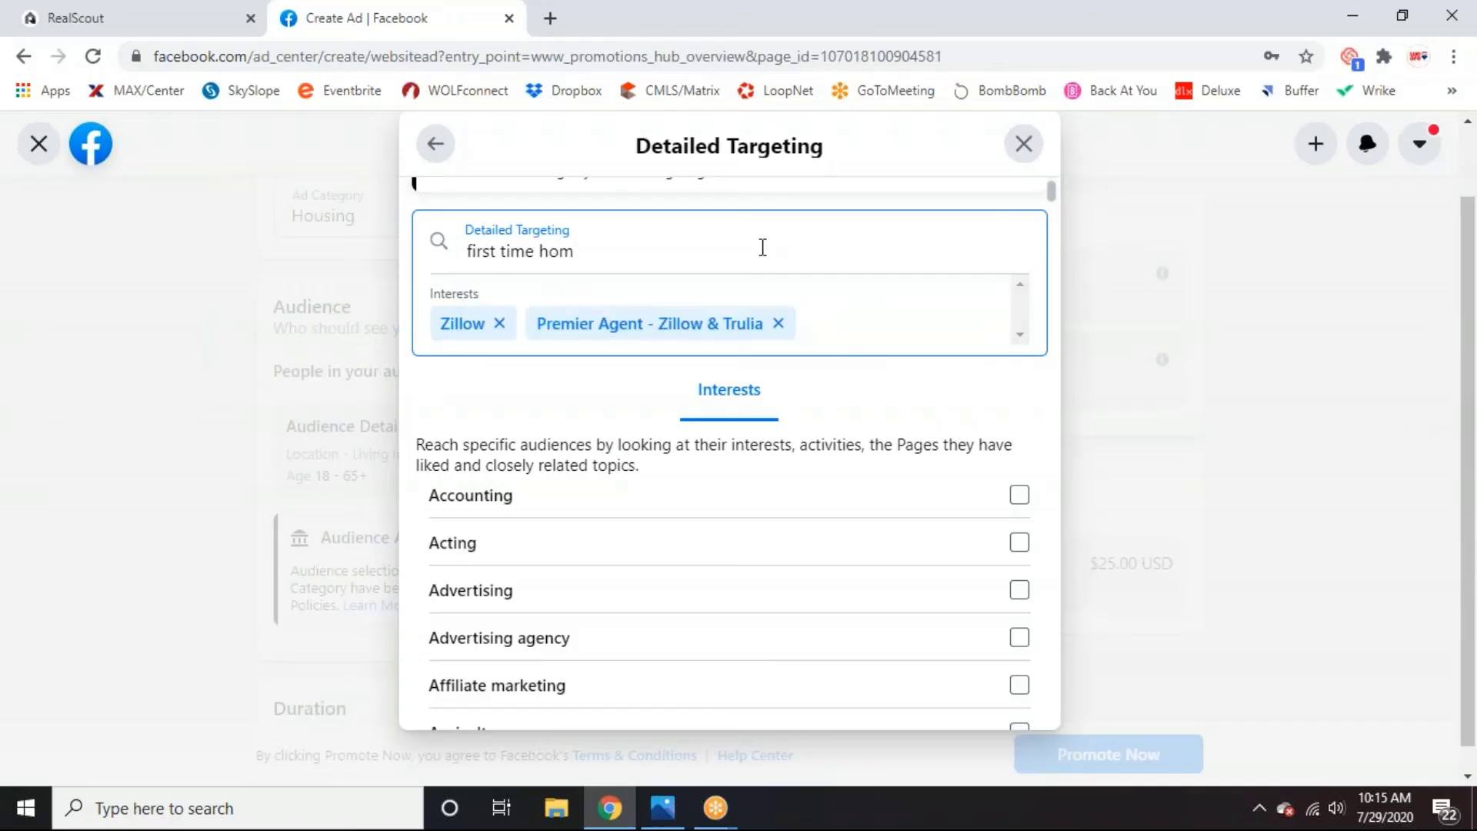
{"action": "type", "text": "="}
{"action": "key", "text": "BackSpace"}
{"action": "type", "text": "buyer"}
{"action": "left_click", "coordinate": [501, 251]}
{"action": "key", "text": "BackSpace"}
{"action": "type", "text": "-"}
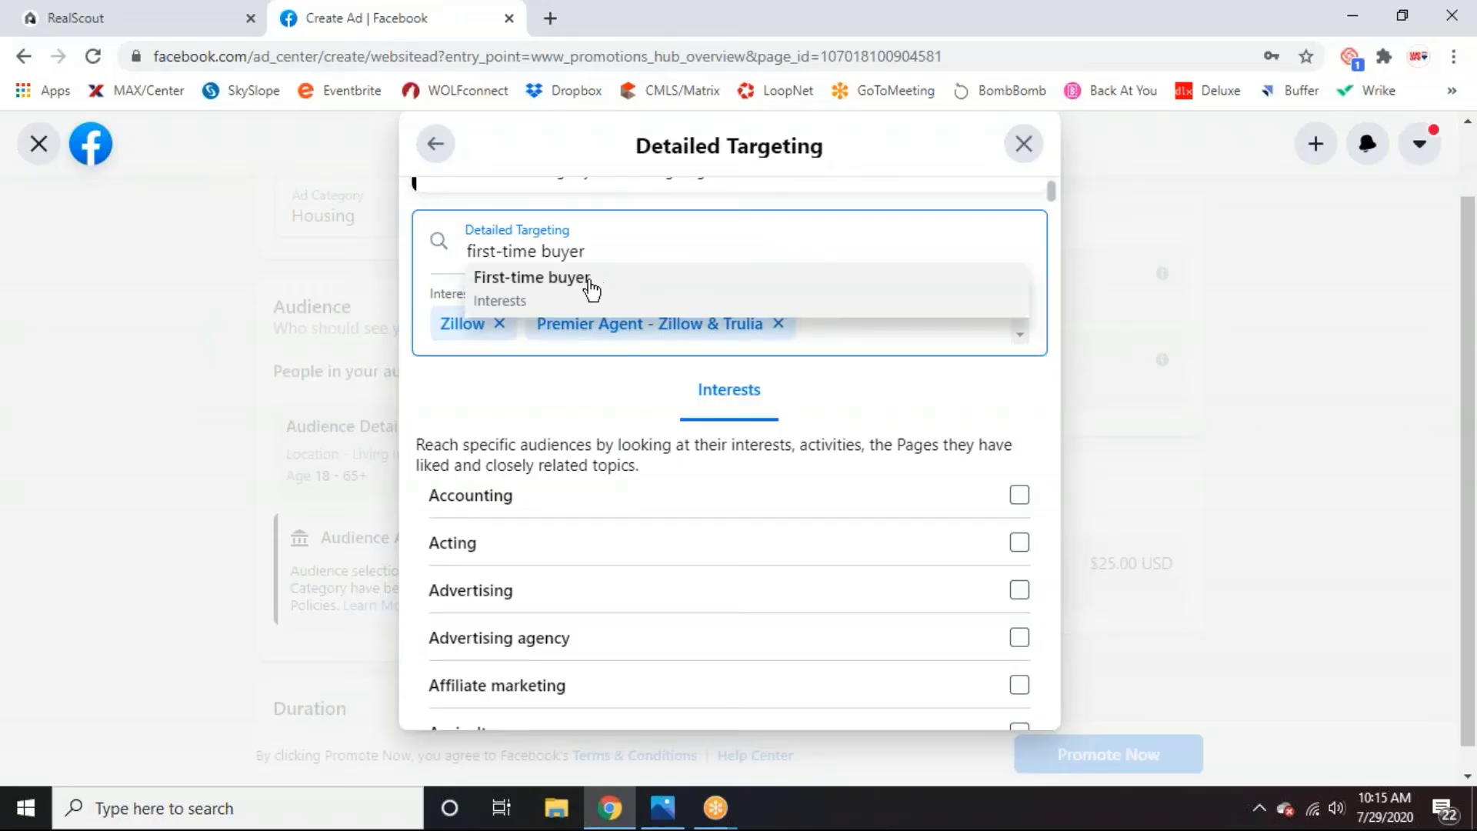
{"action": "left_click", "coordinate": [586, 284]}
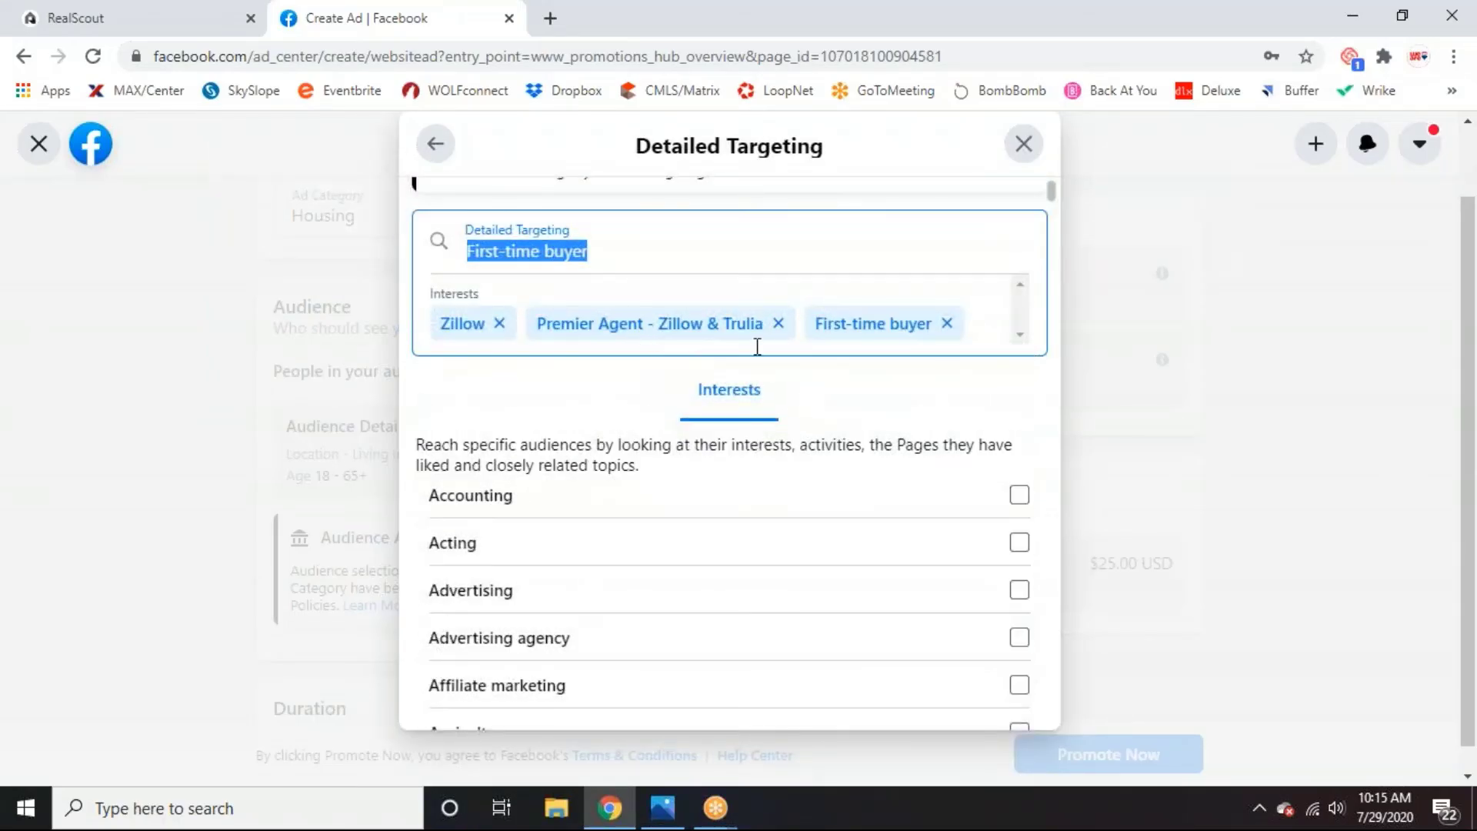
Add House Hunting and House from the suggested interests.
{"action": "scroll", "coordinate": [756, 346], "scroll_direction": "down", "scroll_amount": 20}
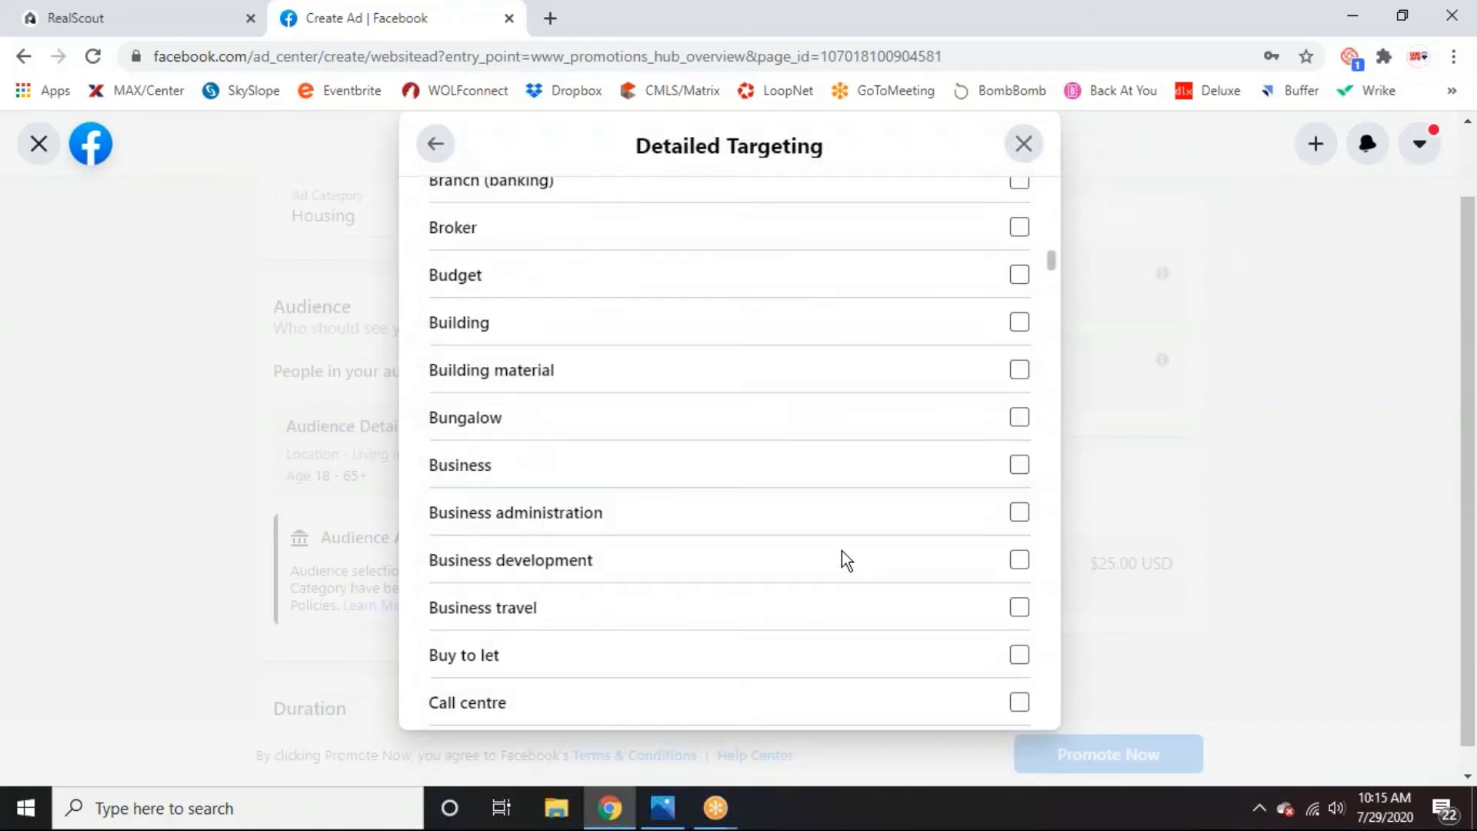
{"action": "scroll", "coordinate": [841, 551], "scroll_direction": "down", "scroll_amount": 20}
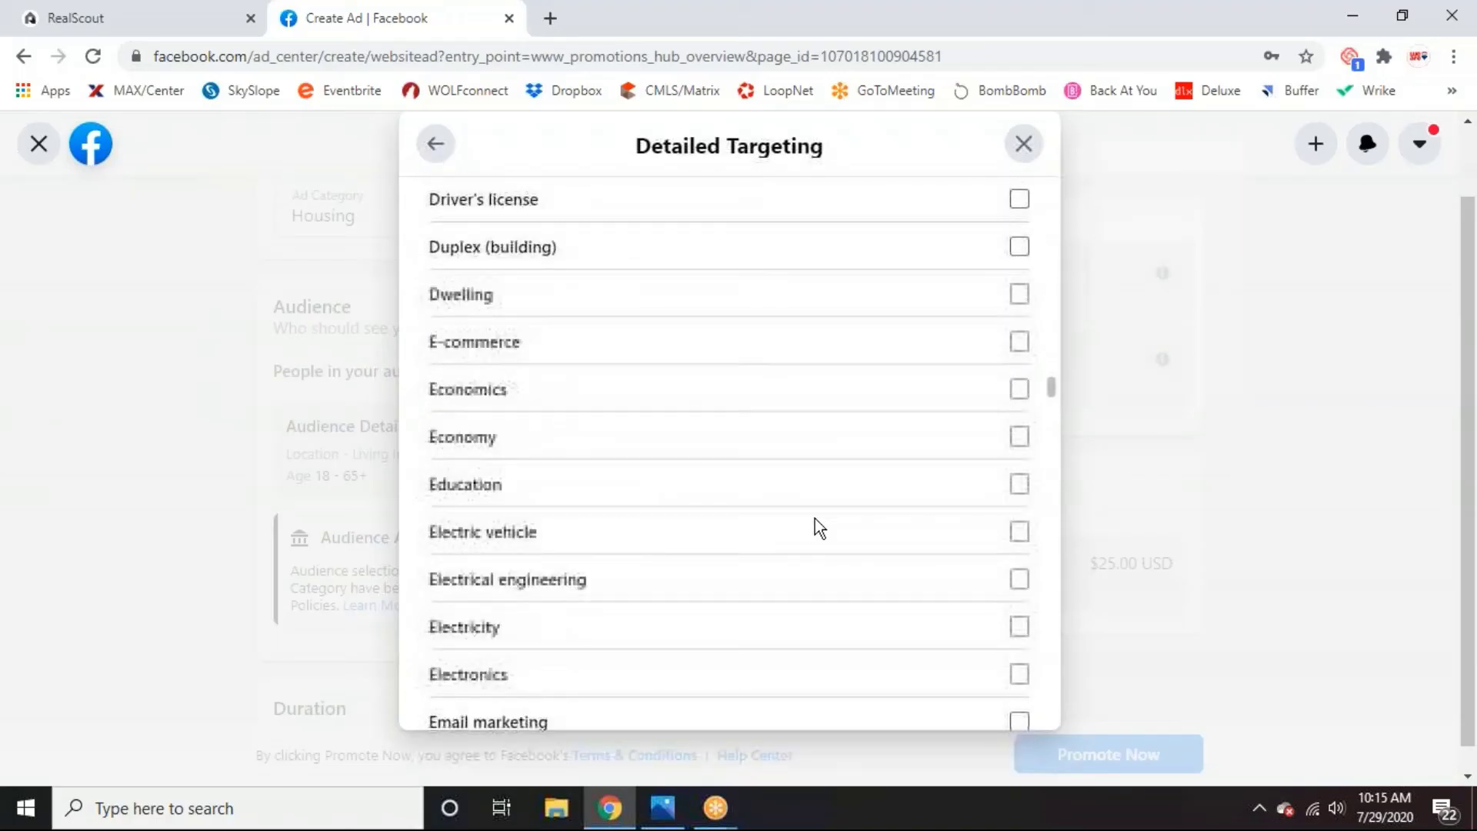
{"action": "scroll", "coordinate": [819, 528], "scroll_direction": "down", "scroll_amount": 20}
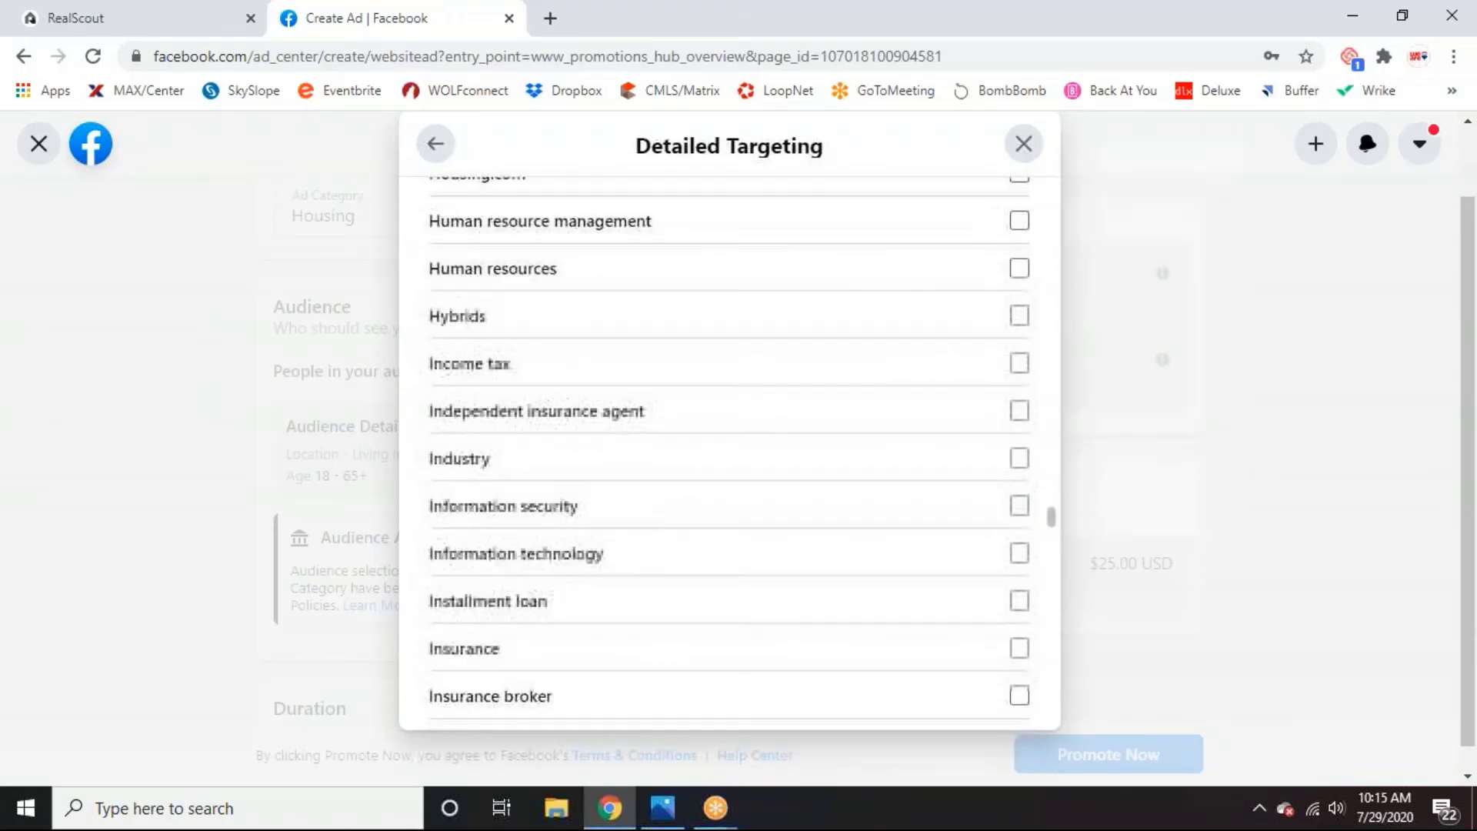
{"action": "scroll", "coordinate": [1055, 521], "scroll_direction": "up", "scroll_amount": 3}
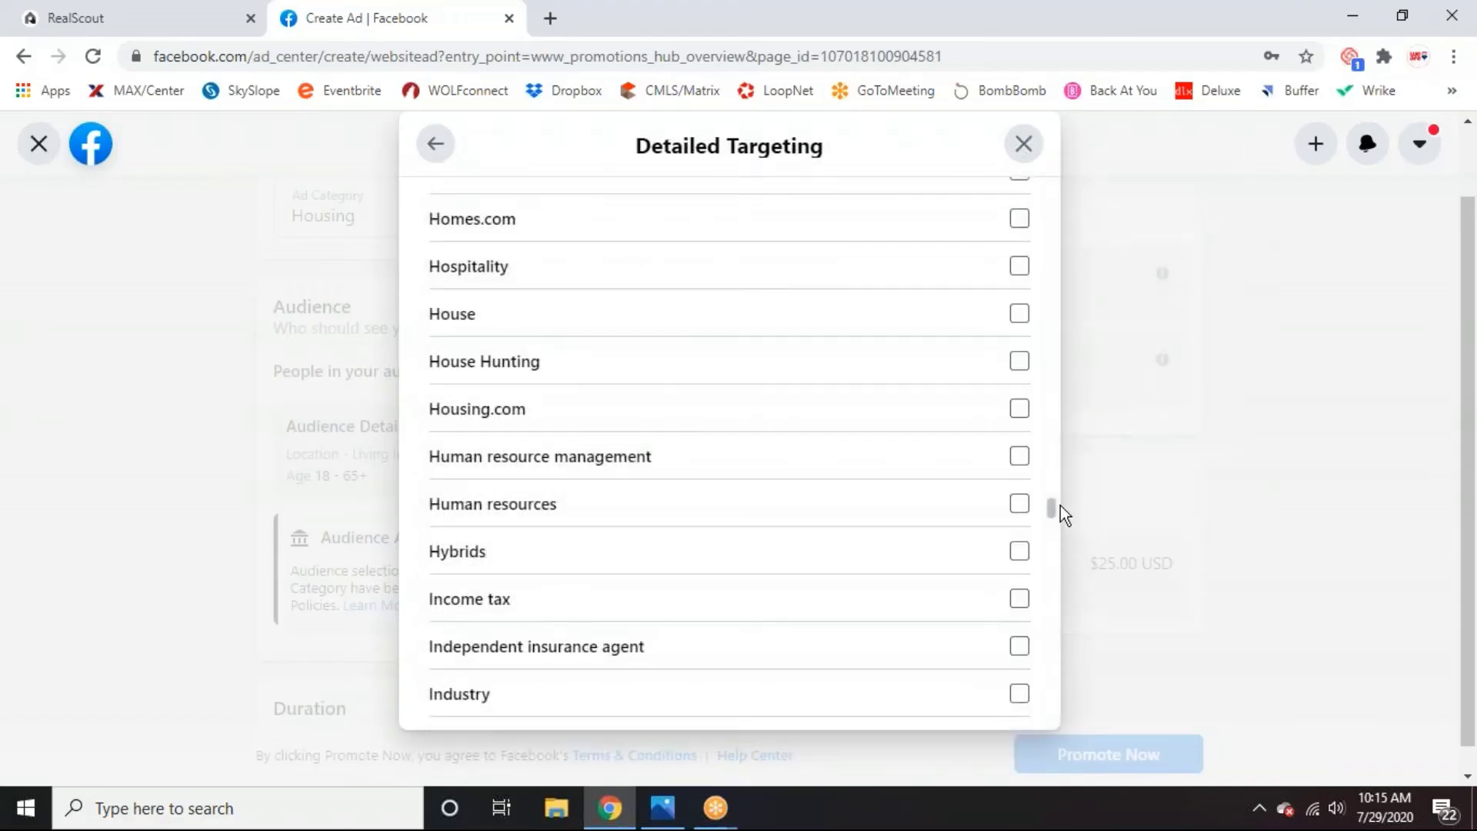
{"action": "scroll", "coordinate": [1054, 616], "scroll_direction": "up", "scroll_amount": 2}
{"action": "scroll", "coordinate": [992, 538], "scroll_direction": "down", "scroll_amount": 8}
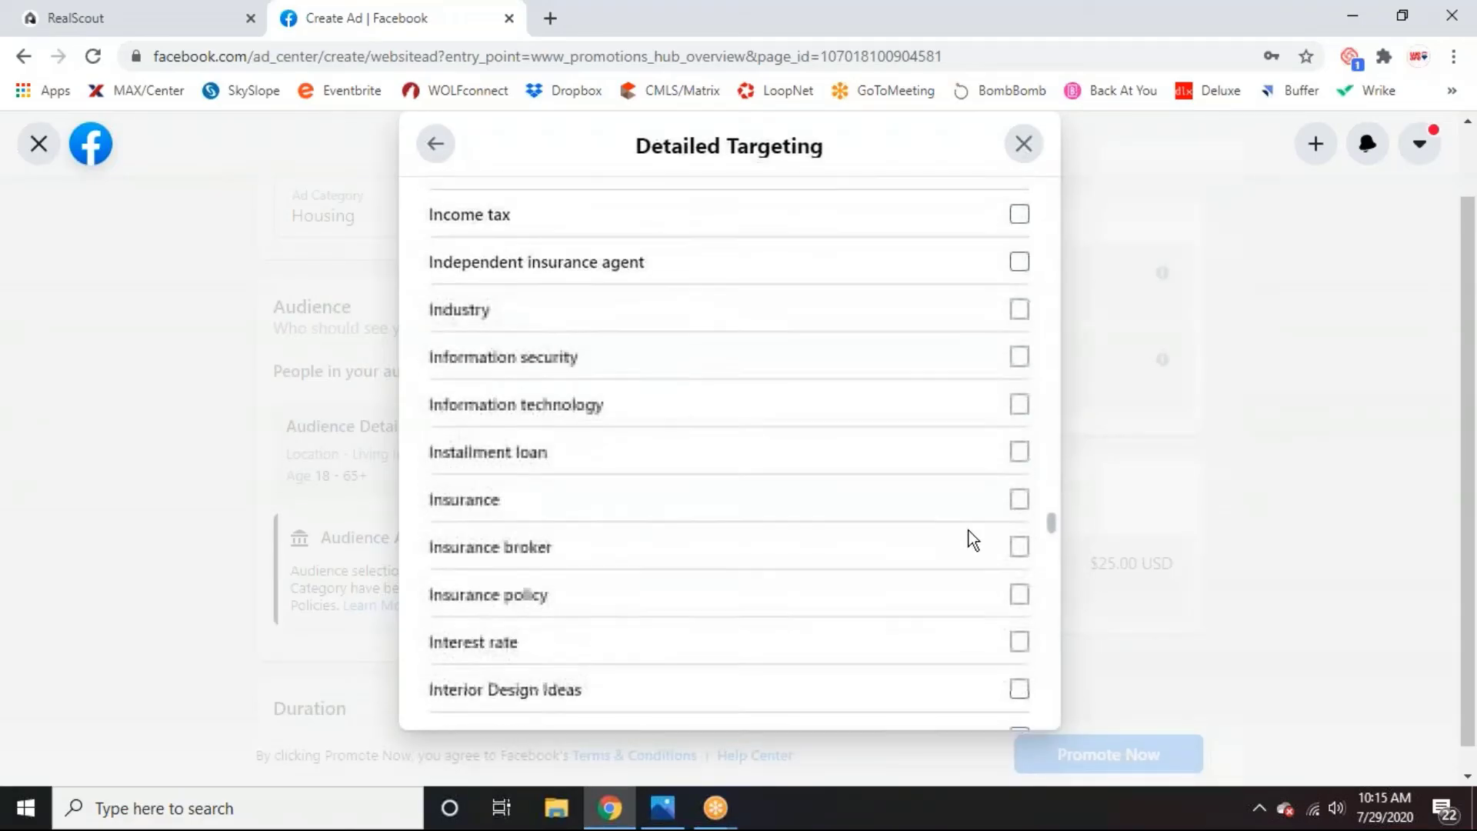
{"action": "scroll", "coordinate": [973, 539], "scroll_direction": "up", "scroll_amount": 6}
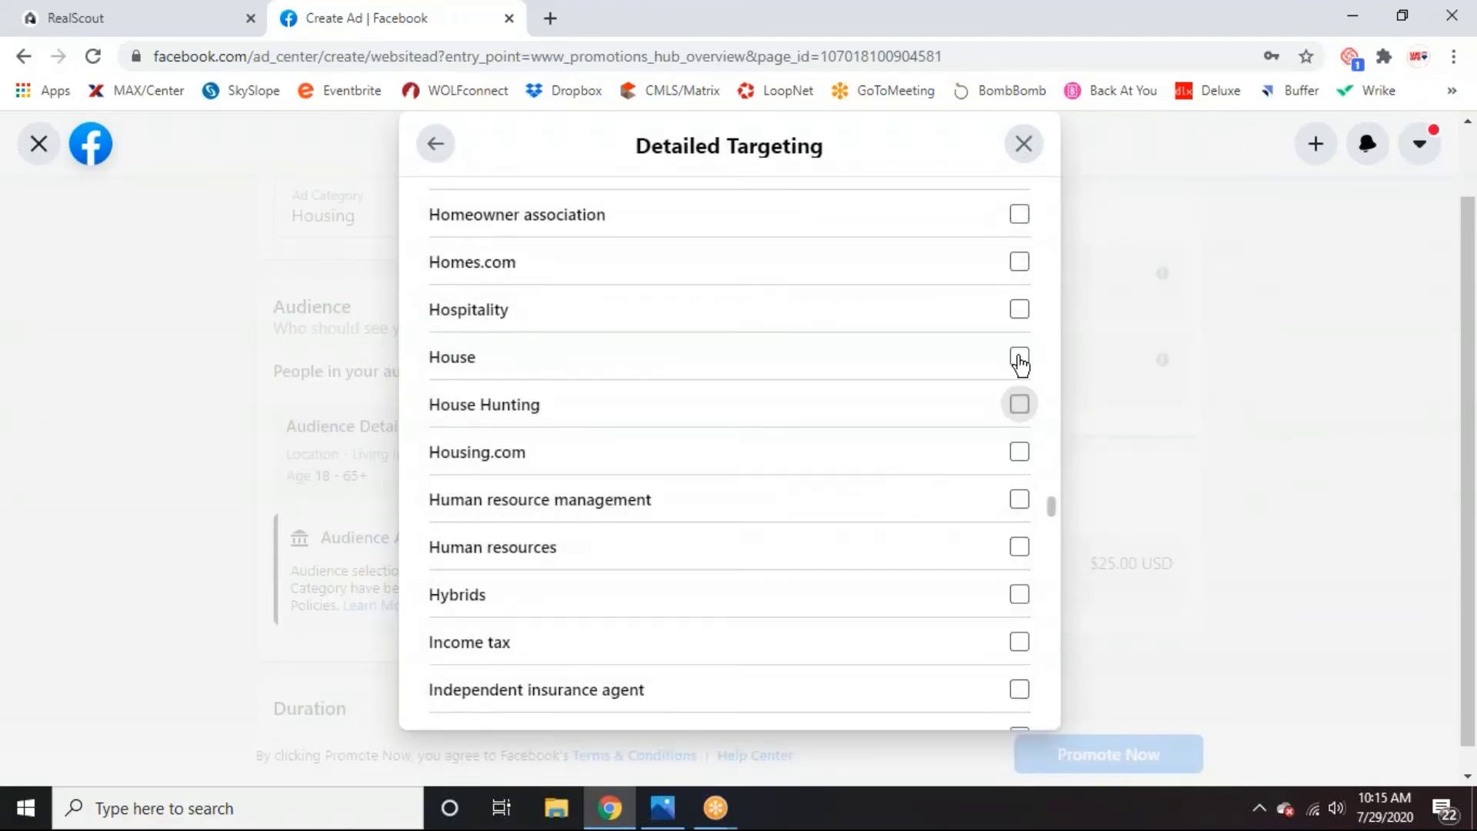
{"action": "left_click", "coordinate": [1019, 404]}
{"action": "left_click", "coordinate": [1019, 356]}
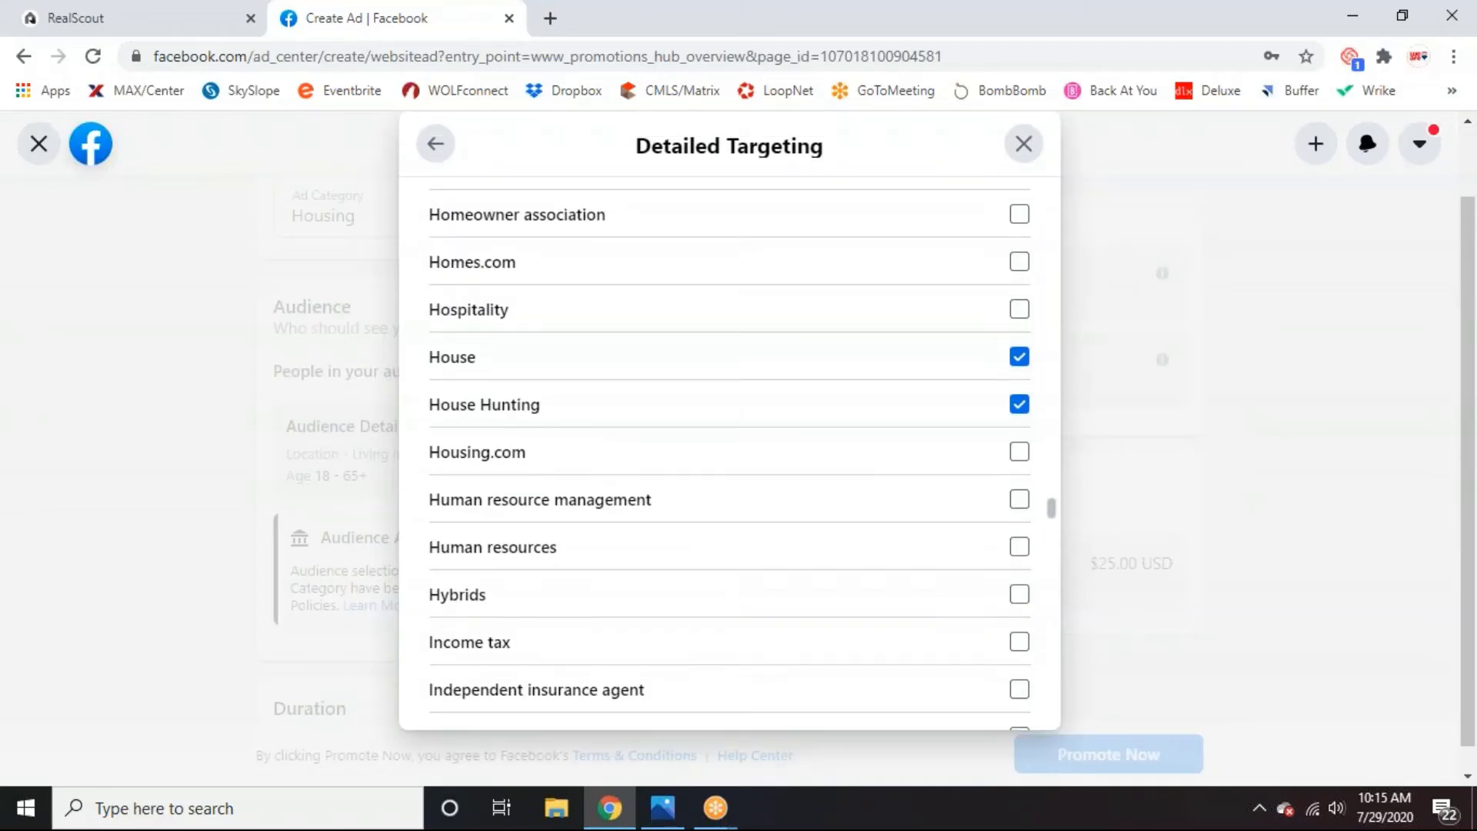
Close the detailed targeting panel and confirm, returning to the ad form.
{"action": "scroll", "coordinate": [945, 413], "scroll_direction": "down", "scroll_amount": 15}
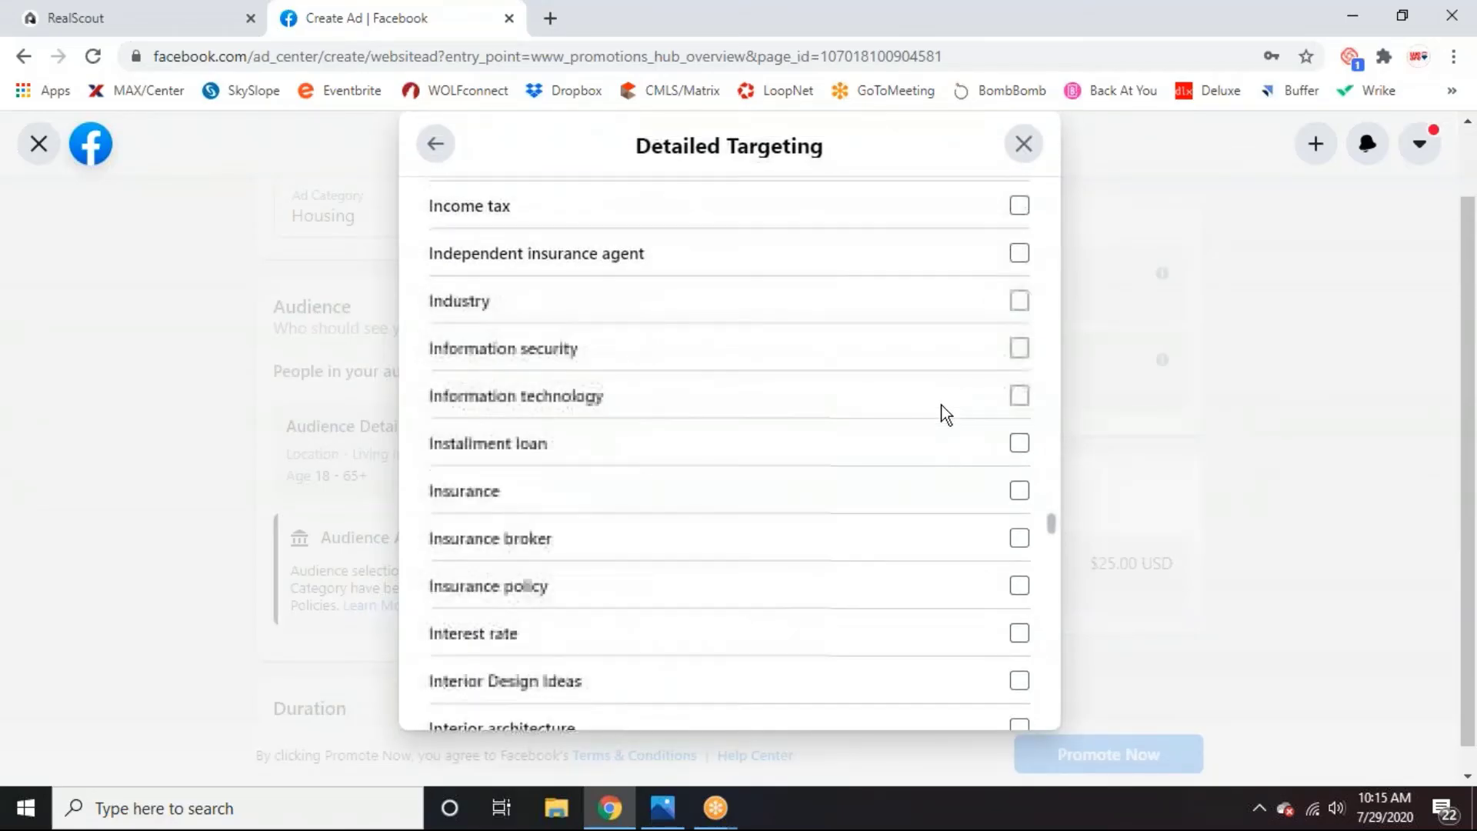
{"action": "scroll", "coordinate": [947, 418], "scroll_direction": "down", "scroll_amount": 5}
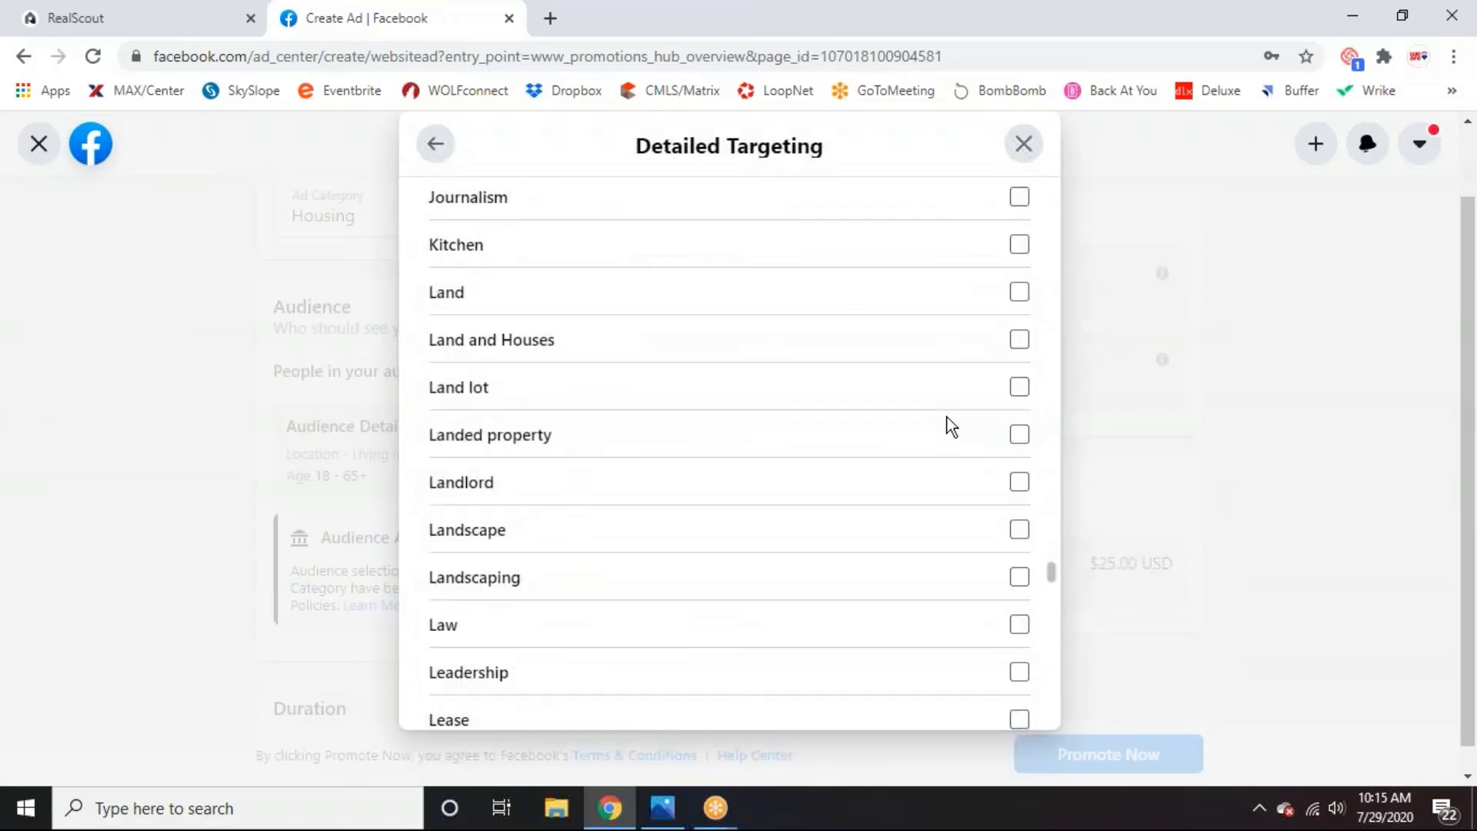
{"action": "scroll", "coordinate": [947, 418], "scroll_direction": "down", "scroll_amount": 7}
{"action": "scroll", "coordinate": [949, 425], "scroll_direction": "down", "scroll_amount": 12}
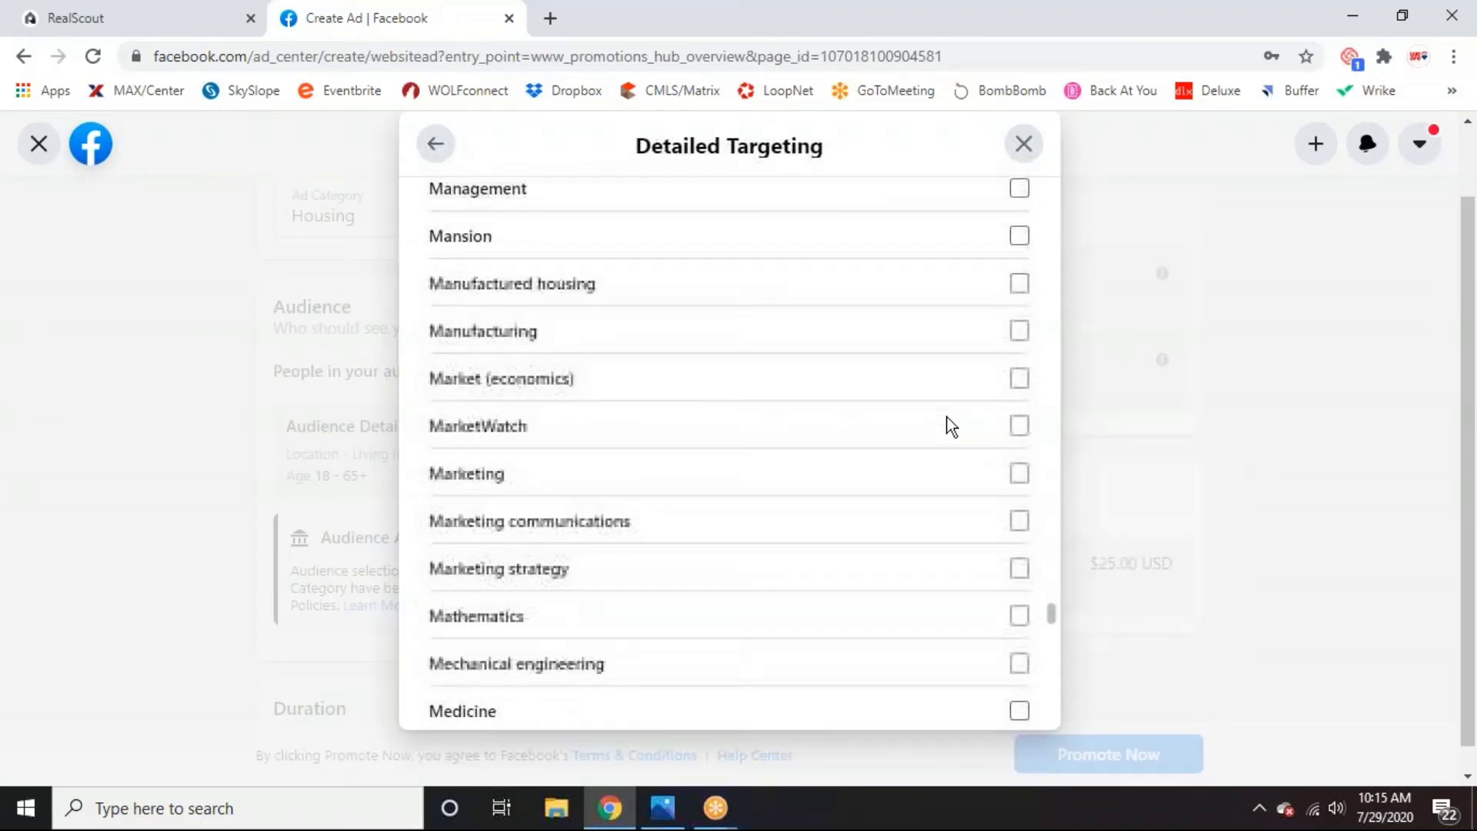
{"action": "scroll", "coordinate": [949, 423], "scroll_direction": "down", "scroll_amount": 5}
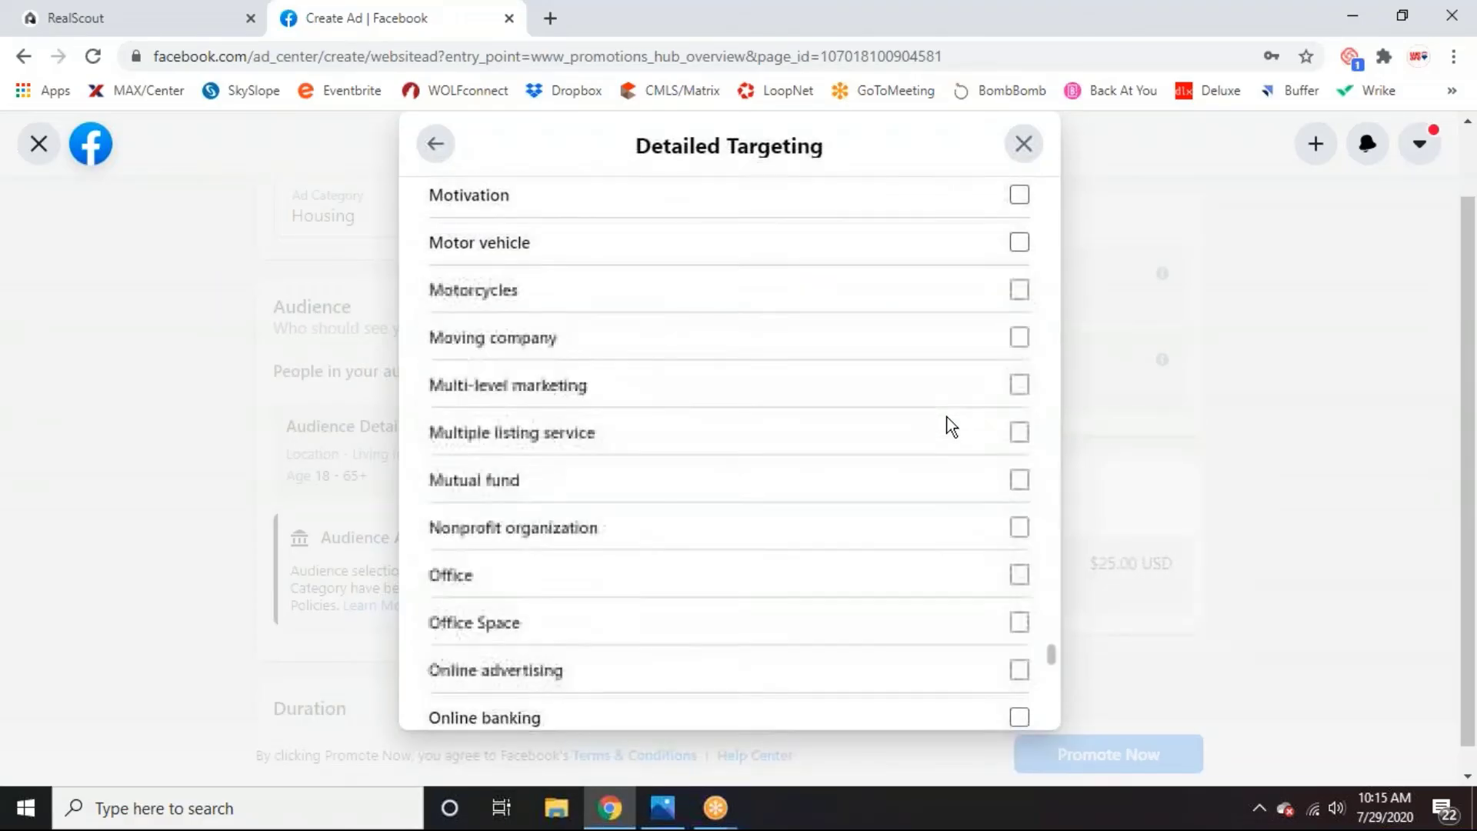
{"action": "scroll", "coordinate": [949, 425], "scroll_direction": "down", "scroll_amount": 4}
{"action": "left_click", "coordinate": [1021, 146]}
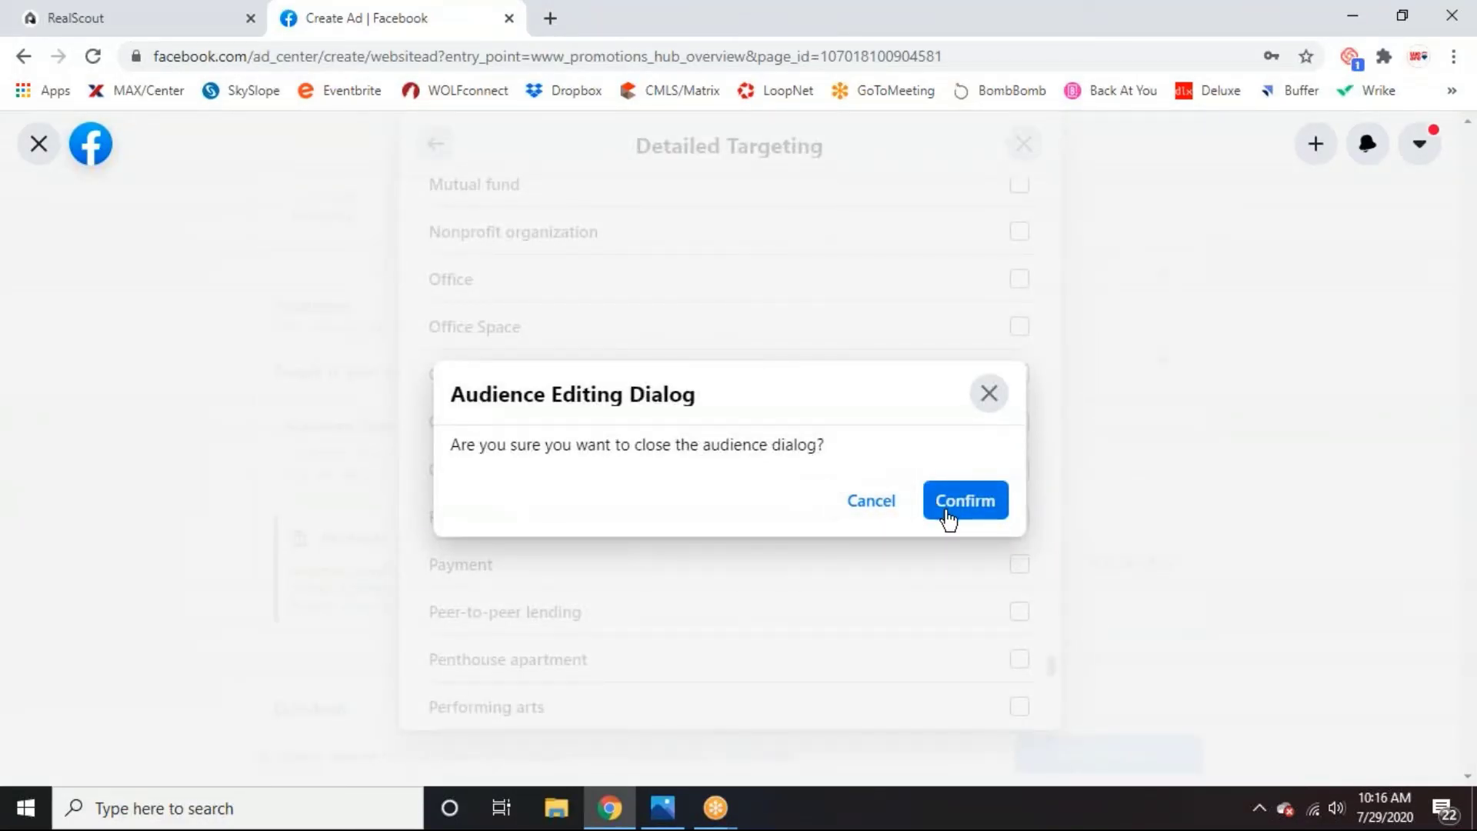
{"action": "left_click", "coordinate": [907, 511]}
{"action": "scroll", "coordinate": [929, 568], "scroll_direction": "down", "scroll_amount": 15}
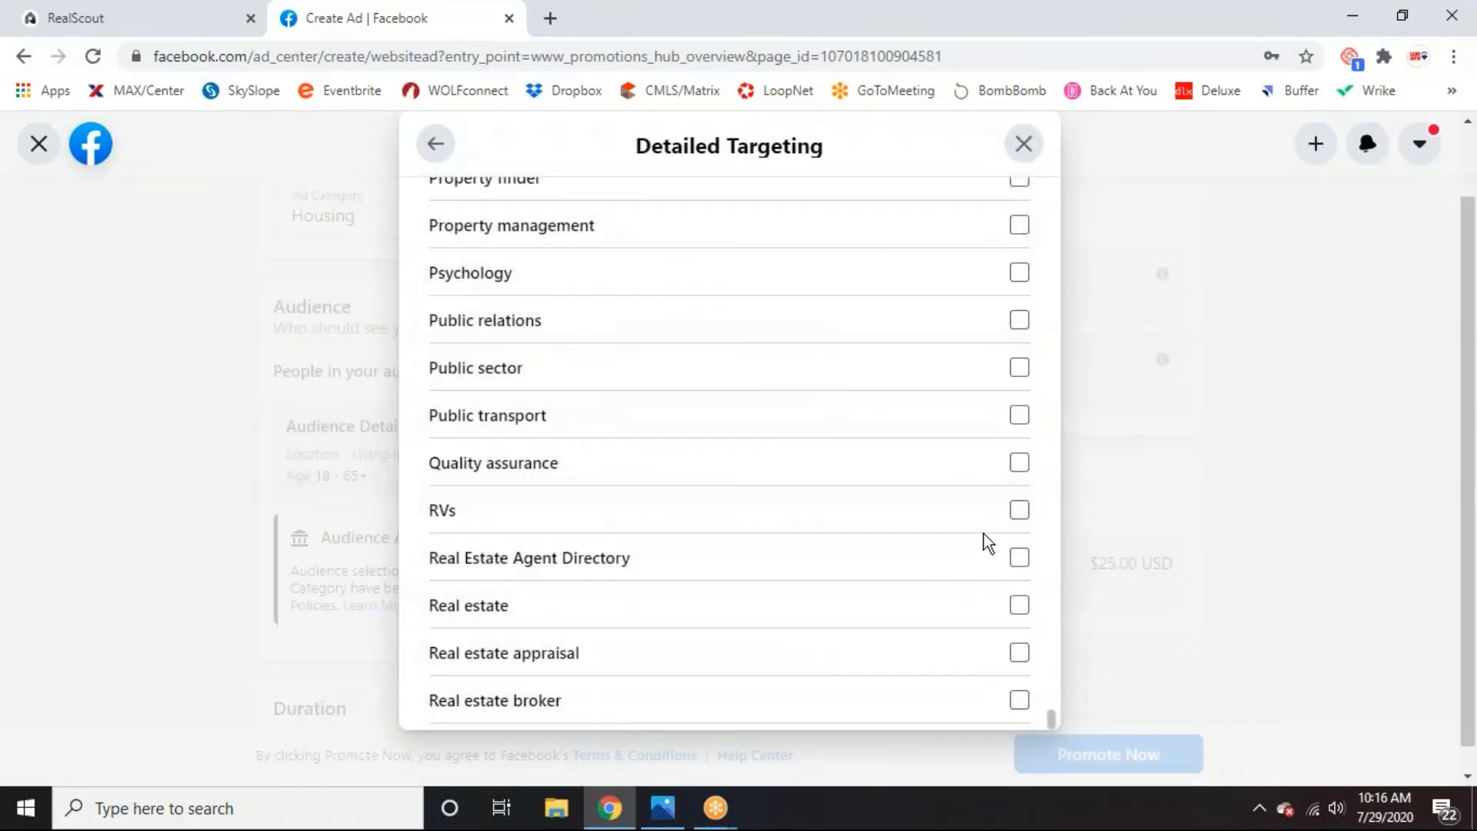
{"action": "scroll", "coordinate": [708, 369], "scroll_direction": "up", "scroll_amount": 20}
{"action": "scroll", "coordinate": [730, 382], "scroll_direction": "up", "scroll_amount": 20}
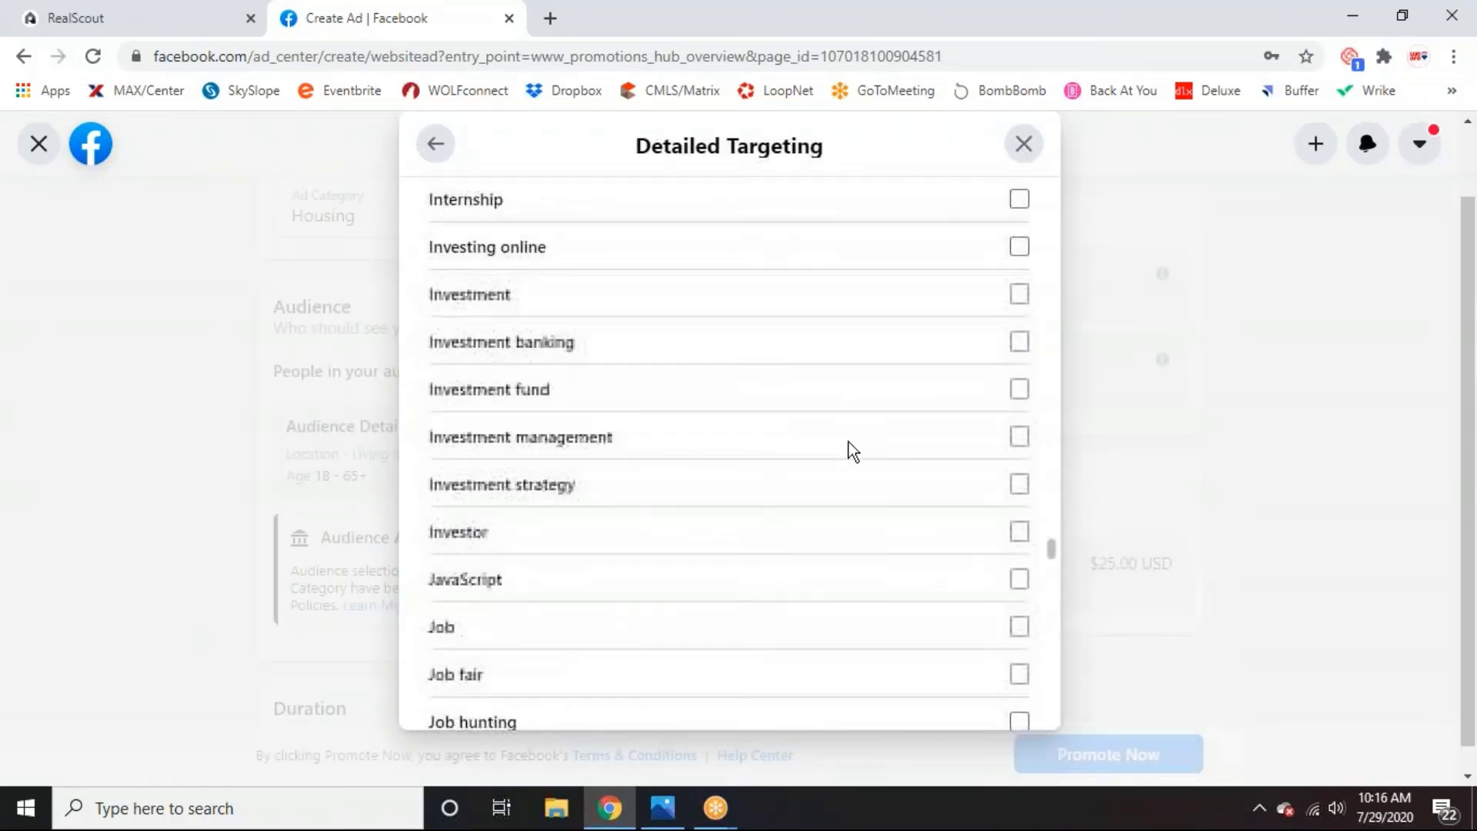
{"action": "left_click_drag", "start_coordinate": [1053, 532], "coordinate": [1103, 191]}
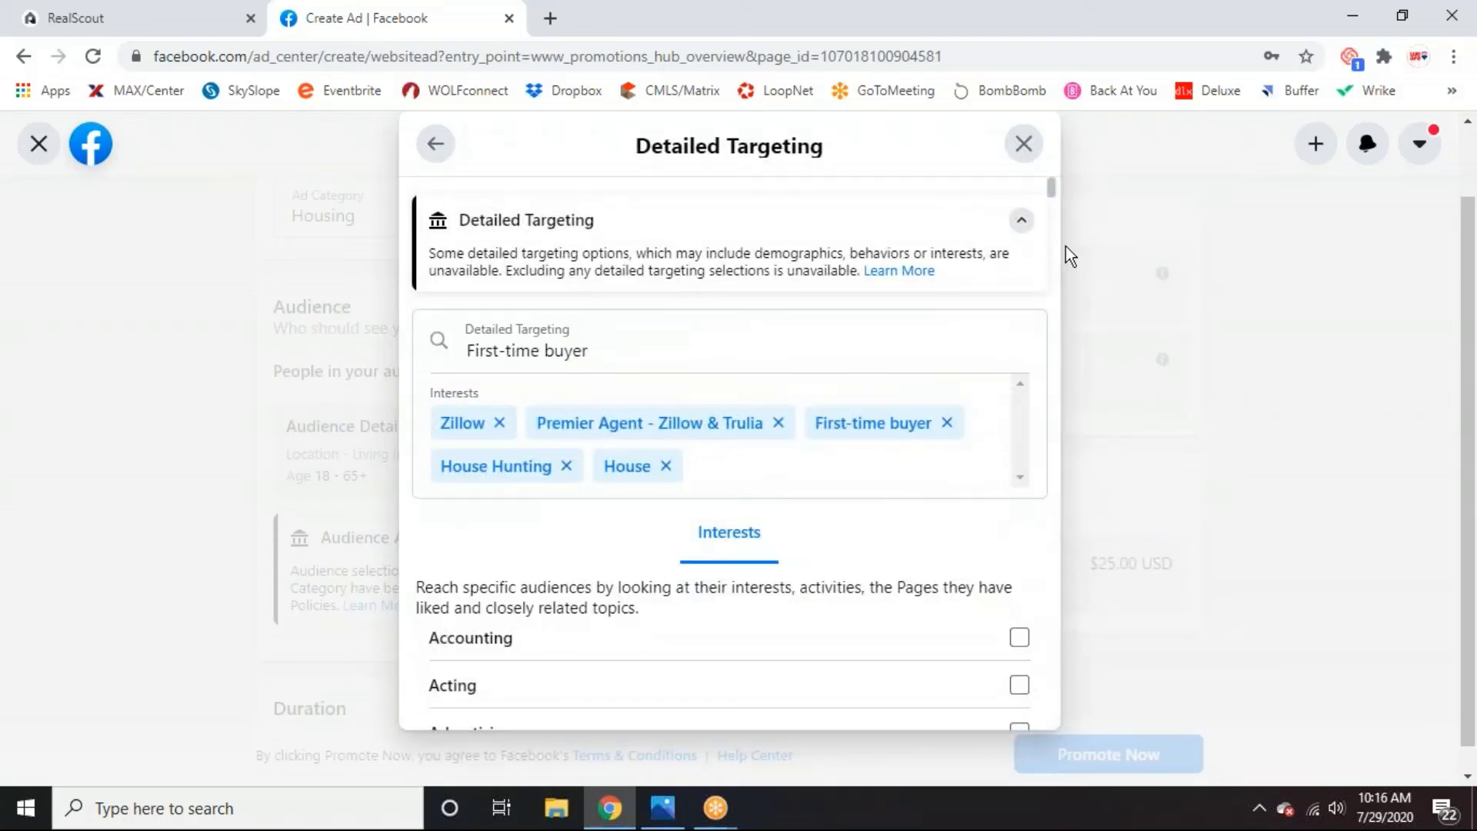
{"action": "left_click", "coordinate": [1024, 144]}
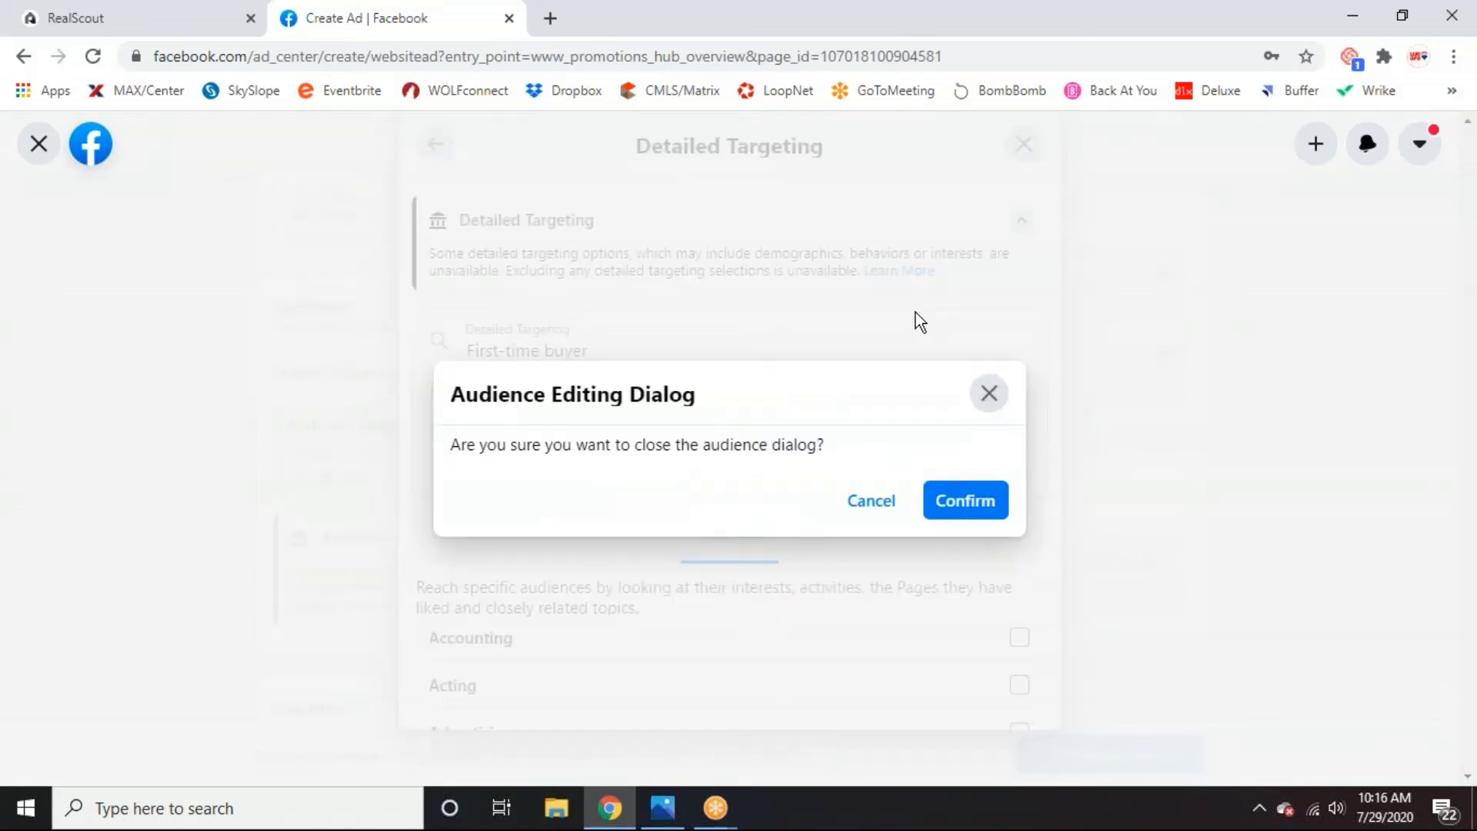
{"action": "left_click", "coordinate": [965, 507]}
Extend the ad duration from 5 to 7 days, ending Aug 5, 2020, for $35.00 total.
{"action": "scroll", "coordinate": [602, 489], "scroll_direction": "down", "scroll_amount": 2}
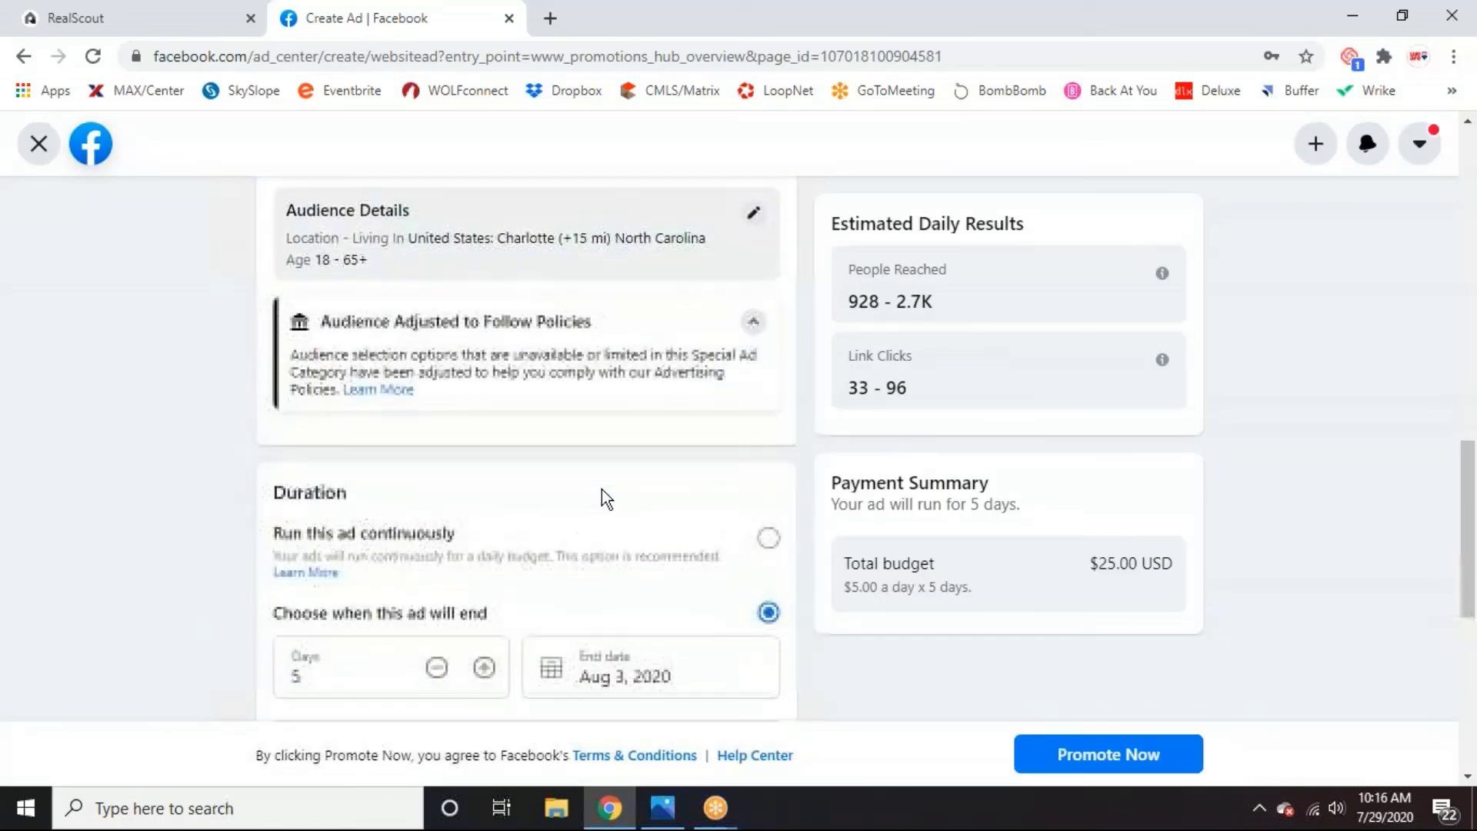
{"action": "scroll", "coordinate": [649, 491], "scroll_direction": "up", "scroll_amount": 1}
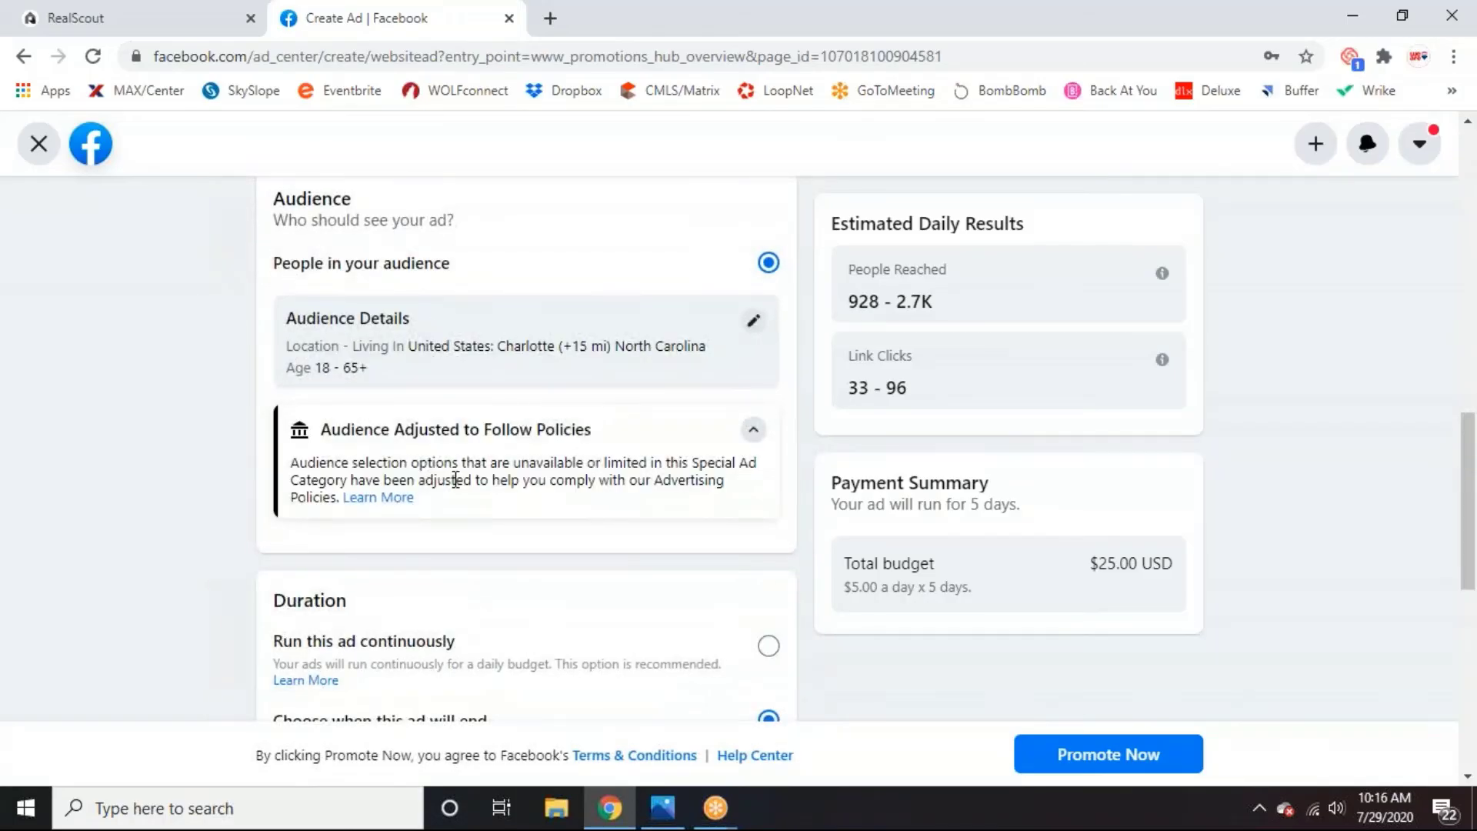
{"action": "scroll", "coordinate": [451, 471], "scroll_direction": "down", "scroll_amount": 2}
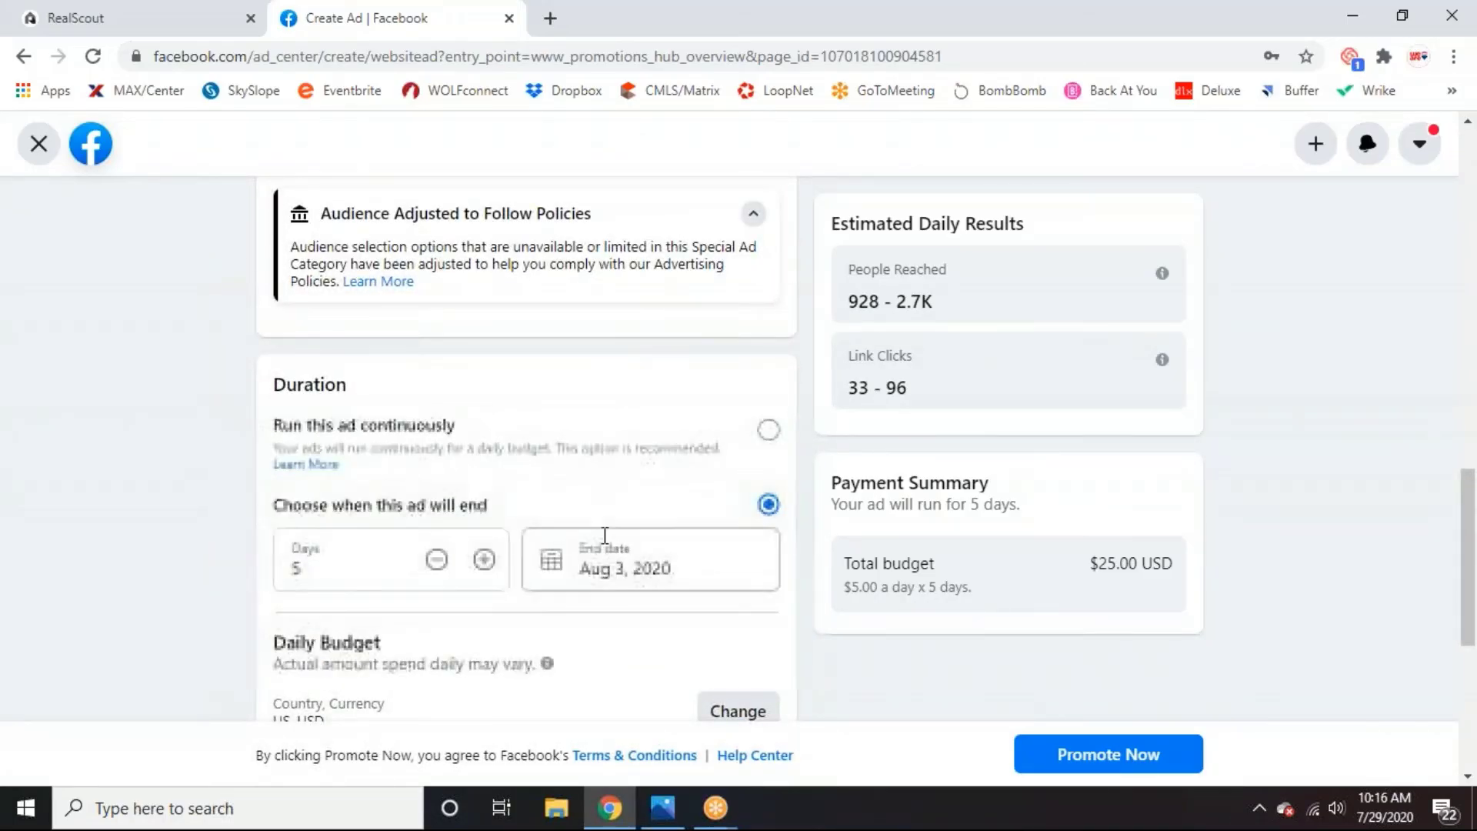
{"action": "left_click", "coordinate": [483, 569]}
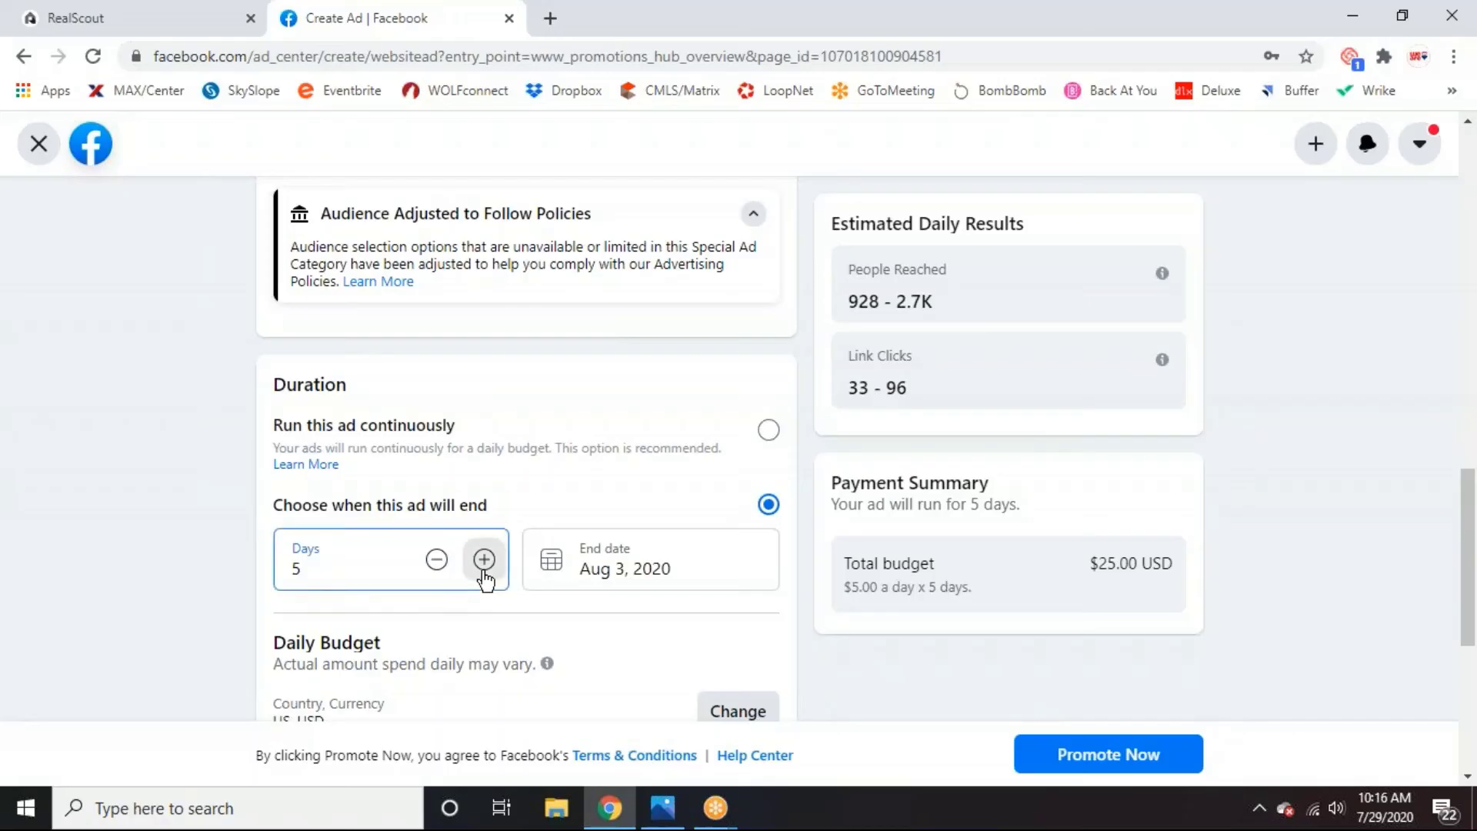
{"action": "left_click", "coordinate": [476, 570]}
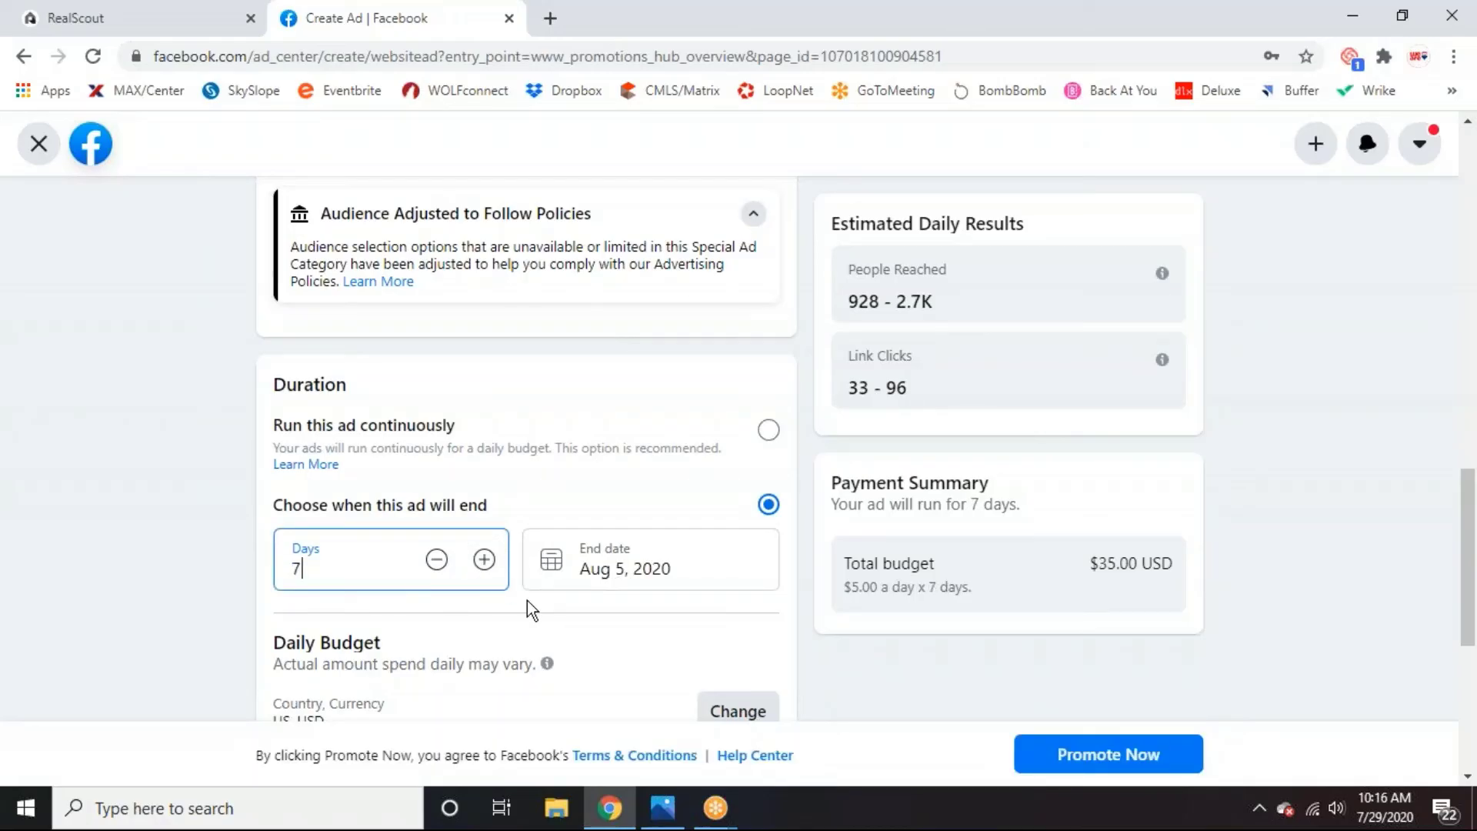
{"action": "scroll", "coordinate": [522, 597], "scroll_direction": "down", "scroll_amount": 3}
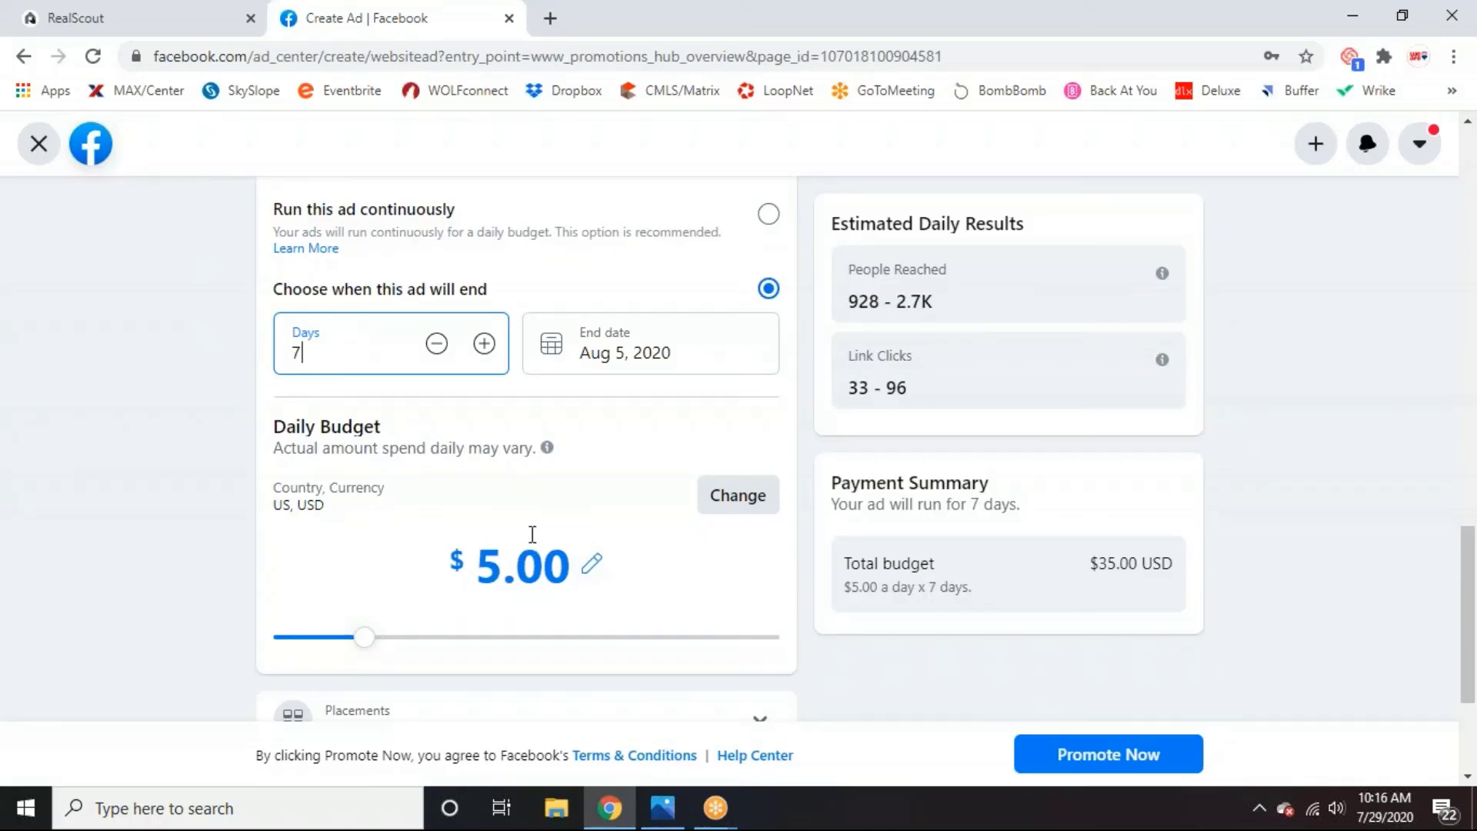
{"action": "scroll", "coordinate": [530, 530], "scroll_direction": "up", "scroll_amount": 1}
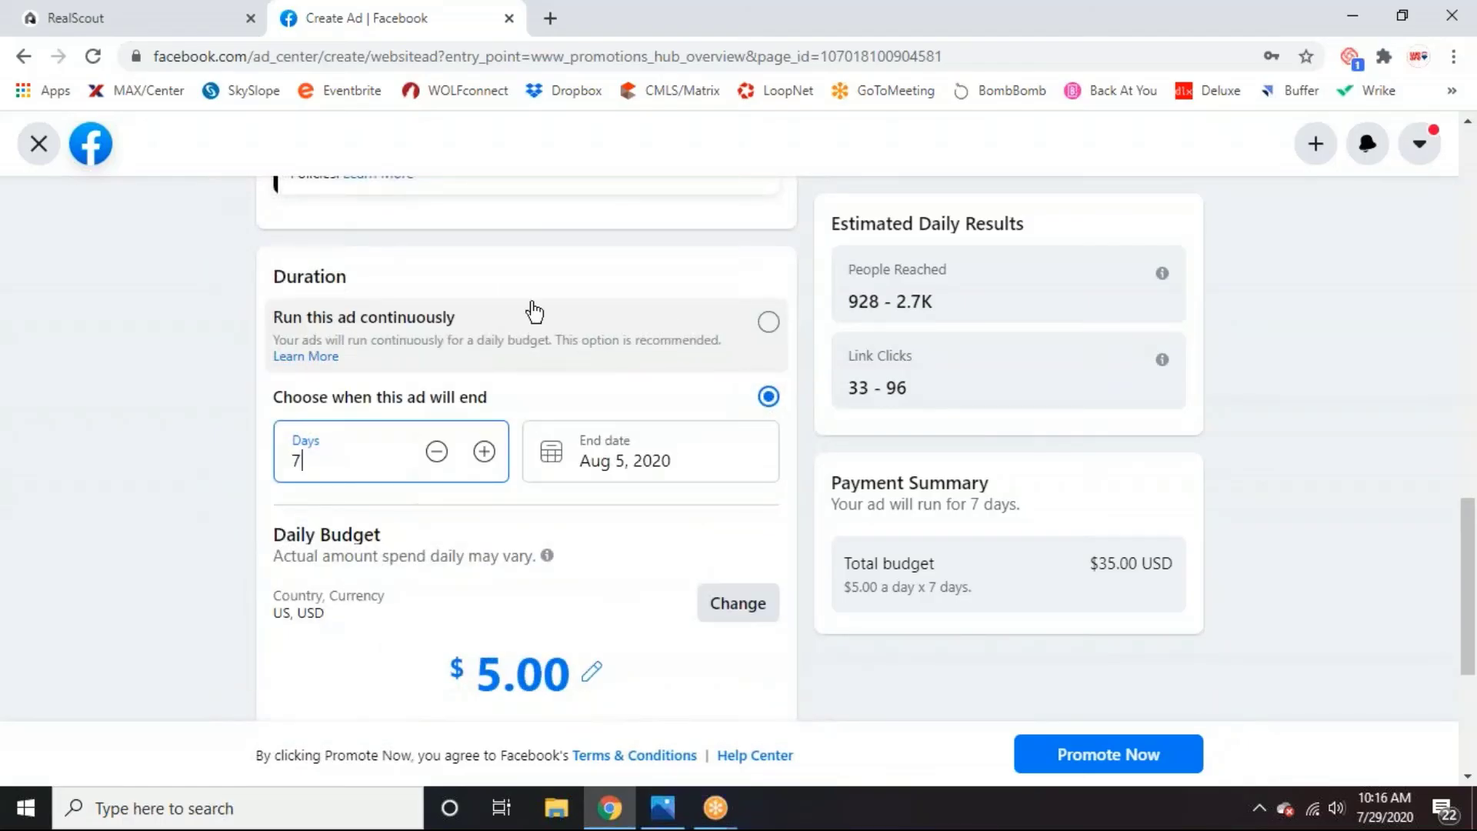
{"action": "left_click", "coordinate": [765, 323]}
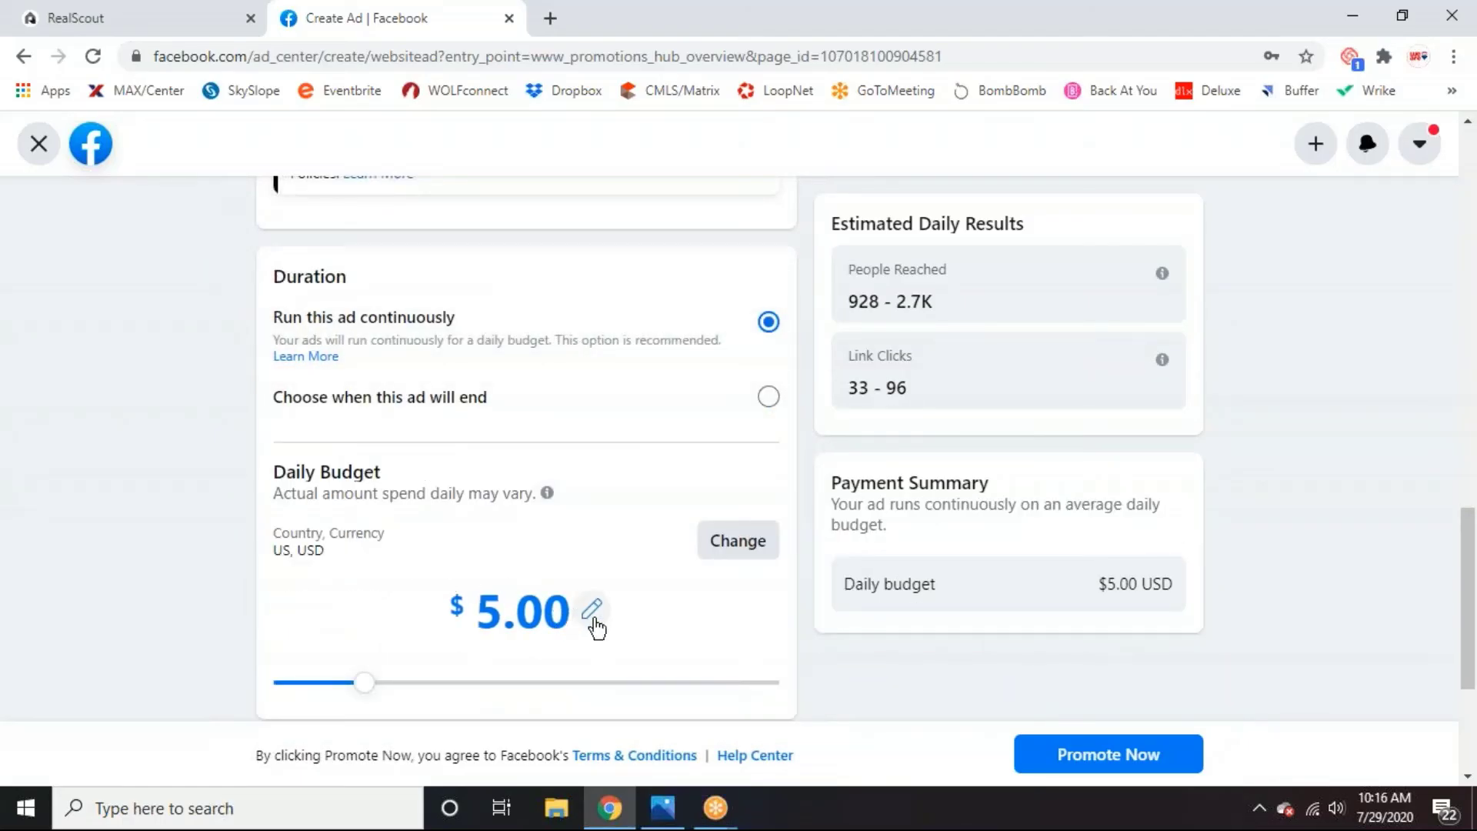
{"action": "left_click", "coordinate": [467, 400]}
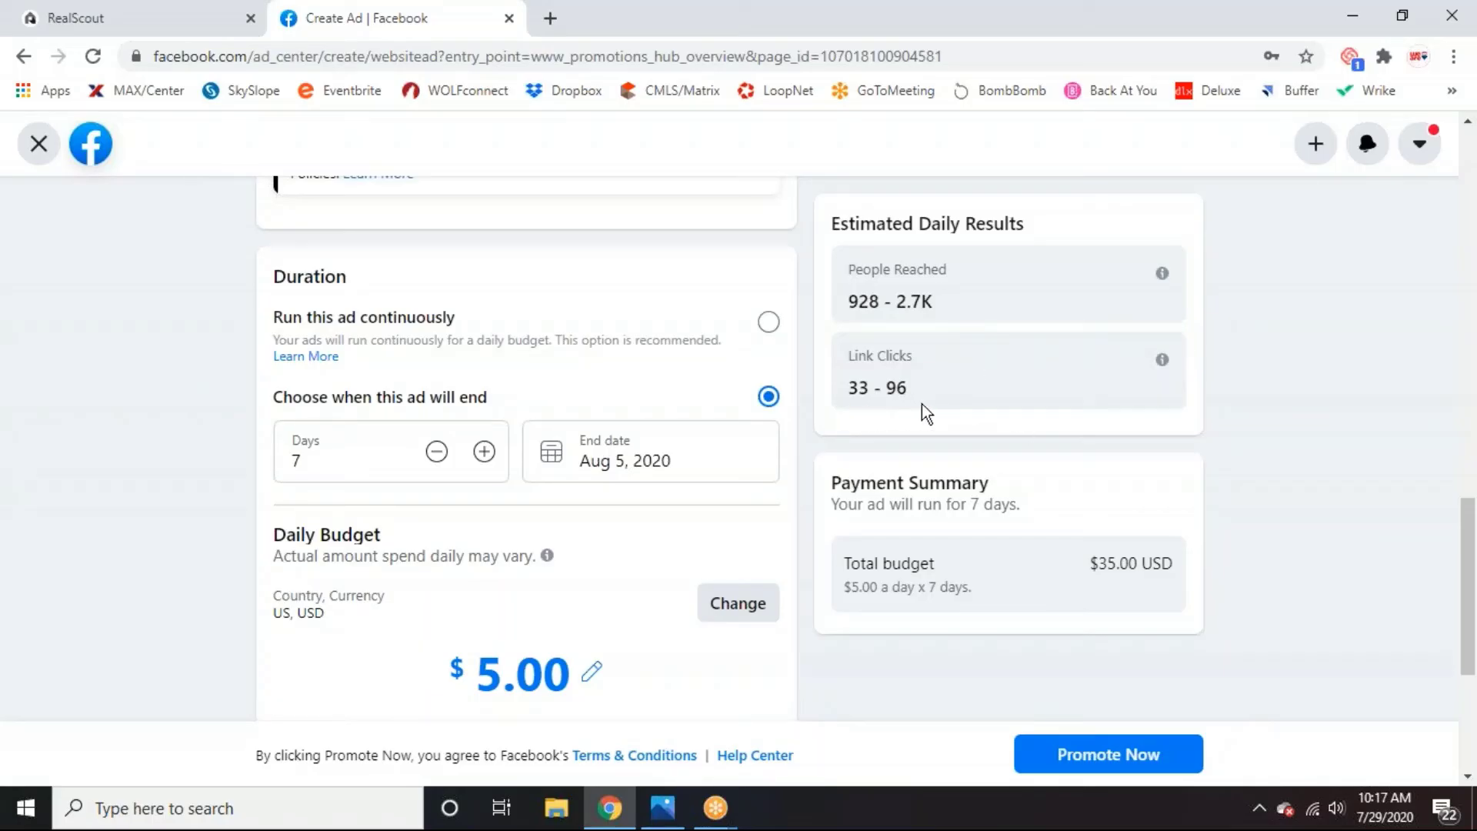
{"action": "scroll", "coordinate": [806, 538], "scroll_direction": "down", "scroll_amount": 5}
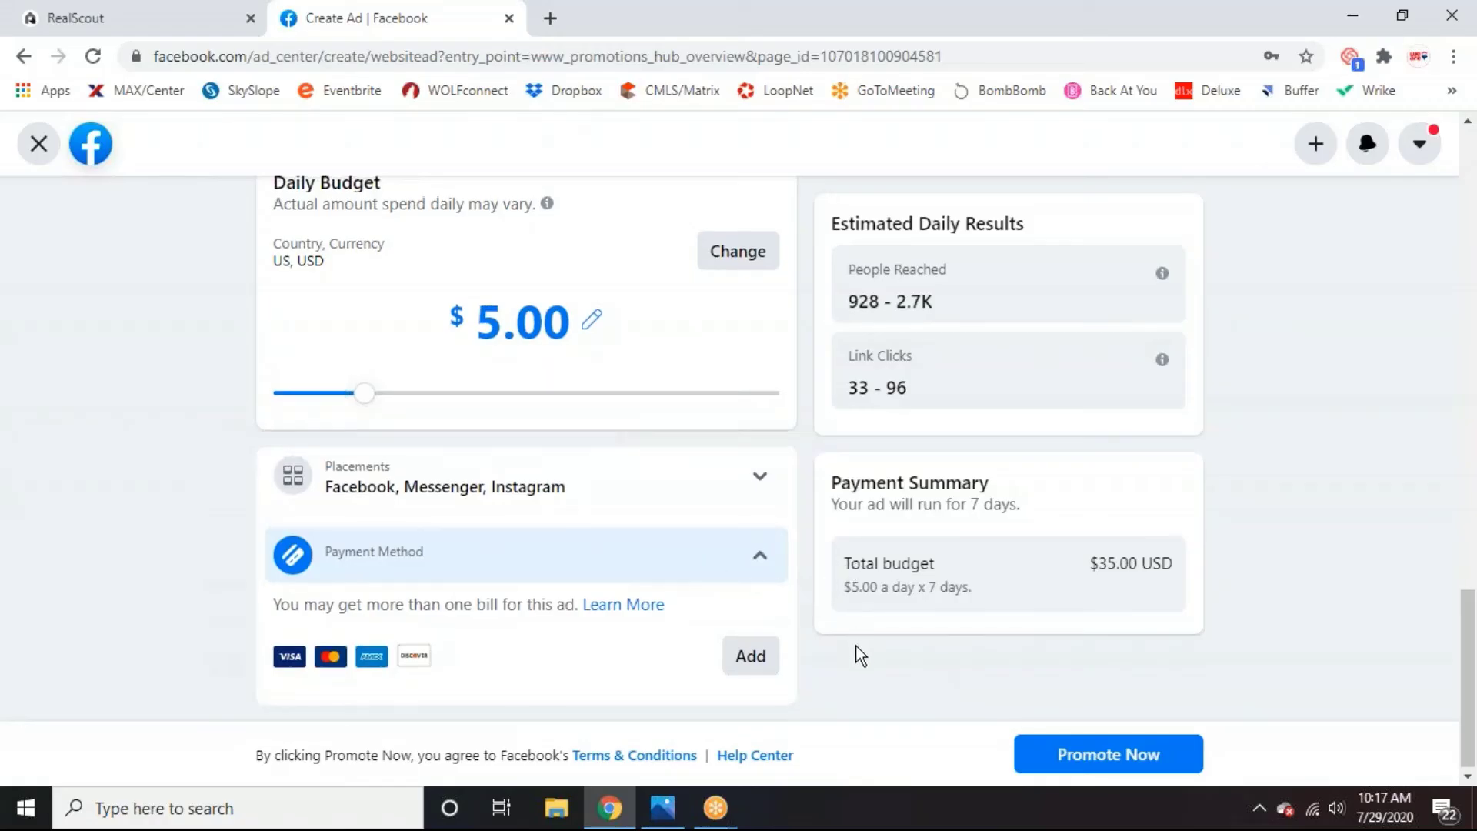
{"action": "scroll", "coordinate": [855, 615], "scroll_direction": "up", "scroll_amount": 10}
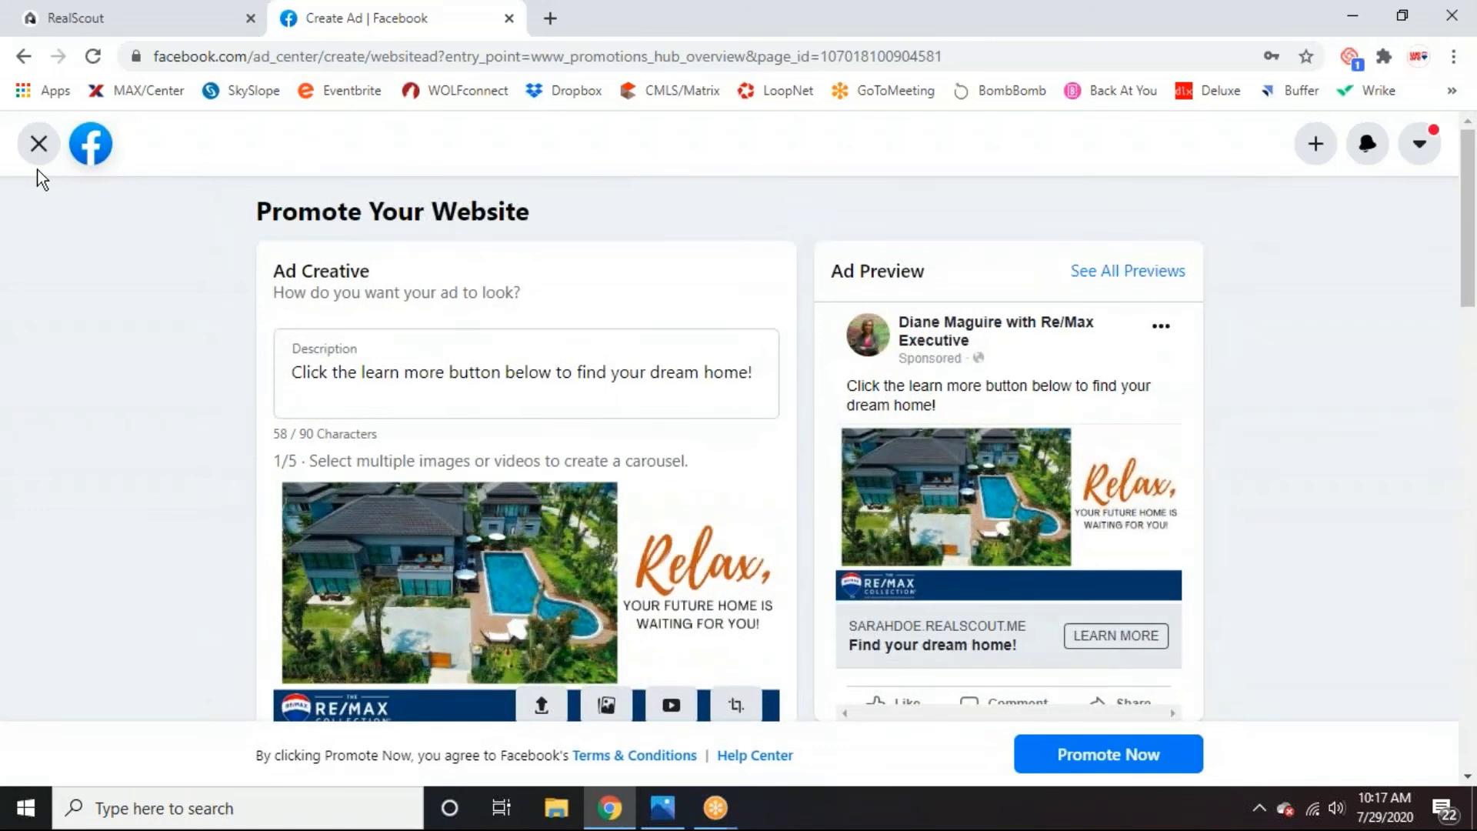
Exit the unfinished ad and open View Results for the first Recent Ads entry.
{"action": "left_click", "coordinate": [38, 145]}
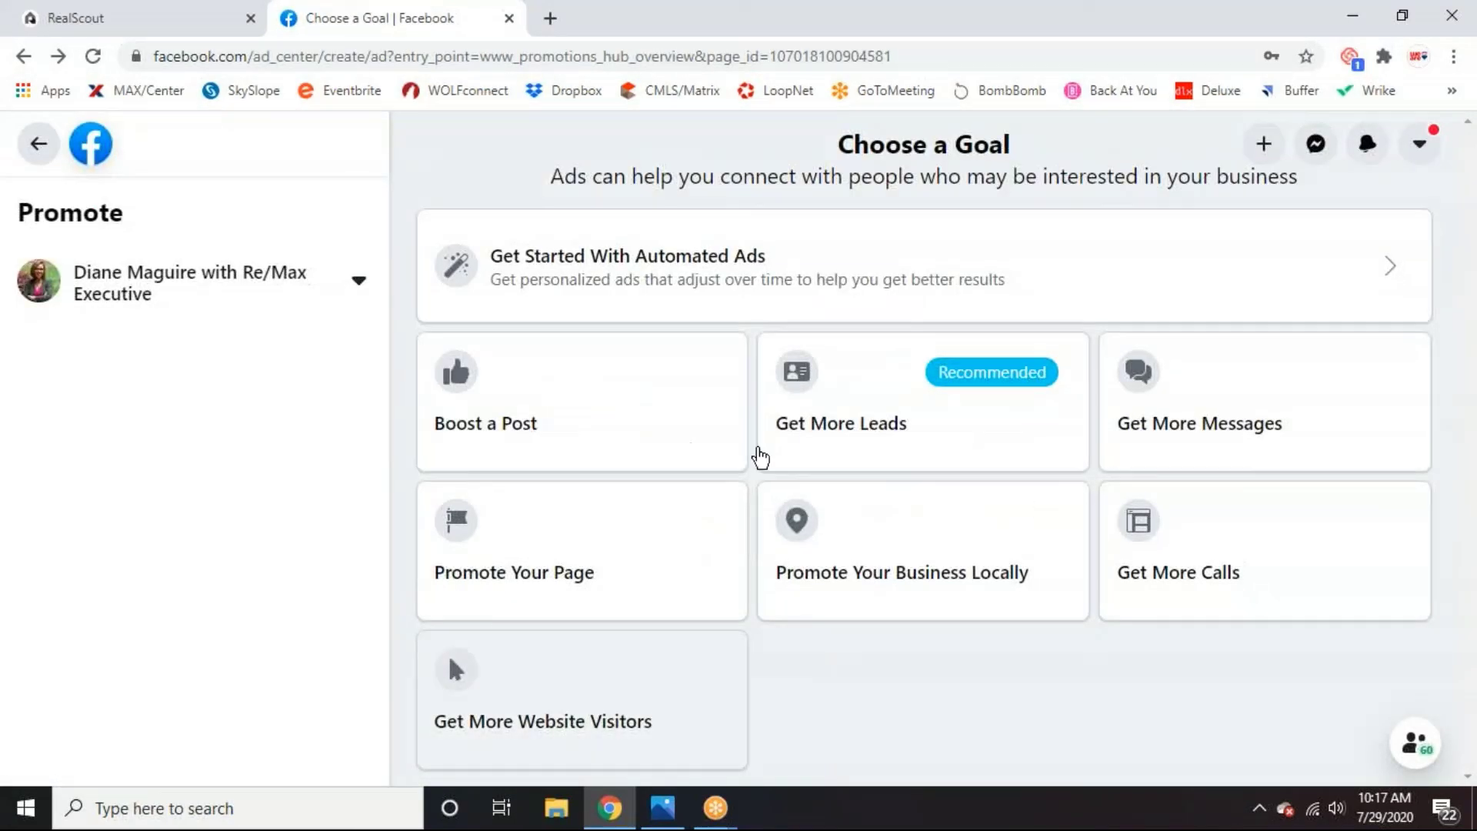
{"action": "left_click", "coordinate": [39, 144]}
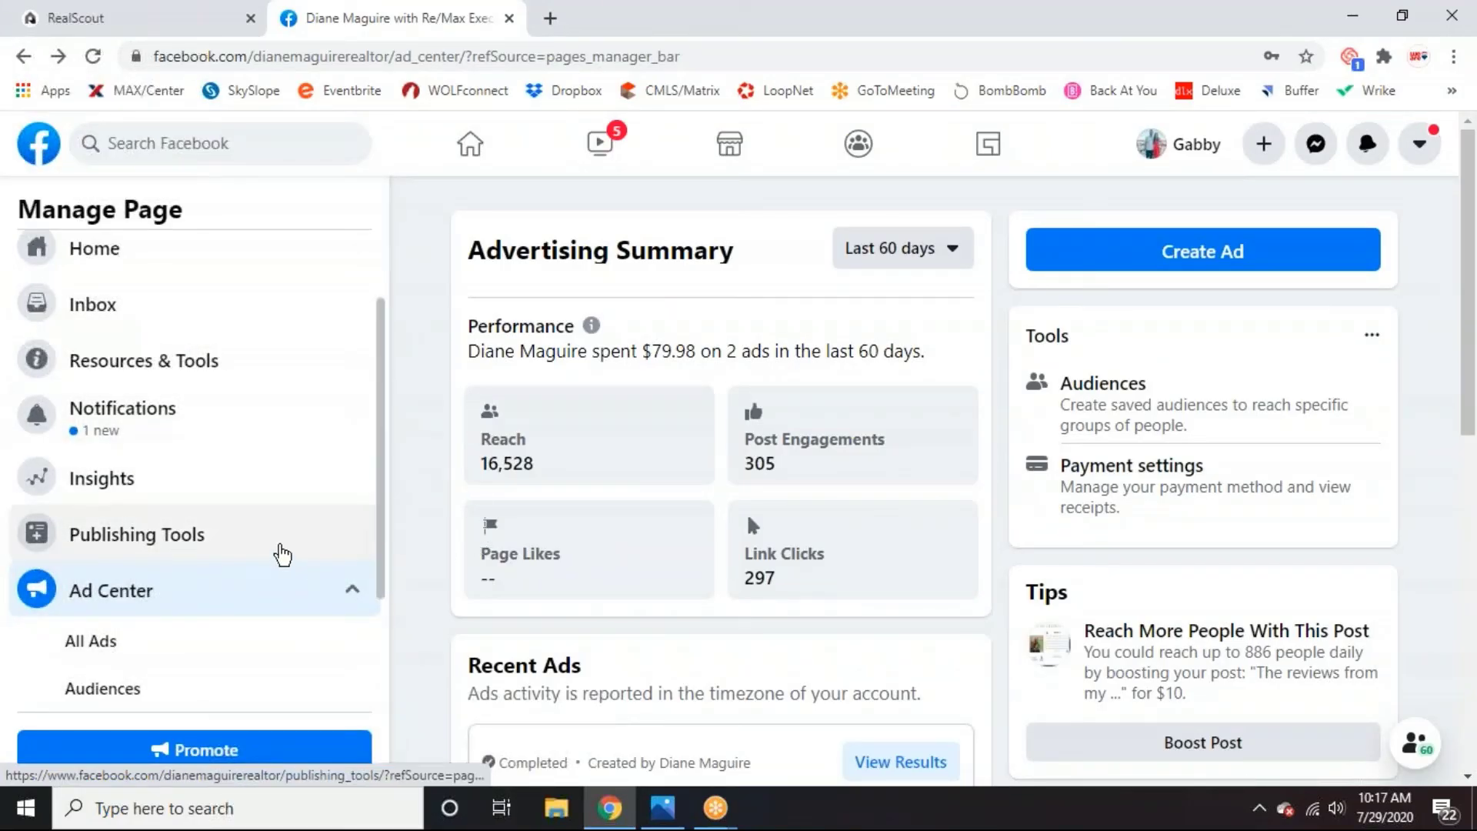
{"action": "scroll", "coordinate": [612, 569], "scroll_direction": "down", "scroll_amount": 5}
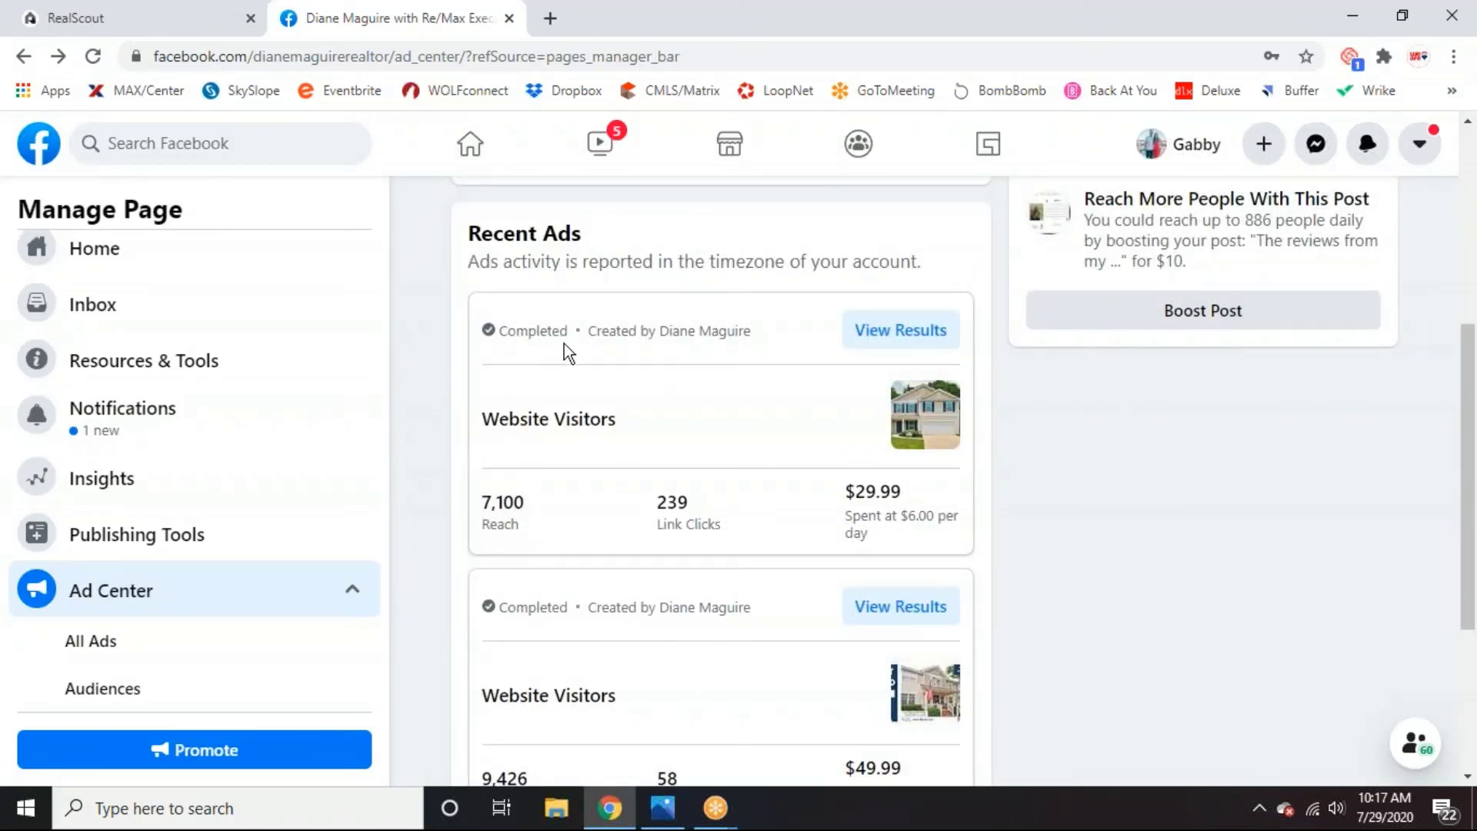
{"action": "left_click_drag", "start_coordinate": [569, 329], "coordinate": [501, 332]}
{"action": "left_click", "coordinate": [589, 307]}
{"action": "left_click", "coordinate": [887, 353]}
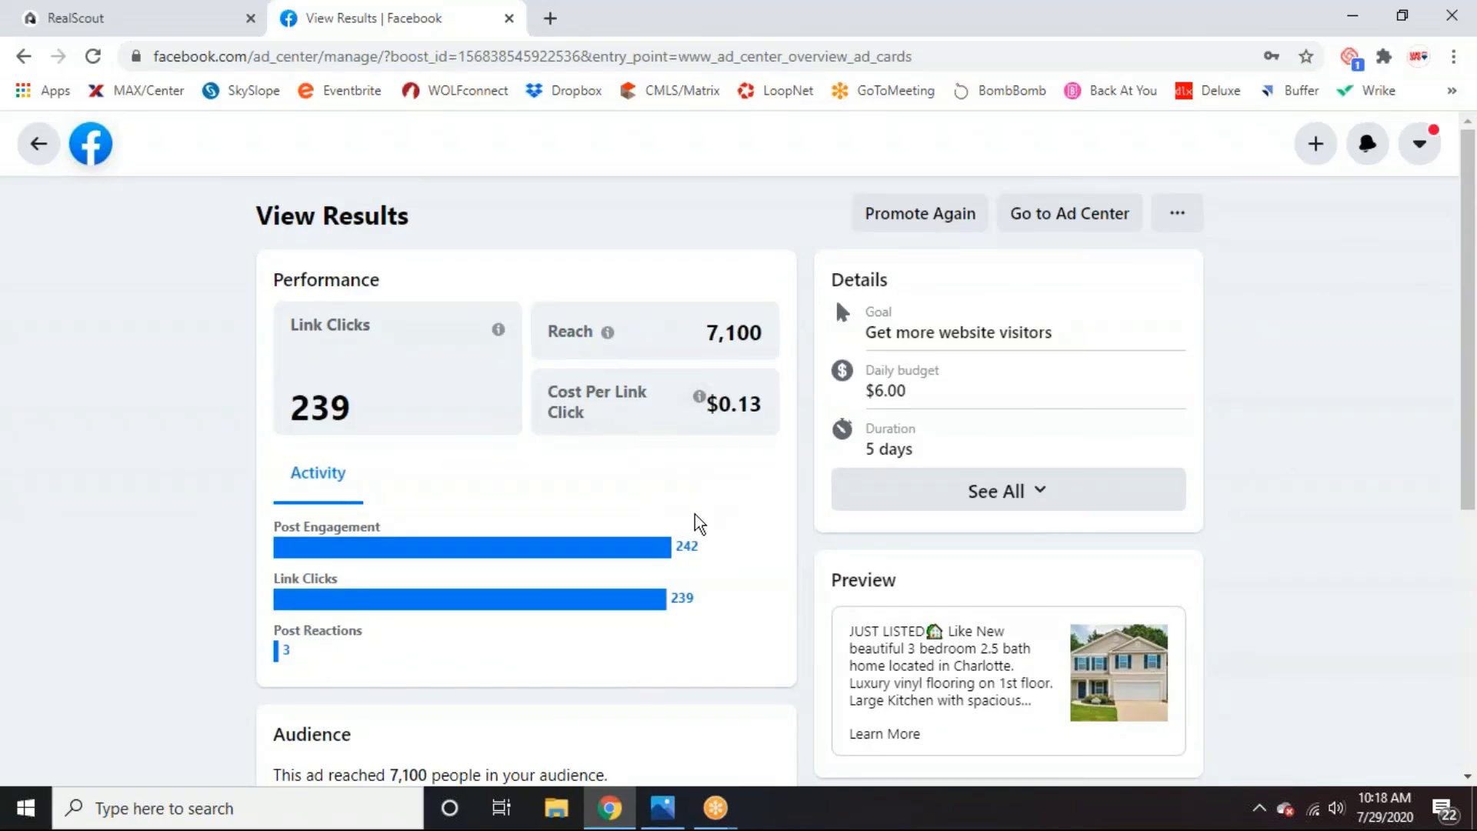
Show the past ad's Placements breakdown under Audience.
{"action": "scroll", "coordinate": [696, 521], "scroll_direction": "down", "scroll_amount": 1}
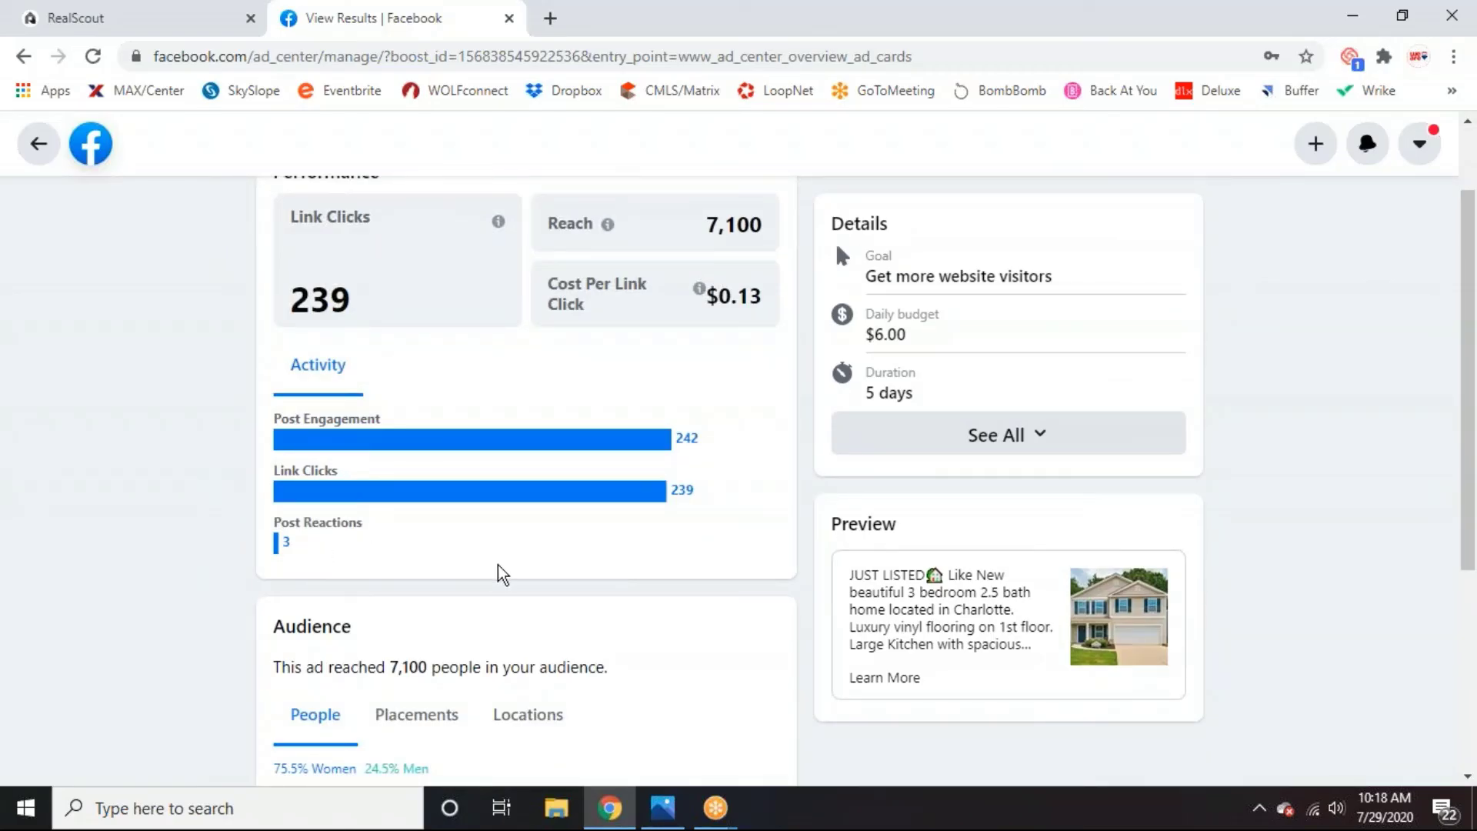
{"action": "scroll", "coordinate": [479, 574], "scroll_direction": "down", "scroll_amount": 3}
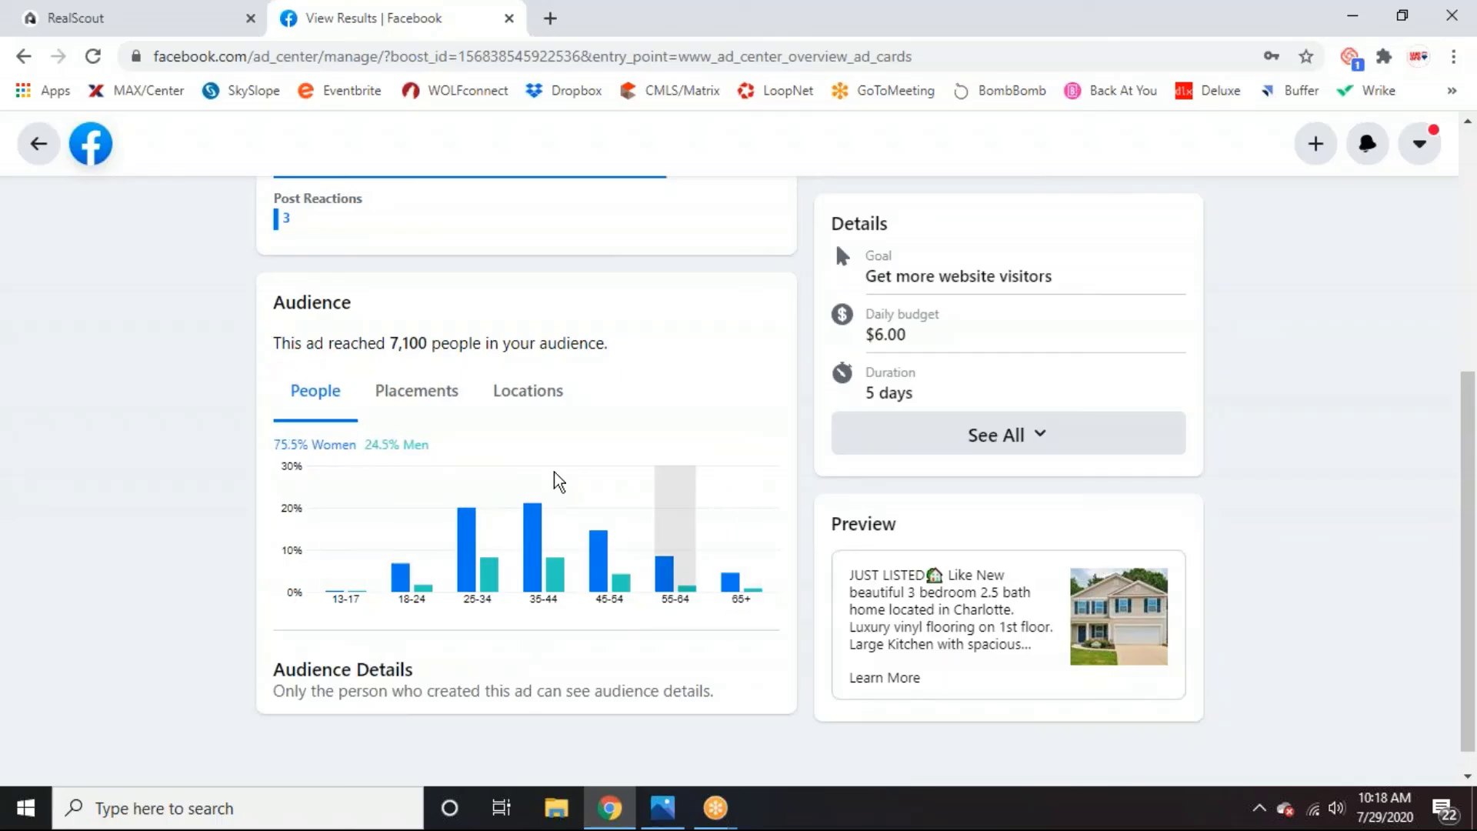
{"action": "left_click", "coordinate": [428, 398]}
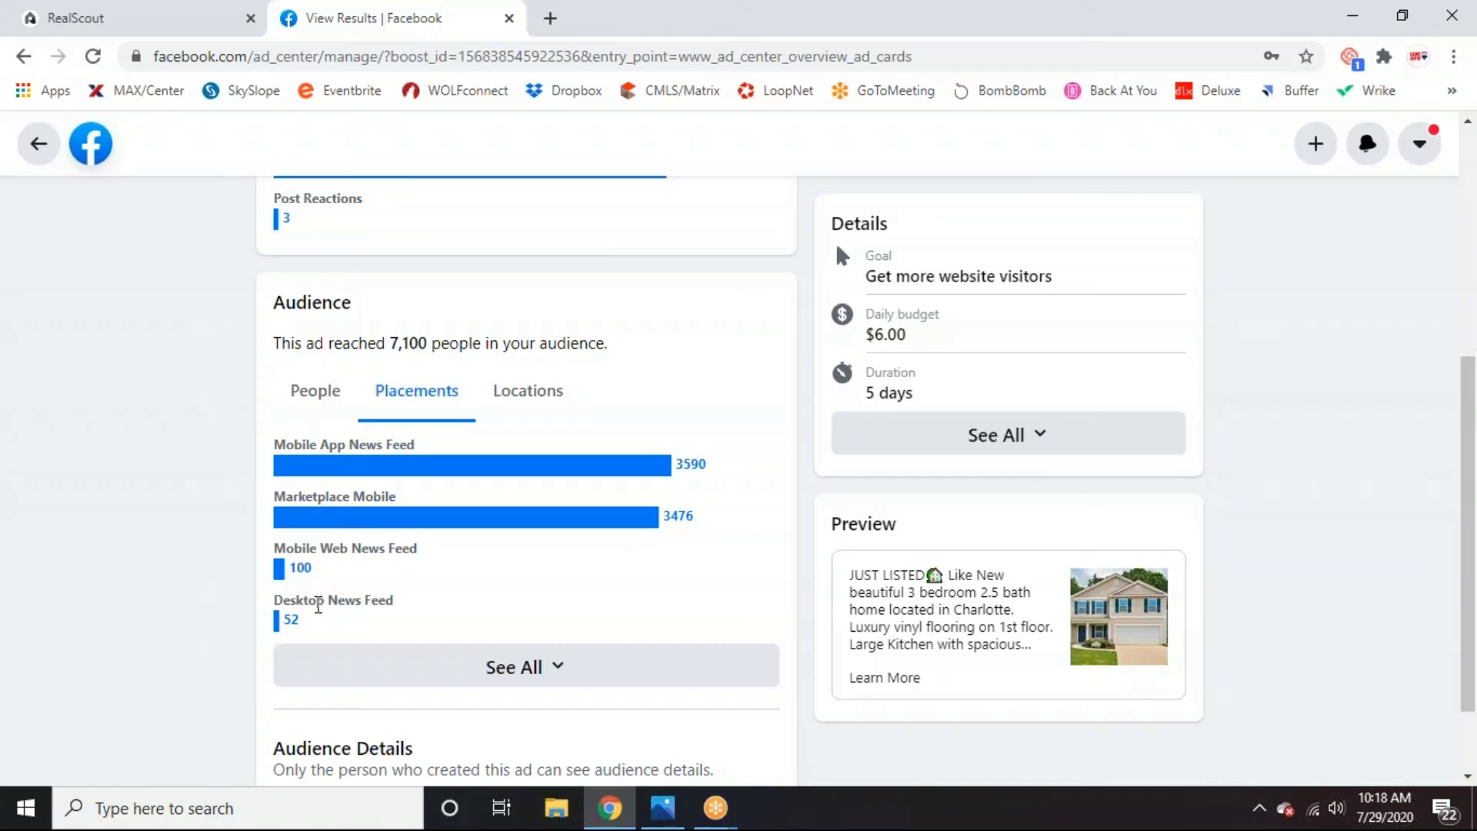
Expand the ad's full Details, showing the Jul 17 to Jul 22, 2020 run.
{"action": "scroll", "coordinate": [377, 599], "scroll_direction": "down", "scroll_amount": 1}
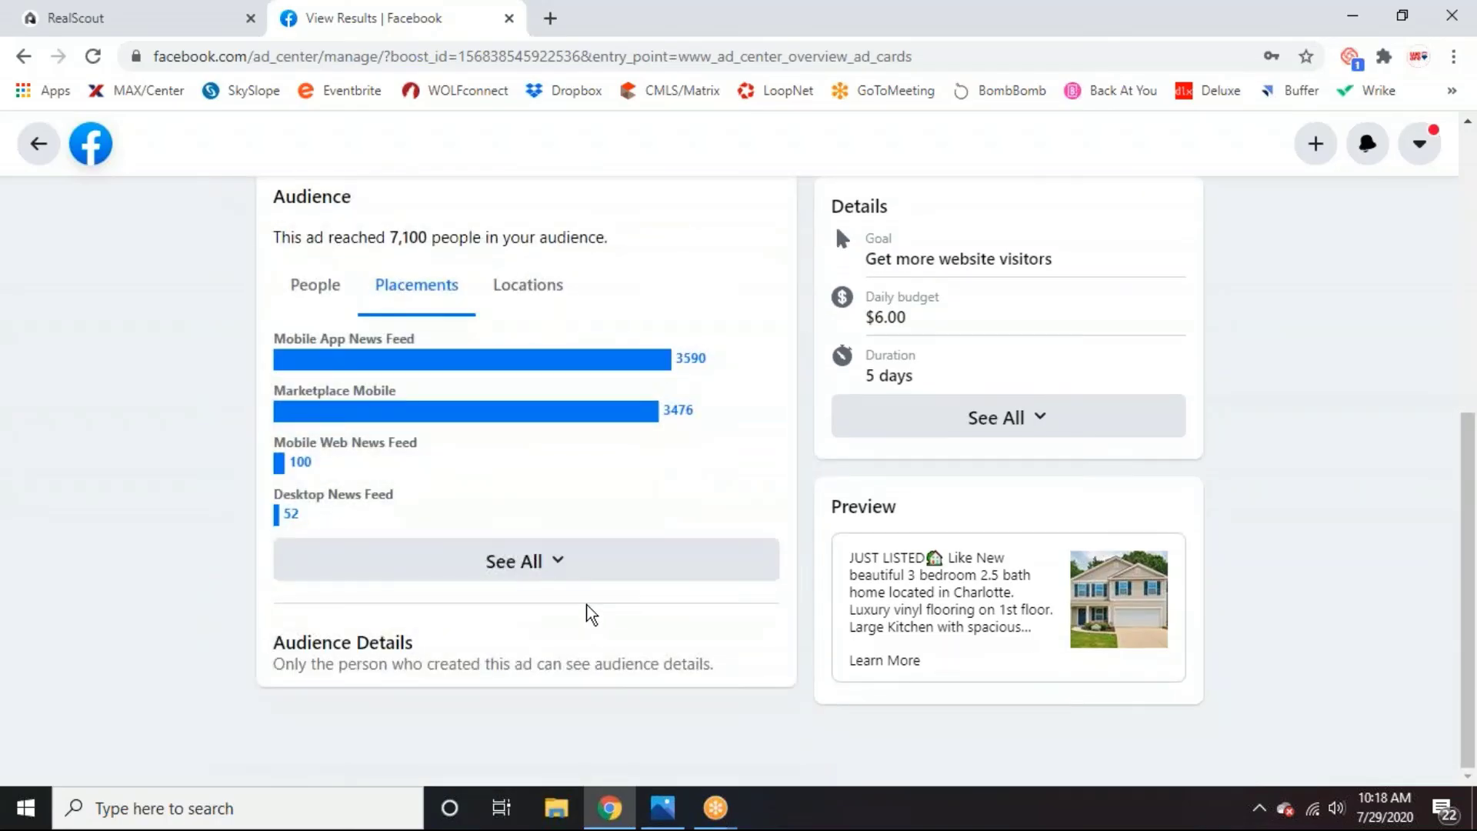
{"action": "scroll", "coordinate": [587, 613], "scroll_direction": "up", "scroll_amount": 5}
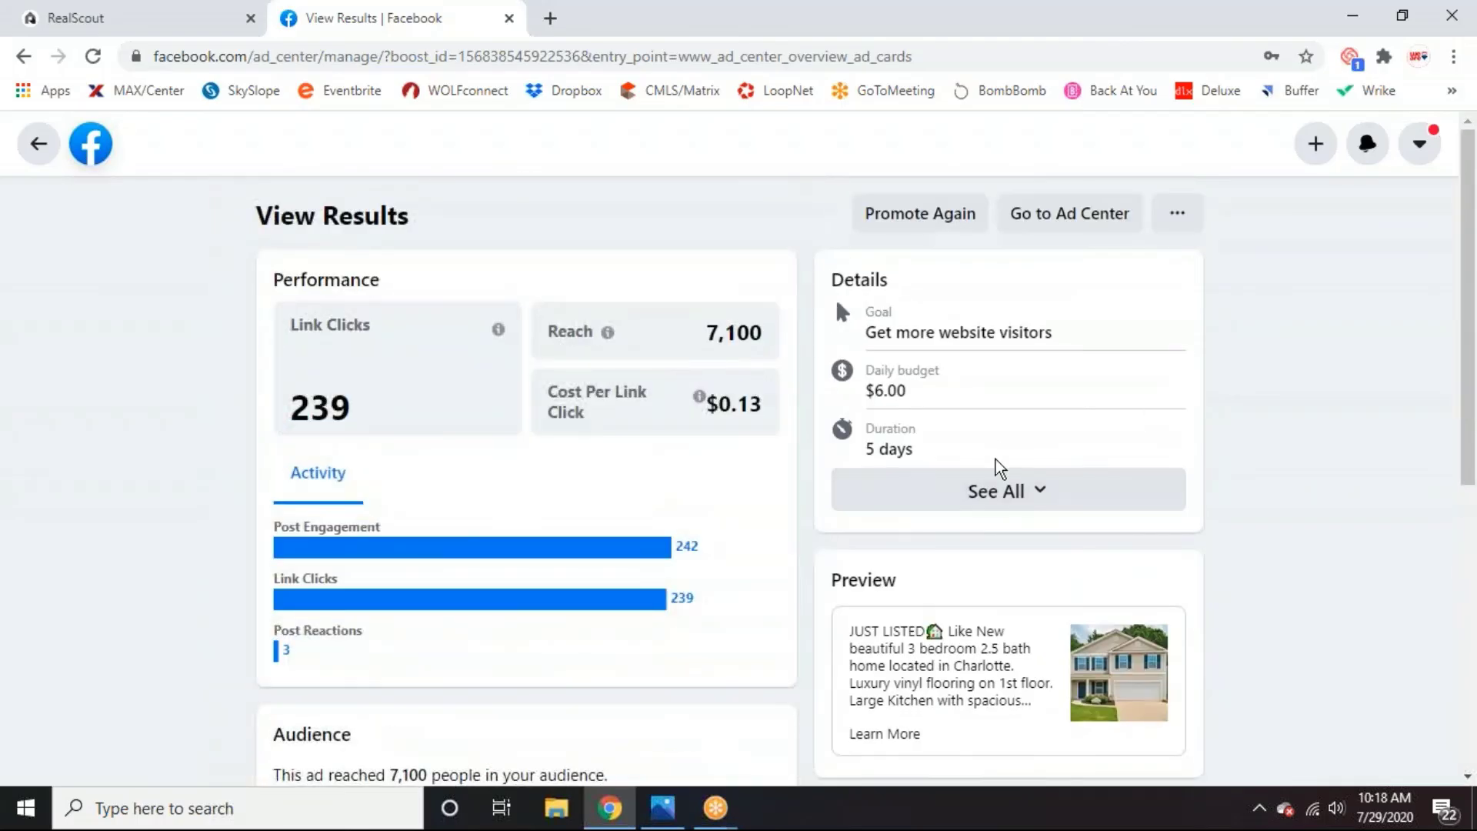
{"action": "left_click", "coordinate": [997, 486]}
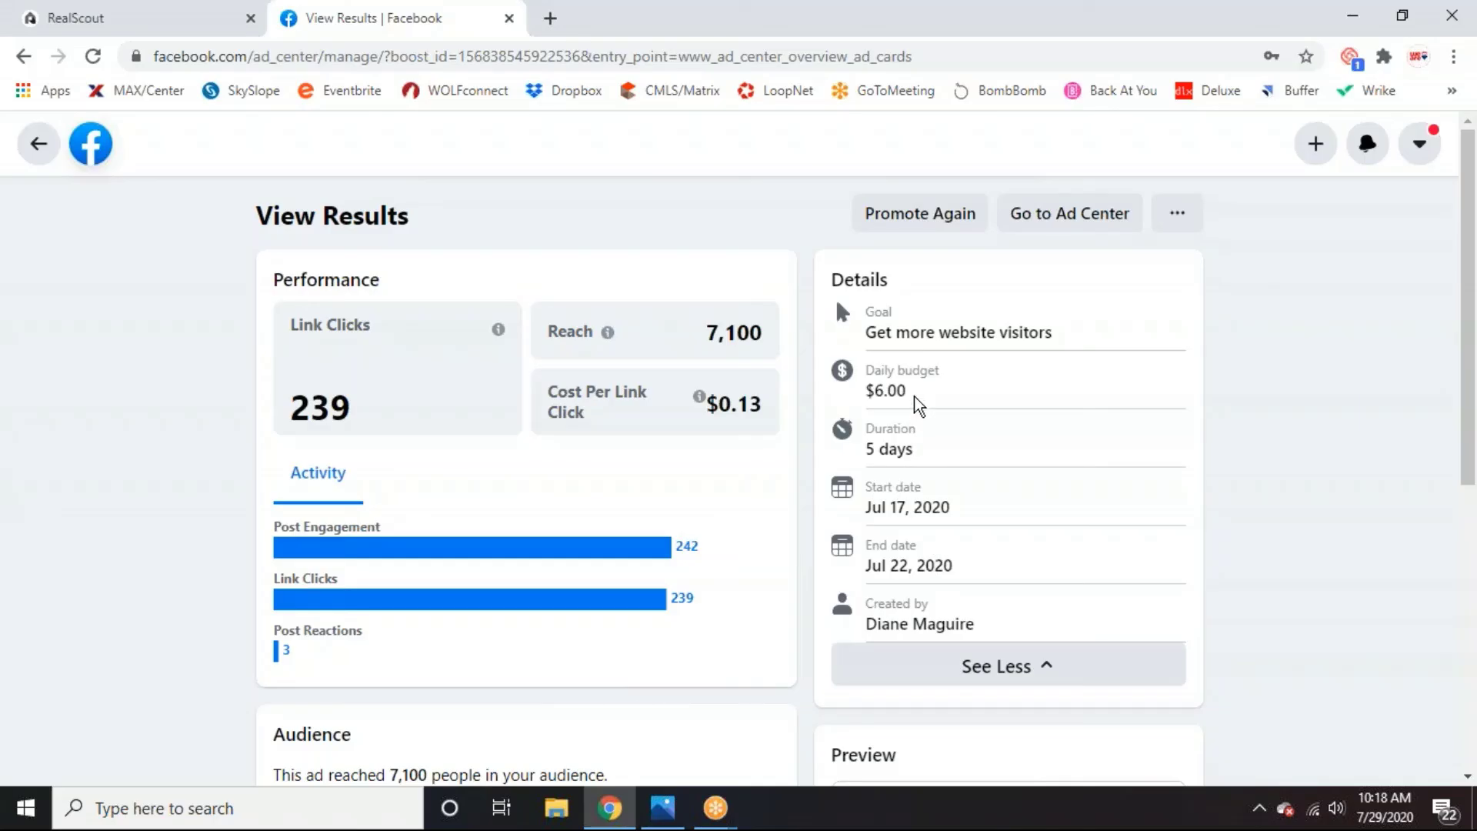
{"action": "scroll", "coordinate": [919, 408], "scroll_direction": "down", "scroll_amount": 7}
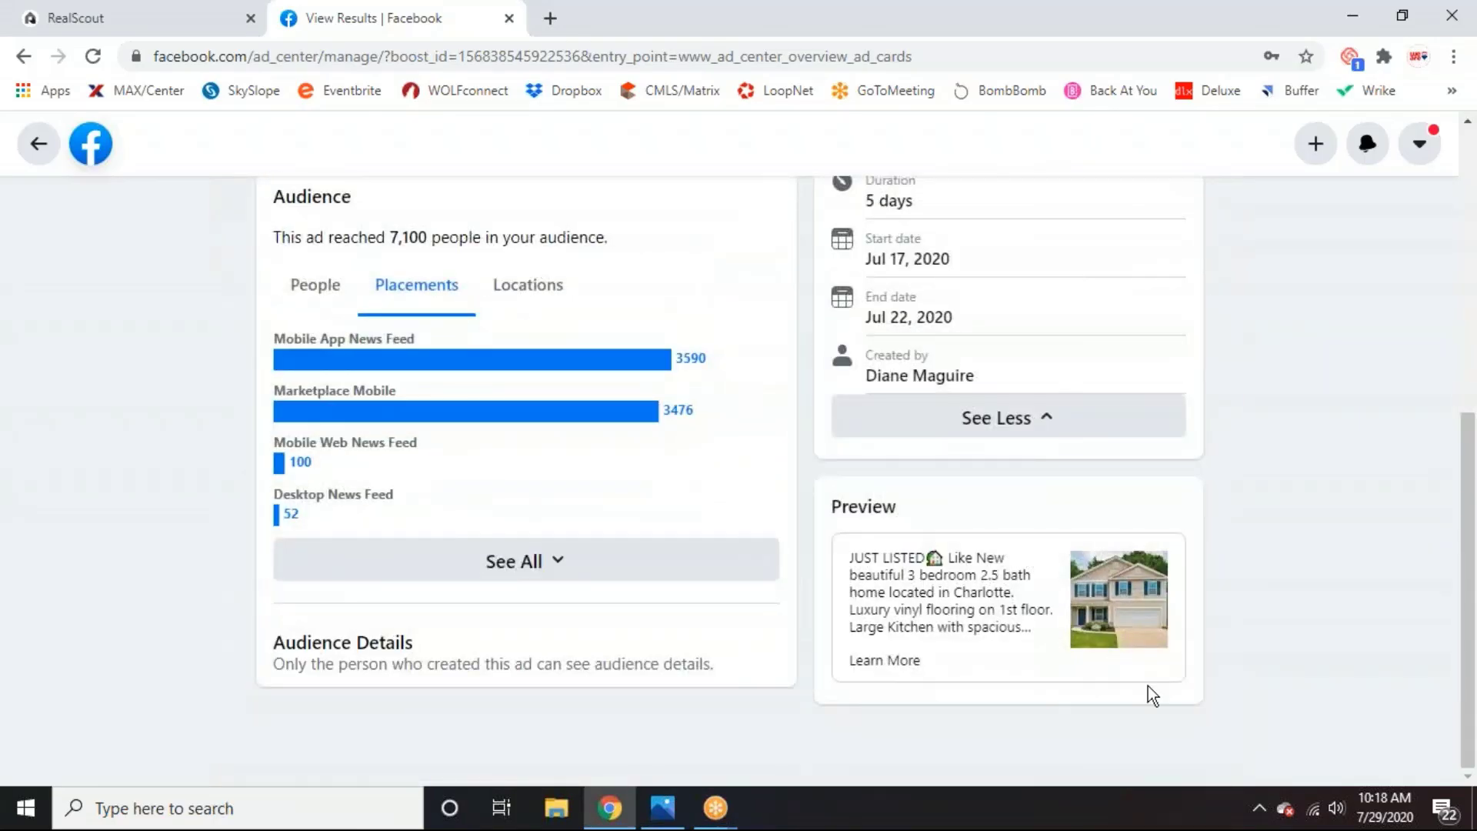
{"action": "scroll", "coordinate": [664, 625], "scroll_direction": "up", "scroll_amount": 7}
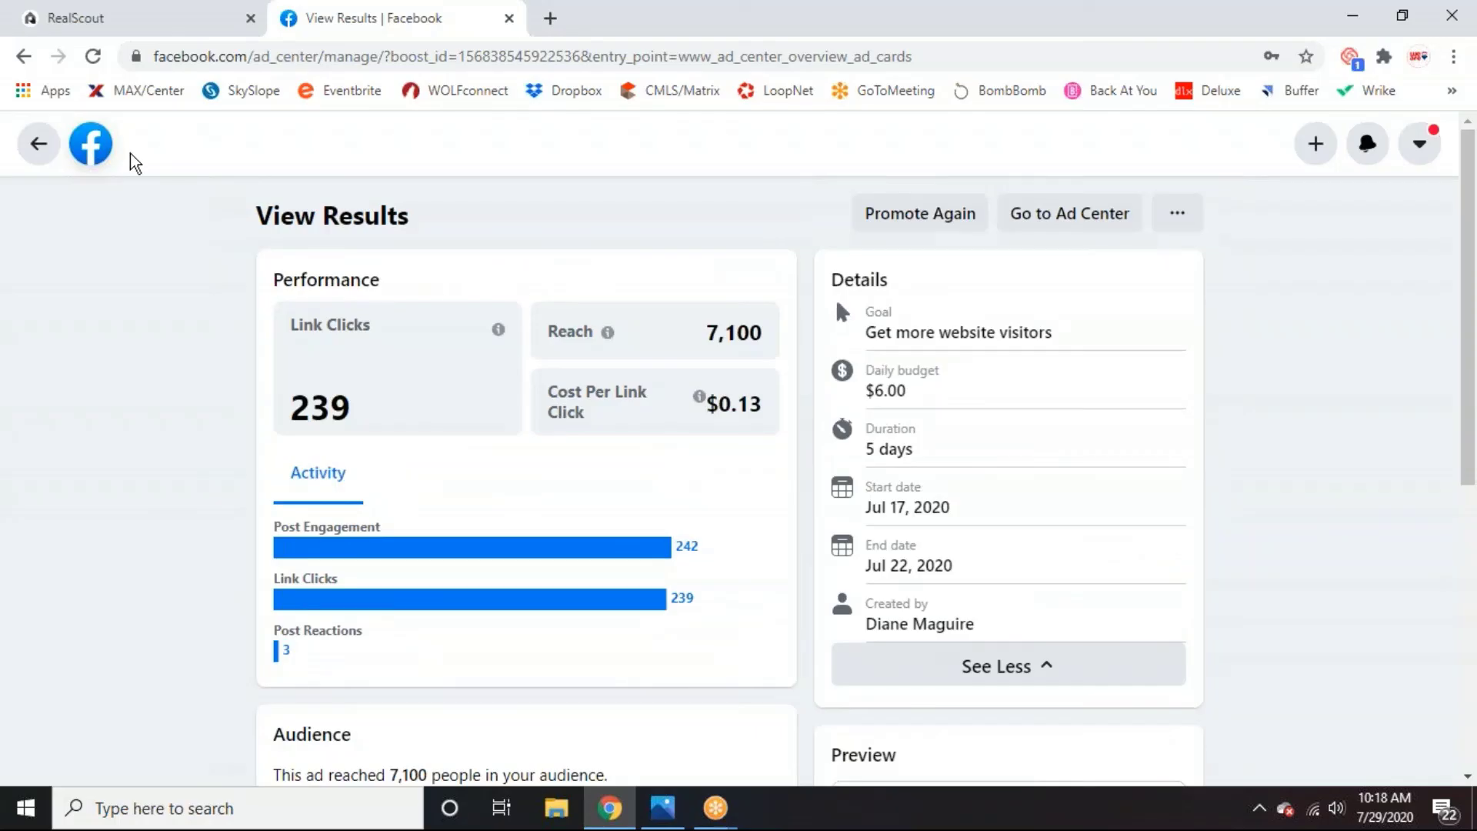
Go back to the Ad Center overview and review the Advertising Summary and Recent Ads.
{"action": "left_click", "coordinate": [38, 144]}
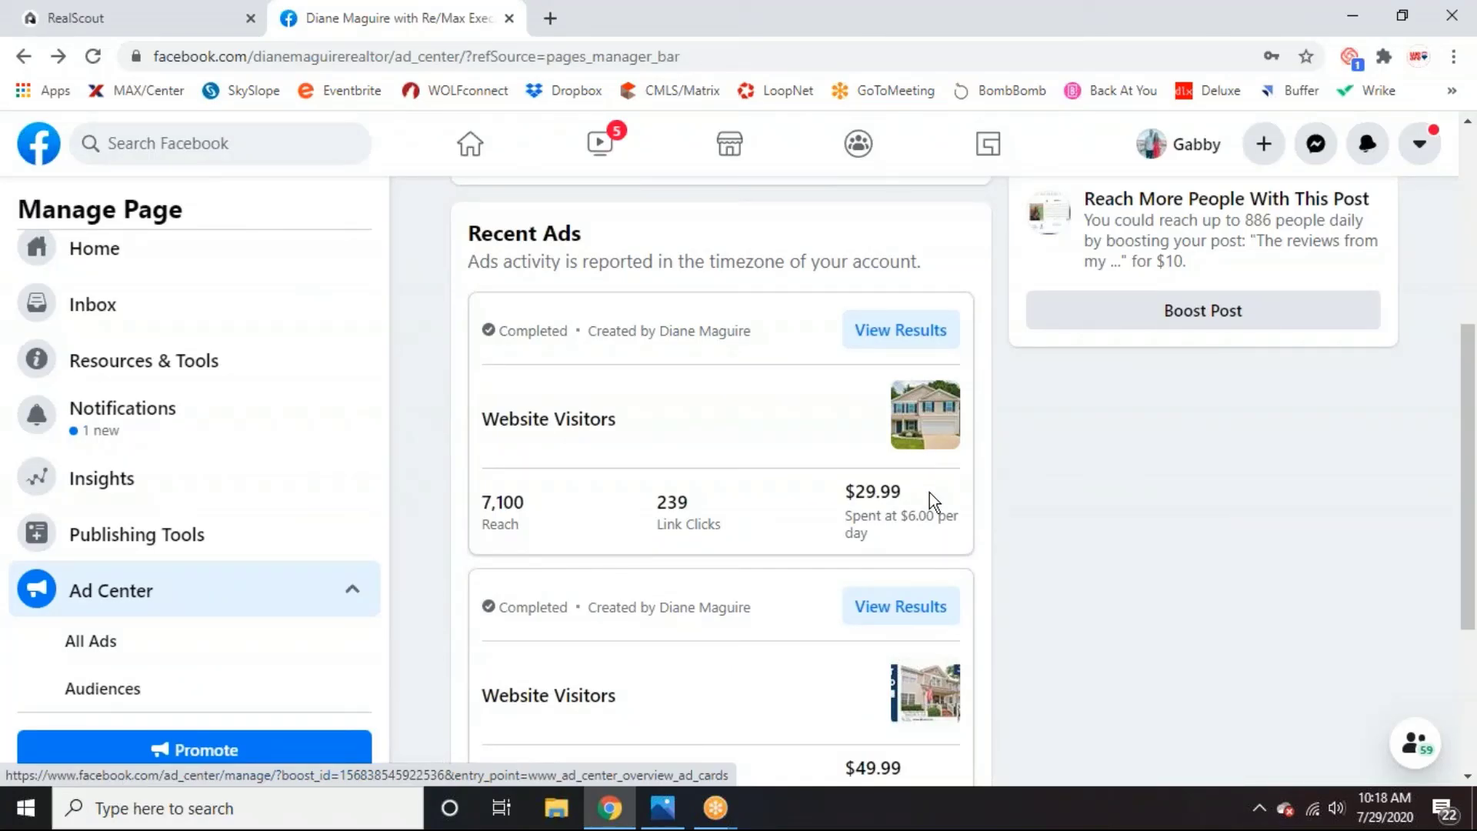
{"action": "scroll", "coordinate": [916, 503], "scroll_direction": "up", "scroll_amount": 4}
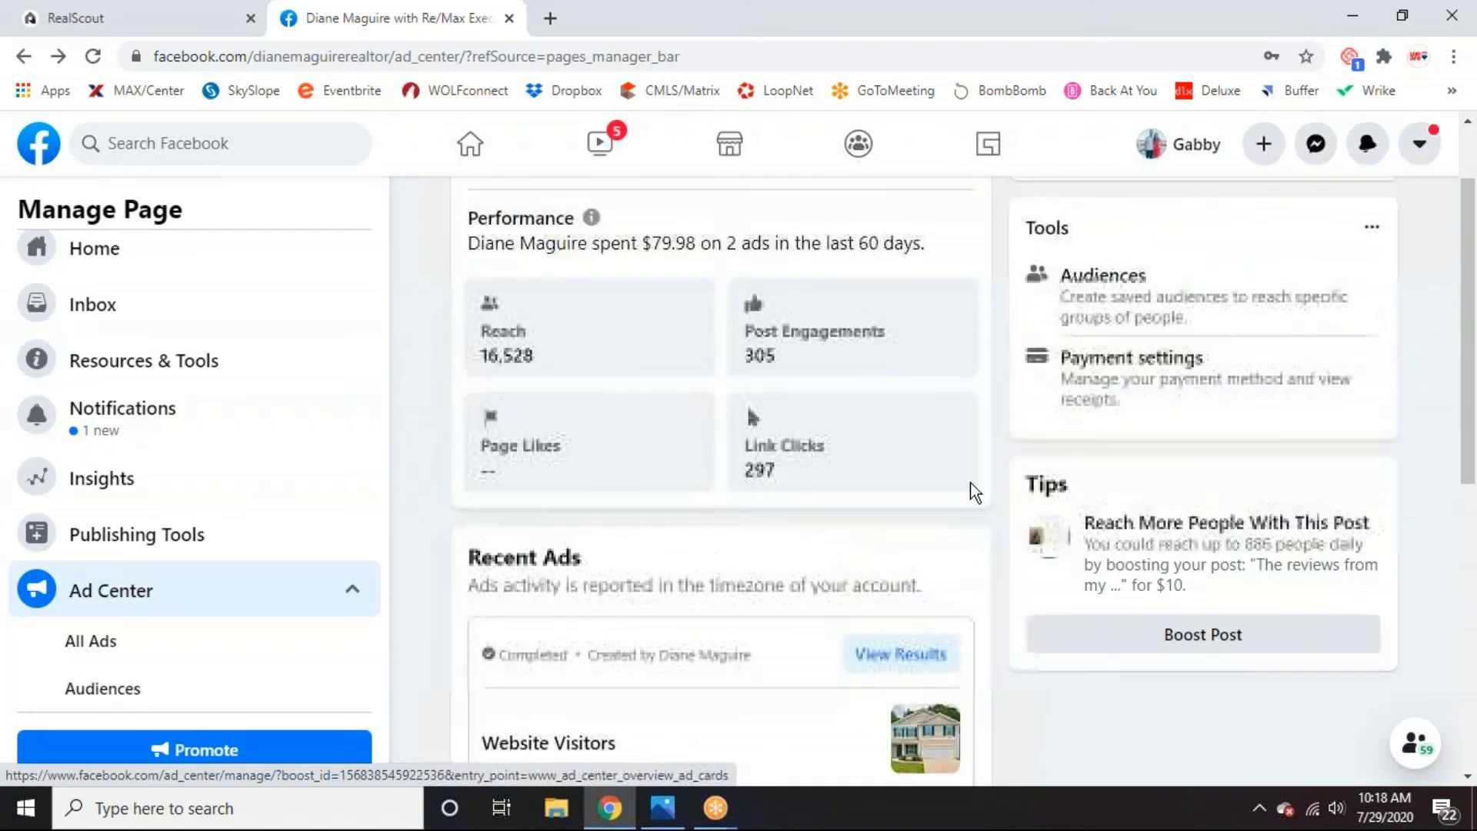
{"action": "scroll", "coordinate": [894, 514], "scroll_direction": "down", "scroll_amount": 3}
{"action": "scroll", "coordinate": [940, 520], "scroll_direction": "down", "scroll_amount": 3}
{"action": "scroll", "coordinate": [938, 520], "scroll_direction": "up", "scroll_amount": 5}
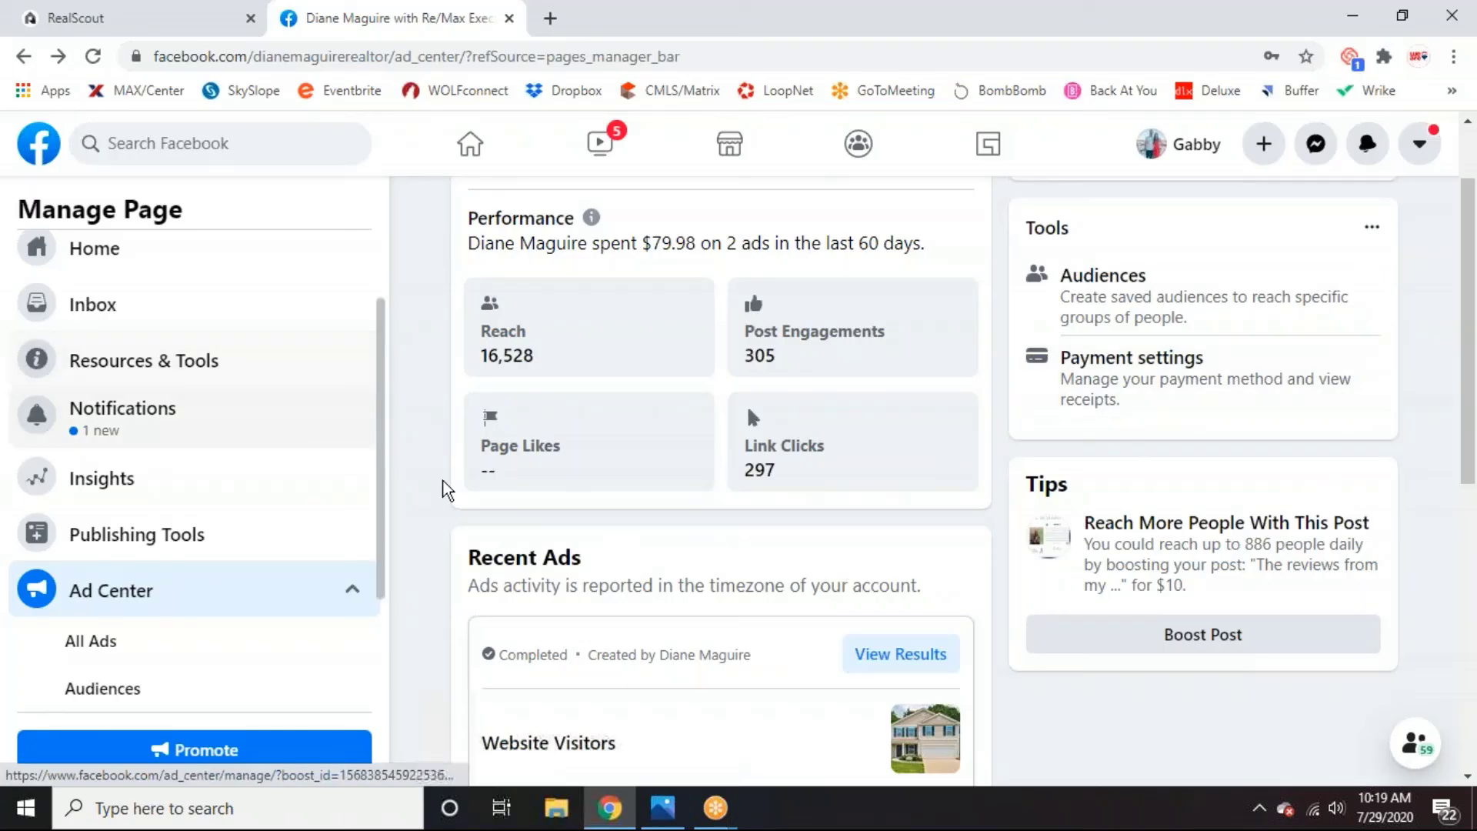
{"action": "scroll", "coordinate": [431, 500], "scroll_direction": "down", "scroll_amount": 3}
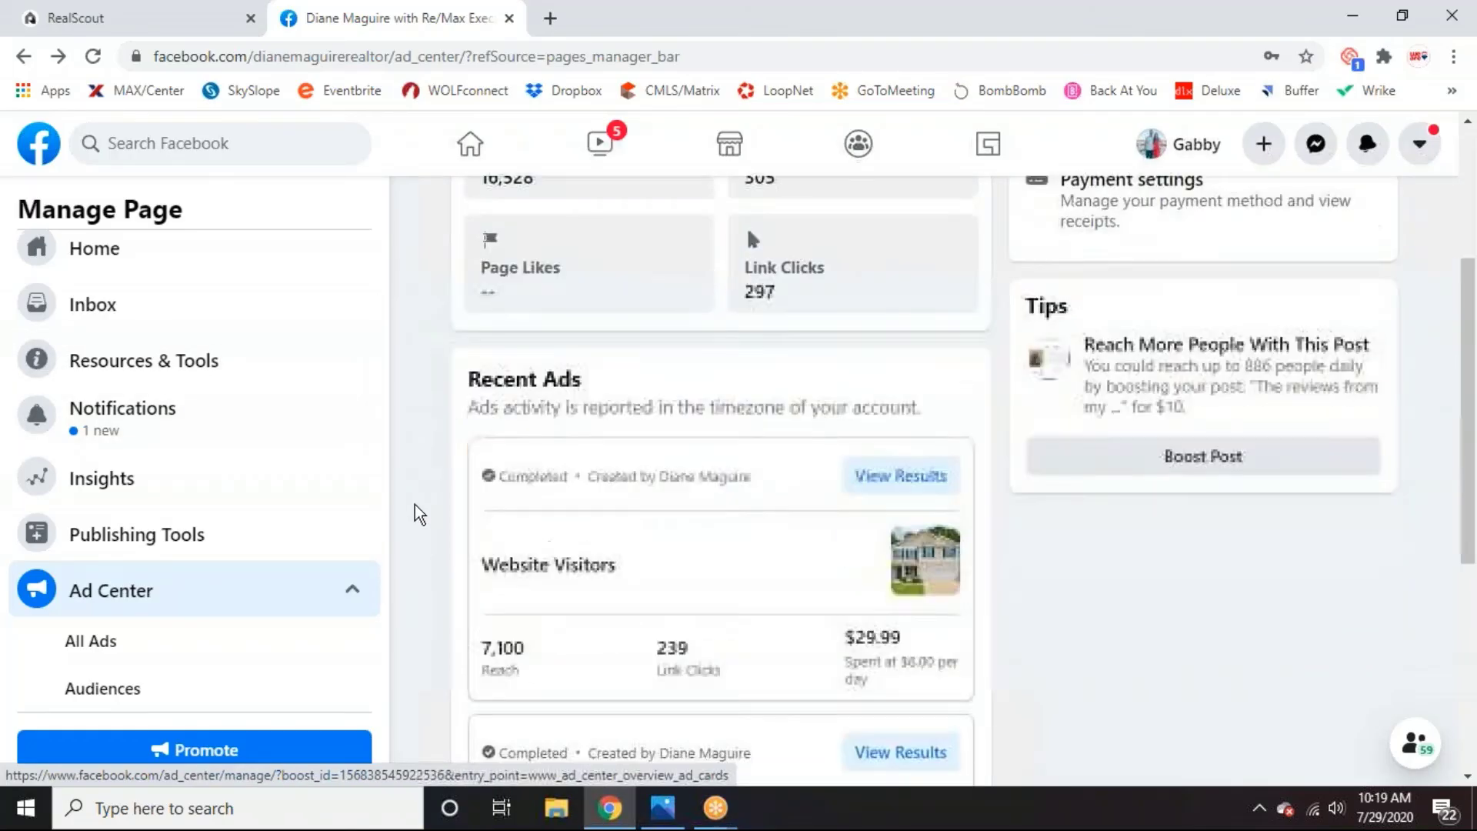
{"action": "scroll", "coordinate": [416, 500], "scroll_direction": "down", "scroll_amount": 1}
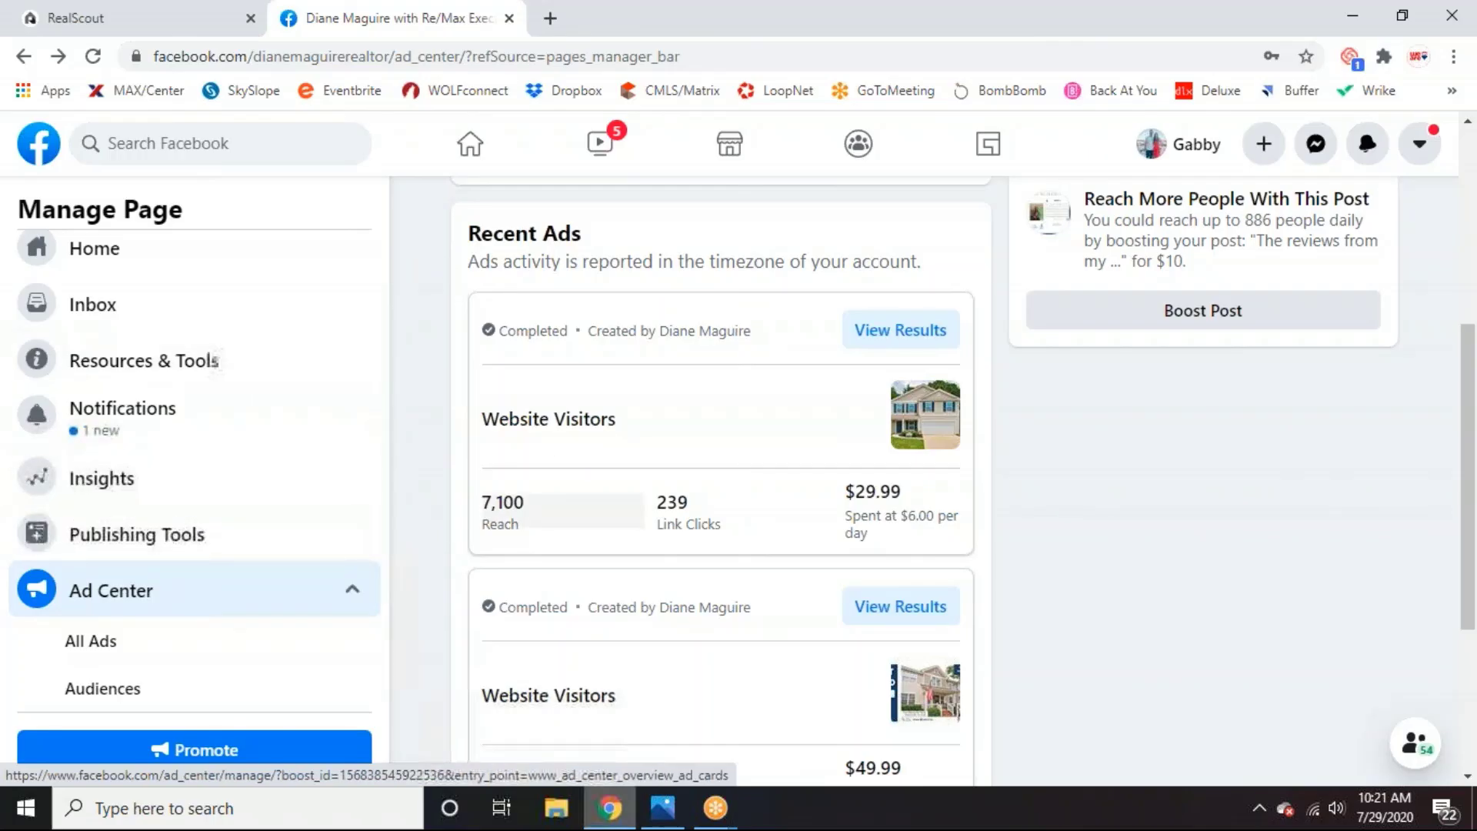
{"action": "scroll", "coordinate": [409, 484], "scroll_direction": "up", "scroll_amount": 5}
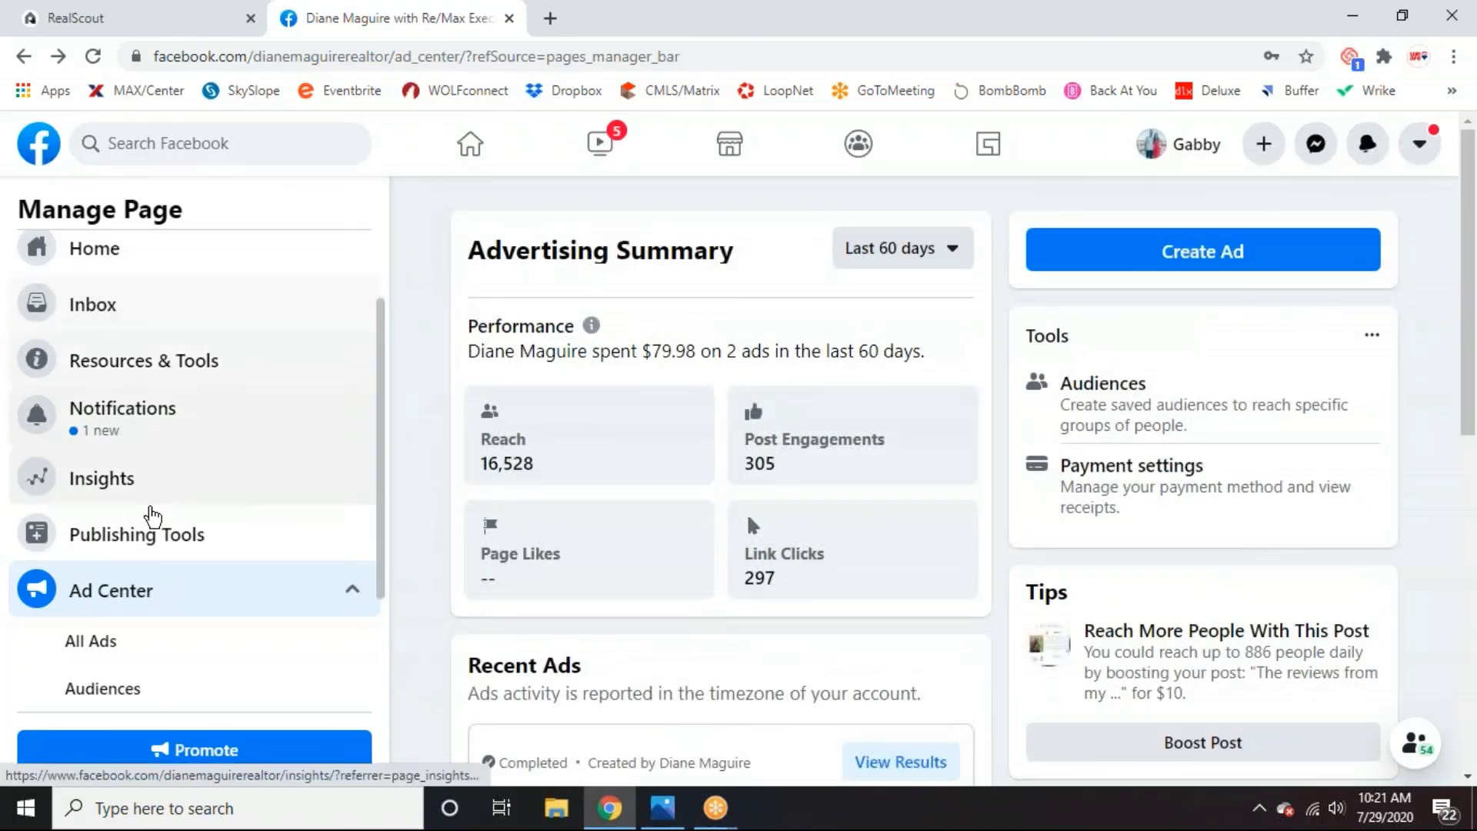
Scroll to the top and go to the Facebook home feed via the logo.
{"action": "scroll", "coordinate": [148, 514], "scroll_direction": "up", "scroll_amount": 2}
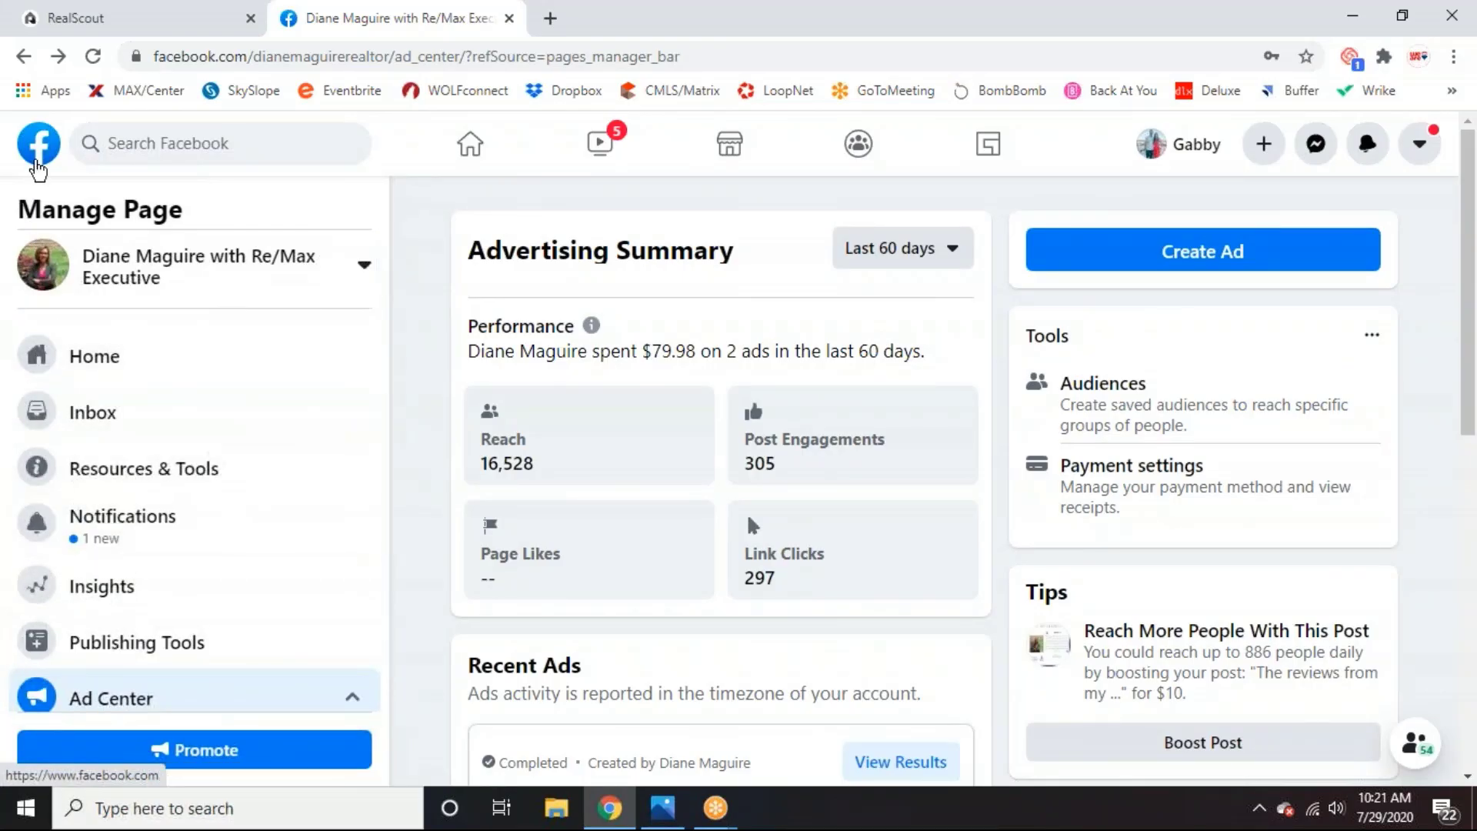
{"action": "left_click", "coordinate": [36, 162]}
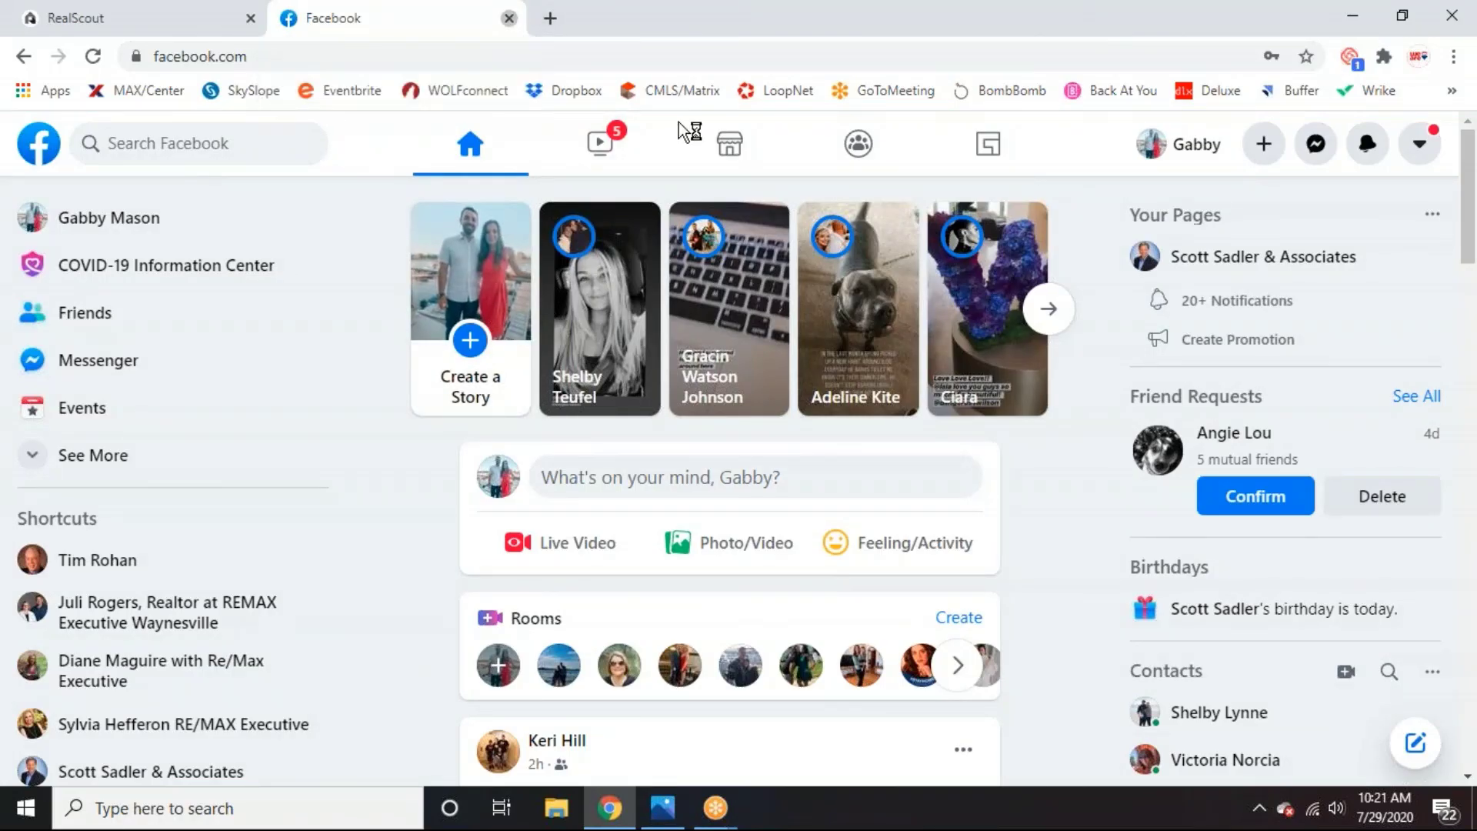
Close the Facebook browser tab to return to RealScout's Landing Page settings.
{"action": "left_click", "coordinate": [509, 18]}
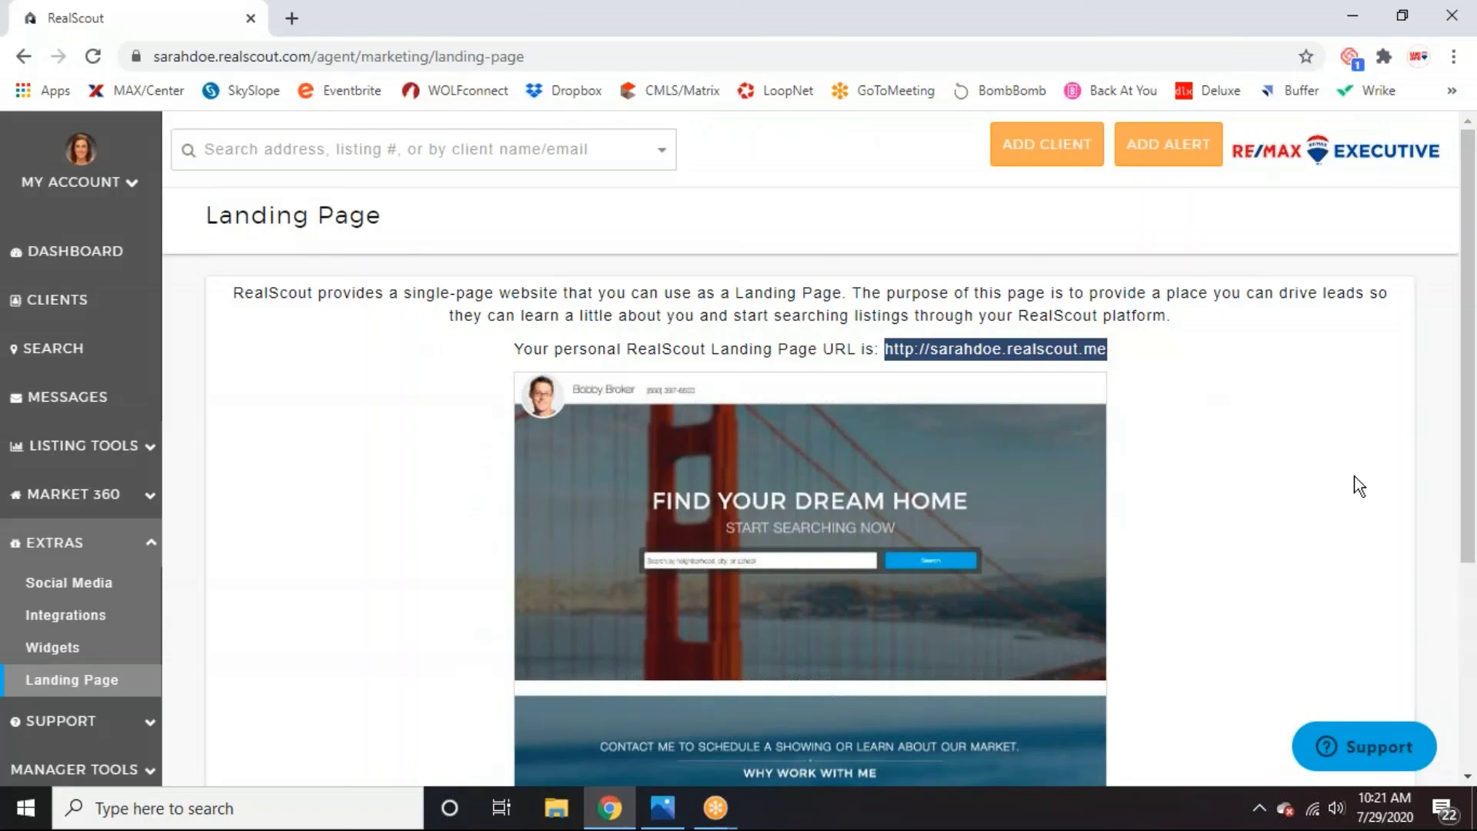